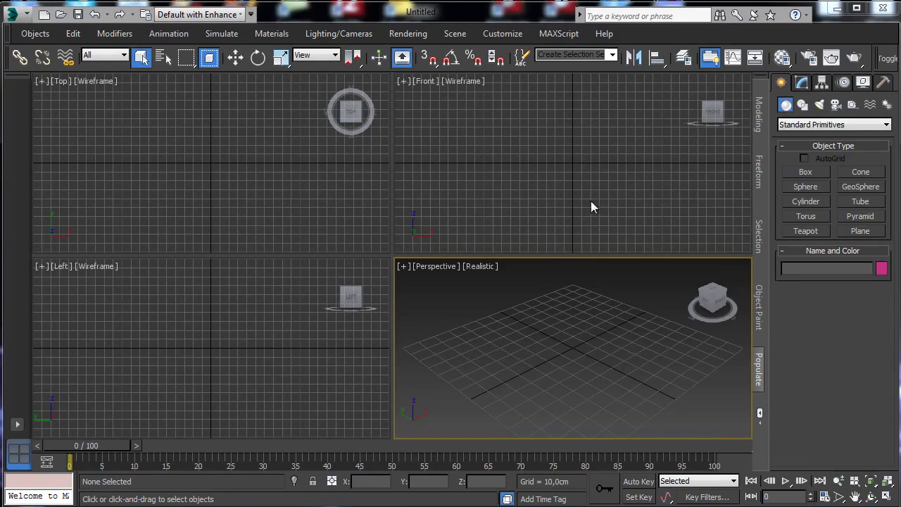
# Check the metric display unit scale in Units Setup
pyautogui.click(499, 34)
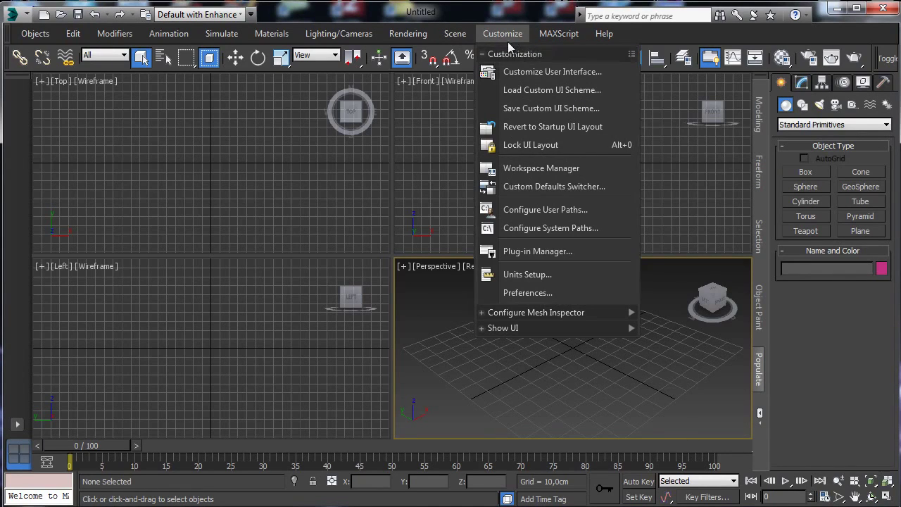
pyautogui.click(533, 275)
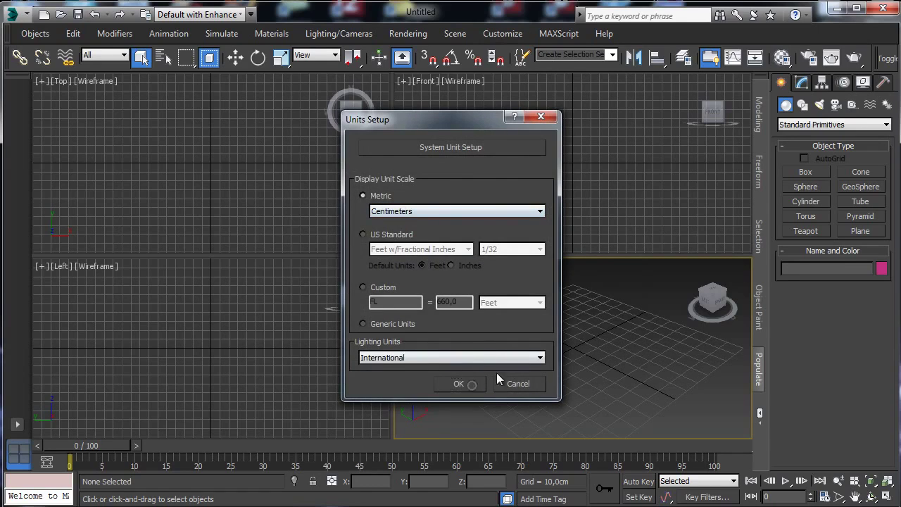
pyautogui.click(501, 381)
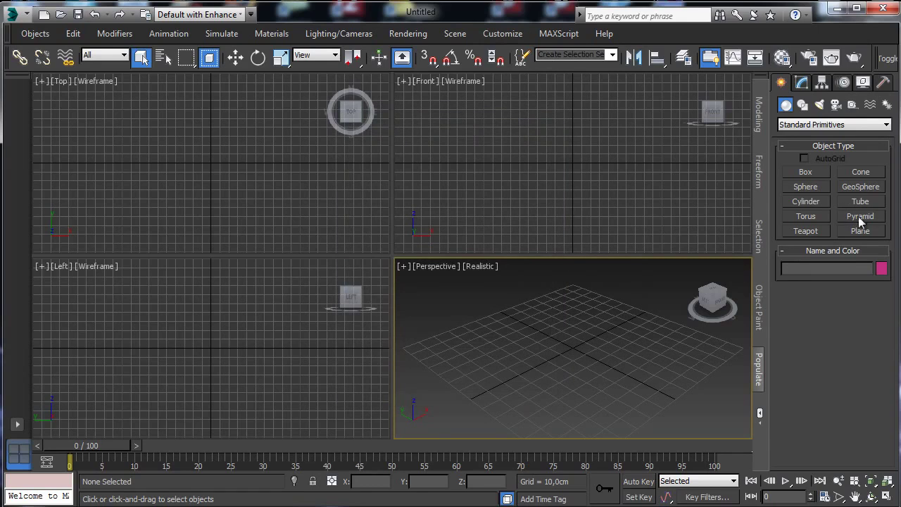
# Create a sphere with a 40 cm radius at the grid centre and raise it about 41 cm along Z
pyautogui.click(806, 187)
pyautogui.moveTo(571, 345); pyautogui.dragTo(610, 393)
pyautogui.click(802, 83)
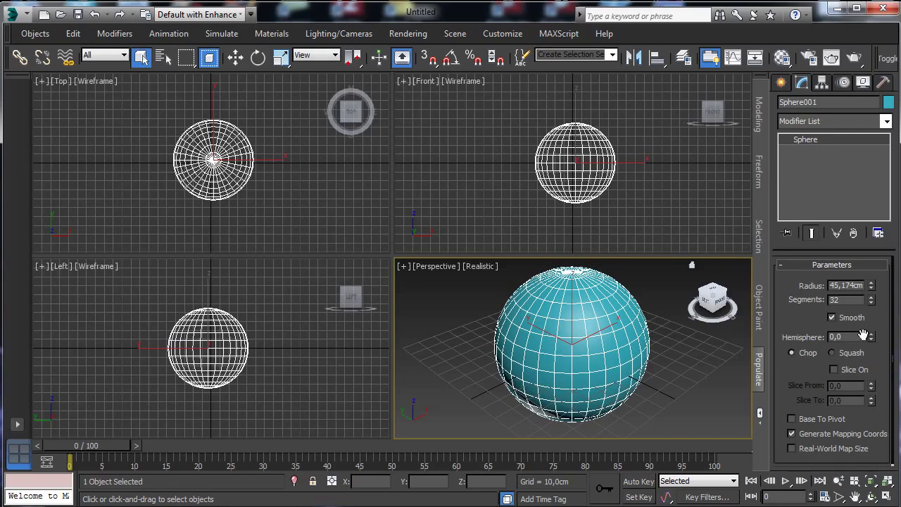
pyautogui.doubleClick(853, 285)
pyautogui.write('40')
pyautogui.press('Return')
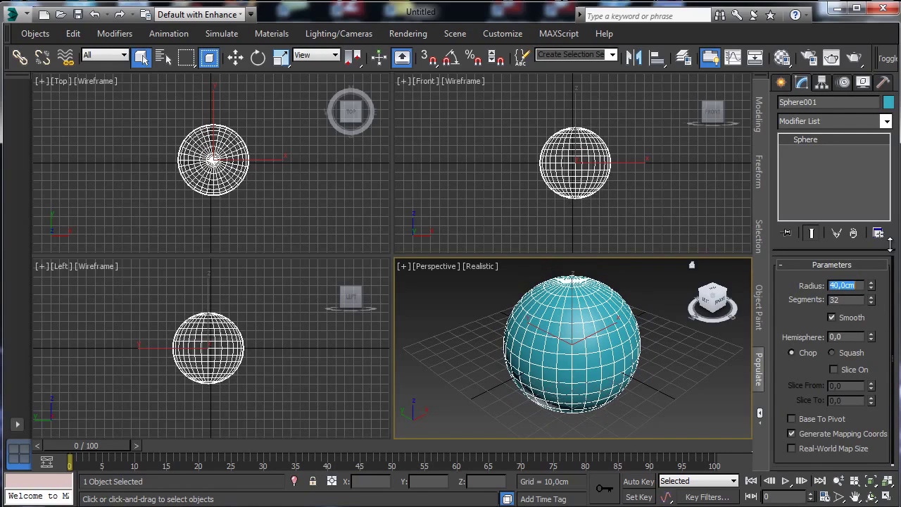
pyautogui.click(235, 59)
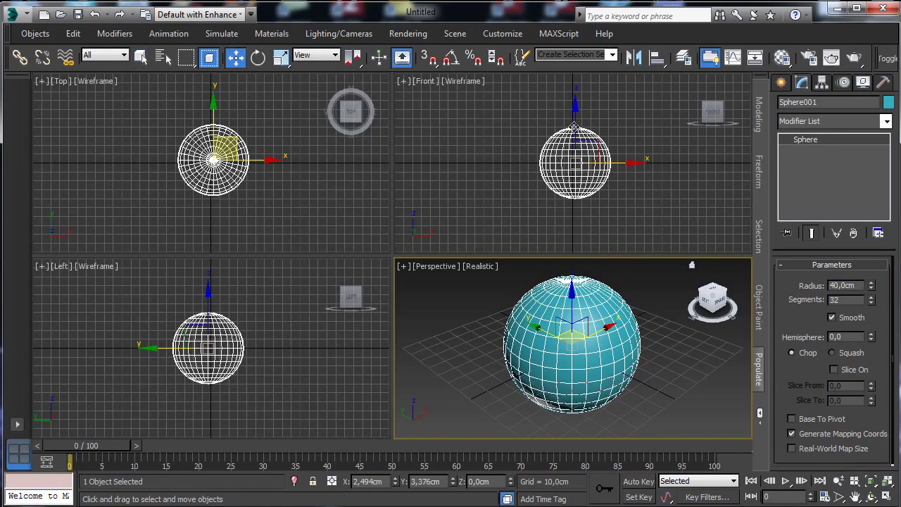
pyautogui.moveTo(574, 127); pyautogui.dragTo(578, 94)
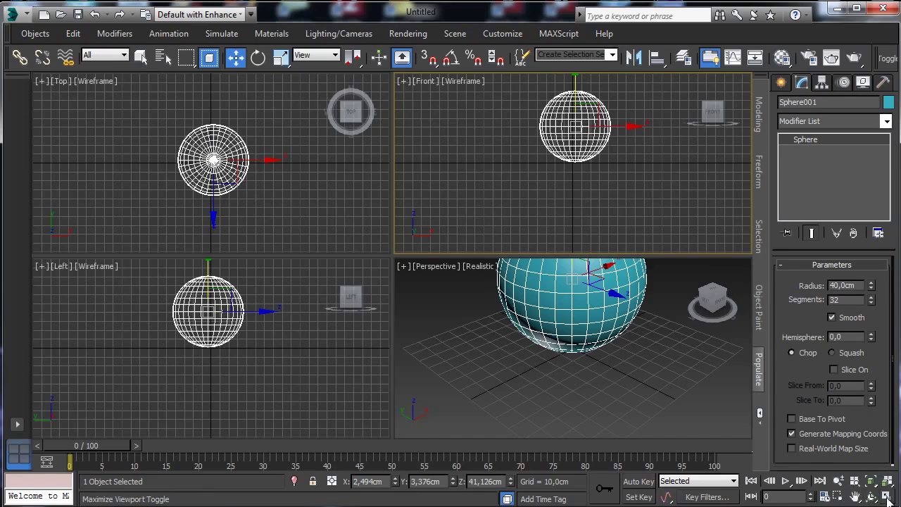
# Create a plane about 187 by 343 cm in the Top view and move it so it is centred under the sphere
pyautogui.click(781, 82)
pyautogui.click(860, 231)
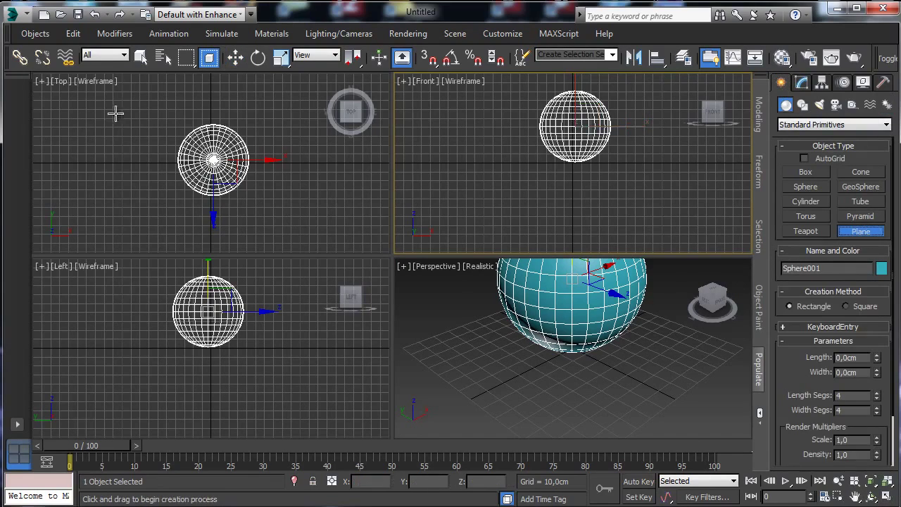
pyautogui.moveTo(72, 97); pyautogui.dragTo(374, 261)
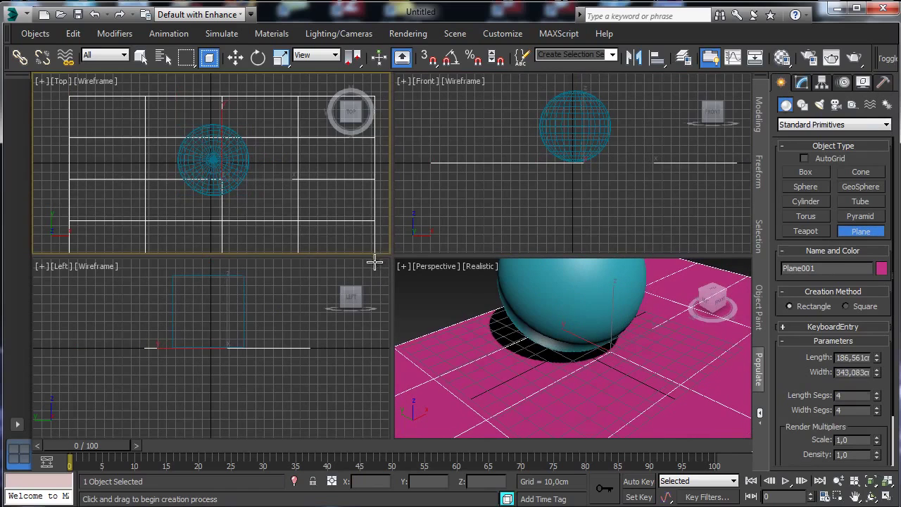
pyautogui.click(235, 57)
pyautogui.moveTo(242, 154); pyautogui.dragTo(234, 141)
# Set the plane's length and width to 600 cm
pyautogui.click(636, 335)
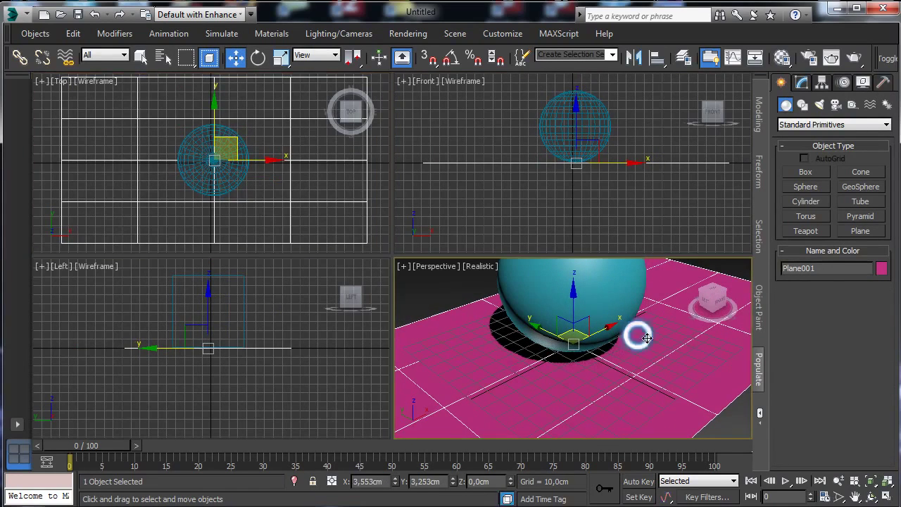
pyautogui.click(837, 481)
pyautogui.moveTo(581, 321); pyautogui.dragTo(582, 352)
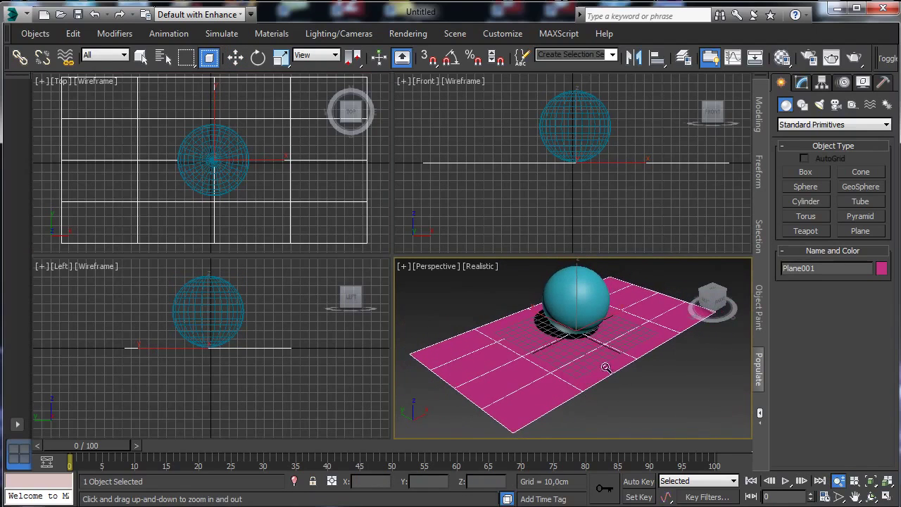
pyautogui.click(801, 82)
pyautogui.doubleClick(854, 280)
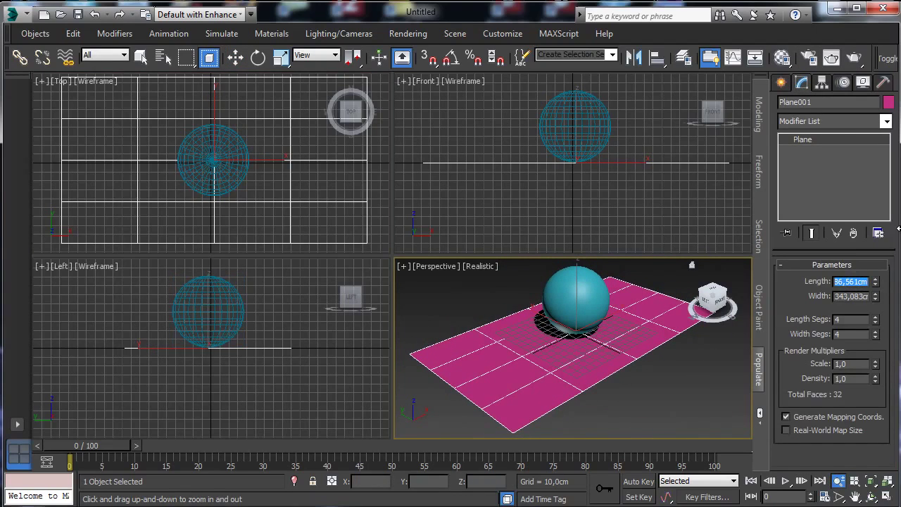
pyautogui.write('600')
pyautogui.press('Tab')
pyautogui.write('6')
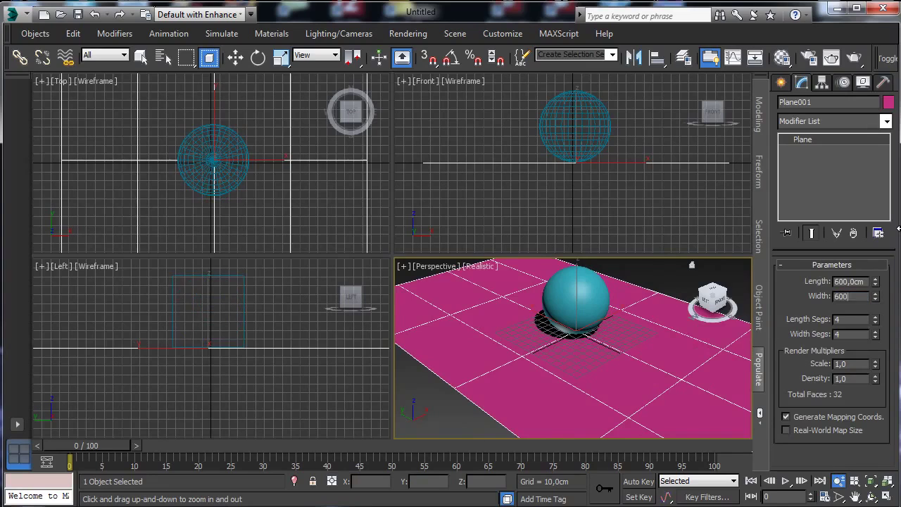
pyautogui.write('00')
pyautogui.press('Return')
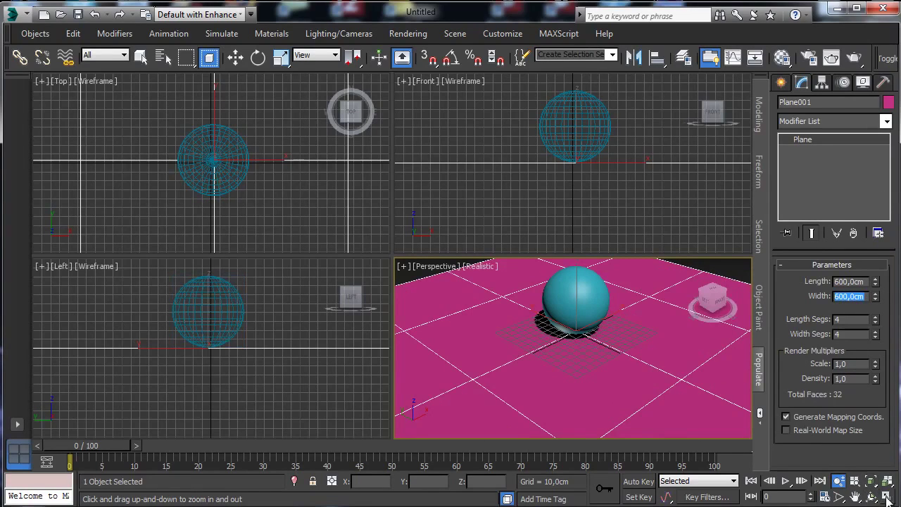
# Maximize the Perspective view and set the plane's length and width to 800 cm
pyautogui.click(886, 496)
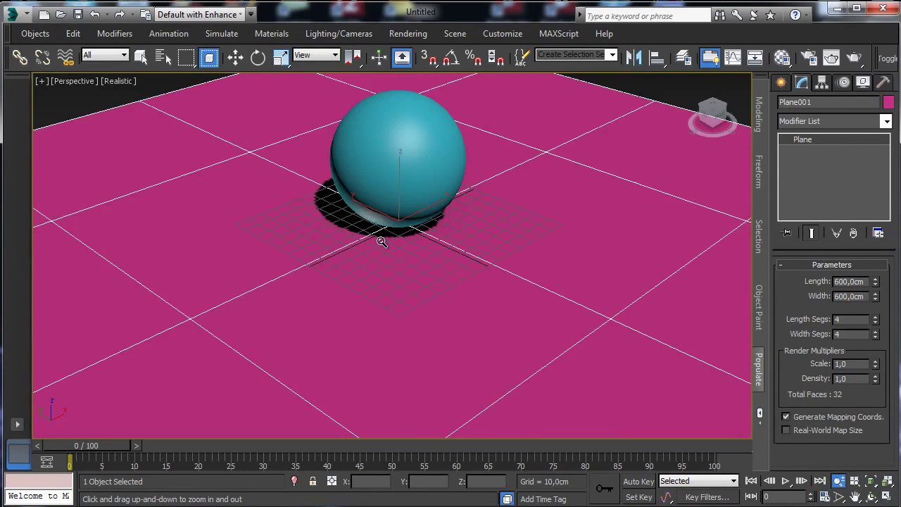
pyautogui.click(854, 497)
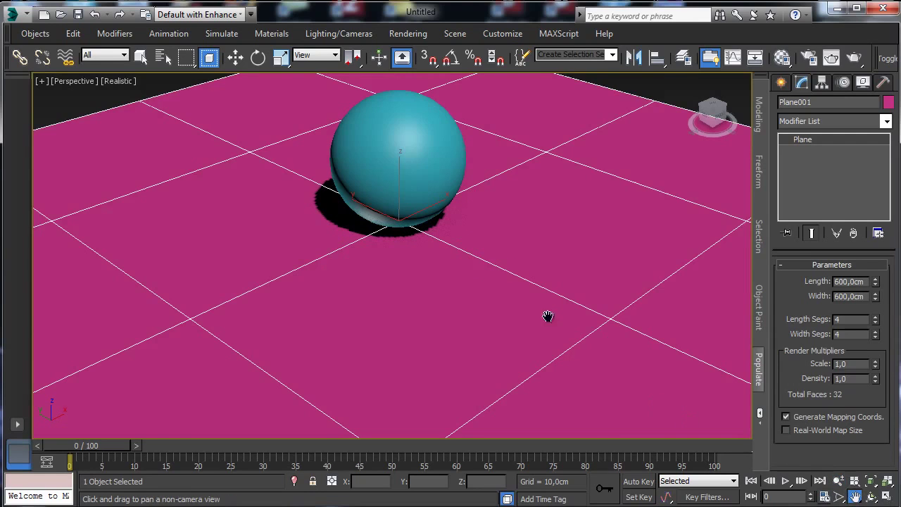
pyautogui.moveTo(517, 265); pyautogui.dragTo(507, 363)
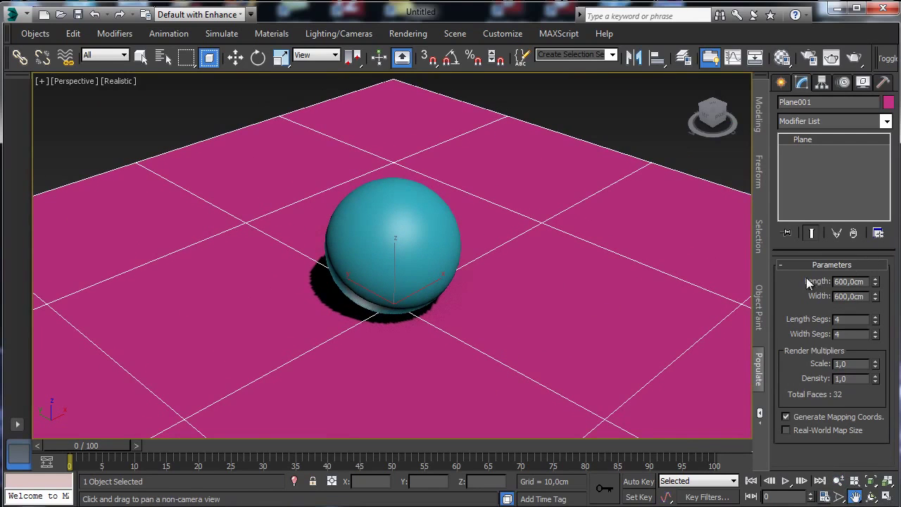
pyautogui.click(871, 496)
pyautogui.moveTo(422, 287); pyautogui.dragTo(524, 317)
pyautogui.click(838, 481)
pyautogui.click(854, 280)
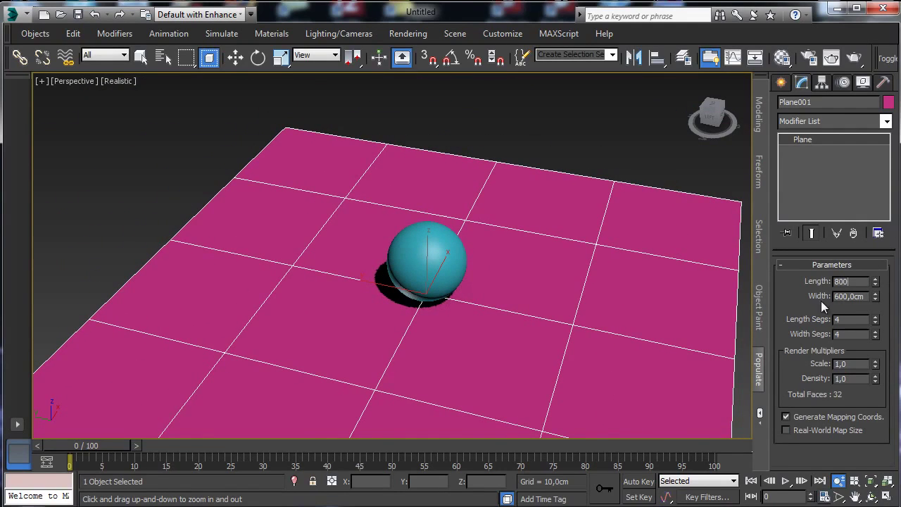
pyautogui.write('800')
pyautogui.press('Return')
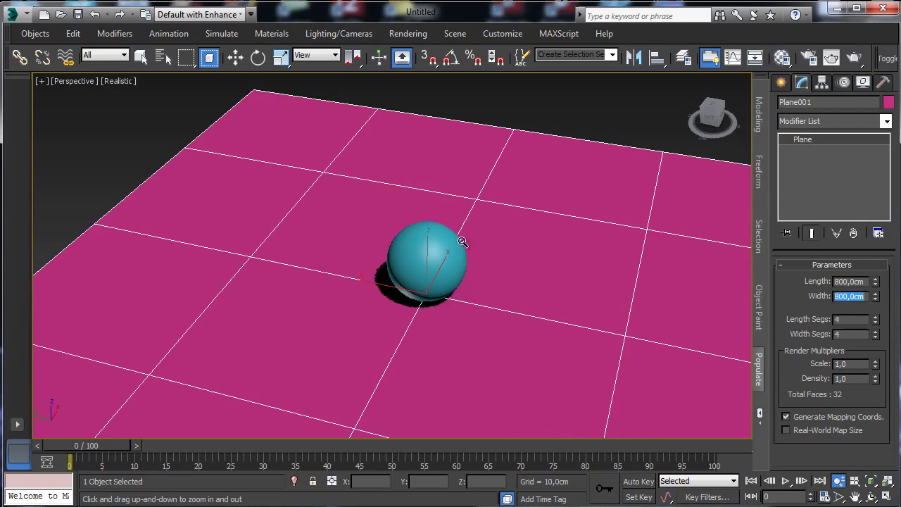
# Set the plane's length segments and width segments to 80 each
pyautogui.click(141, 56)
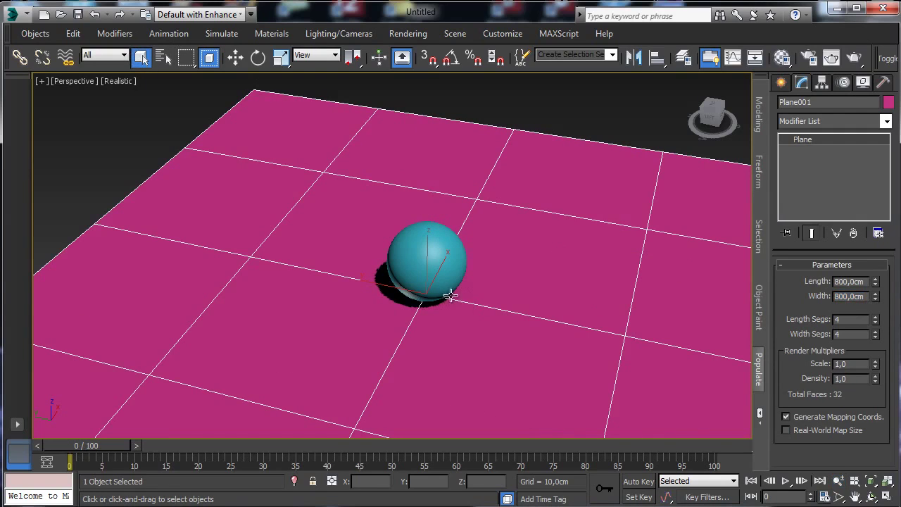
pyautogui.click(442, 266)
pyautogui.click(571, 236)
pyautogui.doubleClick(859, 319)
pyautogui.write('80')
pyautogui.press('Return')
pyautogui.doubleClick(853, 334)
pyautogui.write('80')
pyautogui.press('Return')
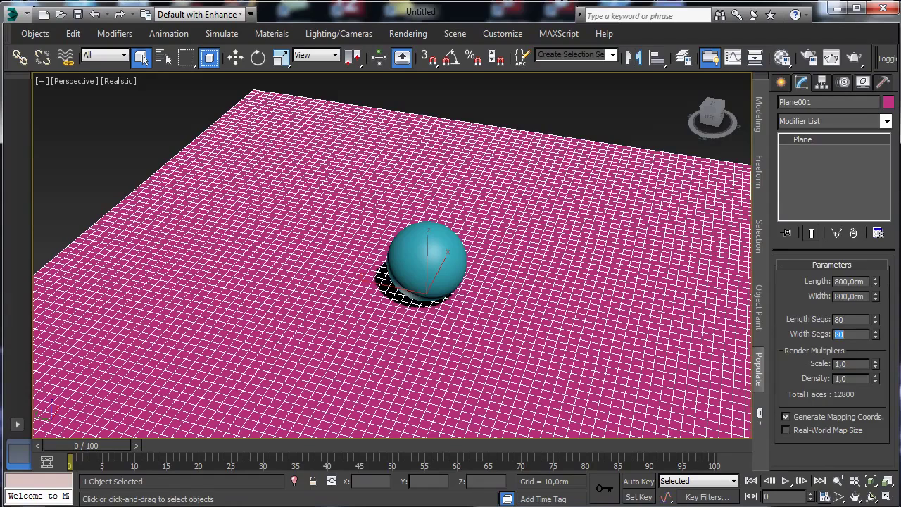
# Expand the modeling ribbon and convert the plane to an Editable Poly
pyautogui.click(779, 84)
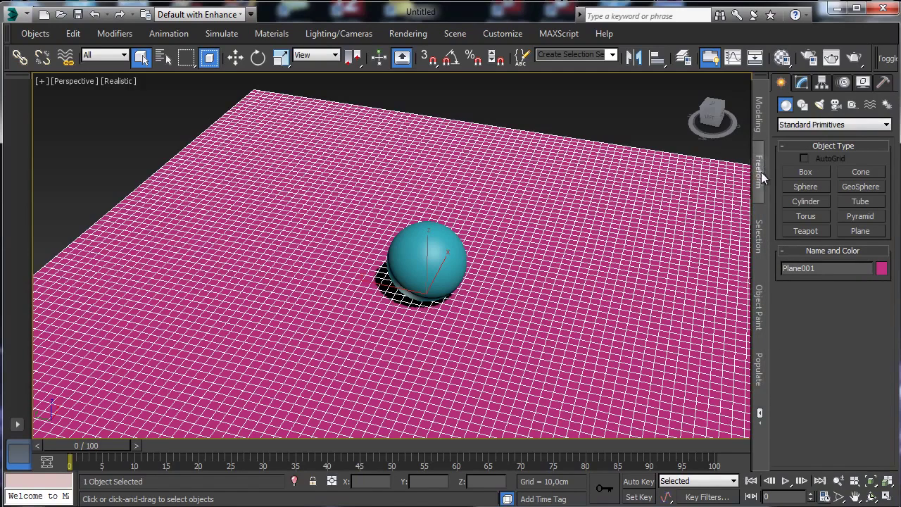
pyautogui.click(758, 414)
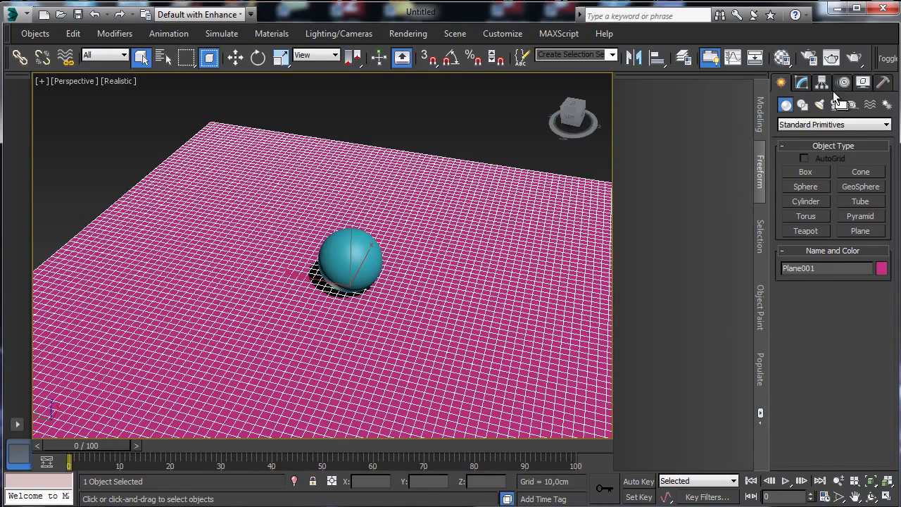
pyautogui.click(803, 82)
pyautogui.rightClick(464, 231)
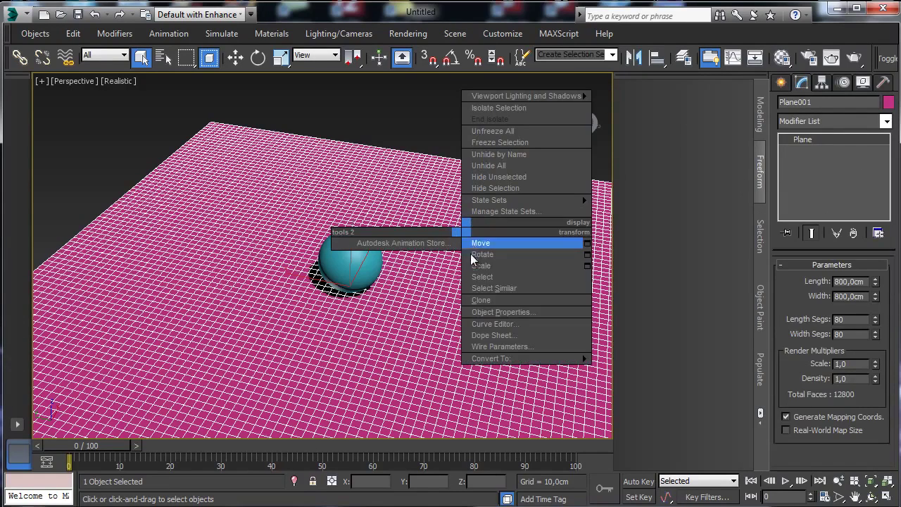
pyautogui.moveTo(536, 359)
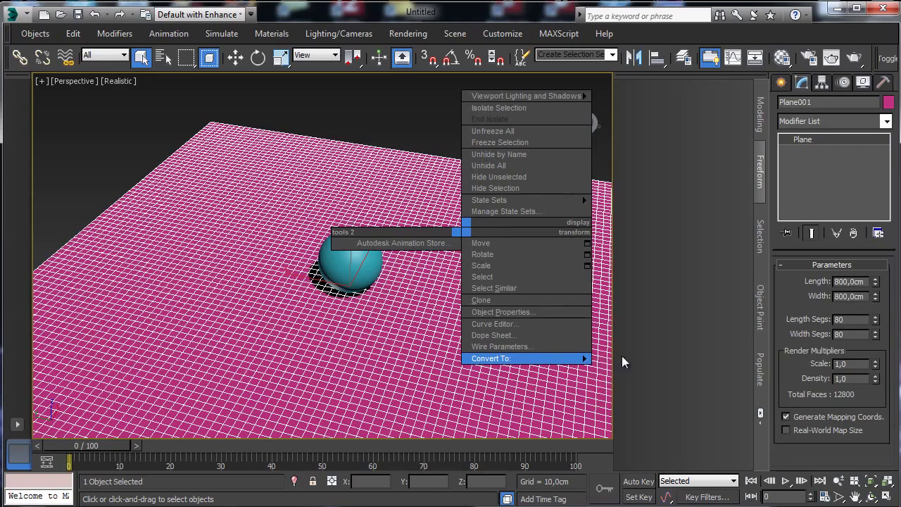
pyautogui.click(643, 372)
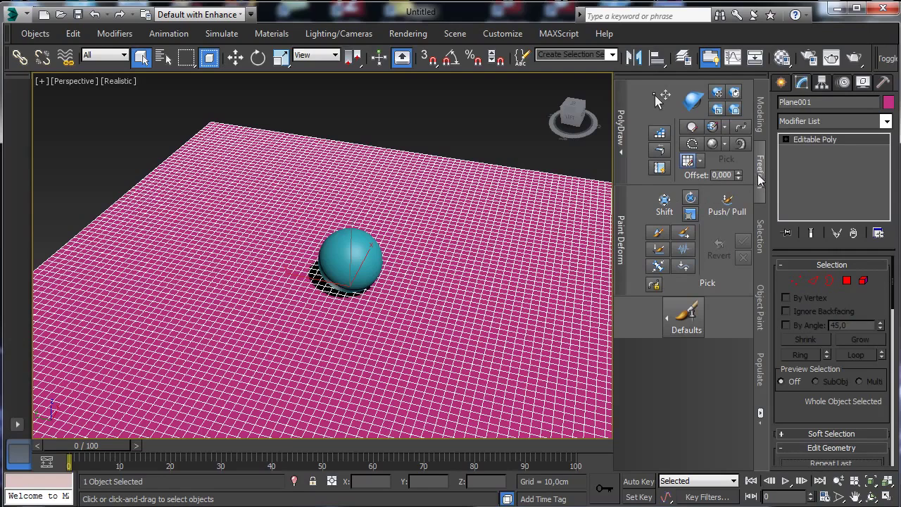
# Activate the Push/Pull deform brush for the plane and set its size to 60
pyautogui.click(727, 204)
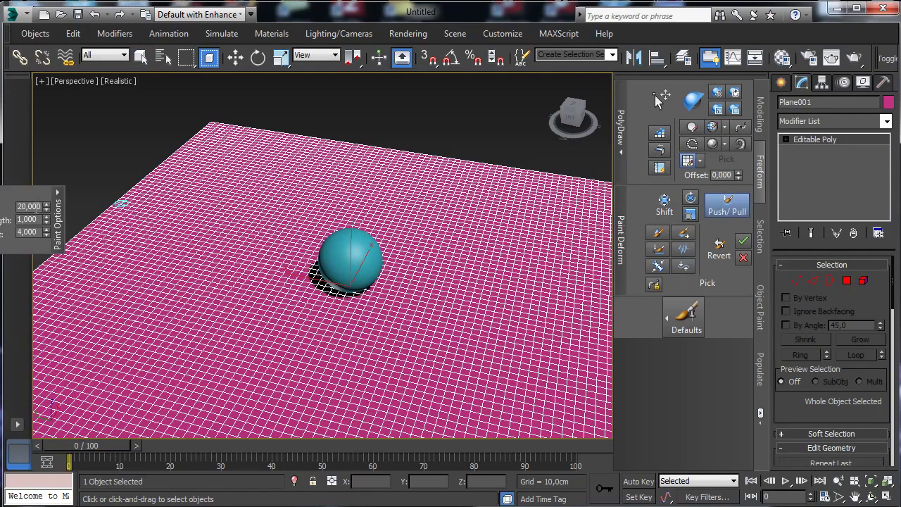
pyautogui.moveTo(40, 183)
pyautogui.mouseDown()
pyautogui.moveTo(116, 127)
pyautogui.moveTo(116, 104)
pyautogui.mouseUp()
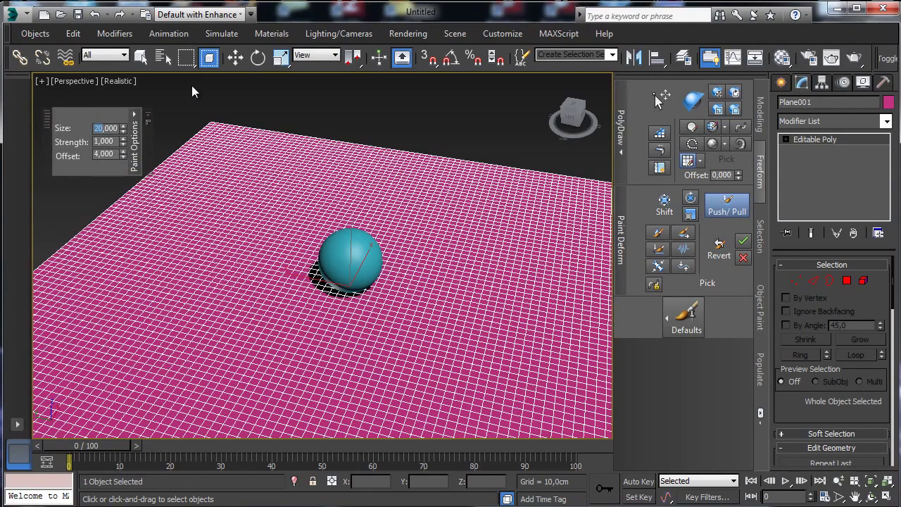
pyautogui.write('60')
pyautogui.press('Return')
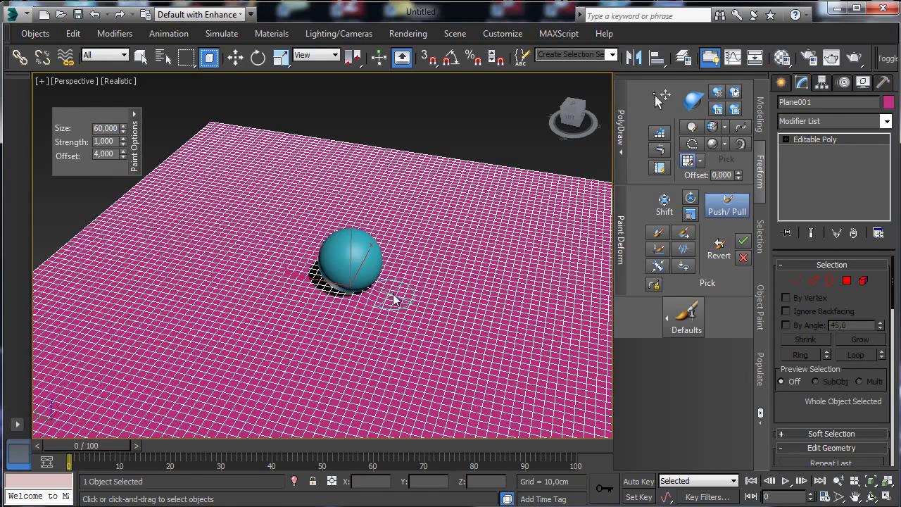
# Paint with Push/Pull on the plane to raise a mound of ground around the base of the sphere from several sides
pyautogui.click(838, 481)
pyautogui.moveTo(342, 285); pyautogui.dragTo(352, 237)
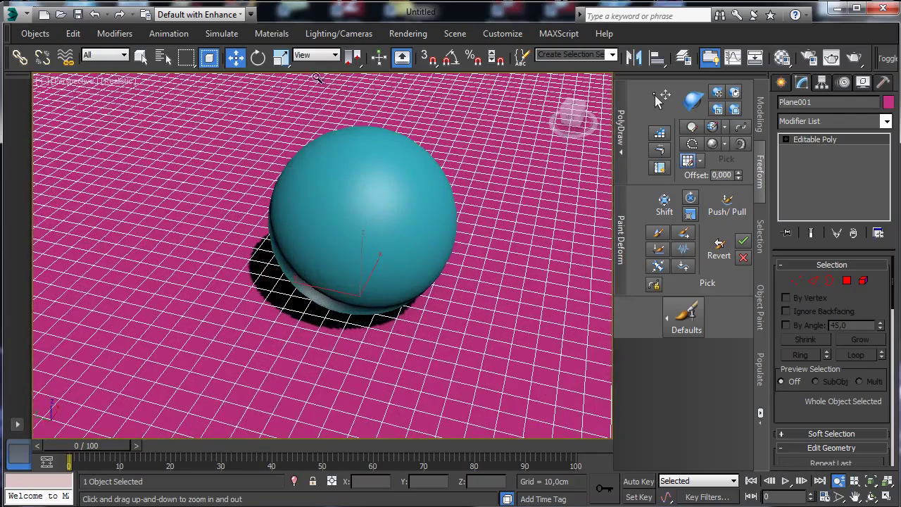
pyautogui.click(141, 58)
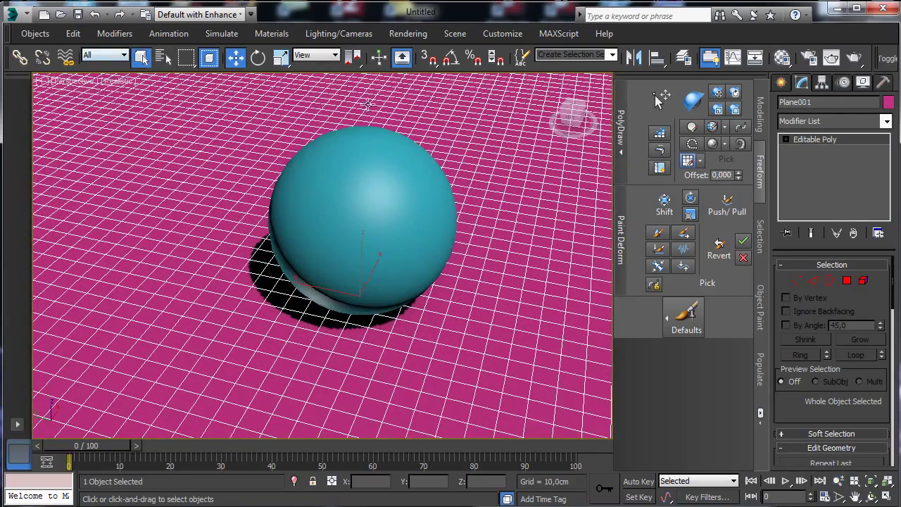
pyautogui.click(727, 204)
pyautogui.moveTo(433, 328)
pyautogui.mouseDown()
pyautogui.moveTo(455, 242)
pyautogui.moveTo(291, 334)
pyautogui.moveTo(250, 303)
pyautogui.moveTo(266, 234)
pyautogui.moveTo(311, 328)
pyautogui.moveTo(499, 261)
pyautogui.moveTo(570, 325)
pyautogui.mouseUp()
pyautogui.click(872, 496)
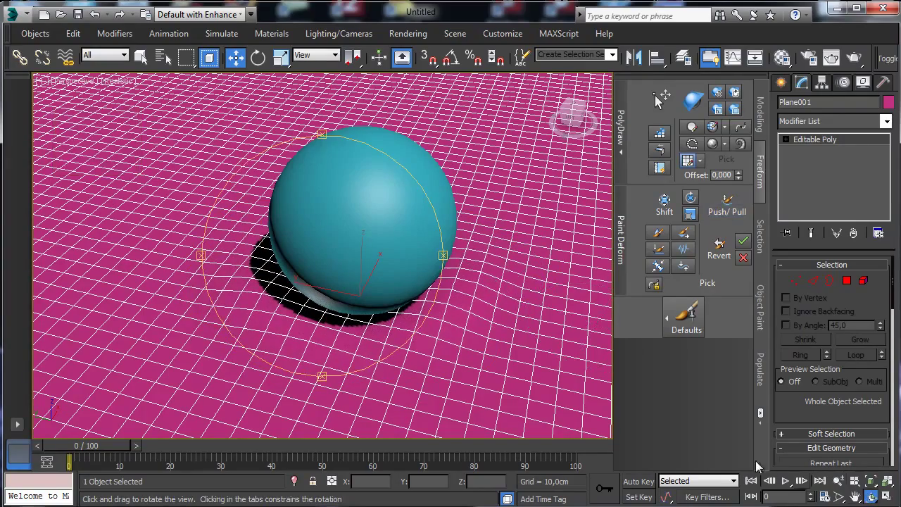
pyautogui.moveTo(294, 273)
pyautogui.mouseDown()
pyautogui.moveTo(412, 238)
pyautogui.moveTo(496, 232)
pyautogui.mouseUp()
pyautogui.click(727, 205)
pyautogui.moveTo(305, 285)
pyautogui.mouseDown()
pyautogui.moveTo(280, 285)
pyautogui.moveTo(303, 312)
pyautogui.moveTo(397, 313)
pyautogui.moveTo(270, 290)
pyautogui.mouseUp()
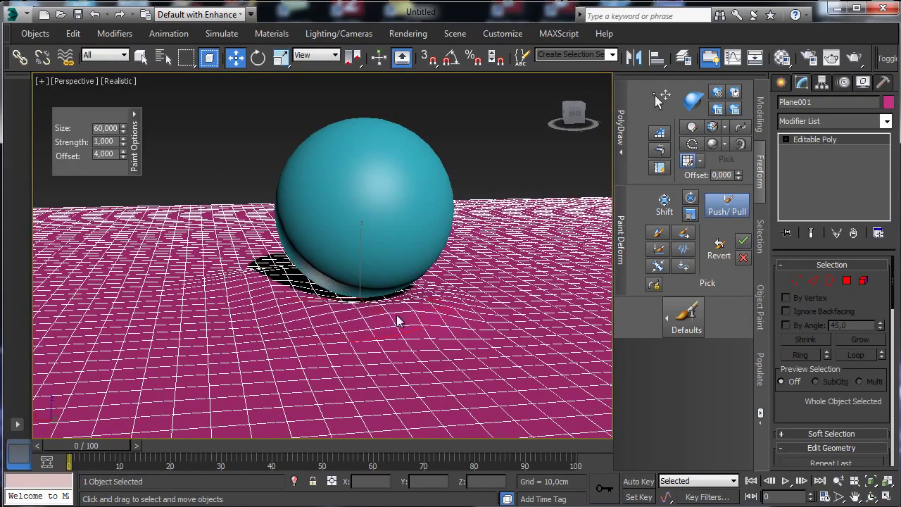
pyautogui.click(871, 497)
pyautogui.moveTo(408, 358)
pyautogui.mouseDown()
pyautogui.moveTo(322, 376)
pyautogui.moveTo(191, 275)
pyautogui.moveTo(237, 221)
pyautogui.mouseUp()
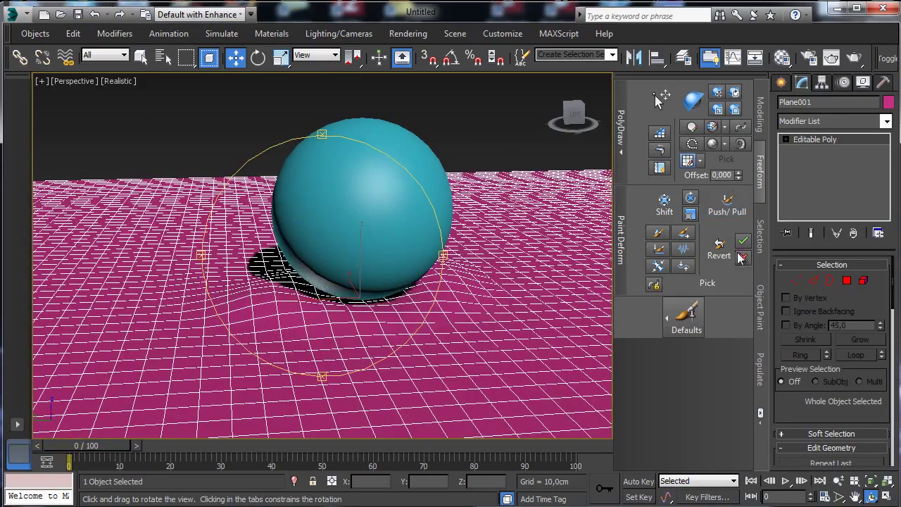
pyautogui.click(727, 202)
pyautogui.moveTo(356, 323)
pyautogui.mouseDown()
pyautogui.moveTo(436, 312)
pyautogui.moveTo(361, 340)
pyautogui.moveTo(444, 328)
pyautogui.moveTo(480, 289)
pyautogui.moveTo(448, 298)
pyautogui.moveTo(466, 263)
pyautogui.moveTo(461, 283)
pyautogui.moveTo(374, 344)
pyautogui.moveTo(362, 324)
pyautogui.moveTo(288, 333)
pyautogui.moveTo(245, 289)
pyautogui.moveTo(251, 307)
pyautogui.moveTo(250, 291)
pyautogui.moveTo(274, 312)
pyautogui.moveTo(431, 309)
pyautogui.moveTo(427, 319)
pyautogui.moveTo(465, 285)
pyautogui.moveTo(342, 314)
pyautogui.moveTo(302, 312)
pyautogui.moveTo(272, 283)
pyautogui.moveTo(280, 276)
pyautogui.moveTo(320, 334)
pyautogui.moveTo(479, 316)
pyautogui.mouseUp()
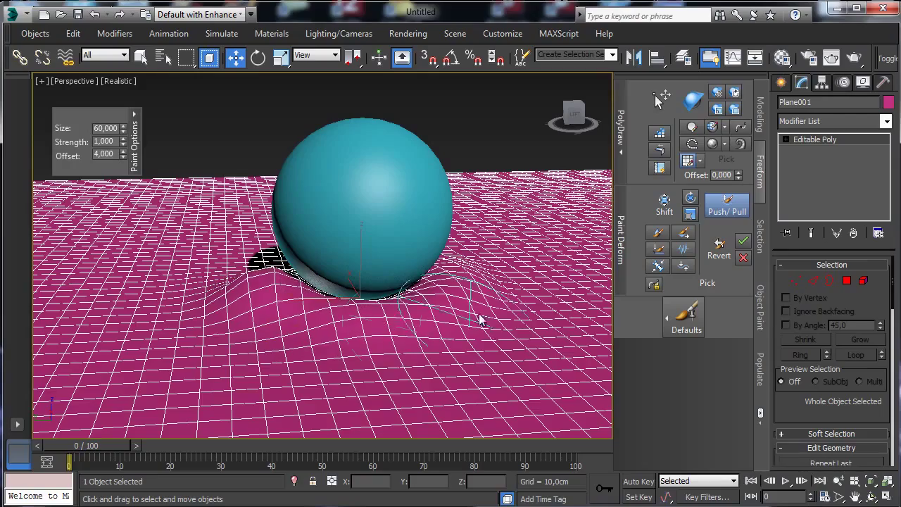
# Paint with Push/Pull on the plane to raise the ground further along the near side of the sphere's base
pyautogui.click(870, 496)
pyautogui.moveTo(499, 359)
pyautogui.mouseDown()
pyautogui.moveTo(529, 296)
pyautogui.moveTo(521, 313)
pyautogui.moveTo(535, 301)
pyautogui.mouseUp()
pyautogui.click(727, 203)
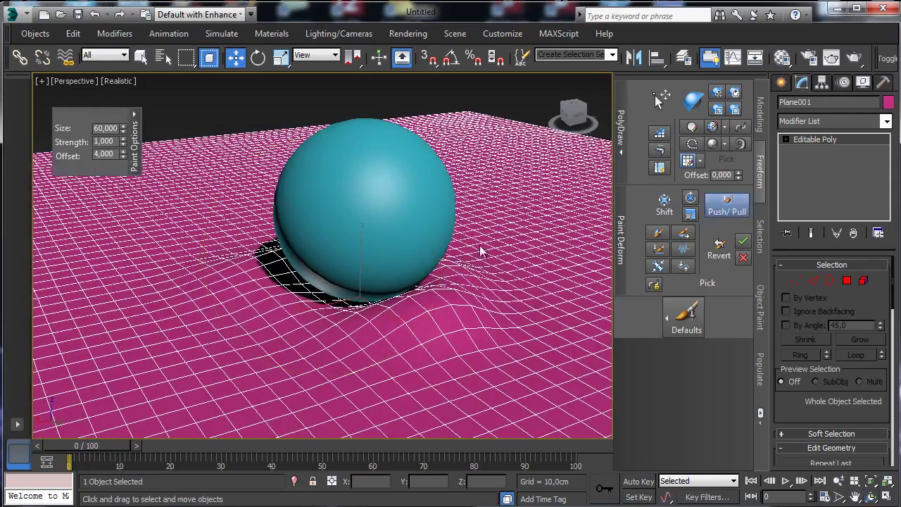
pyautogui.moveTo(250, 276)
pyautogui.mouseDown()
pyautogui.moveTo(274, 312)
pyautogui.moveTo(277, 295)
pyautogui.moveTo(339, 319)
pyautogui.moveTo(272, 284)
pyautogui.moveTo(276, 300)
pyautogui.moveTo(258, 282)
pyautogui.moveTo(262, 274)
pyautogui.moveTo(284, 306)
pyautogui.moveTo(335, 330)
pyautogui.moveTo(275, 293)
pyautogui.moveTo(352, 330)
pyautogui.mouseUp()
pyautogui.click(873, 497)
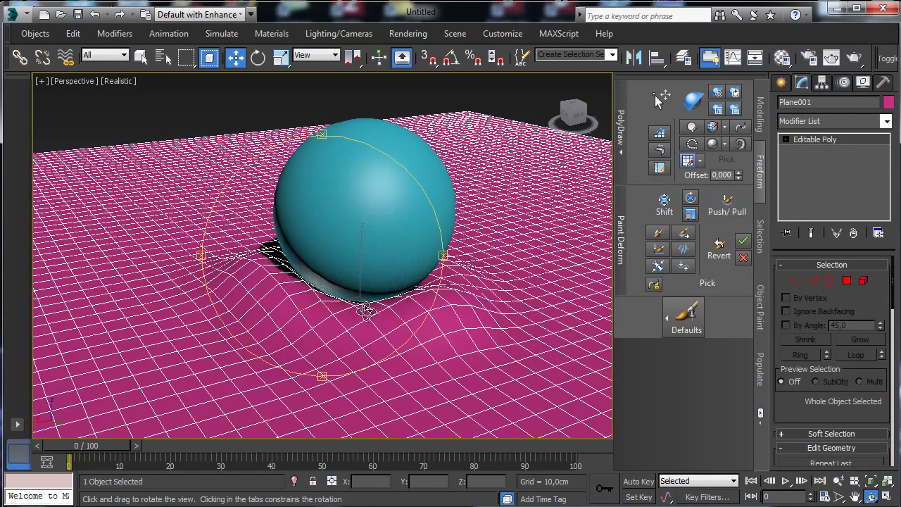
pyautogui.moveTo(119, 211)
pyautogui.mouseDown()
pyautogui.moveTo(121, 267)
pyautogui.moveTo(111, 251)
pyautogui.mouseUp()
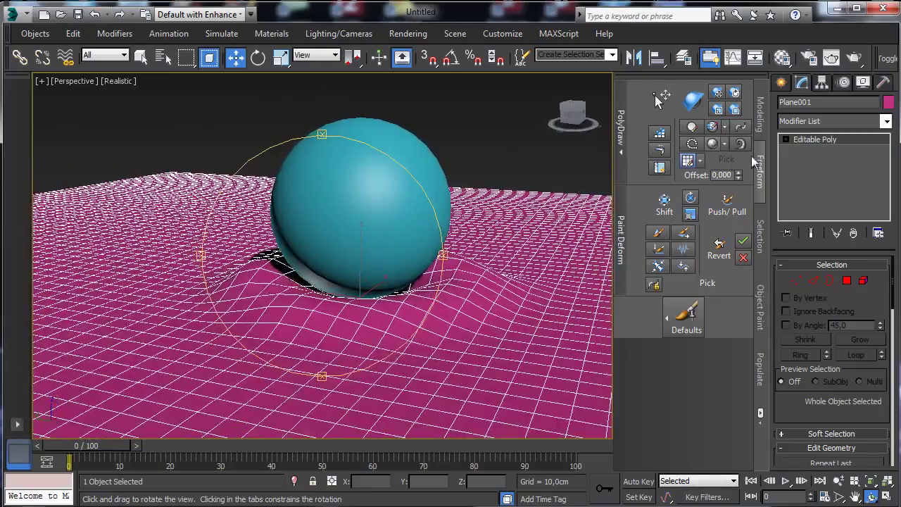
pyautogui.click(727, 205)
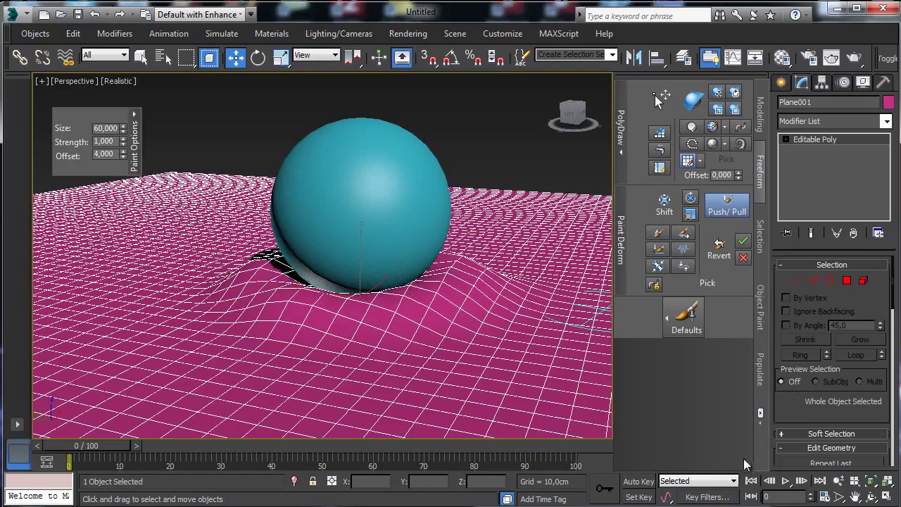
# Frame the whole plane and set the Push/Pull brush to size 20 and strength 4
pyautogui.click(873, 496)
pyautogui.moveTo(351, 284); pyautogui.dragTo(463, 422)
pyautogui.click(837, 482)
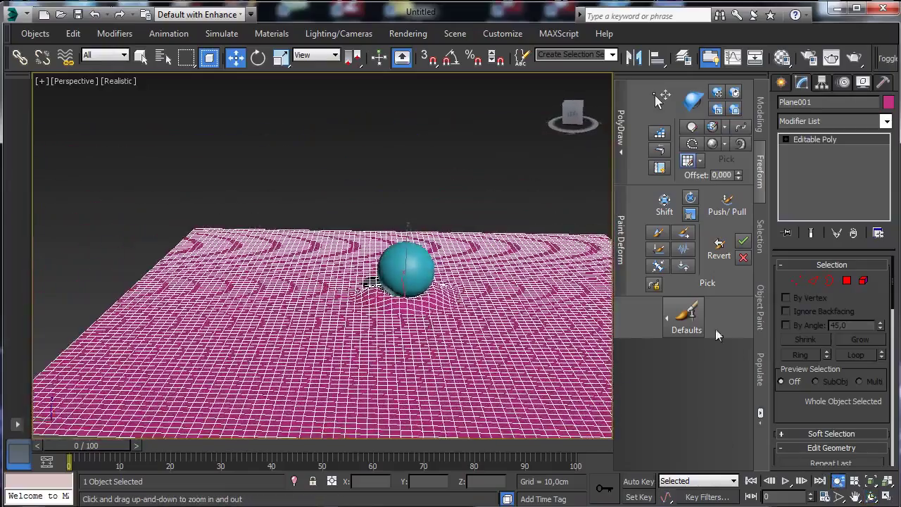
pyautogui.click(854, 496)
pyautogui.moveTo(464, 363); pyautogui.dragTo(353, 347)
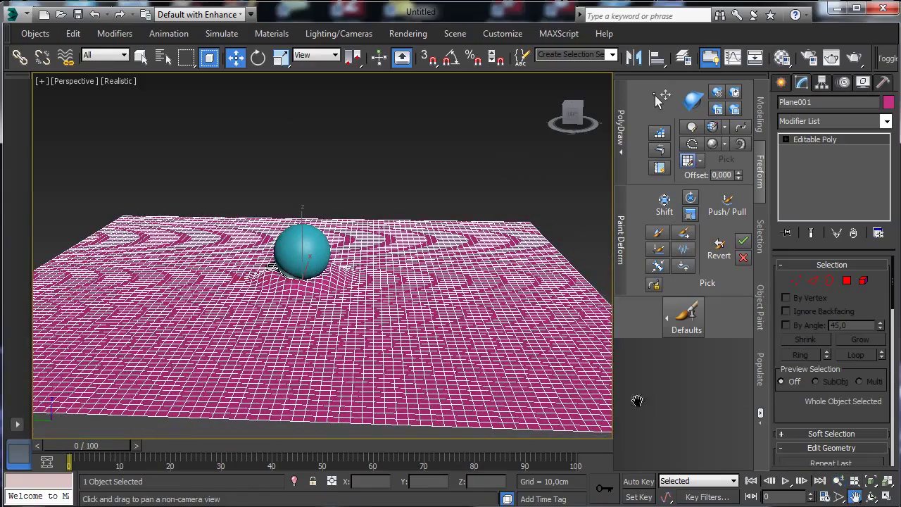
pyautogui.click(871, 497)
pyautogui.moveTo(303, 278); pyautogui.dragTo(352, 281)
pyautogui.click(732, 202)
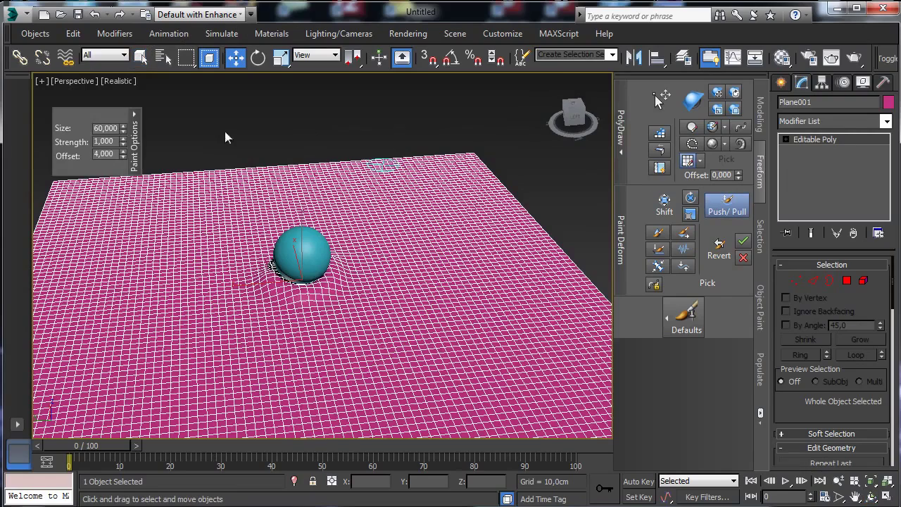
pyautogui.write('20')
pyautogui.press('Return')
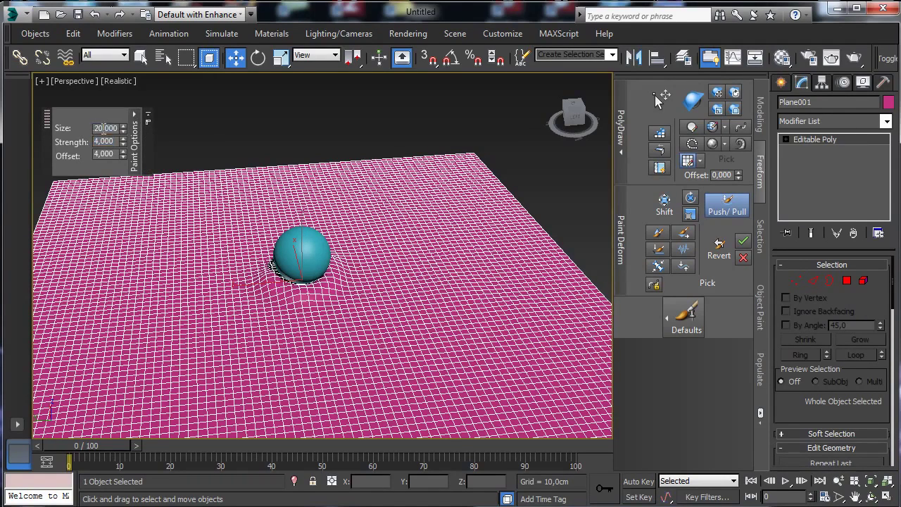
# Set the Push/Pull brush size to 50 and paint broad, gentle undulations across the plane around the sphere
pyautogui.write('50')
pyautogui.press('Return')
pyautogui.moveTo(394, 262)
pyautogui.mouseDown()
pyautogui.moveTo(420, 310)
pyautogui.moveTo(436, 235)
pyautogui.moveTo(507, 250)
pyautogui.moveTo(452, 218)
pyautogui.moveTo(347, 201)
pyautogui.moveTo(470, 181)
pyautogui.moveTo(488, 235)
pyautogui.moveTo(335, 195)
pyautogui.moveTo(242, 201)
pyautogui.moveTo(349, 201)
pyautogui.moveTo(214, 233)
pyautogui.moveTo(296, 228)
pyautogui.moveTo(221, 229)
pyautogui.moveTo(136, 273)
pyautogui.moveTo(144, 306)
pyautogui.moveTo(188, 347)
pyautogui.moveTo(161, 323)
pyautogui.moveTo(173, 236)
pyautogui.moveTo(155, 291)
pyautogui.moveTo(293, 344)
pyautogui.moveTo(317, 364)
pyautogui.moveTo(442, 321)
pyautogui.moveTo(450, 391)
pyautogui.moveTo(557, 344)
pyautogui.moveTo(352, 408)
pyautogui.moveTo(156, 366)
pyautogui.moveTo(39, 410)
pyautogui.moveTo(108, 379)
pyautogui.moveTo(46, 279)
pyautogui.moveTo(224, 193)
pyautogui.moveTo(125, 305)
pyautogui.moveTo(165, 280)
pyautogui.moveTo(225, 349)
pyautogui.moveTo(326, 393)
pyautogui.moveTo(412, 395)
pyautogui.moveTo(471, 282)
pyautogui.moveTo(461, 195)
pyautogui.moveTo(442, 183)
pyautogui.moveTo(535, 251)
pyautogui.moveTo(563, 390)
pyautogui.mouseUp()
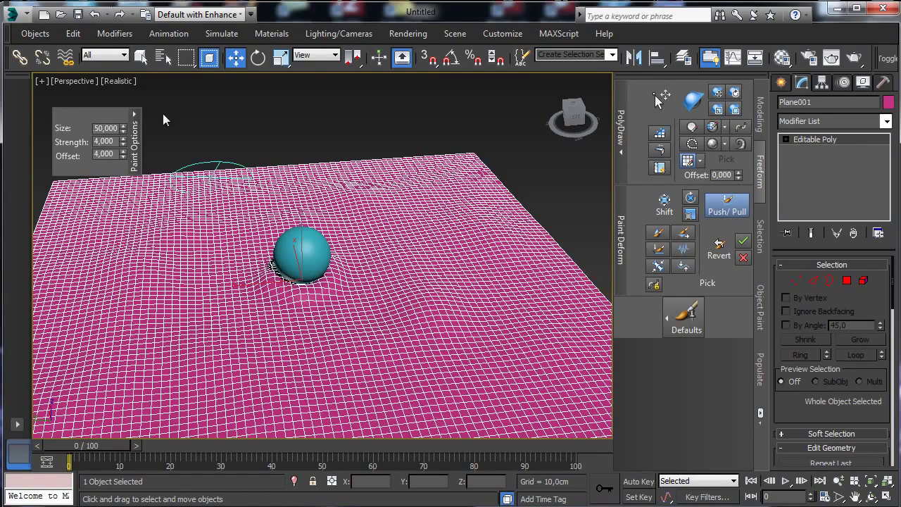
# Change the perspective viewport's display style to Shaded
pyautogui.click(118, 81)
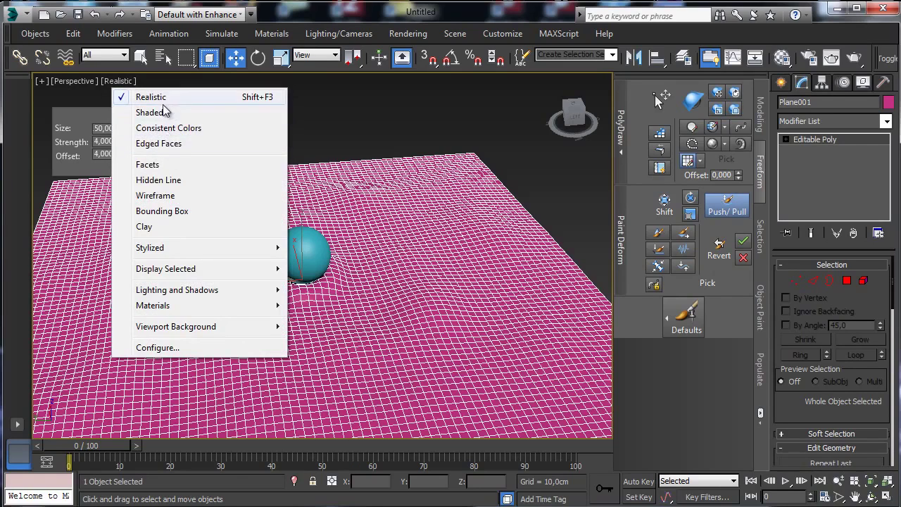
pyautogui.click(165, 113)
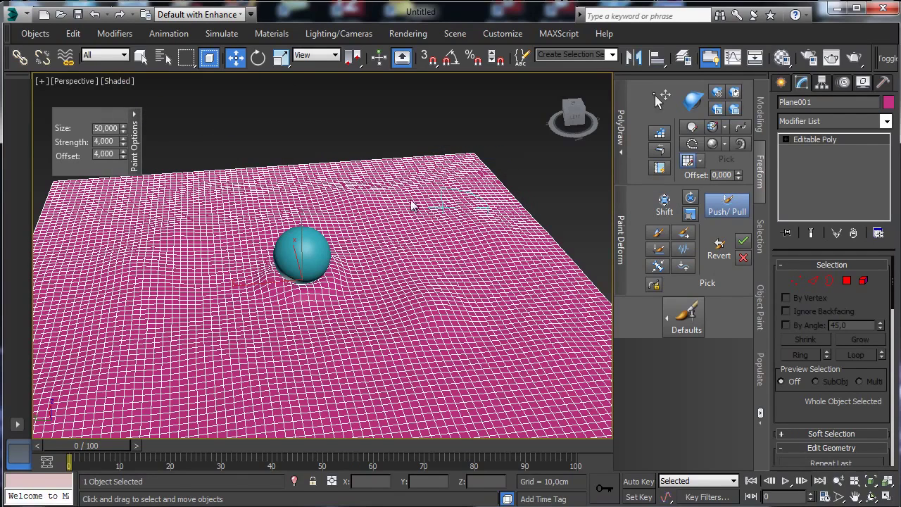
pyautogui.click(118, 81)
pyautogui.click(342, 37)
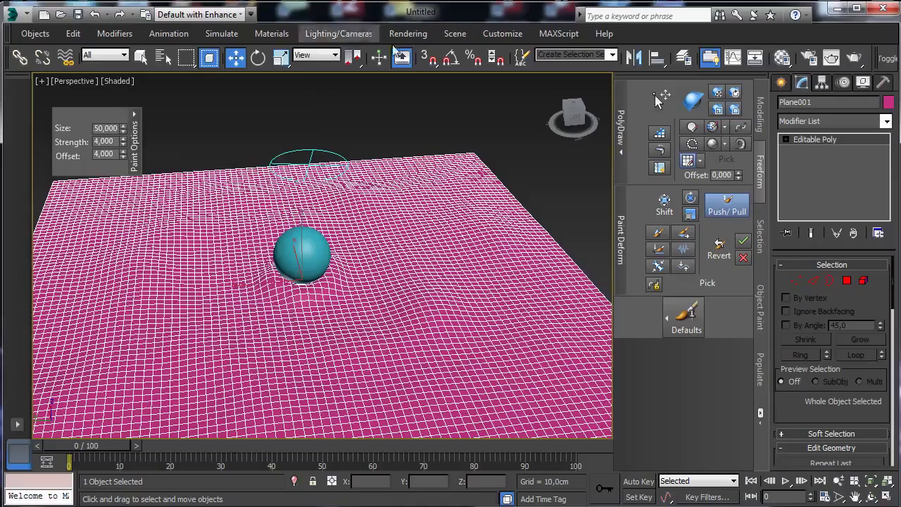
# Add a TurboSmooth modifier to the sculpted plane and view the terrain from a lower angle
pyautogui.click(871, 496)
pyautogui.moveTo(358, 302); pyautogui.dragTo(518, 206)
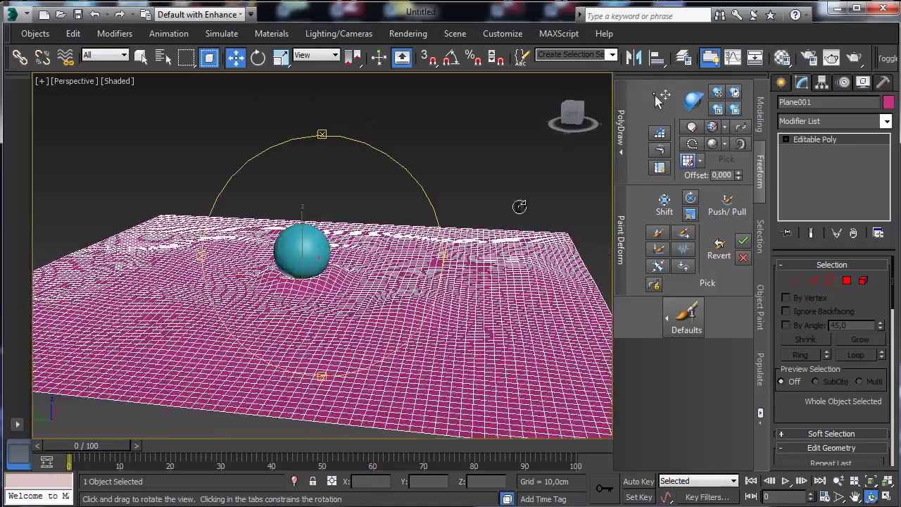
pyautogui.click(886, 121)
pyautogui.scroll(-15, 830, 295)
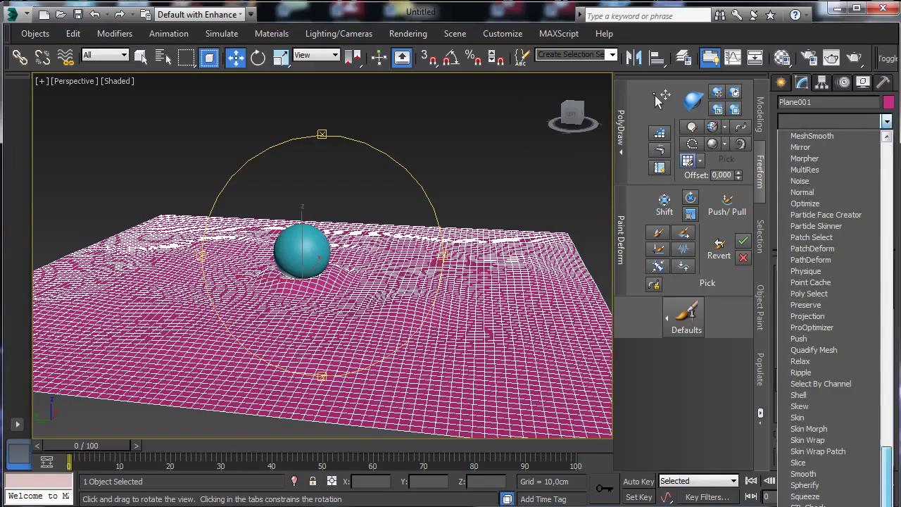
pyautogui.write('turbo')
pyautogui.press('Return')
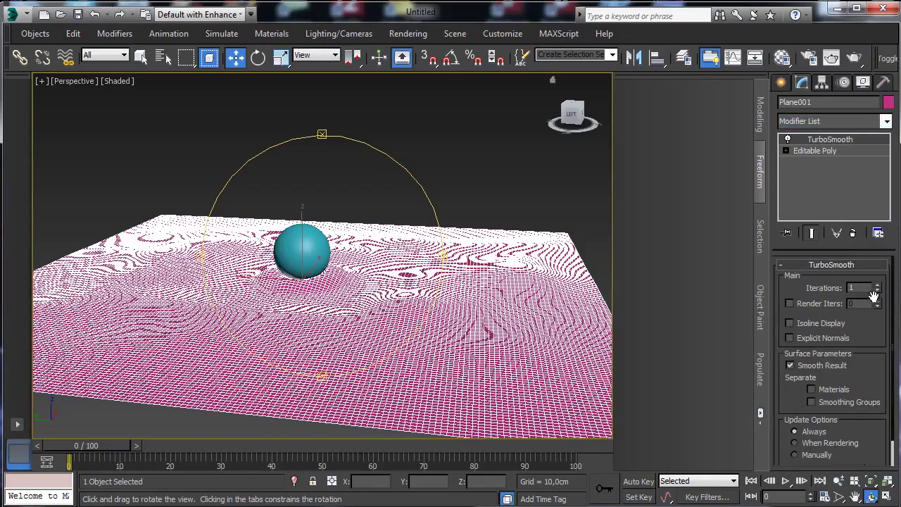
pyautogui.moveTo(327, 289)
pyautogui.mouseDown()
pyautogui.moveTo(328, 332)
pyautogui.moveTo(321, 286)
pyautogui.mouseUp()
# Collapse the plane's modifier stack to TurboSmooth and accept the warning
pyautogui.rightClick(819, 144)
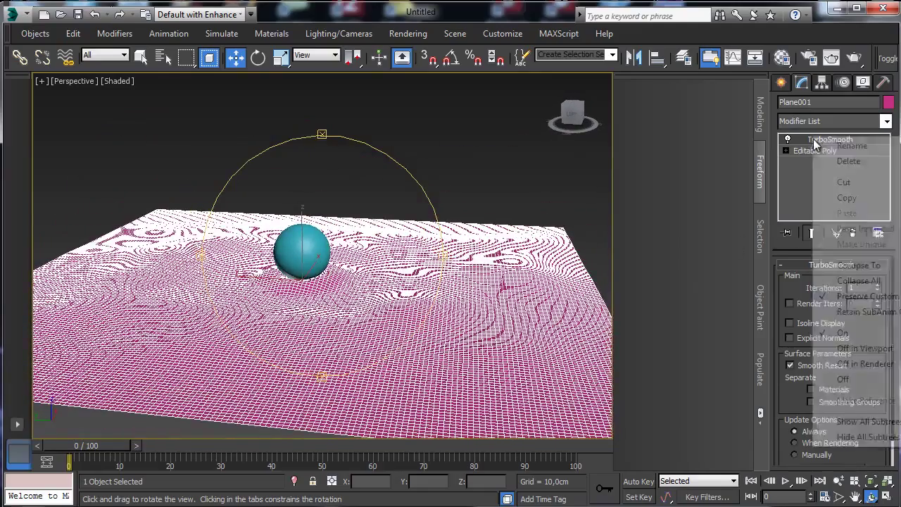
pyautogui.click(856, 267)
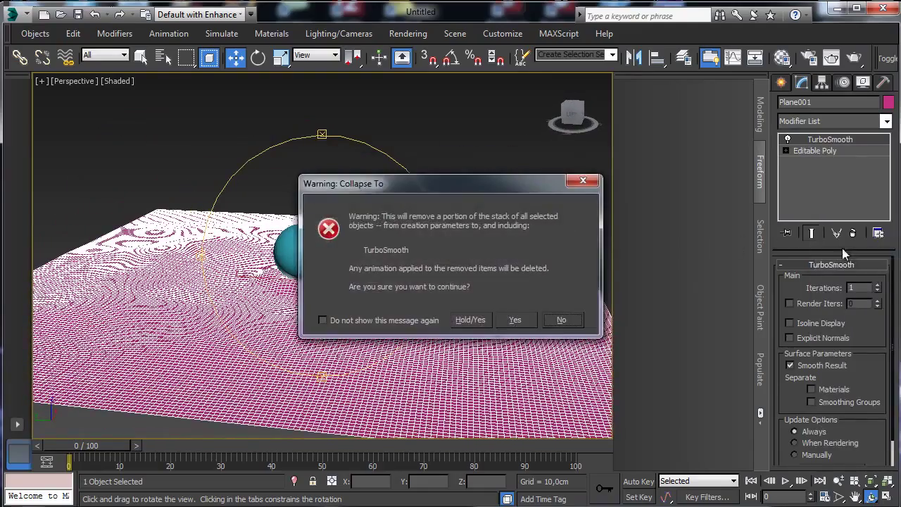
pyautogui.click(513, 320)
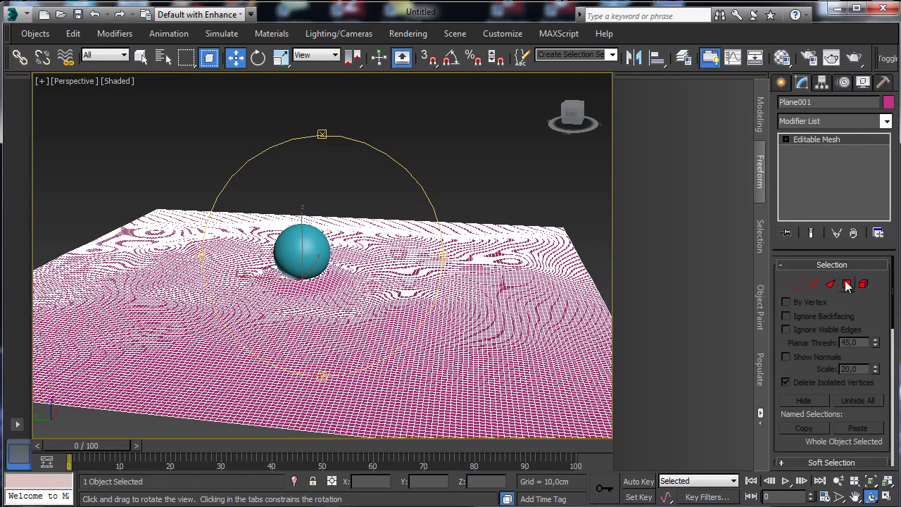
pyautogui.click(847, 284)
pyautogui.press('4')
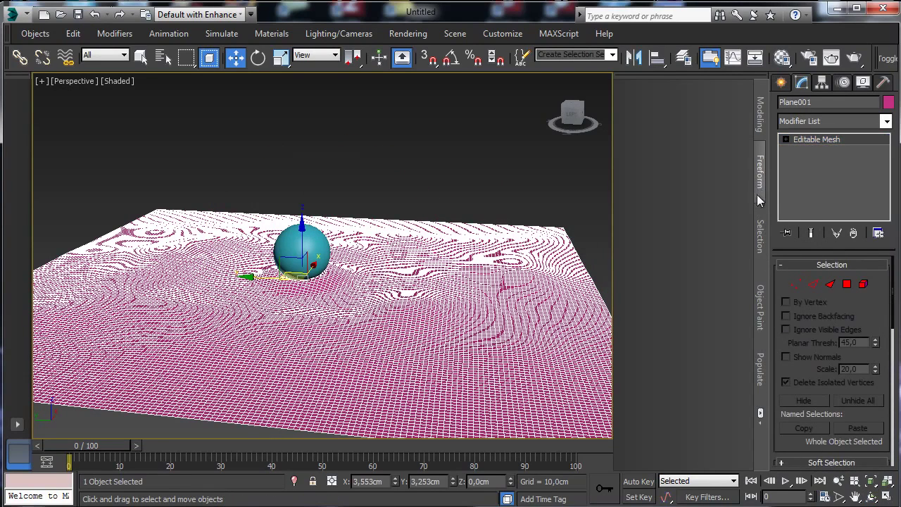
# Convert the smoothed plane from Editable Mesh back to an Editable Poly
pyautogui.click(759, 415)
pyautogui.rightClick(419, 241)
pyautogui.moveTo(496, 373)
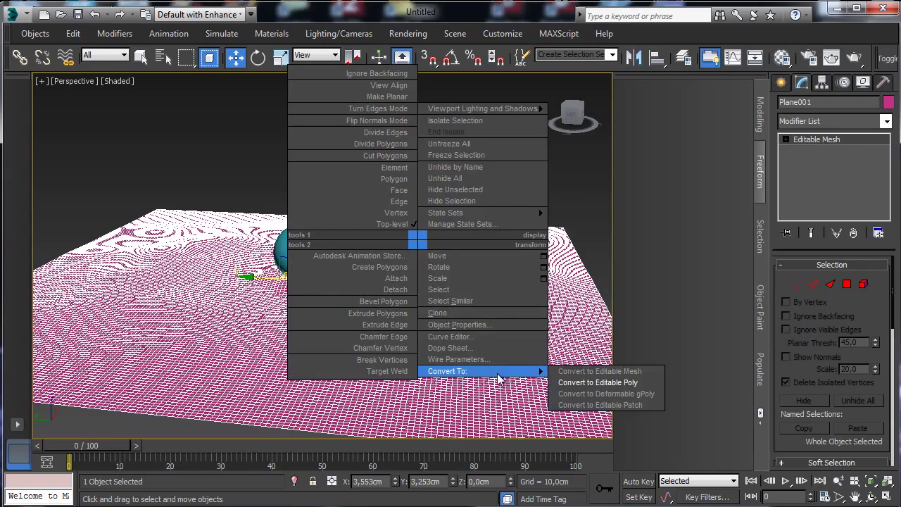
pyautogui.click(597, 382)
# Paint more hills across the denser plane with the Freeform Push/Pull brush, especially in the foreground
pyautogui.click(763, 172)
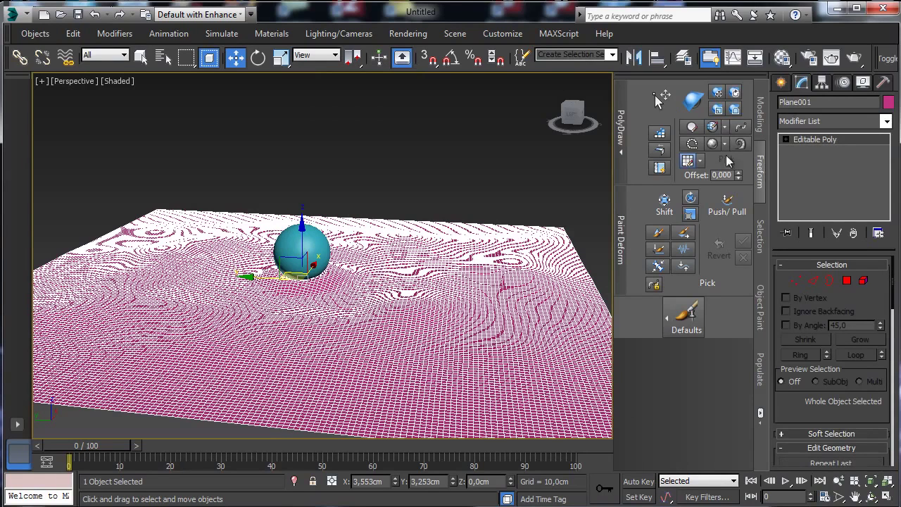
pyautogui.click(732, 210)
pyautogui.moveTo(456, 284)
pyautogui.mouseDown()
pyautogui.moveTo(451, 331)
pyautogui.moveTo(493, 370)
pyautogui.moveTo(459, 437)
pyautogui.moveTo(392, 389)
pyautogui.moveTo(336, 395)
pyautogui.moveTo(199, 384)
pyautogui.moveTo(203, 358)
pyautogui.moveTo(146, 347)
pyautogui.moveTo(114, 326)
pyautogui.moveTo(159, 286)
pyautogui.moveTo(77, 287)
pyautogui.moveTo(185, 306)
pyautogui.moveTo(77, 343)
pyautogui.moveTo(196, 347)
pyautogui.moveTo(209, 370)
pyautogui.moveTo(301, 366)
pyautogui.moveTo(361, 402)
pyautogui.moveTo(372, 358)
pyautogui.moveTo(478, 420)
pyautogui.moveTo(447, 336)
pyautogui.moveTo(588, 366)
pyautogui.moveTo(476, 270)
pyautogui.moveTo(557, 224)
pyautogui.moveTo(430, 262)
pyautogui.moveTo(452, 210)
pyautogui.moveTo(418, 247)
pyautogui.moveTo(409, 201)
pyautogui.moveTo(183, 209)
pyautogui.moveTo(203, 239)
pyautogui.moveTo(177, 221)
pyautogui.moveTo(161, 267)
pyautogui.moveTo(156, 240)
pyautogui.moveTo(215, 252)
pyautogui.moveTo(246, 223)
pyautogui.moveTo(164, 299)
pyautogui.moveTo(162, 314)
pyautogui.moveTo(190, 333)
pyautogui.moveTo(127, 331)
pyautogui.moveTo(204, 350)
pyautogui.moveTo(222, 381)
pyautogui.moveTo(211, 344)
pyautogui.moveTo(154, 284)
pyautogui.moveTo(186, 306)
pyautogui.moveTo(190, 346)
pyautogui.moveTo(258, 383)
pyautogui.moveTo(243, 405)
pyautogui.moveTo(95, 321)
pyautogui.moveTo(286, 393)
pyautogui.moveTo(117, 340)
pyautogui.moveTo(110, 367)
pyautogui.moveTo(181, 384)
pyautogui.moveTo(331, 398)
pyautogui.moveTo(200, 404)
pyautogui.moveTo(95, 365)
pyautogui.moveTo(436, 368)
pyautogui.mouseUp()
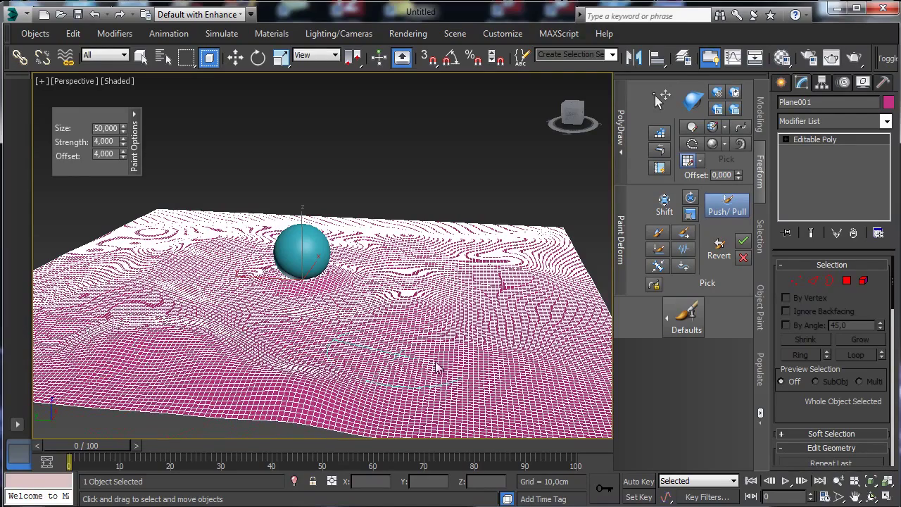
pyautogui.click(870, 497)
pyautogui.moveTo(366, 296)
pyautogui.mouseDown()
pyautogui.moveTo(304, 281)
pyautogui.moveTo(321, 291)
pyautogui.mouseUp()
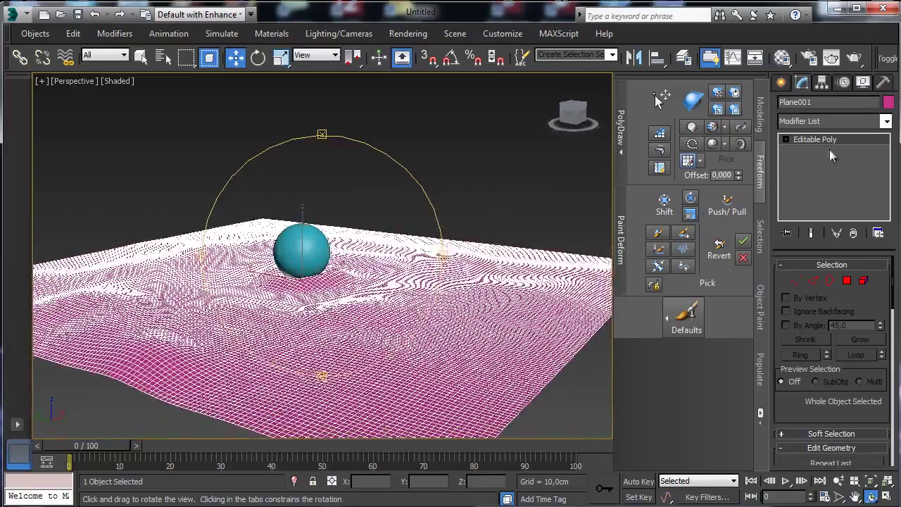
# Leave the Push/Pull brush for the Select Object tool and collapse the modeling ribbon to enlarge the viewport
pyautogui.click(141, 57)
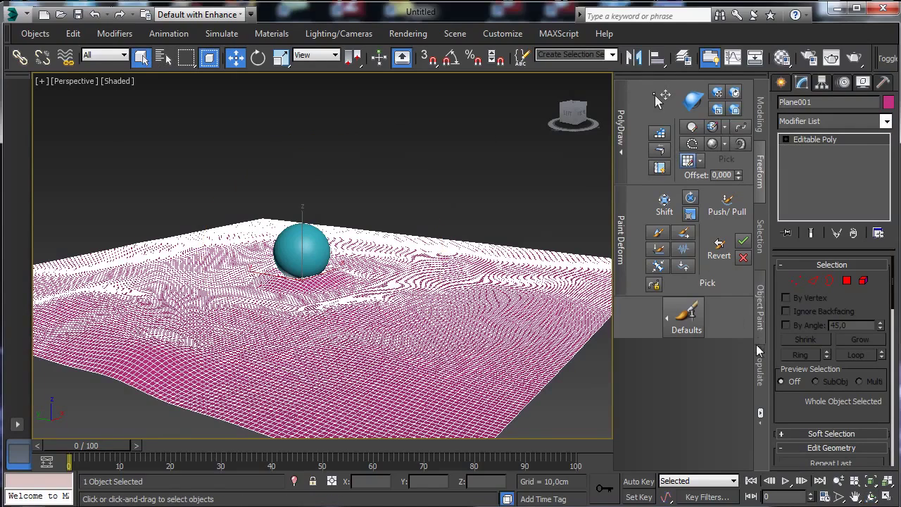
pyautogui.click(760, 413)
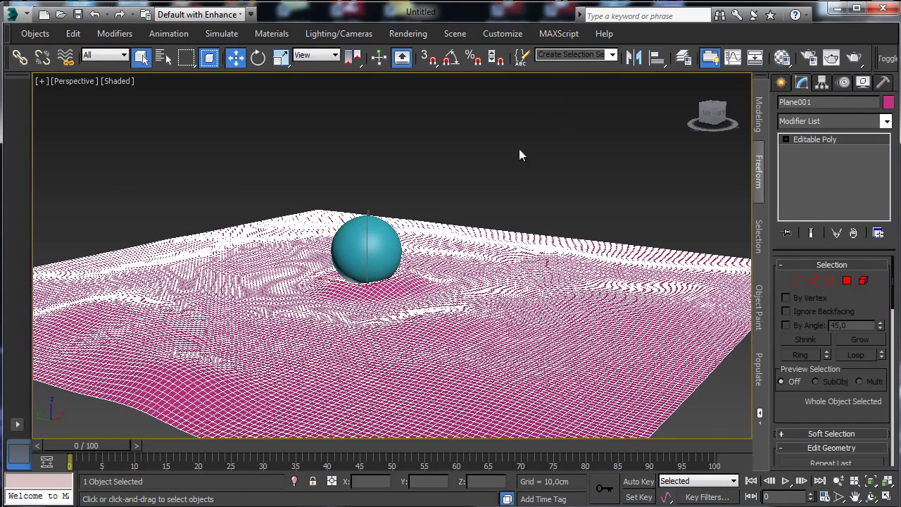
pyautogui.click(502, 148)
pyautogui.click(599, 285)
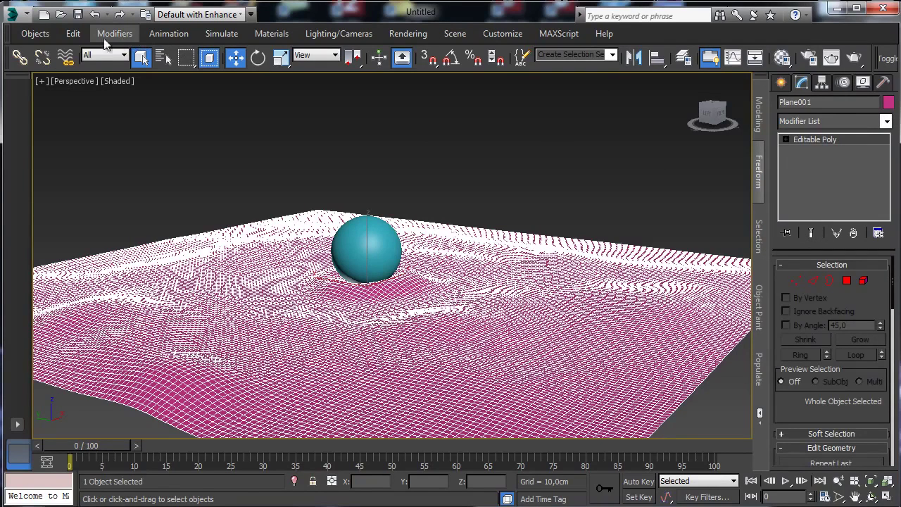
# Open the Material Editor and assign a Smoke map to the diffuse color of the first material
pyautogui.click(782, 58)
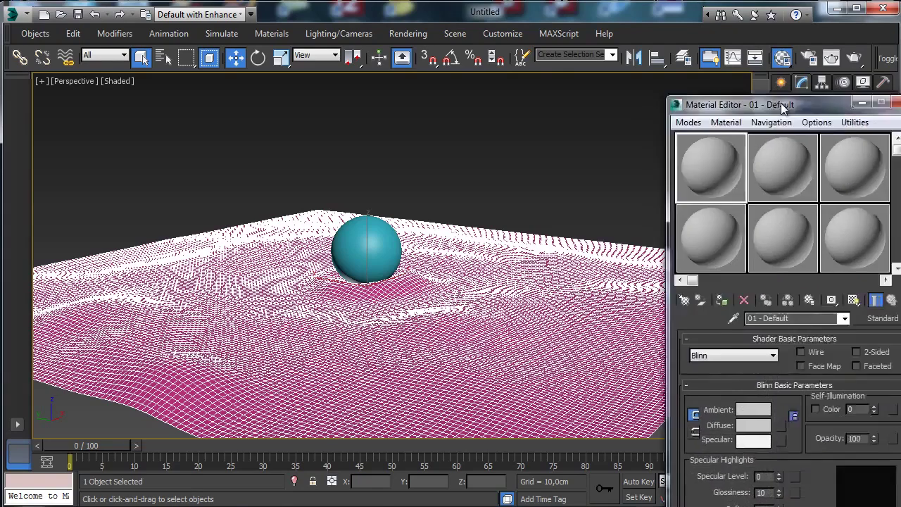
pyautogui.moveTo(783, 107); pyautogui.dragTo(126, 47)
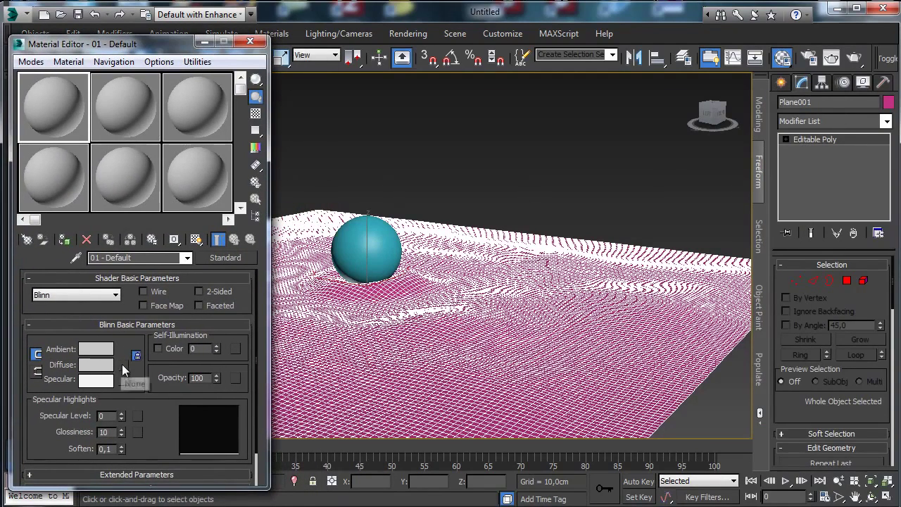
pyautogui.click(122, 363)
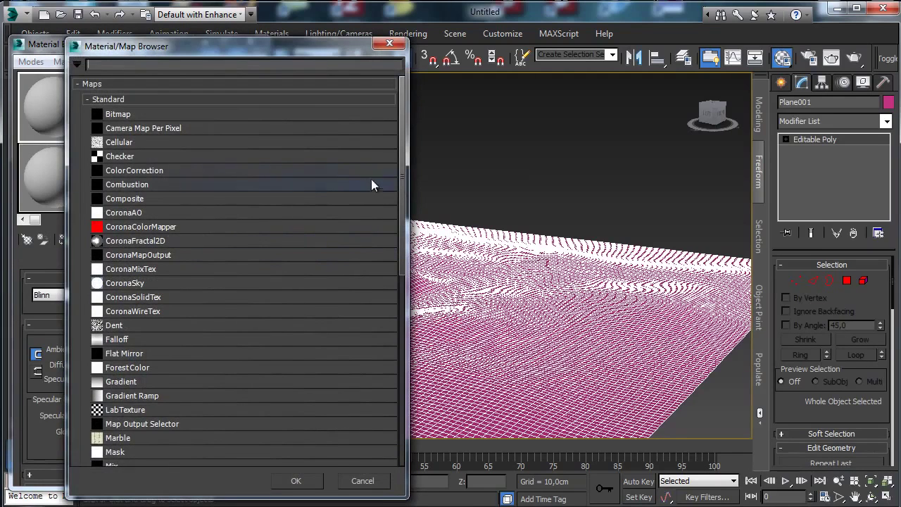
pyautogui.moveTo(399, 158); pyautogui.dragTo(420, 366)
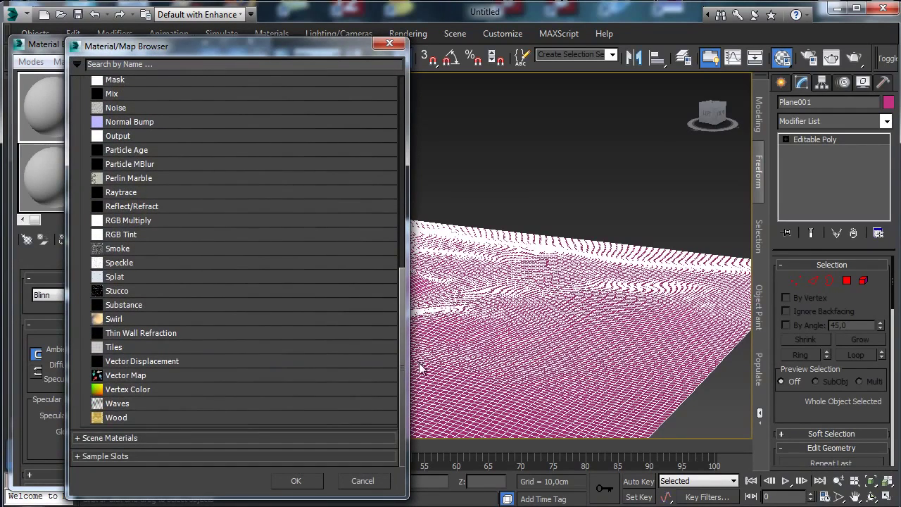
pyautogui.doubleClick(120, 248)
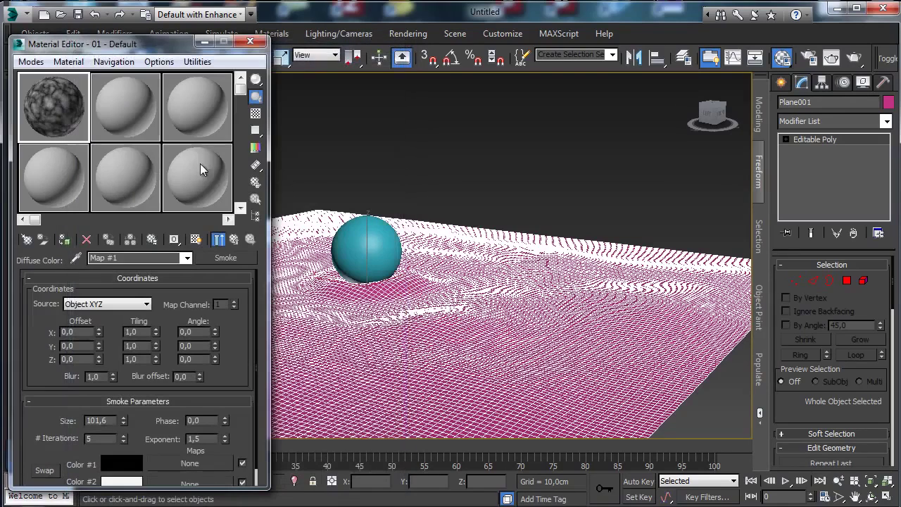
# Add a Displace modifier to the plane and set its strength to 1.86 cm
pyautogui.click(888, 123)
pyautogui.moveTo(888, 165)
pyautogui.mouseDown()
pyautogui.moveTo(888, 387)
pyautogui.moveTo(888, 169)
pyautogui.mouseUp()
pyautogui.click(835, 234)
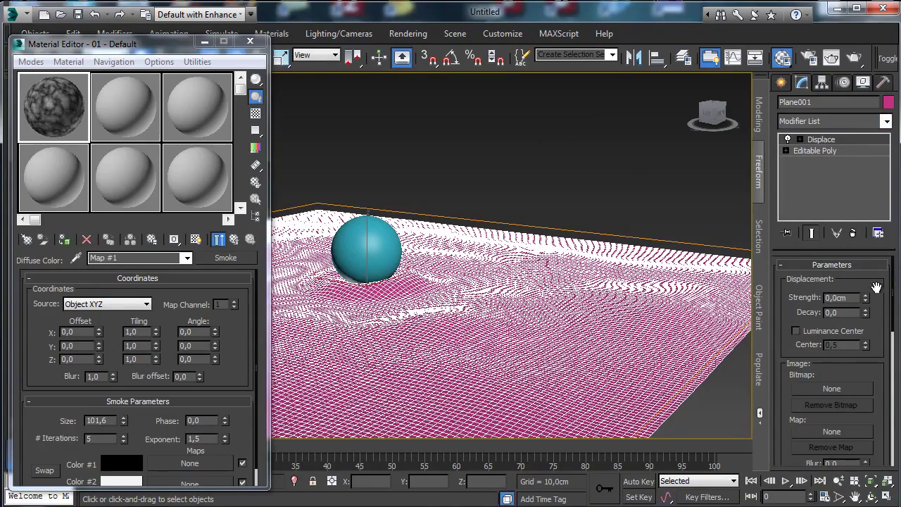
pyautogui.moveTo(865, 298); pyautogui.dragTo(850, 165)
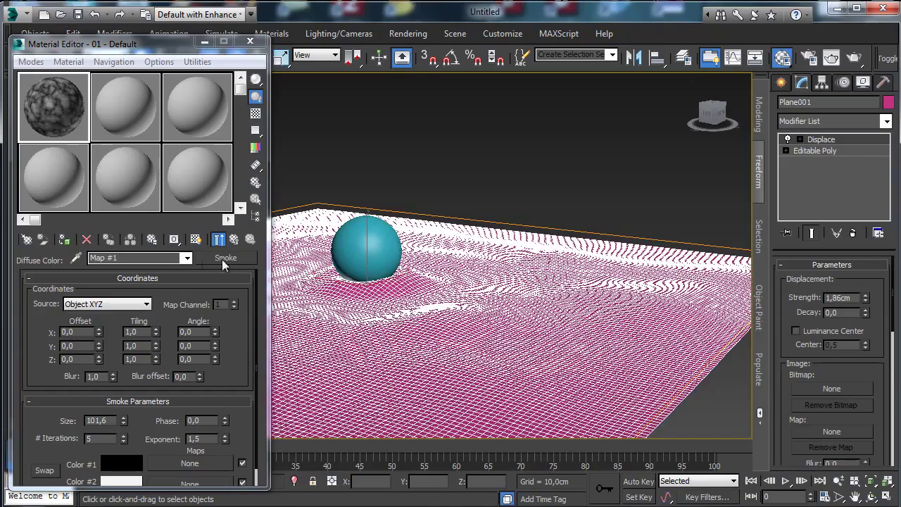
# Assign the Smoke map to the Displace modifier's Map slot as an instance
pyautogui.moveTo(224, 259); pyautogui.dragTo(308, 266)
pyautogui.moveTo(812, 432); pyautogui.dragTo(812, 432)
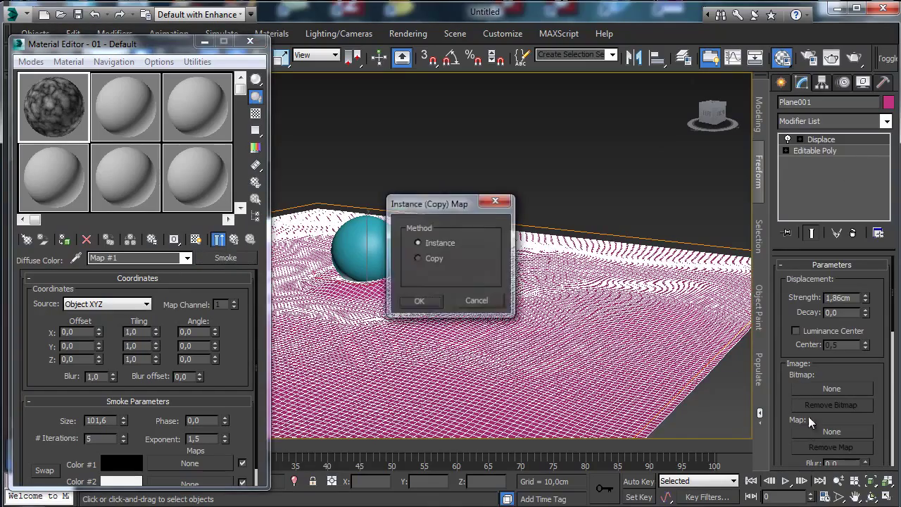
pyautogui.click(435, 302)
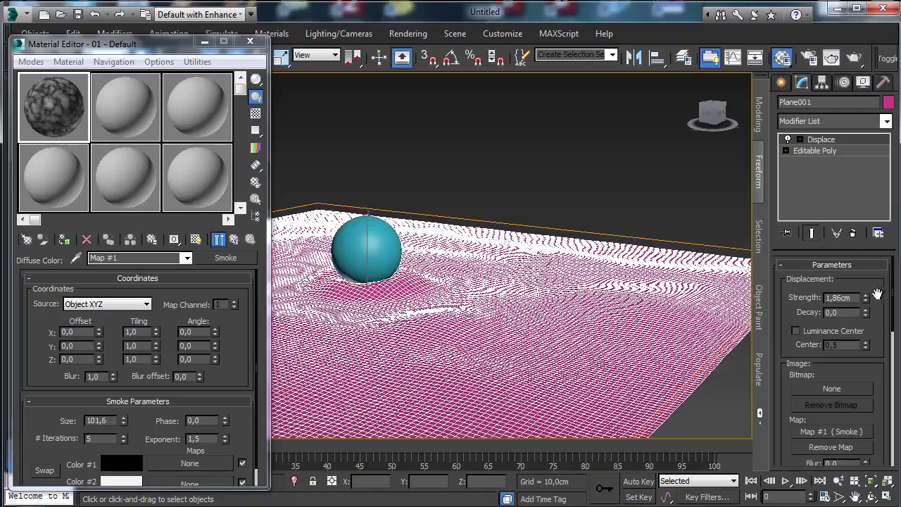
# Raise the Displace modifier's strength to 15.787 cm and check the plane's relief with the selection cleared
pyautogui.moveTo(865, 297); pyautogui.dragTo(830, 206)
pyautogui.click(825, 333)
pyautogui.click(827, 332)
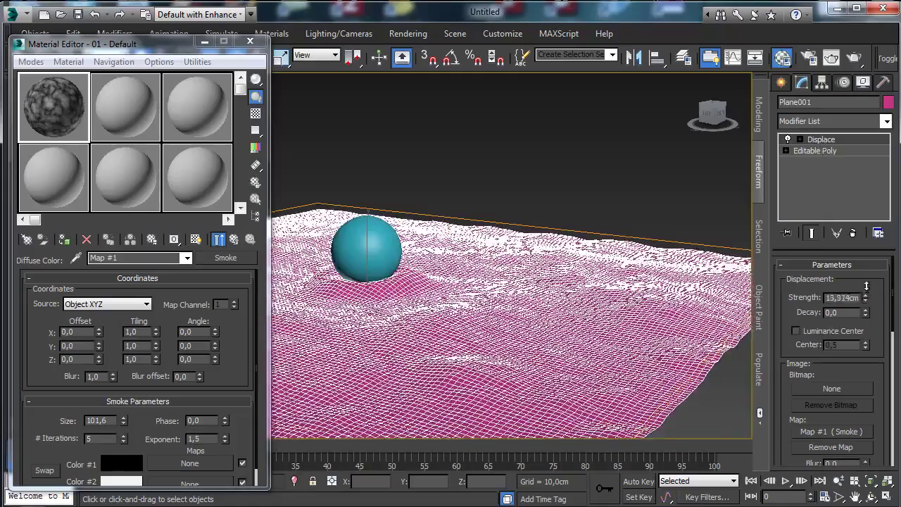
pyautogui.moveTo(865, 297); pyautogui.dragTo(864, 284)
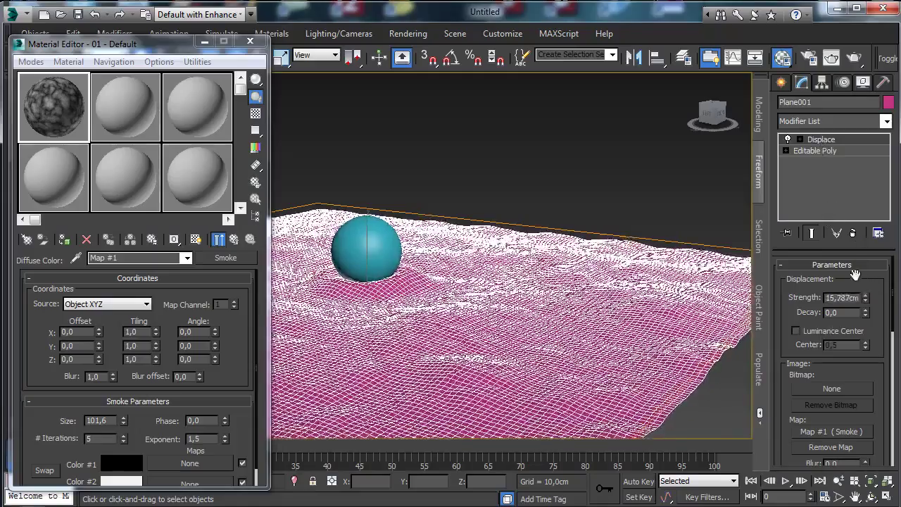
pyautogui.click(636, 156)
pyautogui.click(633, 294)
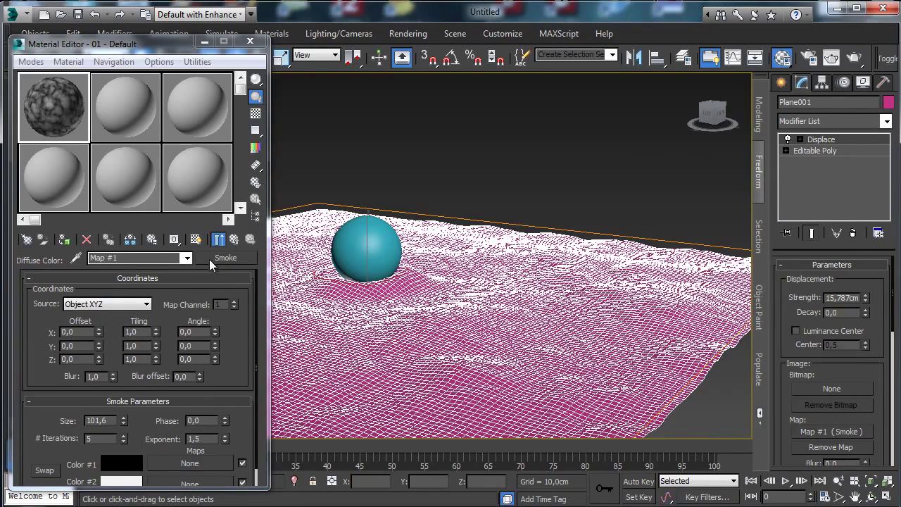
# Set the Smoke map's exponent to 2.1 and check the shaded terrain with the plane deselected
pyautogui.moveTo(223, 430); pyautogui.dragTo(227, 433)
pyautogui.click(679, 147)
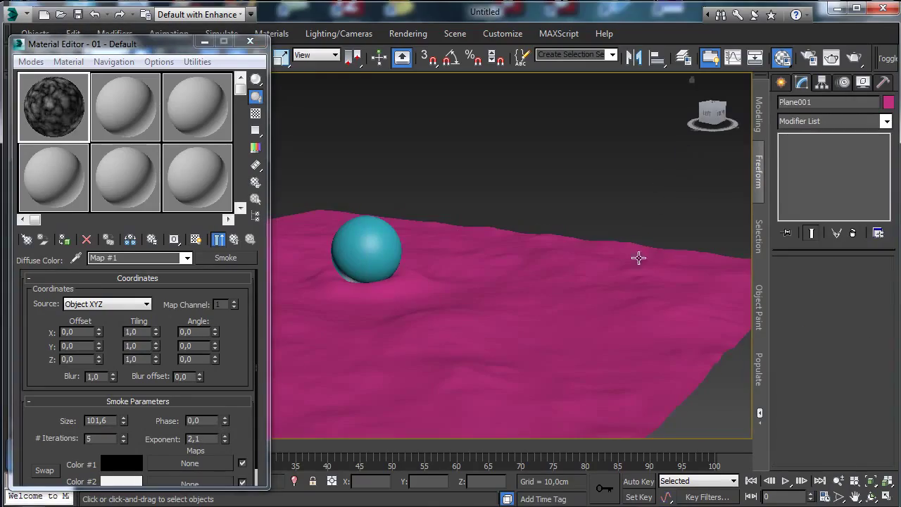
pyautogui.click(638, 279)
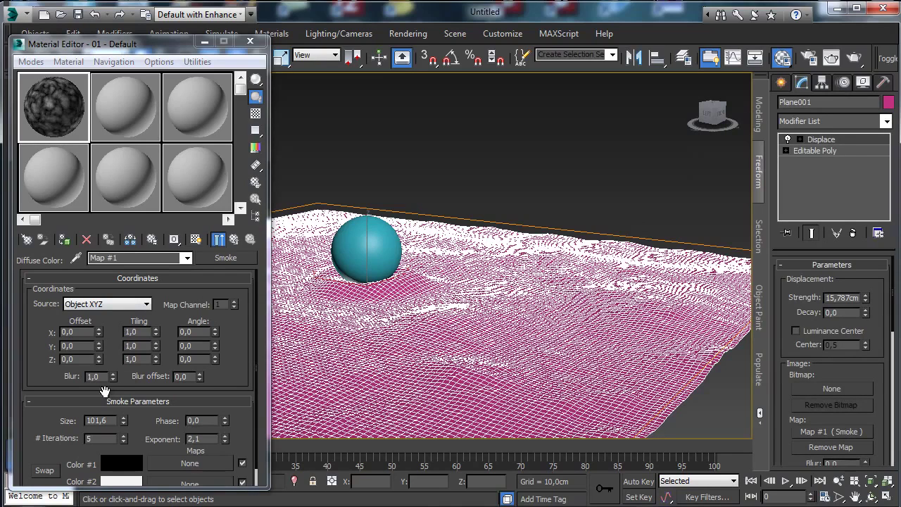
pyautogui.click(234, 258)
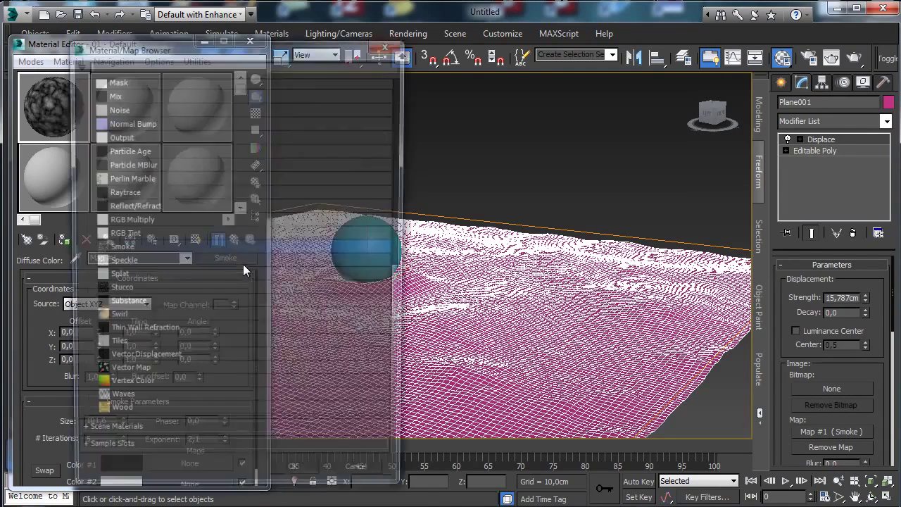
pyautogui.moveTo(399, 261); pyautogui.dragTo(384, 104)
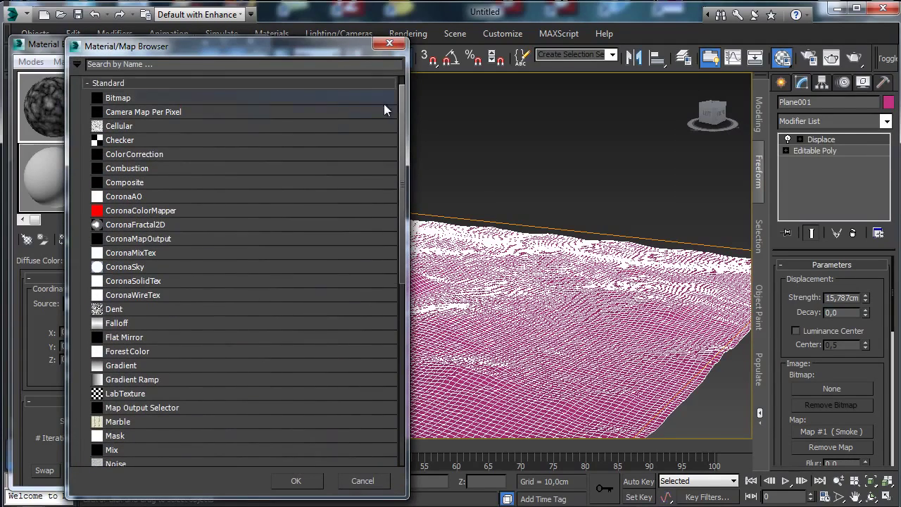
pyautogui.doubleClick(140, 168)
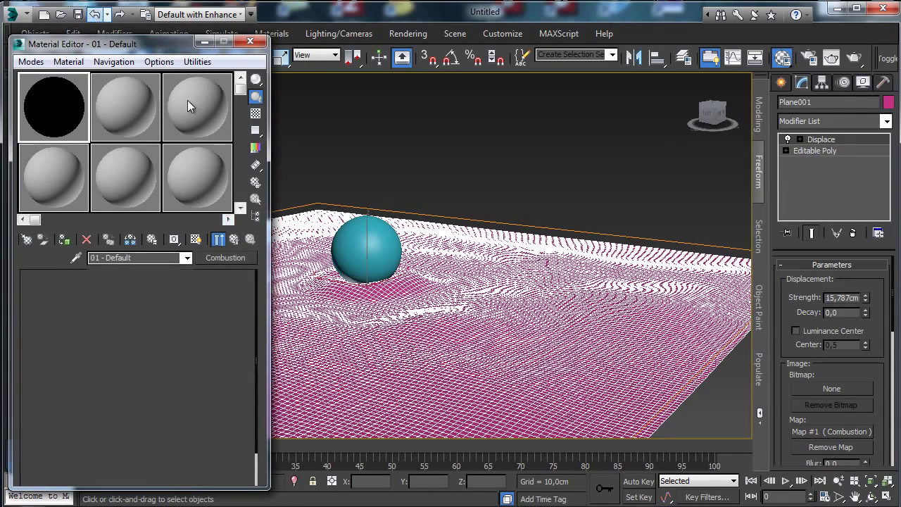
pyautogui.click(122, 365)
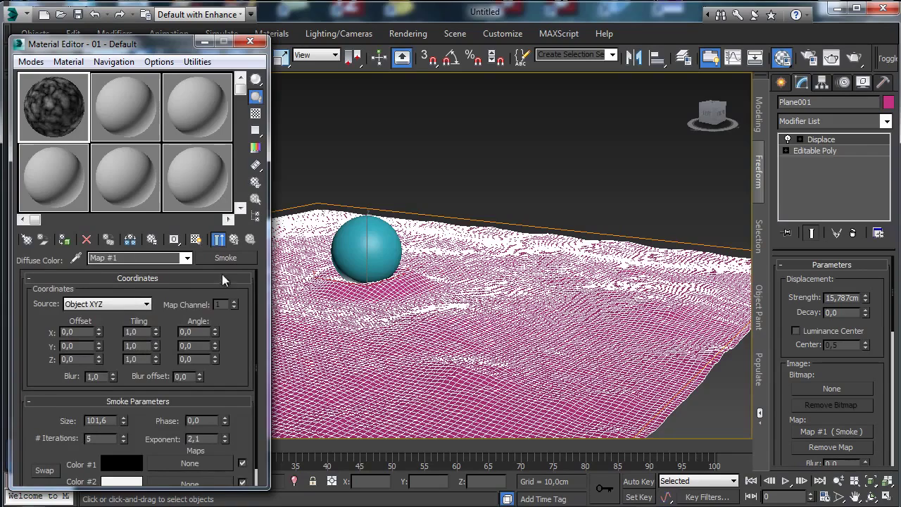
# Replace the Smoke map with a Composite map, keeping the old map as a sub-map
pyautogui.click(222, 258)
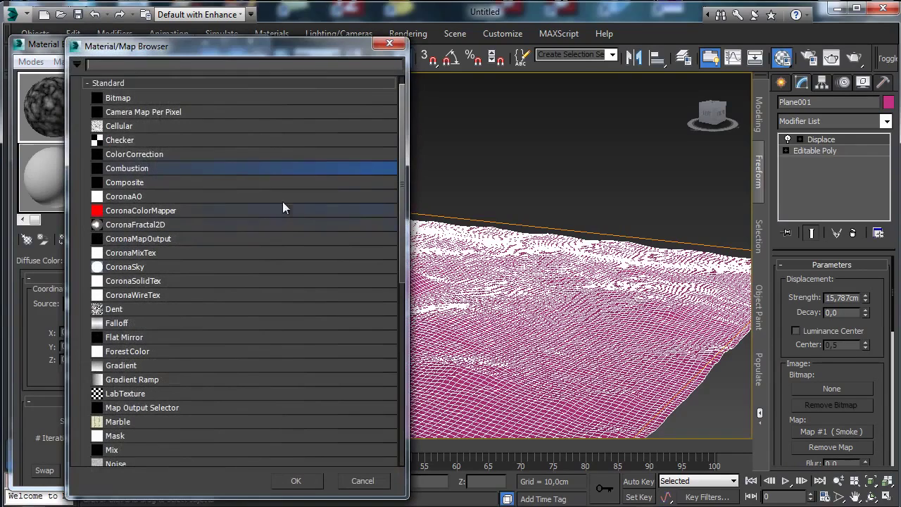
pyautogui.click(135, 182)
pyautogui.click(295, 481)
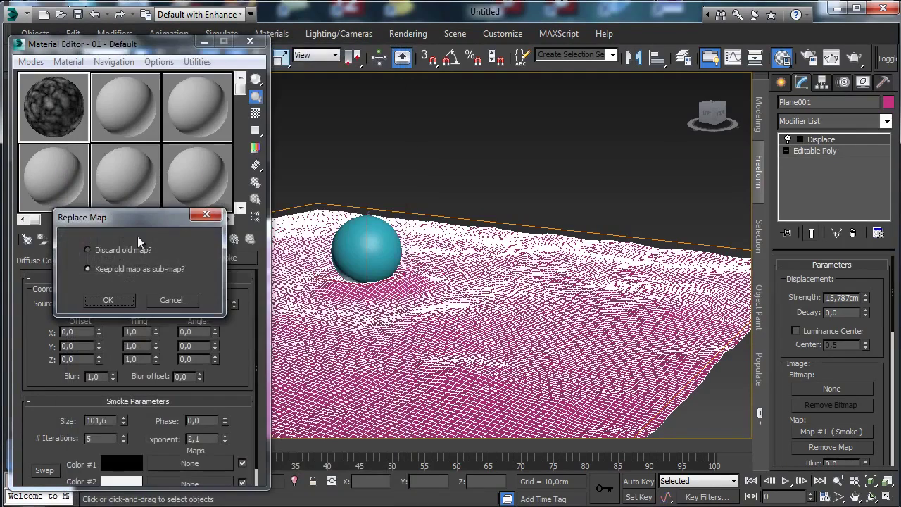
pyautogui.click(108, 299)
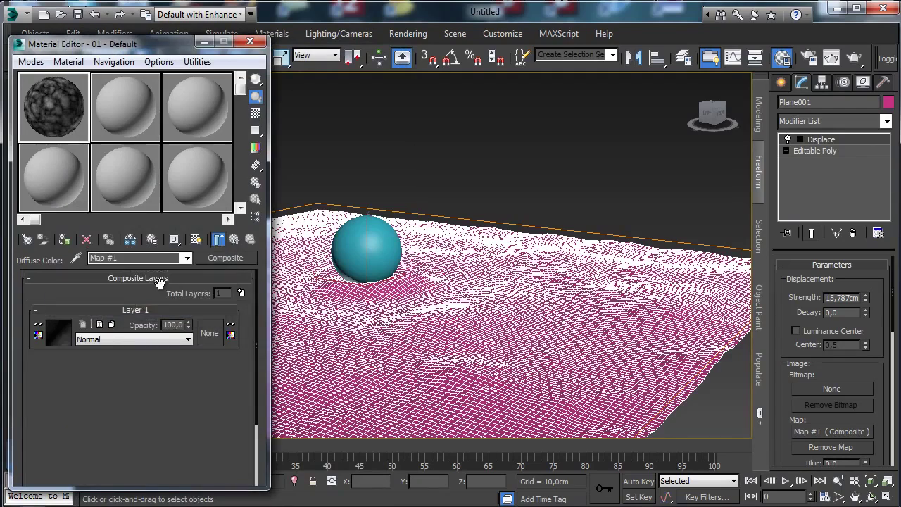
# Add a second layer to the Composite map and assign a Noise map to it
pyautogui.click(241, 295)
pyautogui.click(55, 333)
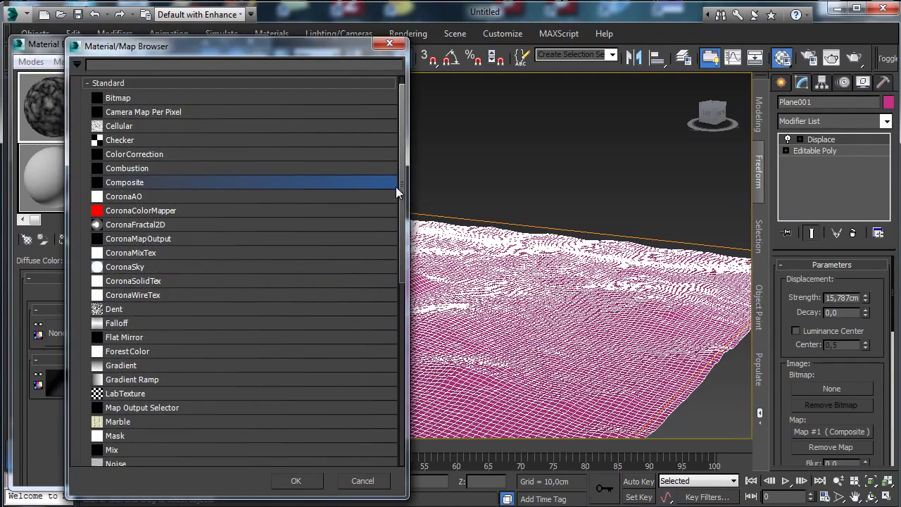
pyautogui.scroll(-4, 270, 279)
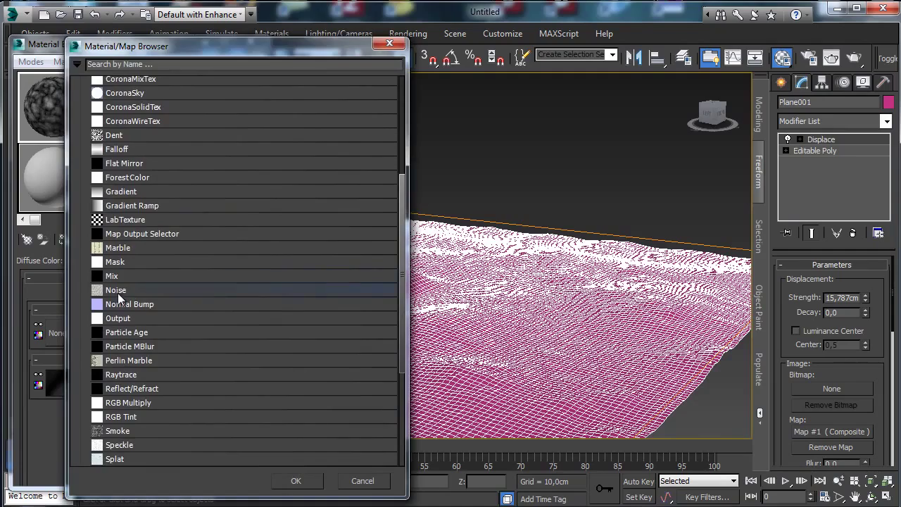
pyautogui.doubleClick(117, 293)
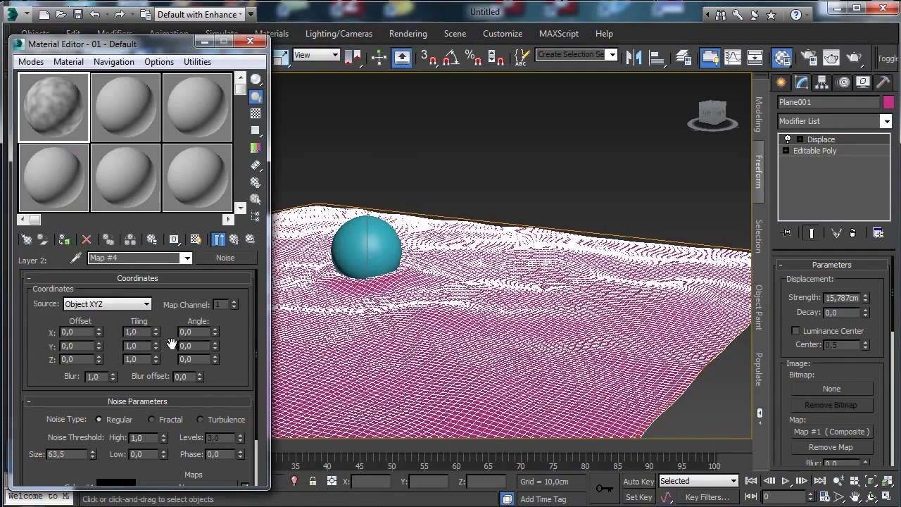
# Change the Layer 2 Noise type to Turbulence and swap its two colors
pyautogui.click(220, 419)
pyautogui.moveTo(233, 304); pyautogui.dragTo(239, 232)
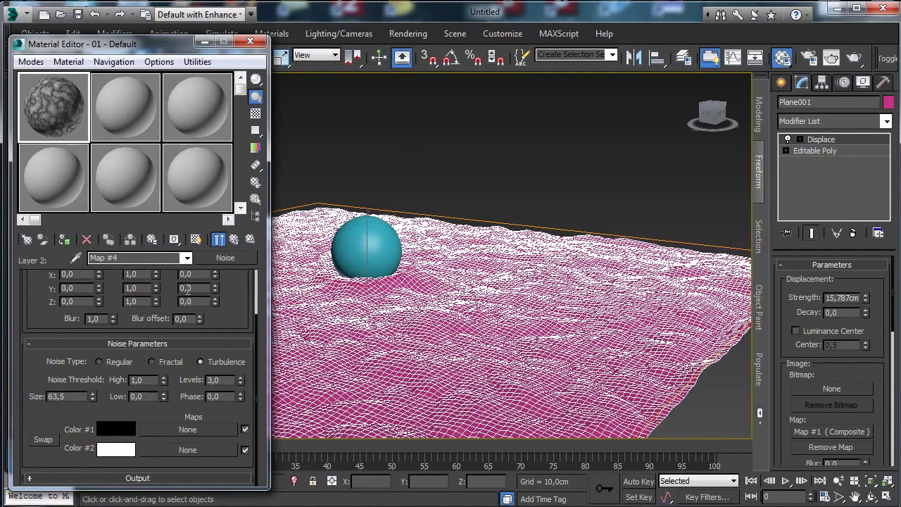
pyautogui.click(43, 438)
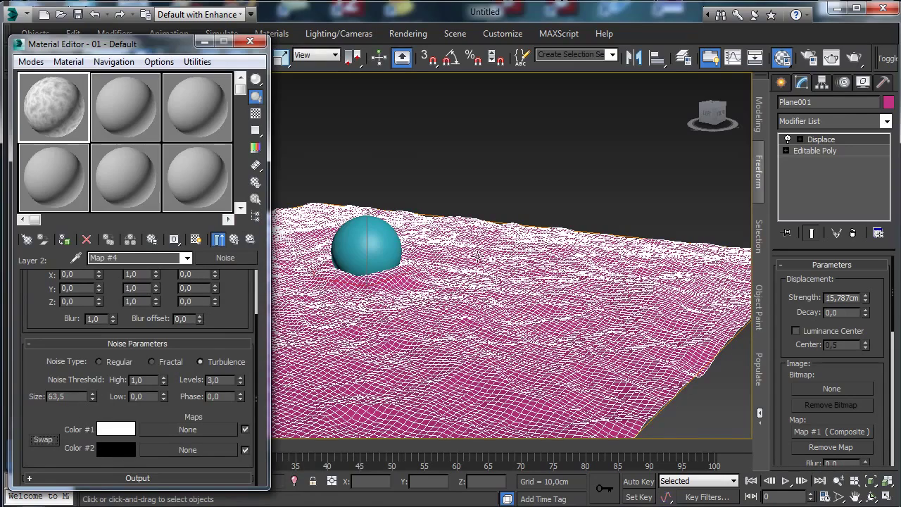
pyautogui.click(599, 177)
pyautogui.click(539, 304)
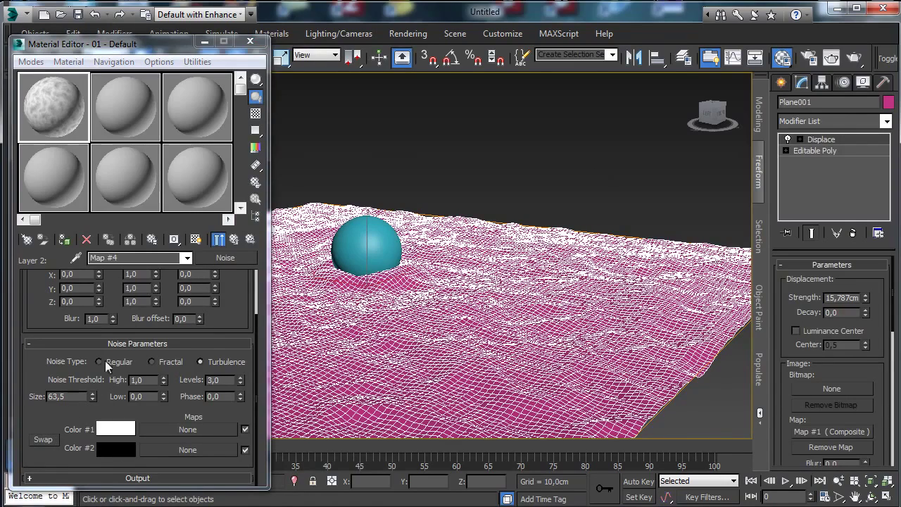
# Set the Layer 2 Noise map's levels to 6 and its size to 118.3
pyautogui.doubleClick(222, 380)
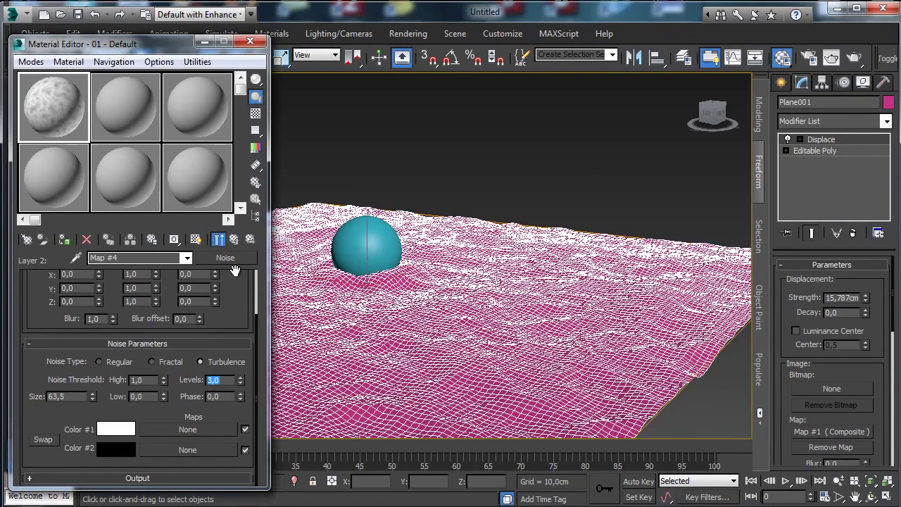
pyautogui.write('6')
pyautogui.press('Return')
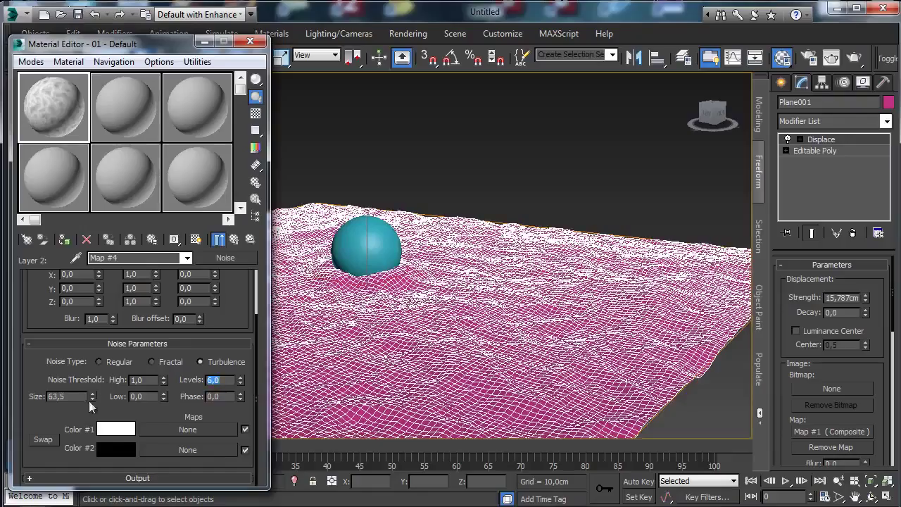
pyautogui.moveTo(91, 404); pyautogui.dragTo(83, 234)
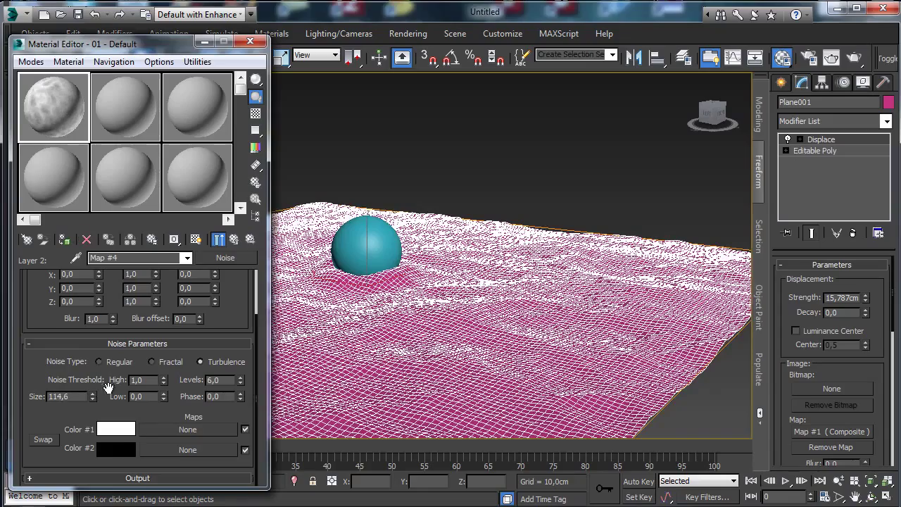
pyautogui.moveTo(92, 401); pyautogui.dragTo(87, 380)
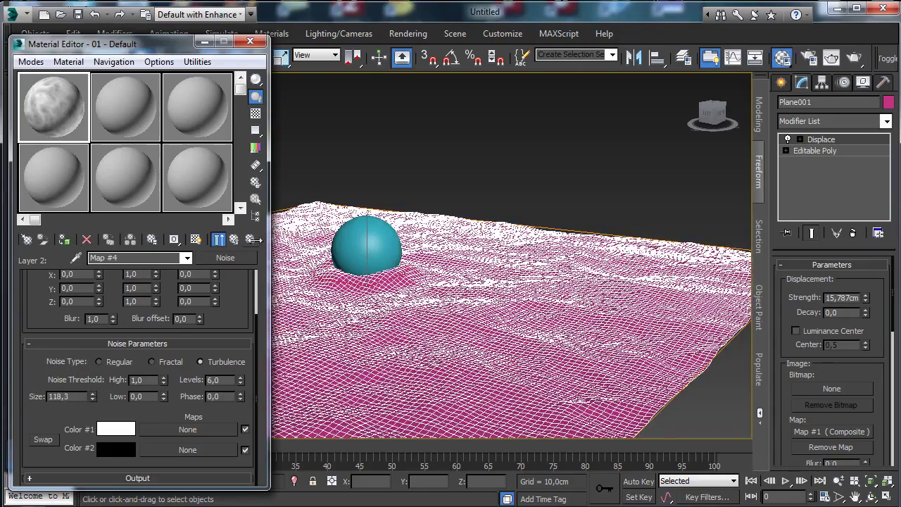
pyautogui.click(505, 207)
pyautogui.click(508, 257)
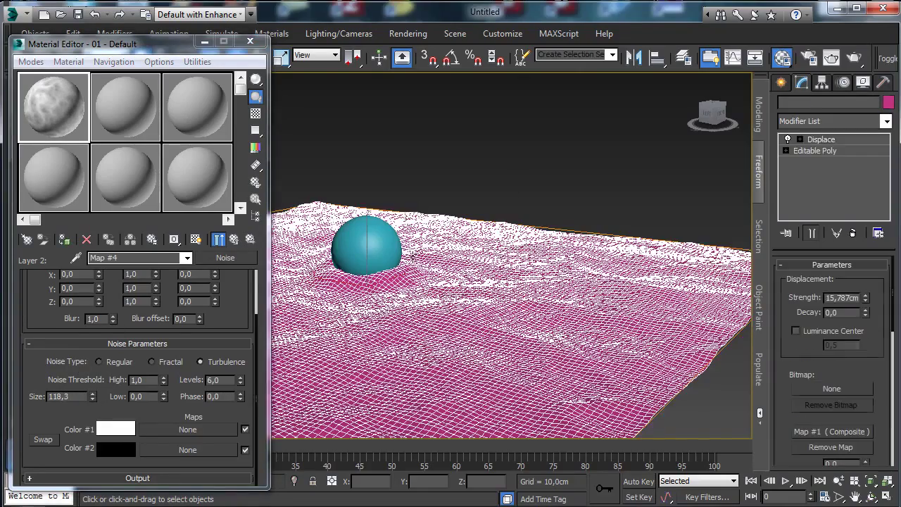
# Go back to the Composite map and set Layer 2's blending mode to Multiply
pyautogui.click(234, 238)
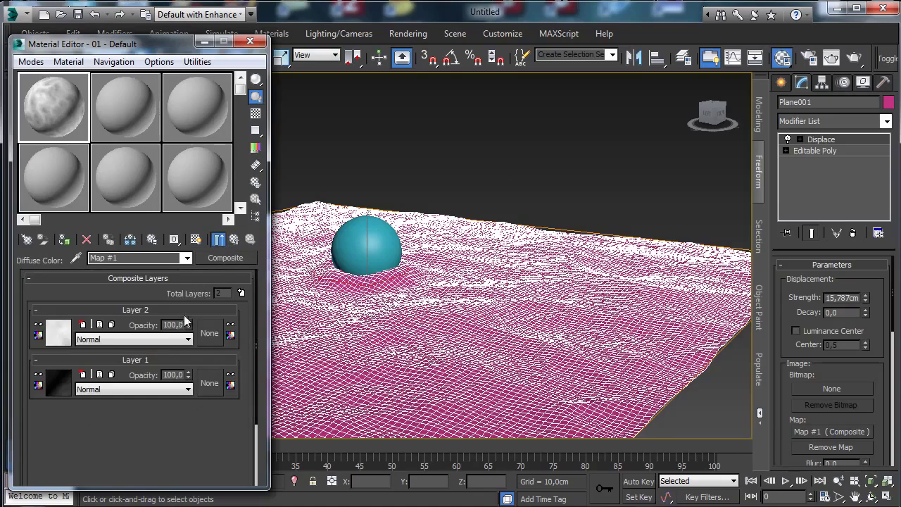
pyautogui.click(151, 340)
pyautogui.click(107, 398)
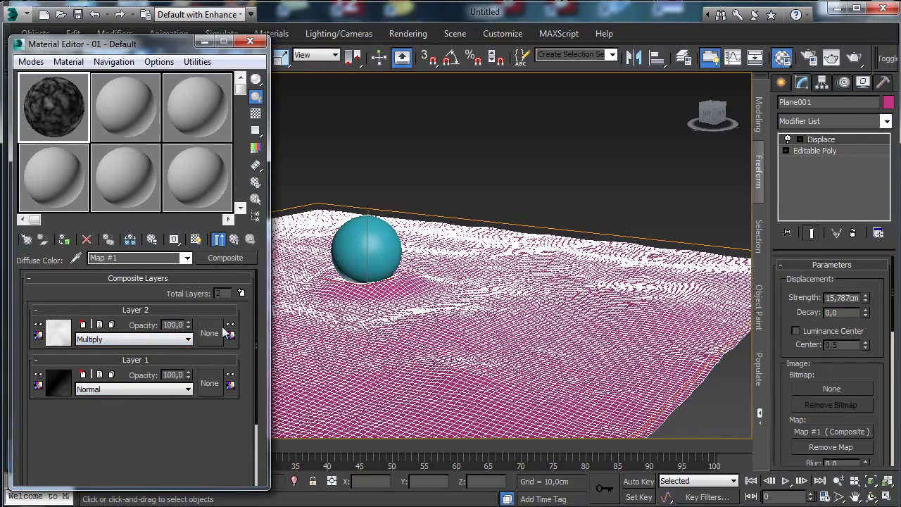
# Adjust the Low and High noise thresholds of the Layer 2 Noise map and return to the Composite layers
pyautogui.click(57, 332)
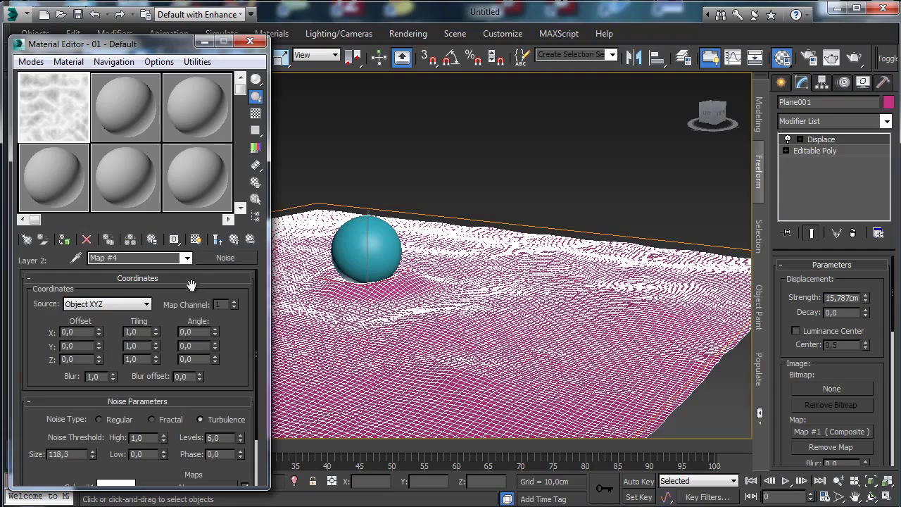
pyautogui.scroll(-3, 183, 379)
pyautogui.moveTo(163, 396); pyautogui.dragTo(168, 434)
pyautogui.moveTo(163, 399); pyautogui.dragTo(164, 418)
pyautogui.moveTo(163, 379); pyautogui.dragTo(162, 401)
pyautogui.click(232, 239)
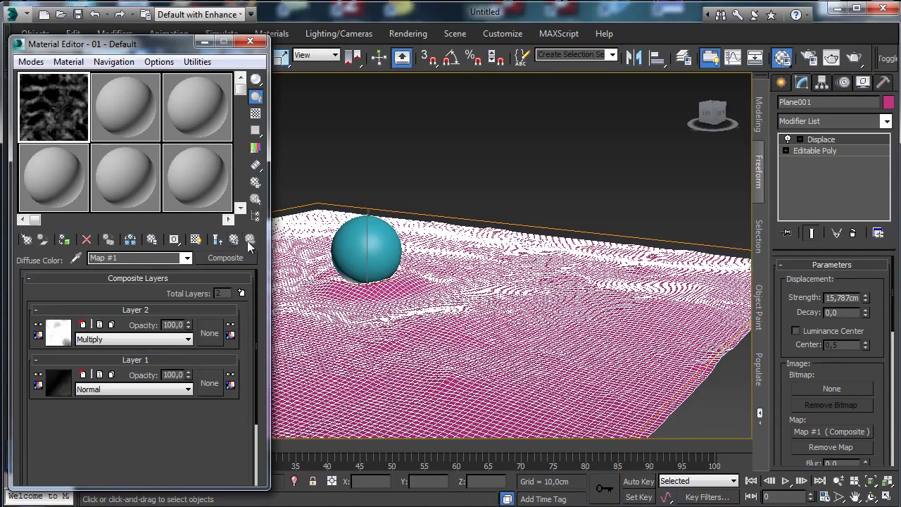
pyautogui.click(39, 325)
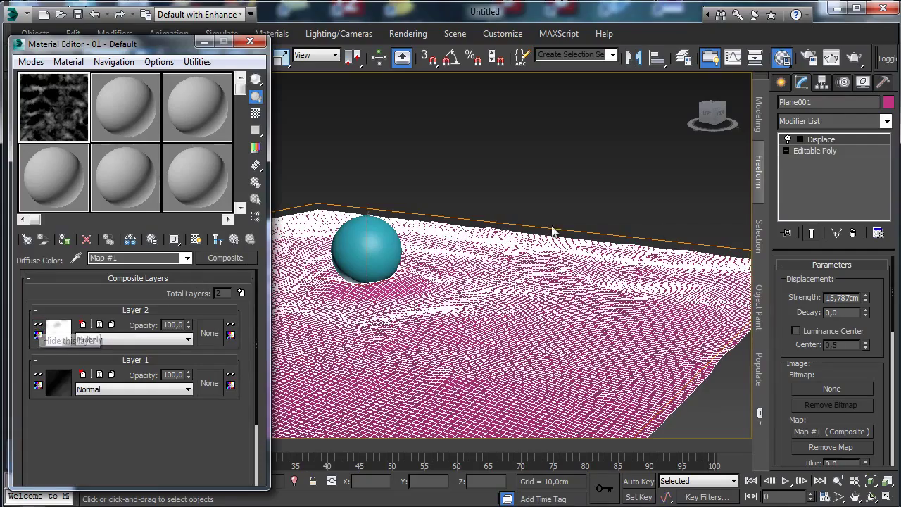
# Increase the Displace strength to 28.732 cm and inspect the shaded terrain with the plane deselected
pyautogui.moveTo(865, 298); pyautogui.dragTo(866, 222)
pyautogui.click(643, 178)
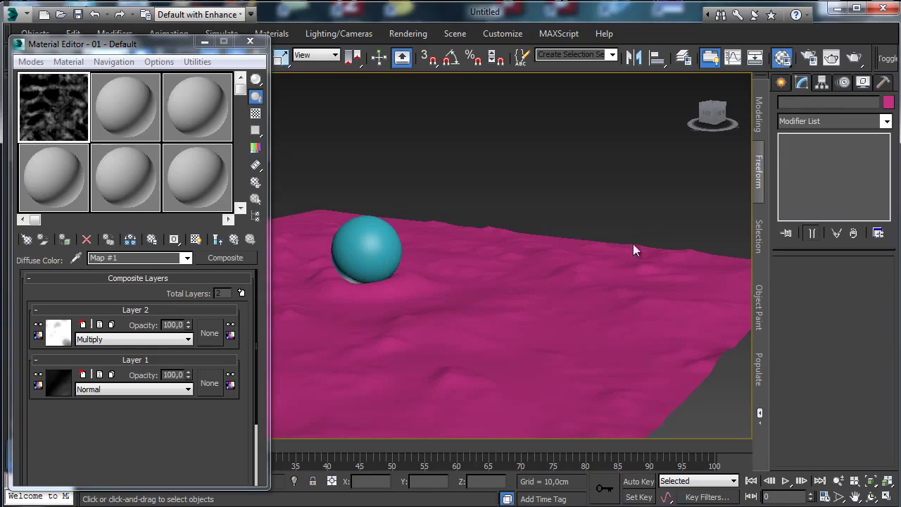
pyautogui.click(599, 306)
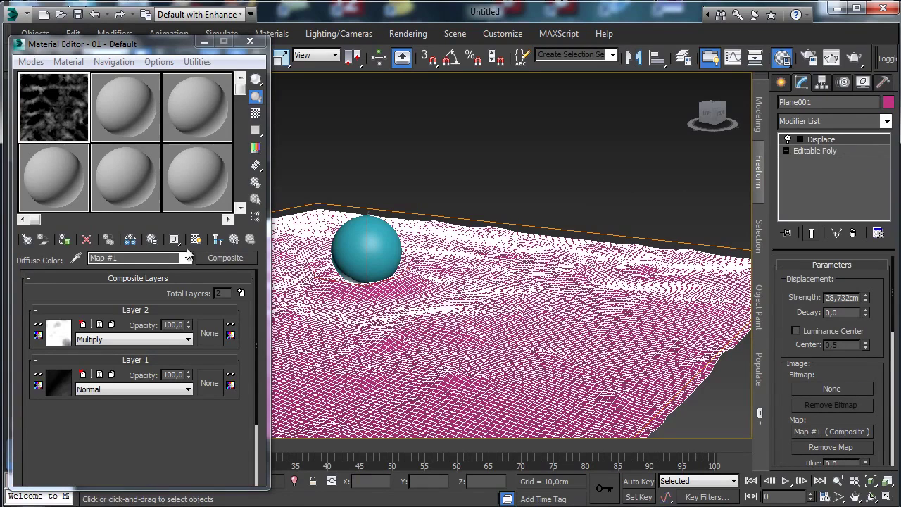
# Add a third layer to the Composite map with a Noise map of the Turbulence type
pyautogui.click(240, 293)
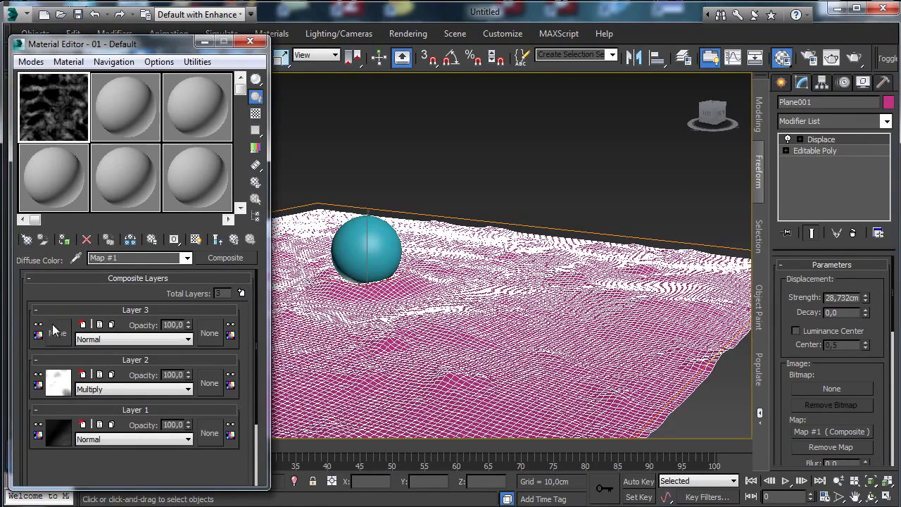
pyautogui.click(57, 333)
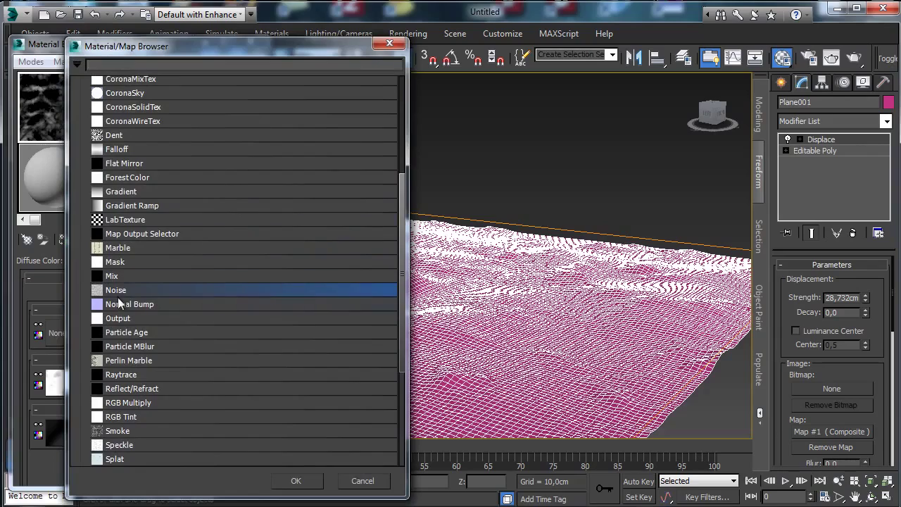
pyautogui.doubleClick(122, 289)
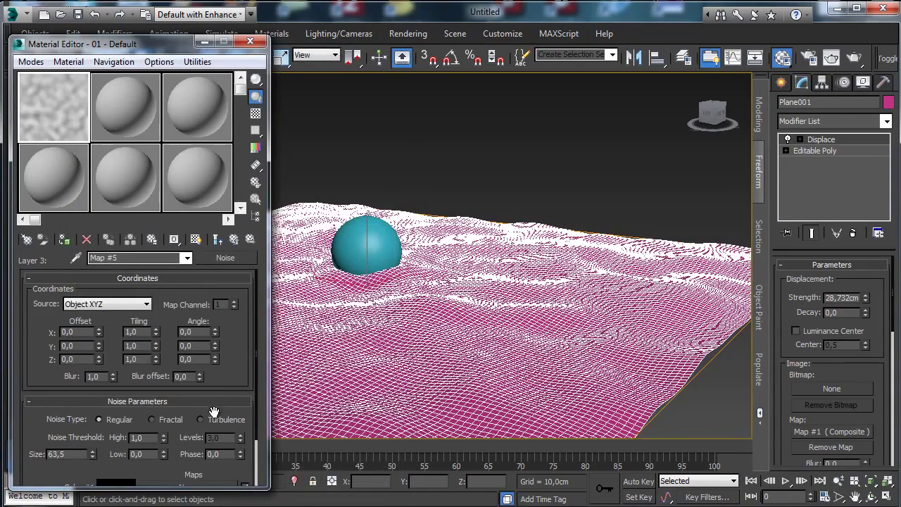
pyautogui.click(211, 417)
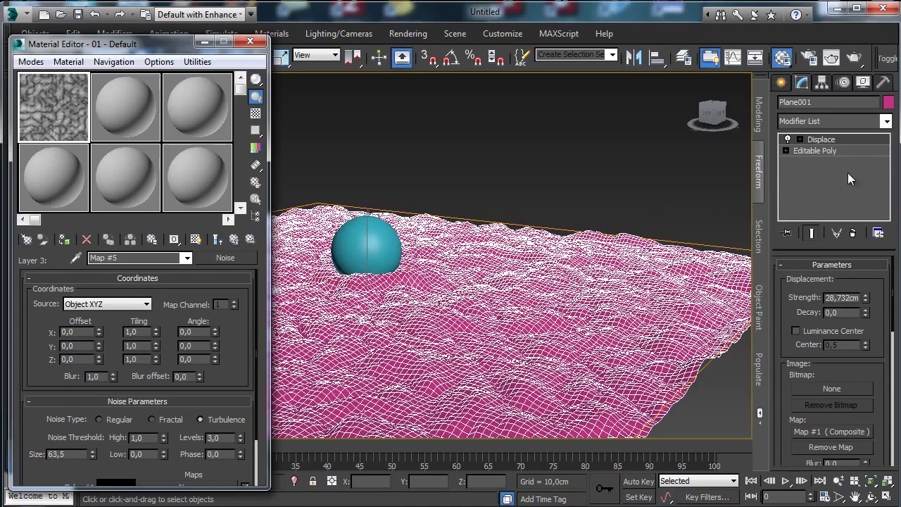
# Add a TurboSmooth modifier between the plane's Editable Poly and Displace, and return to the Displace level
pyautogui.click(830, 154)
pyautogui.click(886, 121)
pyautogui.scroll(3, 888, 186)
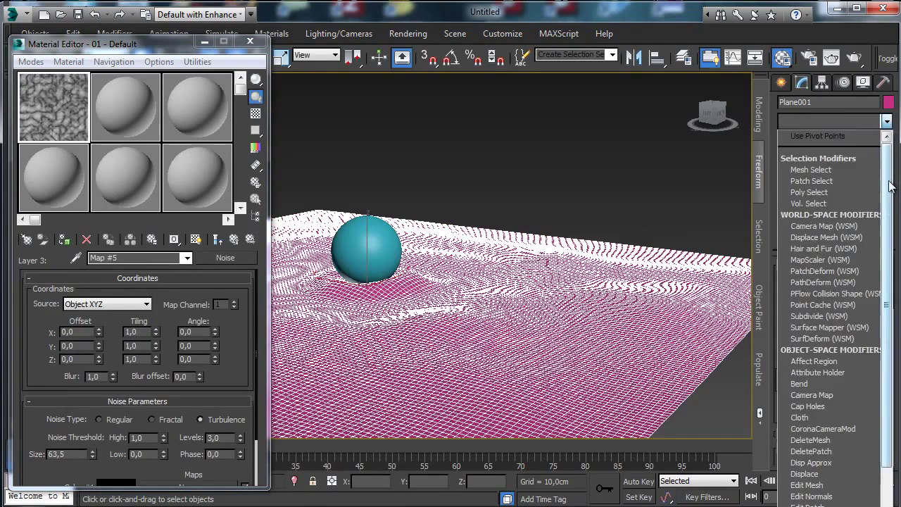
pyautogui.moveTo(888, 187); pyautogui.dragTo(886, 489)
pyautogui.click(813, 274)
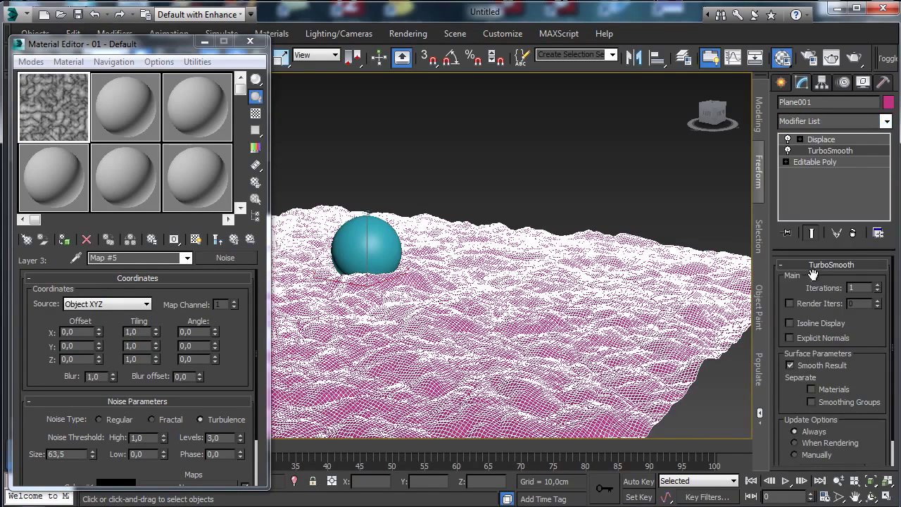
pyautogui.click(840, 140)
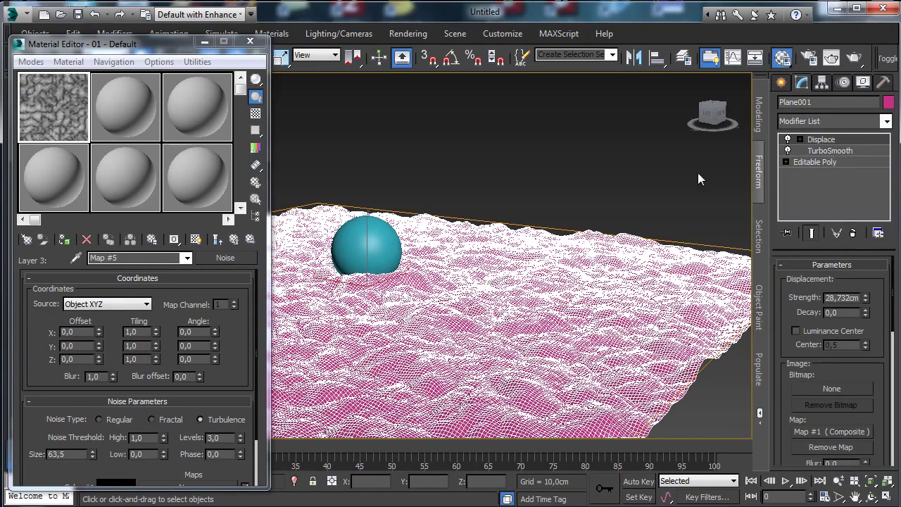
# Set the Layer 3 Noise map's size to 15 and levels to 7, and return to the Composite layers
pyautogui.click(63, 454)
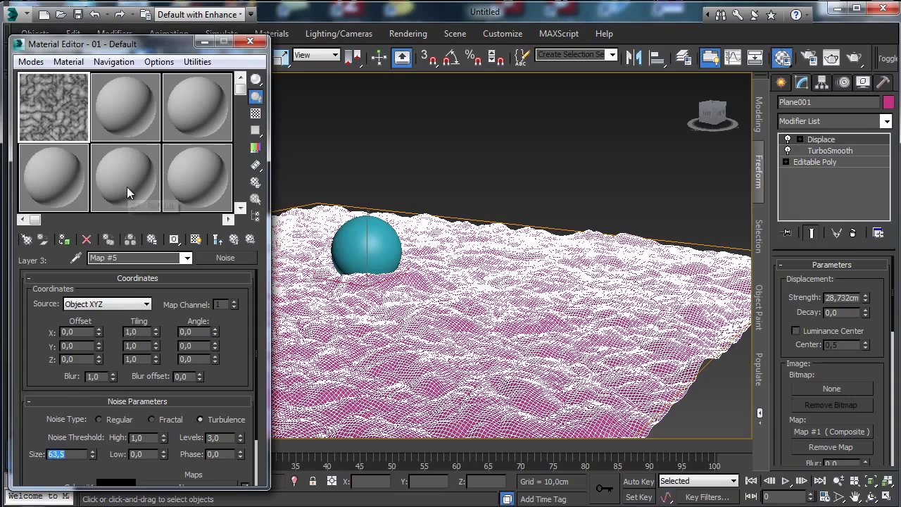
pyautogui.press('Return')
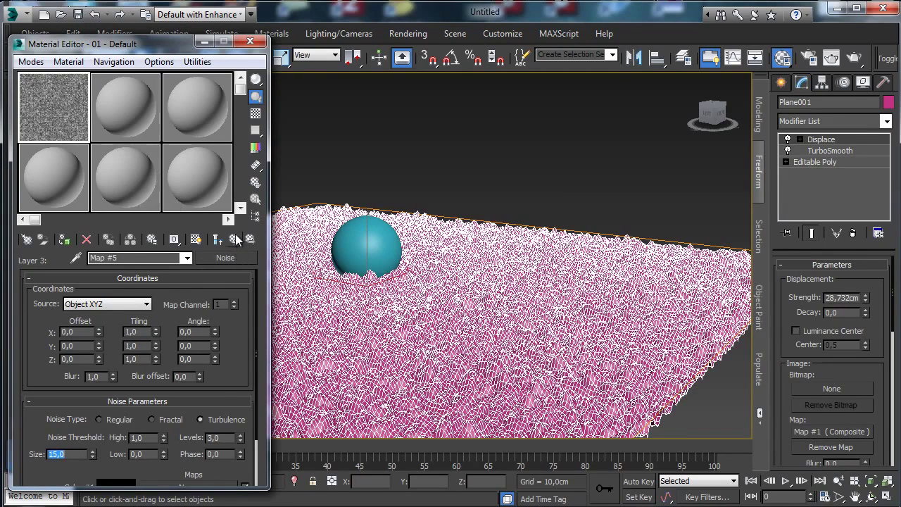
pyautogui.click(227, 437)
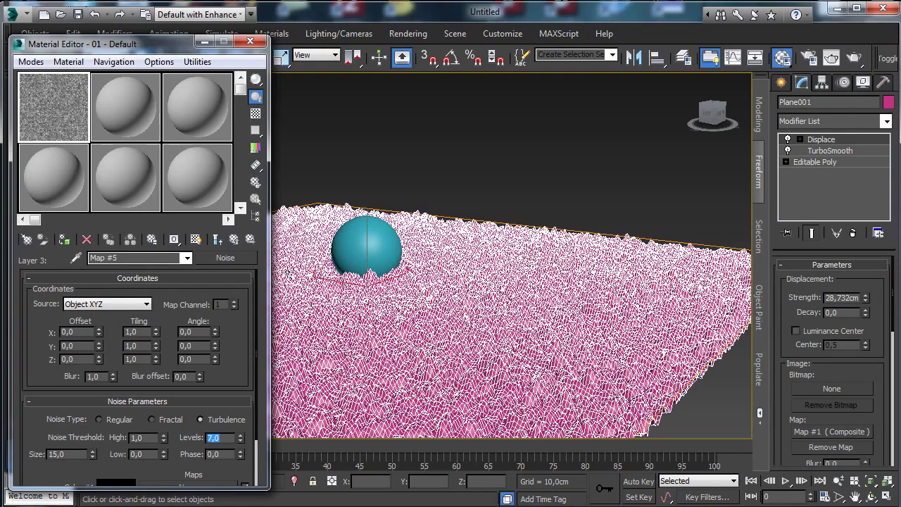
pyautogui.click(237, 239)
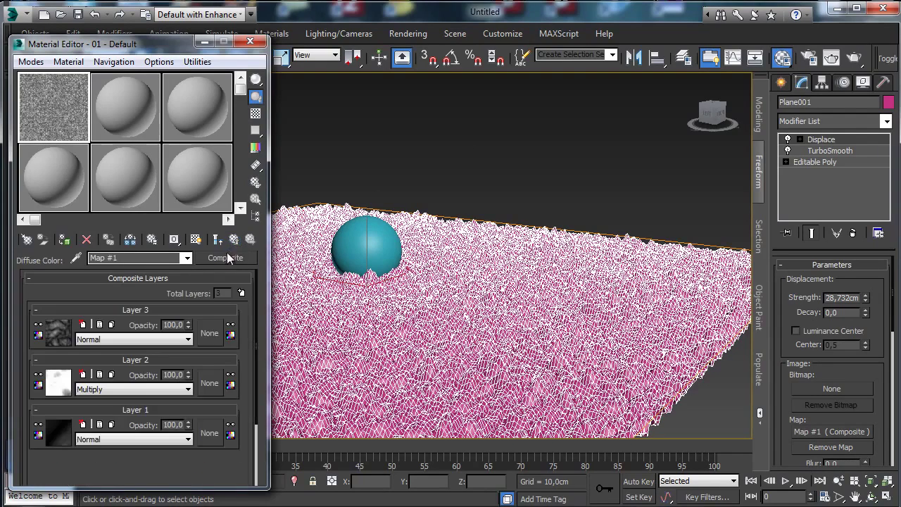
# Set Layer 3's blending mode to Average with 21 opacity, and deselect the plane to inspect the terrain
pyautogui.click(144, 339)
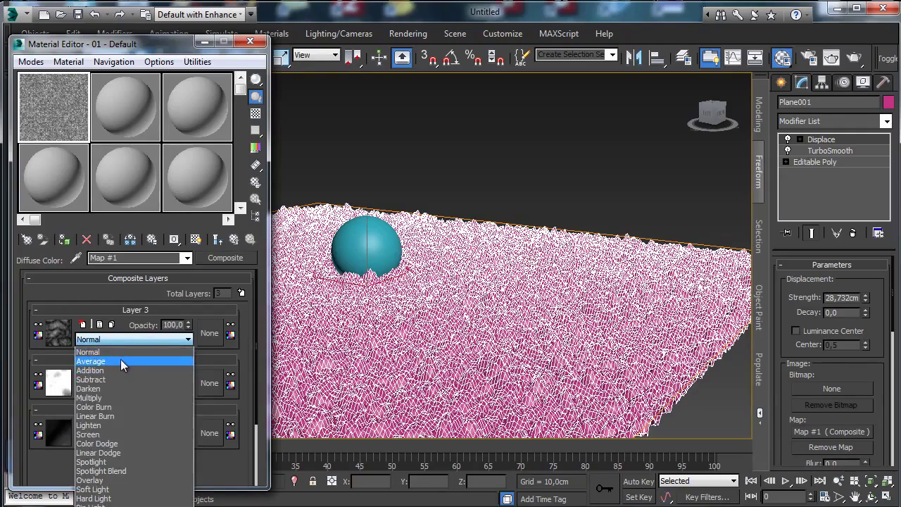
pyautogui.click(121, 361)
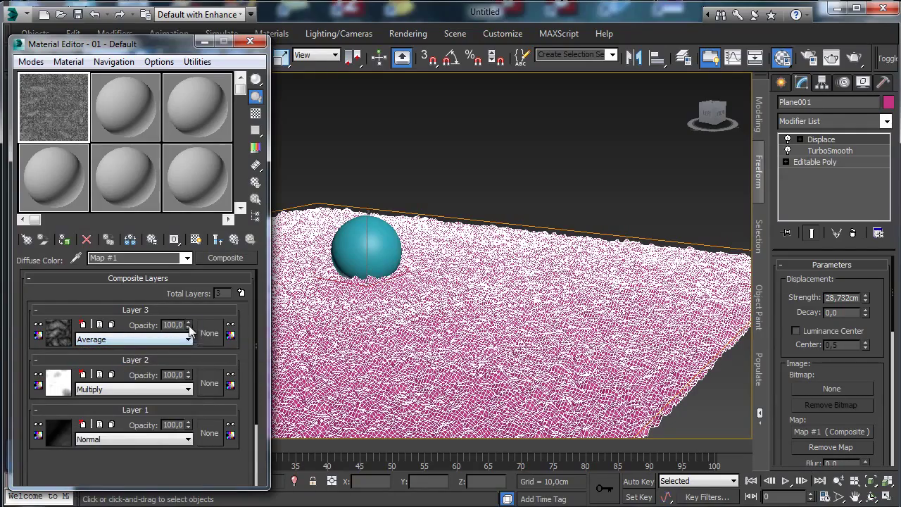
pyautogui.moveTo(188, 324); pyautogui.dragTo(188, 366)
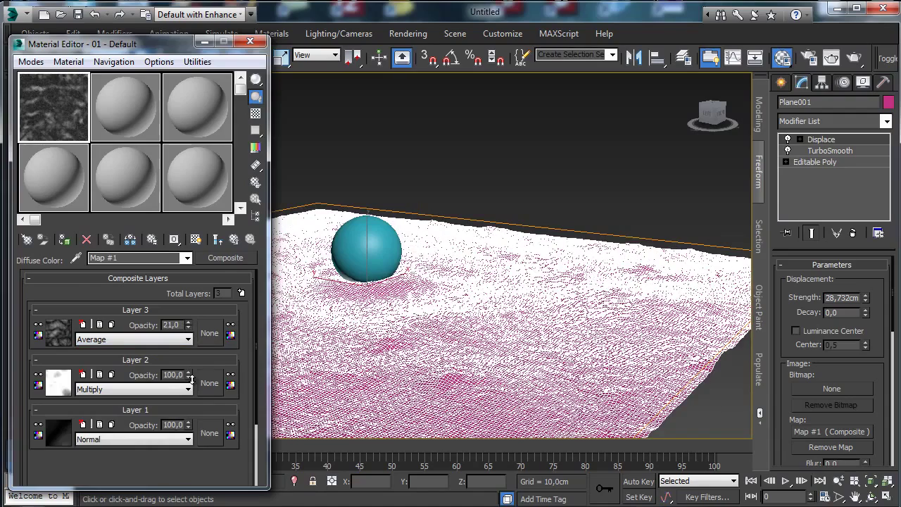
pyautogui.click(601, 176)
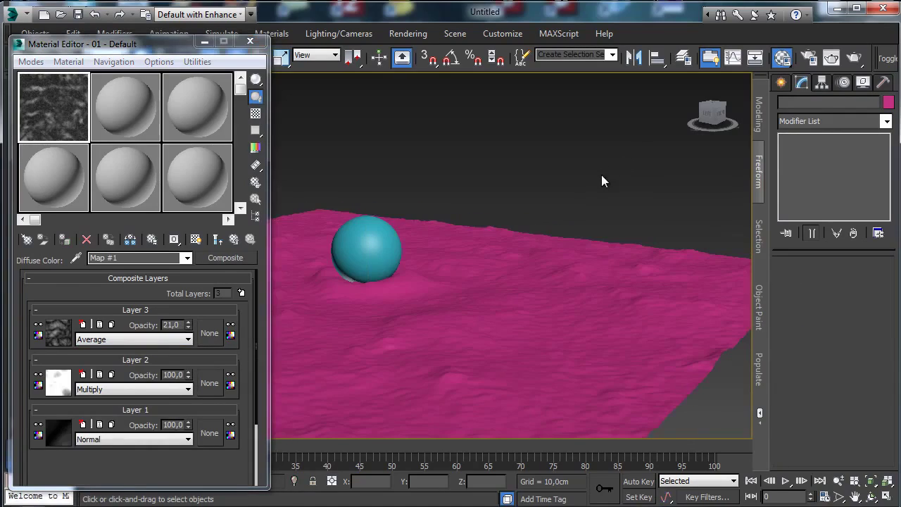
# Raise the plane's TurboSmooth iterations to 2 and deselect the plane
pyautogui.click(539, 313)
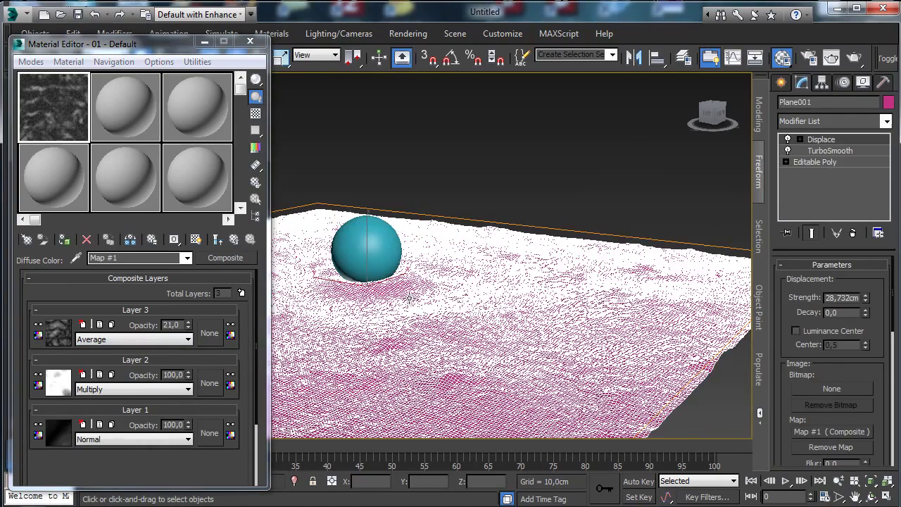
pyautogui.click(830, 150)
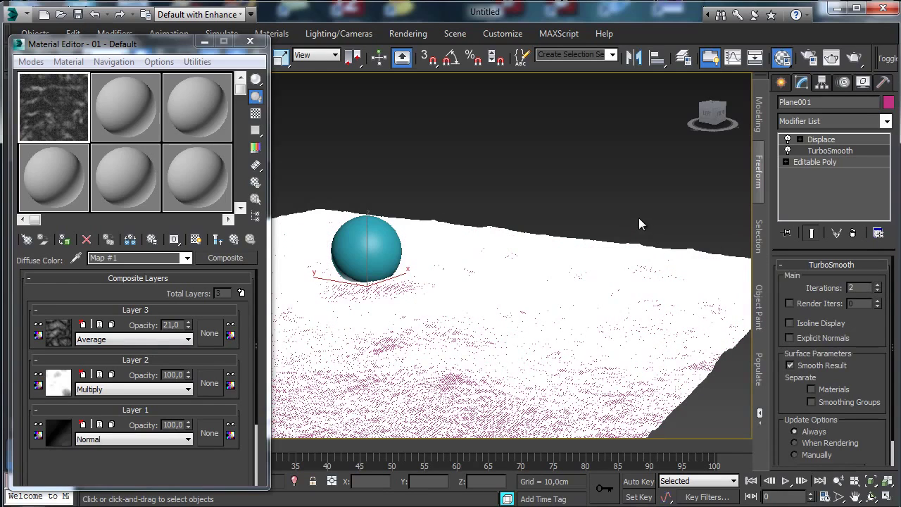
pyautogui.click(598, 175)
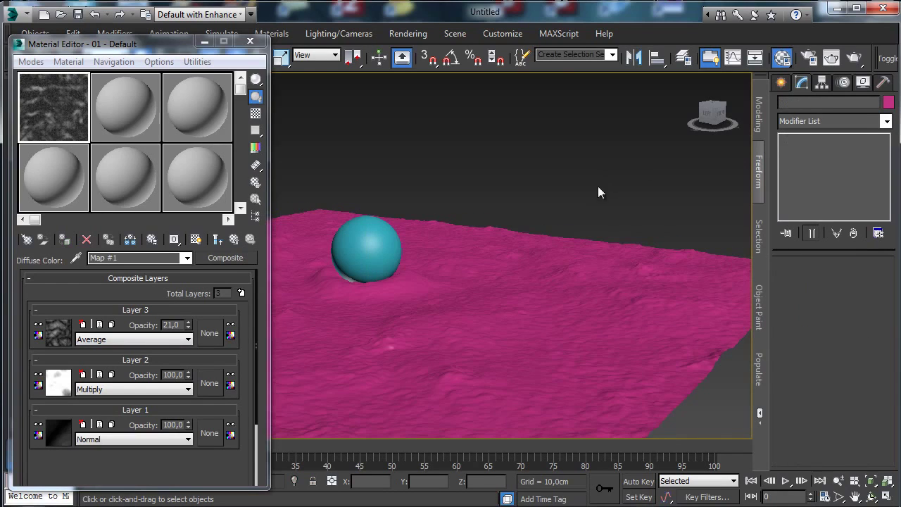
# Set Layer 3's opacity to 10, compare the terrain with that layer hidden and shown, and close the Material Editor
pyautogui.doubleClick(179, 324)
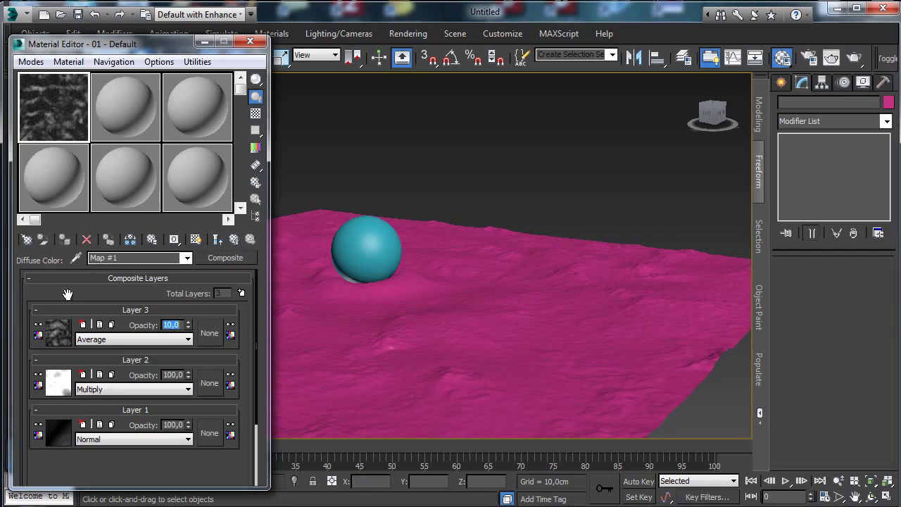
pyautogui.click(37, 323)
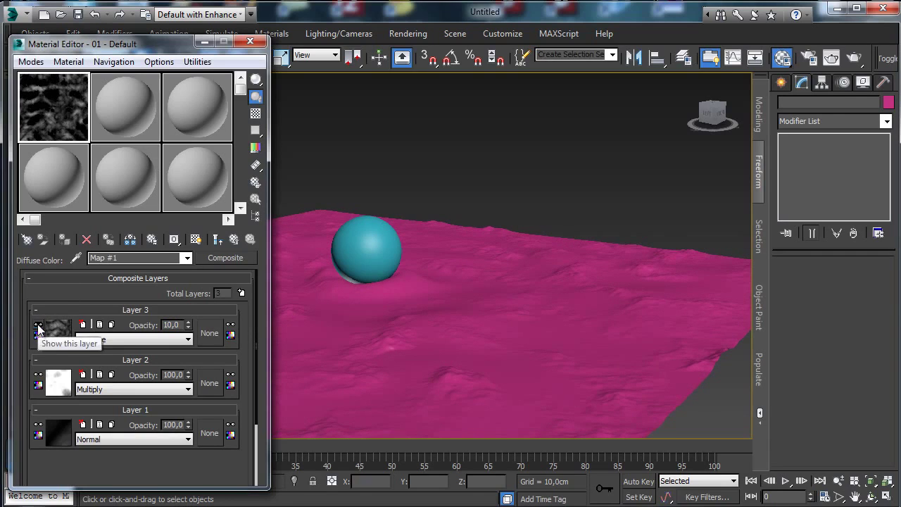
pyautogui.click(38, 325)
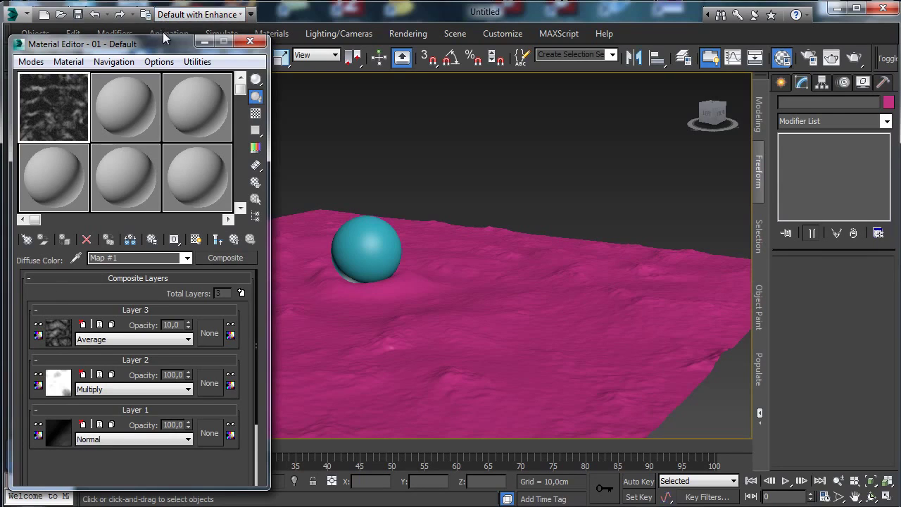
pyautogui.click(250, 42)
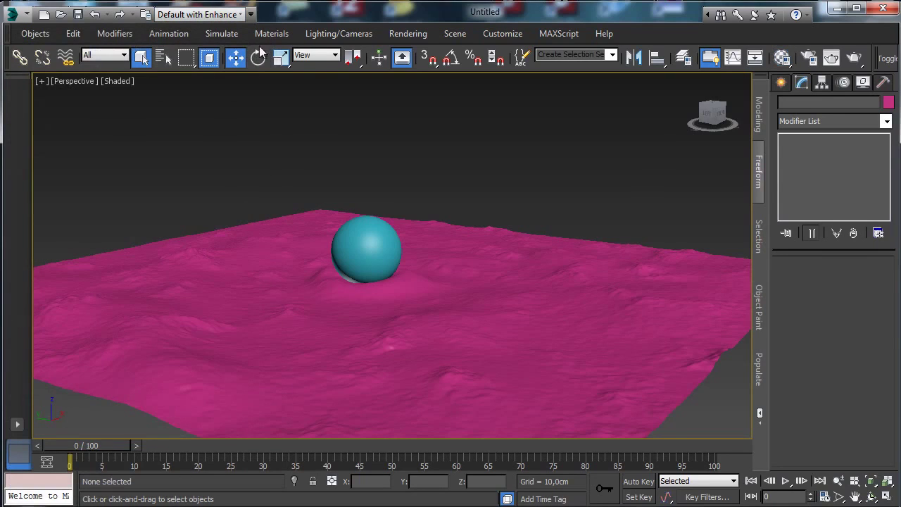
pyautogui.click(870, 496)
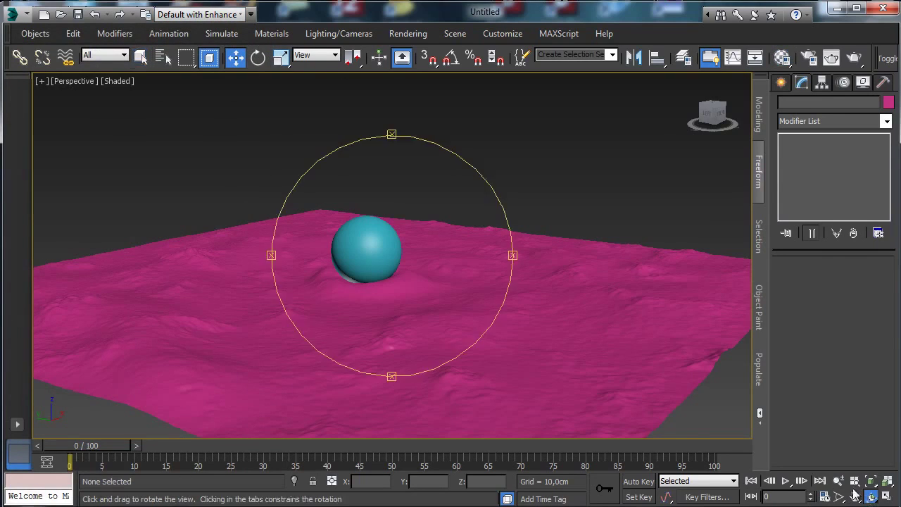
pyautogui.moveTo(387, 288); pyautogui.dragTo(362, 265)
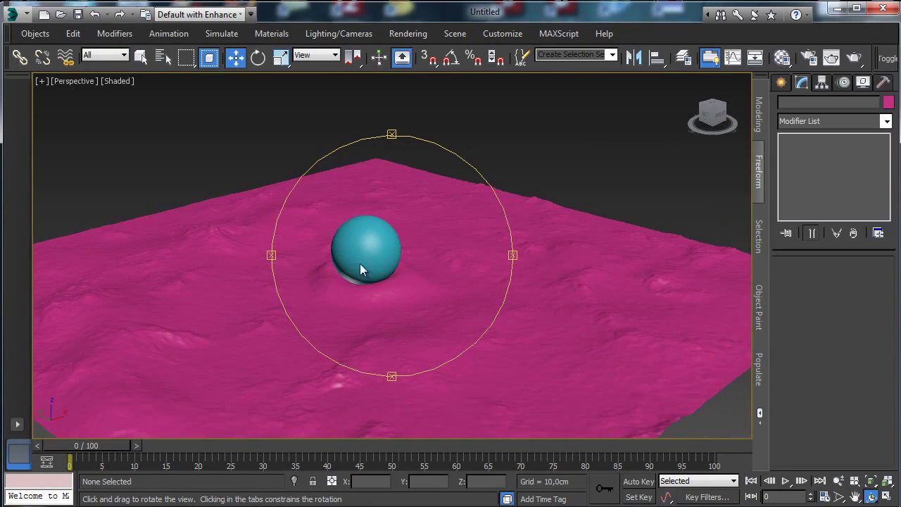
# Start saving the scene under a new name and browse to the author's 2013 May folder in Dropbox
pyautogui.click(11, 14)
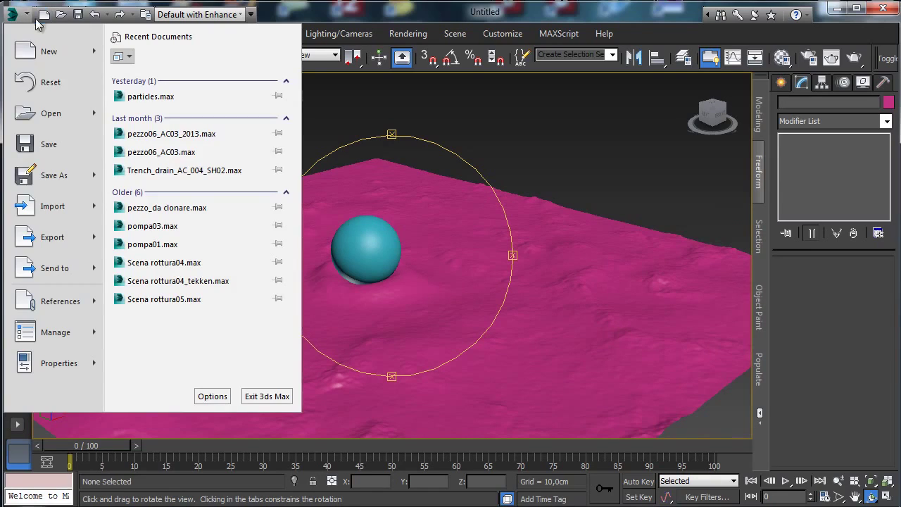
pyautogui.click(63, 176)
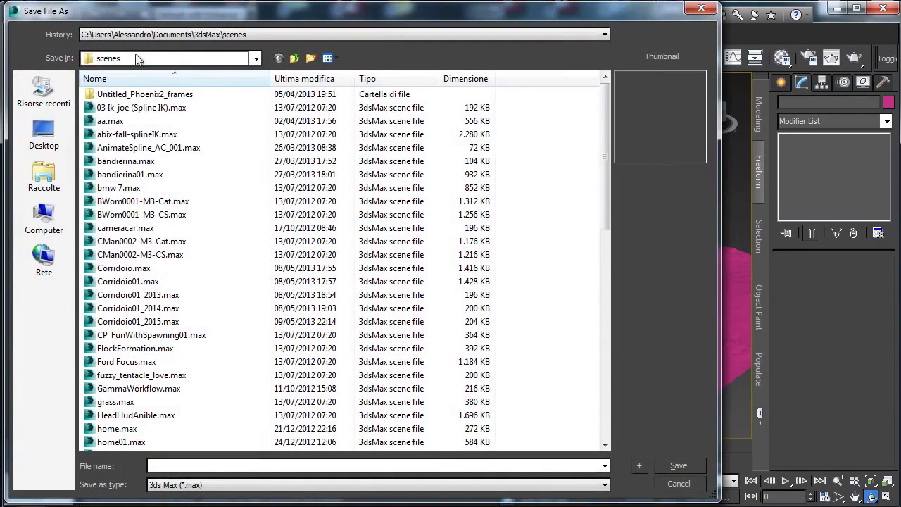
pyautogui.click(133, 59)
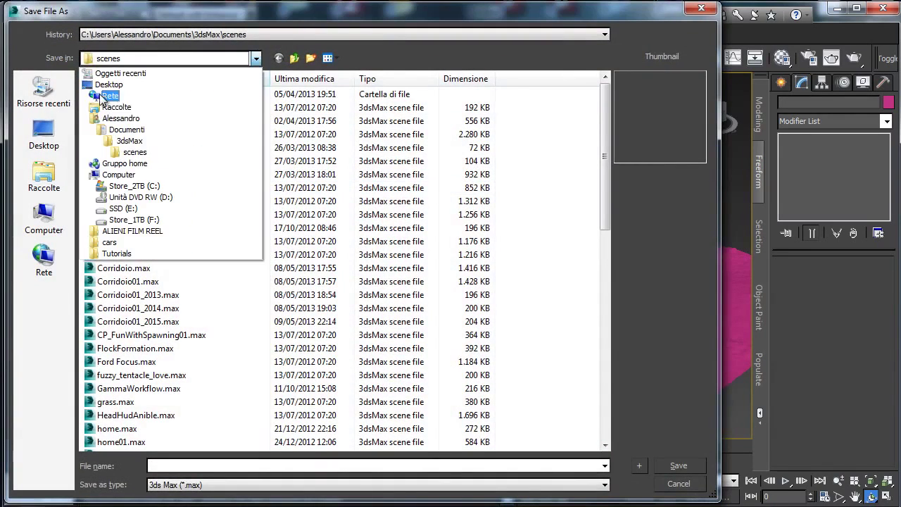
pyautogui.click(113, 78)
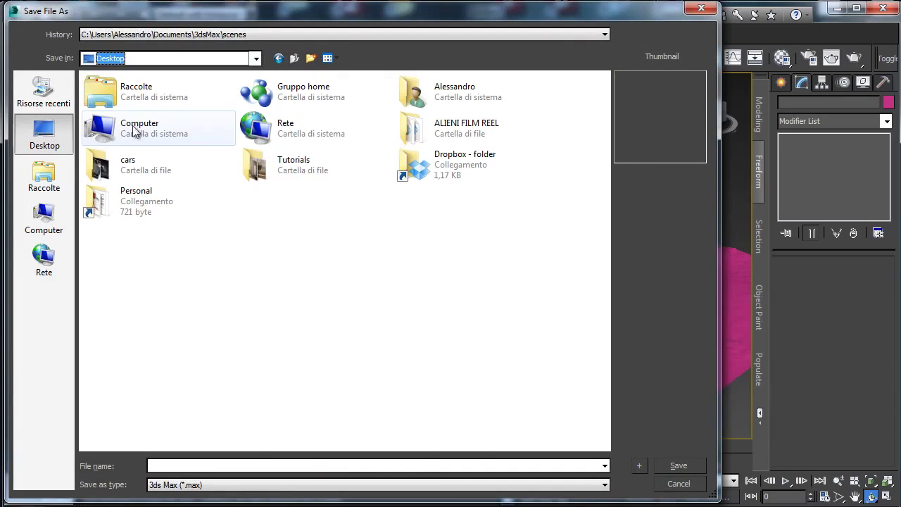
pyautogui.doubleClick(414, 170)
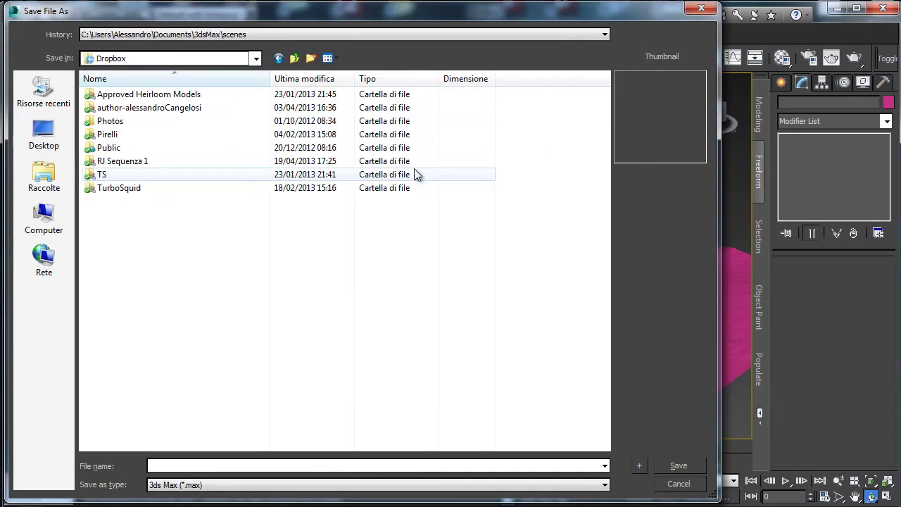
pyautogui.doubleClick(157, 111)
pyautogui.doubleClick(133, 121)
pyautogui.doubleClick(117, 100)
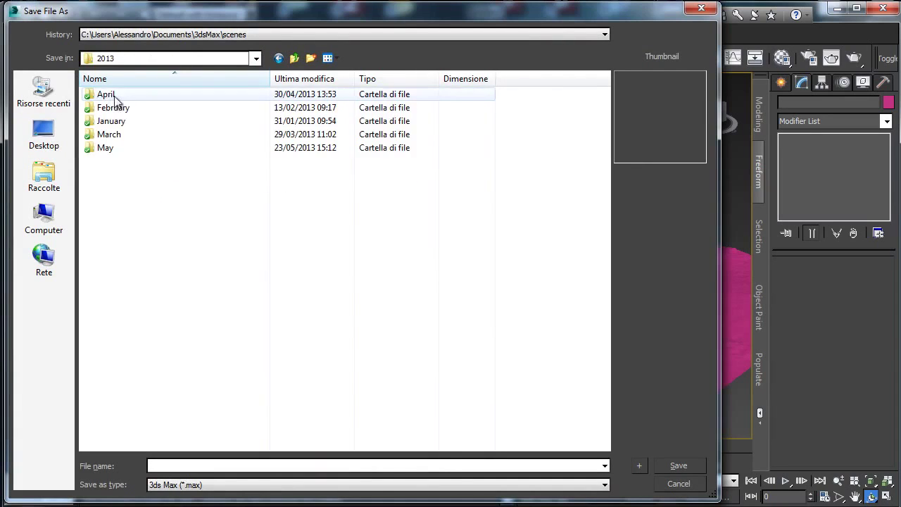
pyautogui.doubleClick(117, 148)
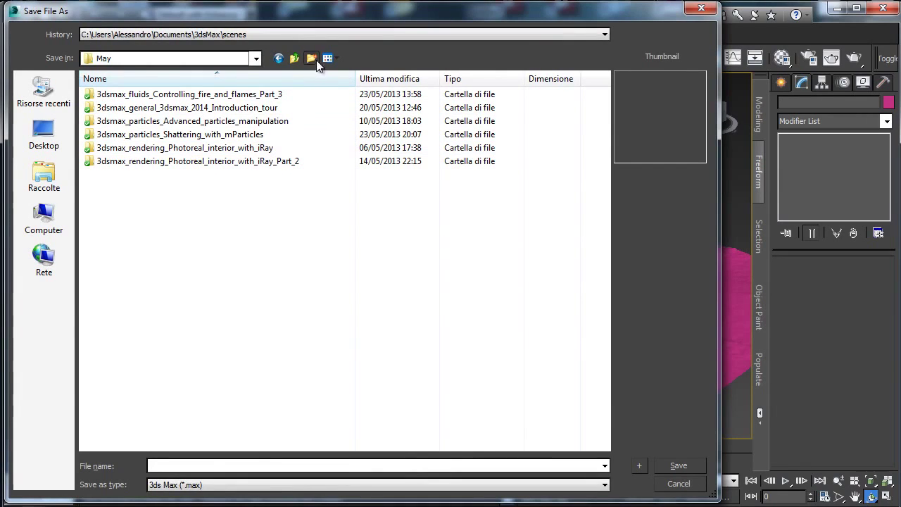
# Create a folder named 3dsmax_particles_Cloaking_with_Pflow inside the May folder
pyautogui.click(309, 60)
pyautogui.write('3dsma')
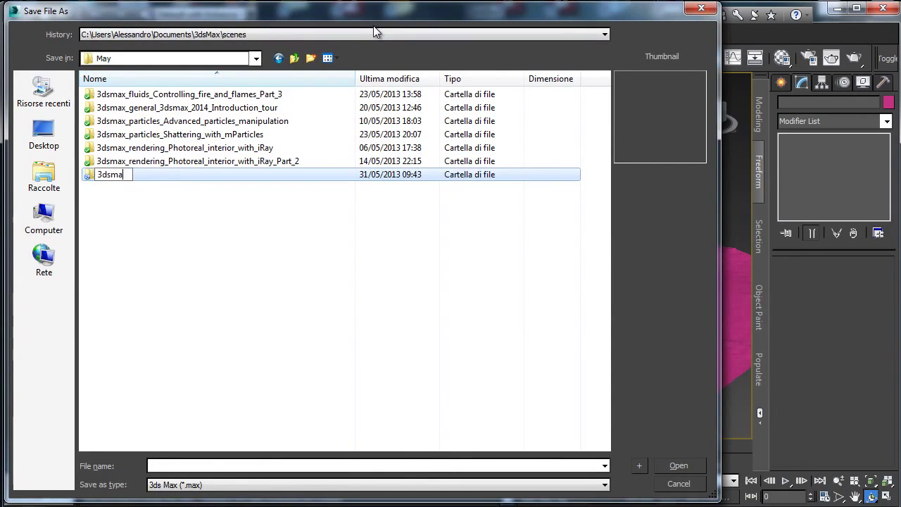
pyautogui.write('x_parti')
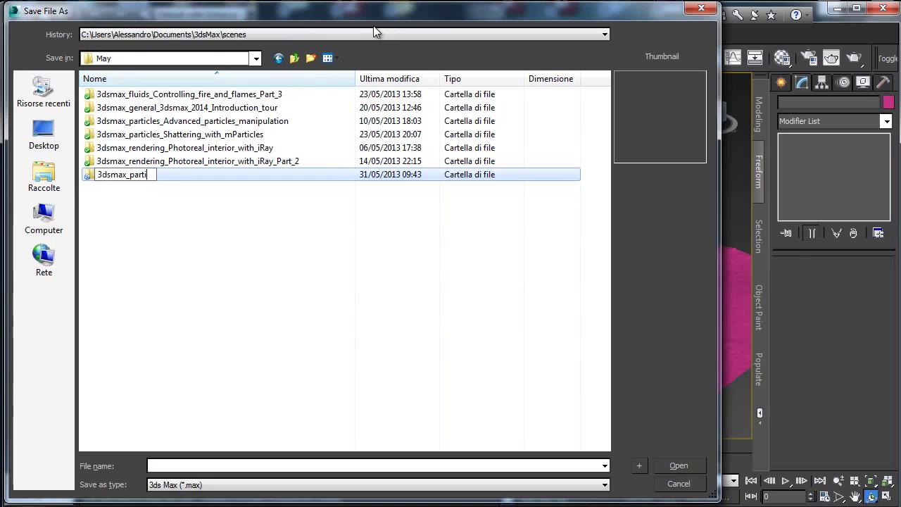
pyautogui.write('cles_Cloaking_with')
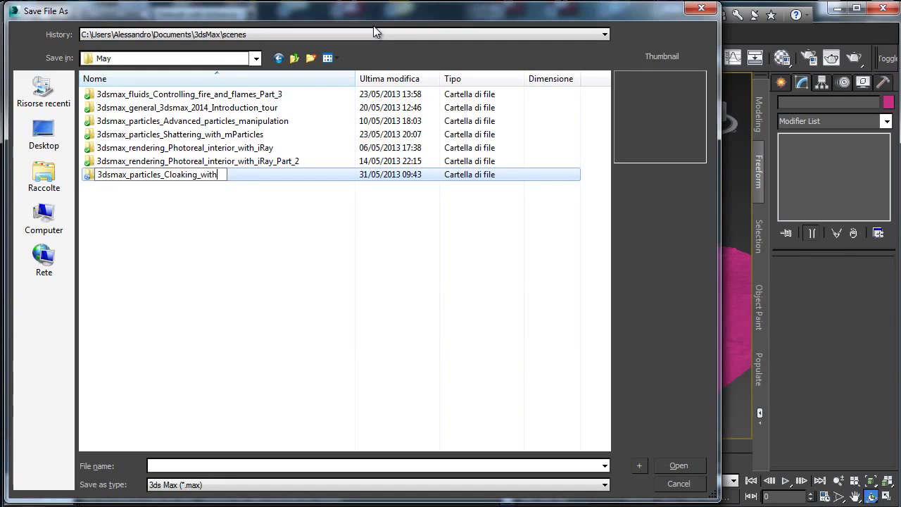
pyautogui.write('low')
pyautogui.press('Return')
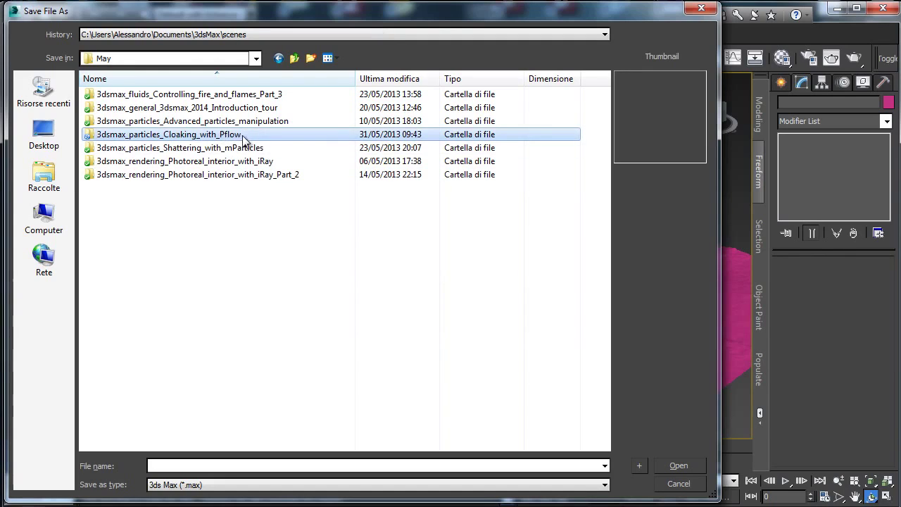
pyautogui.click(154, 246)
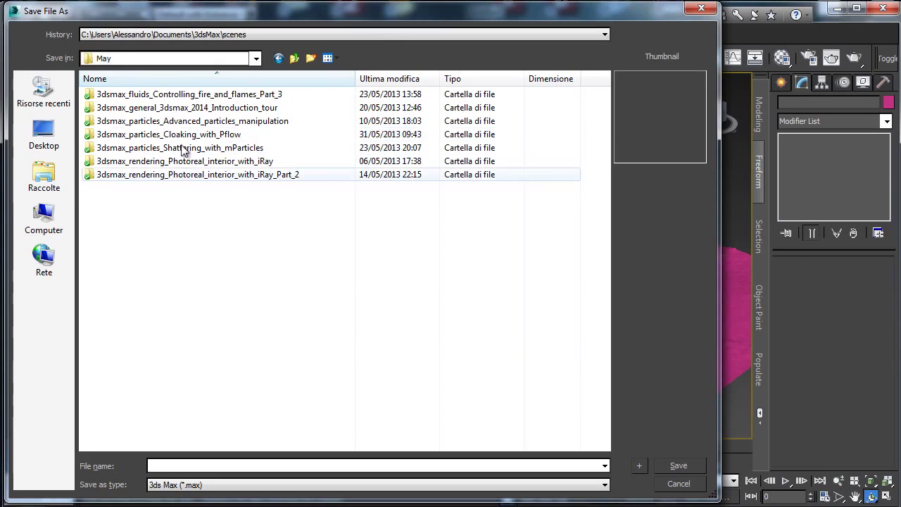
# Save the scene as 3dsmax_particles_Cloaking_with_Pflow in the folder of the same name
pyautogui.doubleClick(177, 134)
pyautogui.write('3dsmax_particles_Cloaking_with_Pflow')
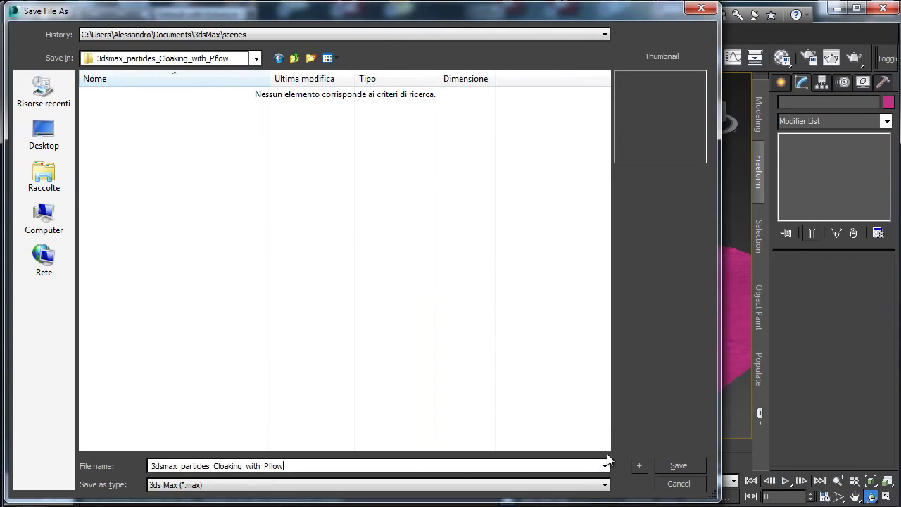
pyautogui.click(679, 466)
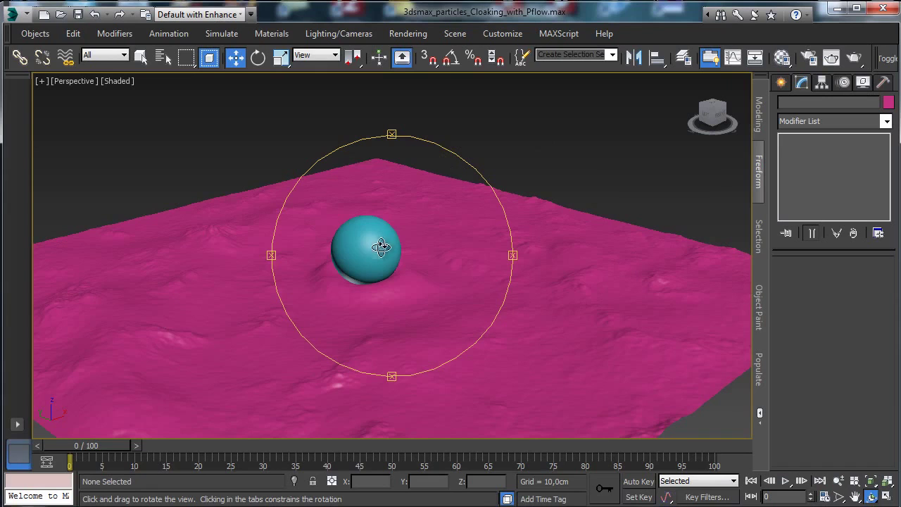
# Select the displaced ground plane beneath the sphere, seen from a low angle
pyautogui.moveTo(378, 245)
pyautogui.mouseDown()
pyautogui.moveTo(406, 243)
pyautogui.moveTo(358, 246)
pyautogui.moveTo(379, 240)
pyautogui.mouseUp()
pyautogui.click(140, 57)
pyautogui.click(342, 283)
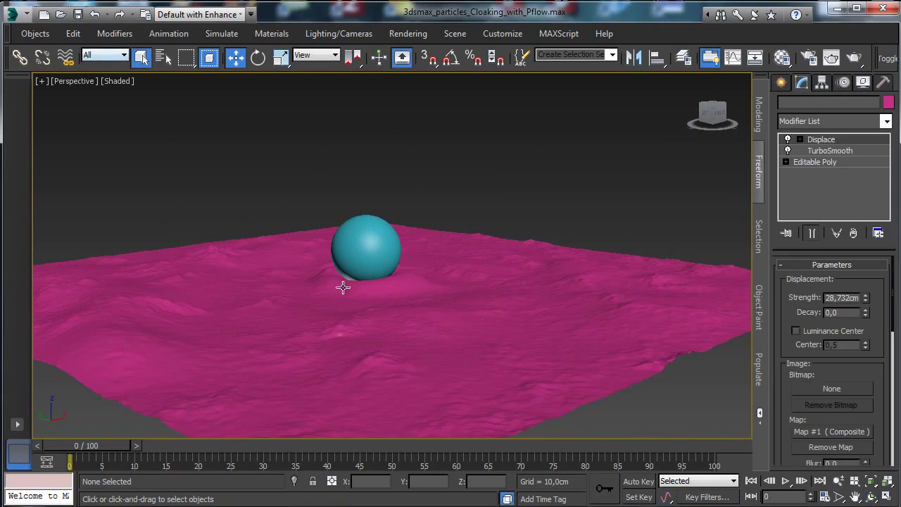
# Rename the displaced ground plane Terrain and the sphere Robot_Sphere
pyautogui.click(805, 101)
pyautogui.write('Terr')
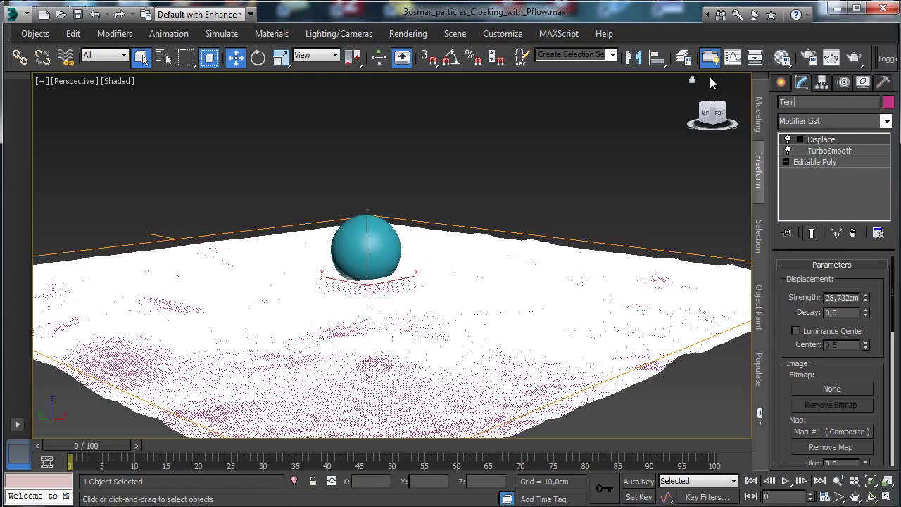
pyautogui.write('ain')
pyautogui.click(380, 240)
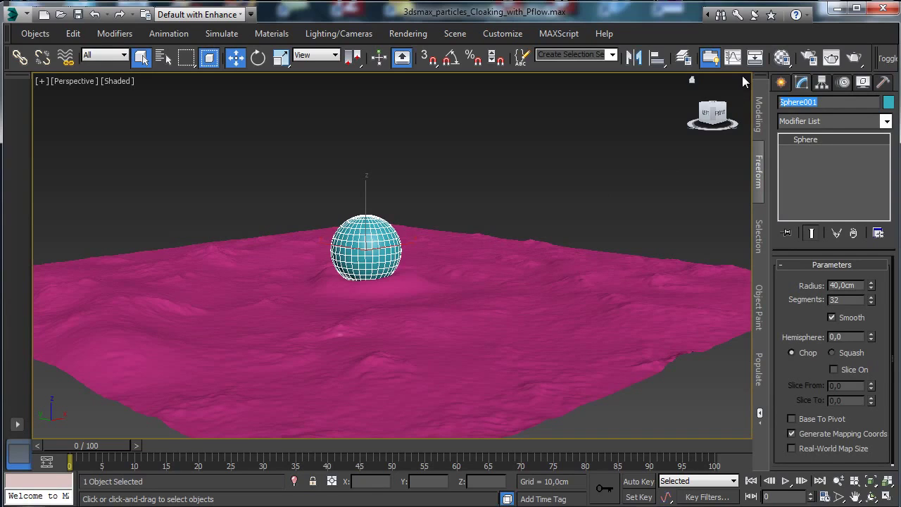
pyautogui.write('Robot_Sphere')
pyautogui.click(486, 183)
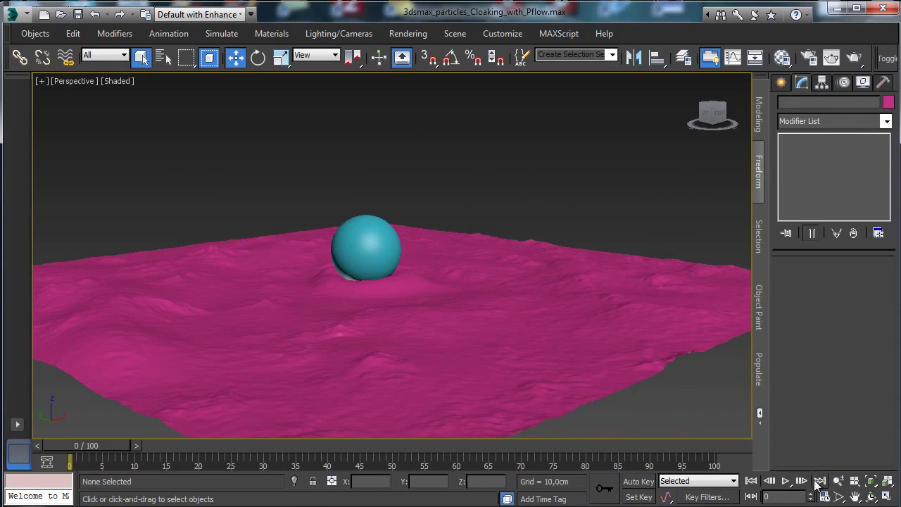
# Show safe frames in the perspective view, framed on the sphere from a low angle near the terrain surface
pyautogui.click(870, 496)
pyautogui.moveTo(319, 288); pyautogui.dragTo(518, 277)
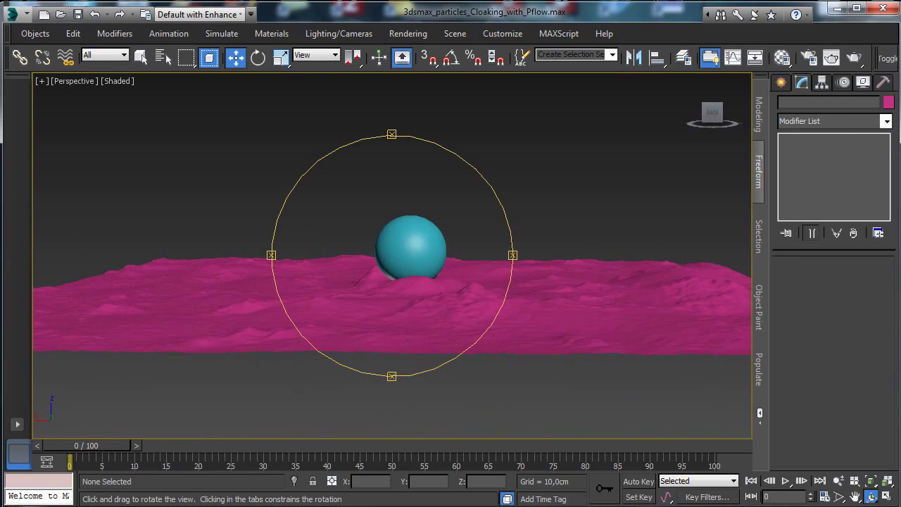
pyautogui.click(855, 496)
pyautogui.moveTo(448, 269); pyautogui.dragTo(424, 287)
pyautogui.click(838, 480)
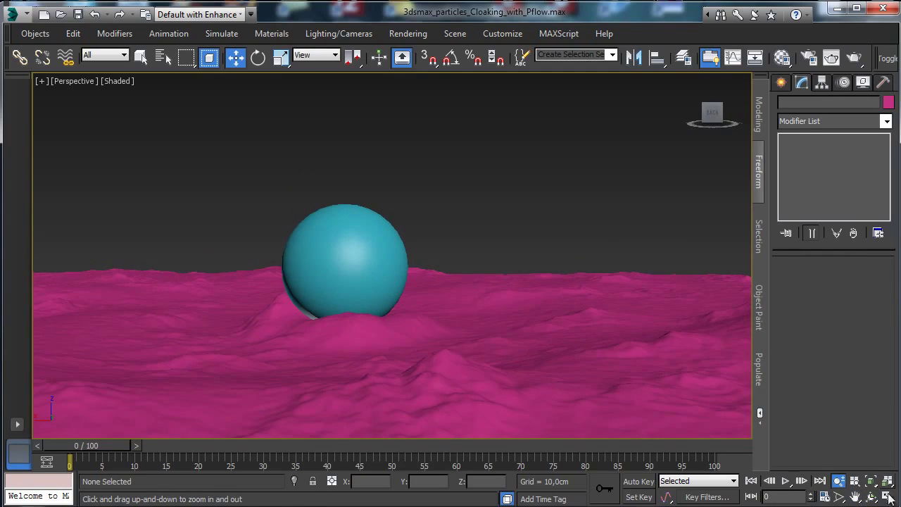
pyautogui.click(73, 81)
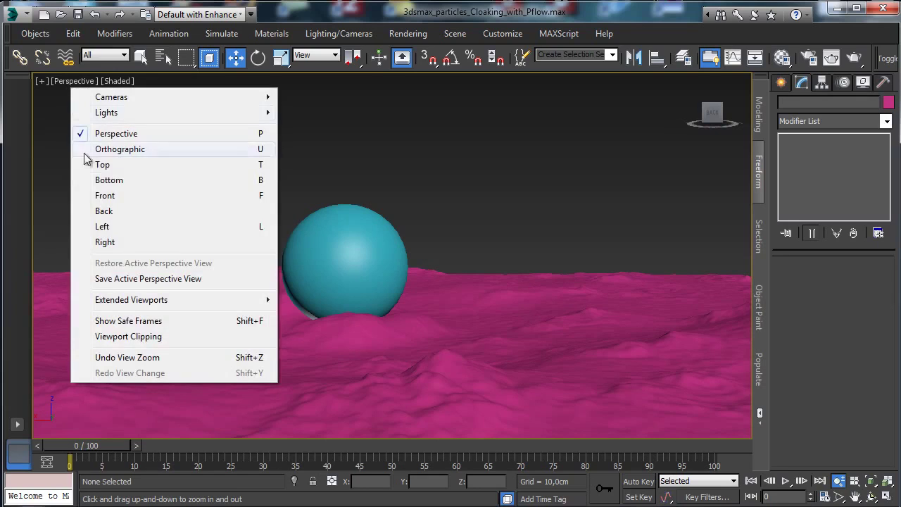
pyautogui.click(116, 318)
# Set the render output size to 900 by 400 pixels
pyautogui.click(808, 57)
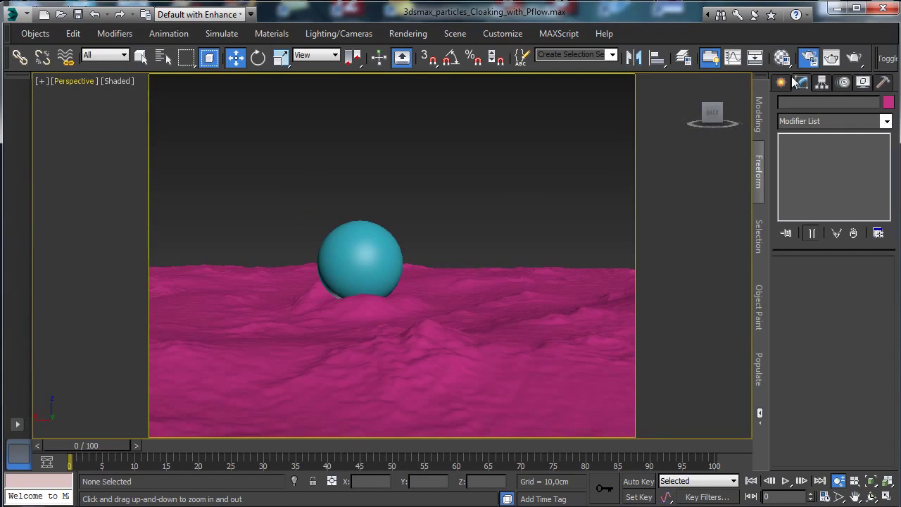
pyautogui.doubleClick(133, 268)
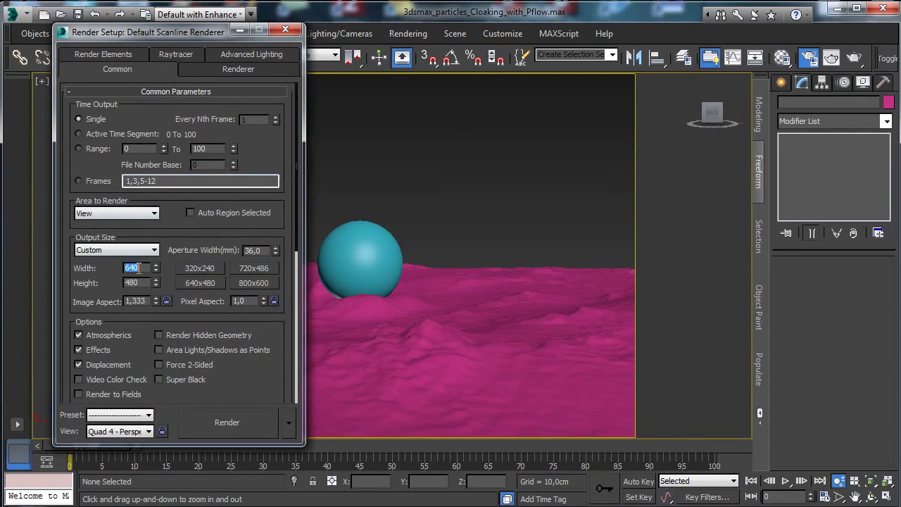
pyautogui.press('Tab')
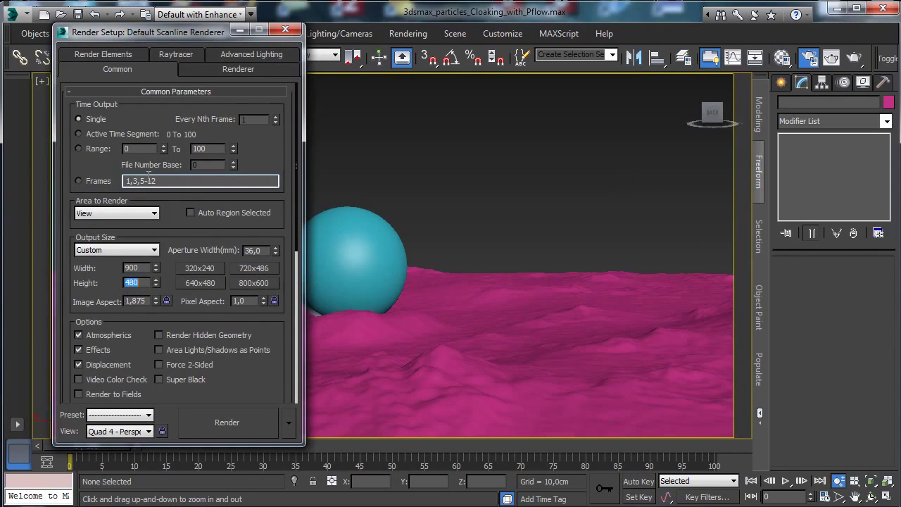
pyautogui.press('Return')
pyautogui.click(287, 29)
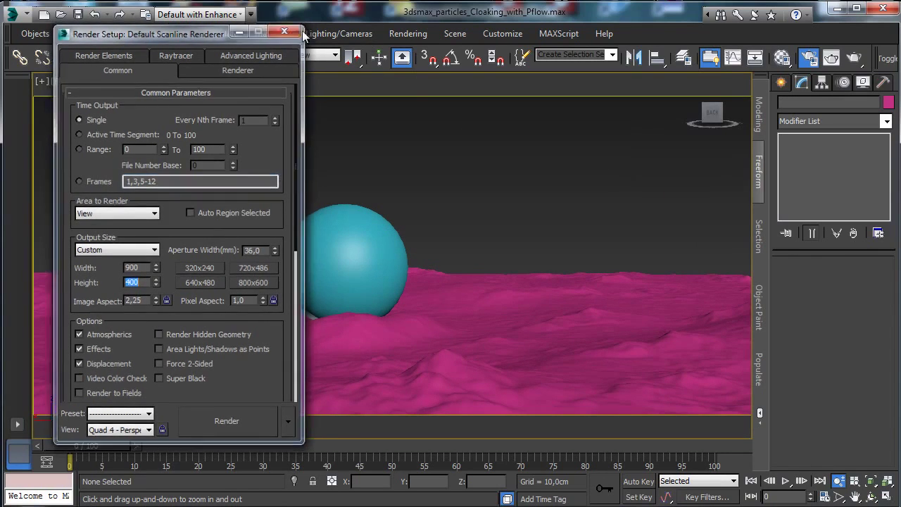
# Create a camera from the perspective view, with the sphere near the middle of the frame
pyautogui.click(854, 496)
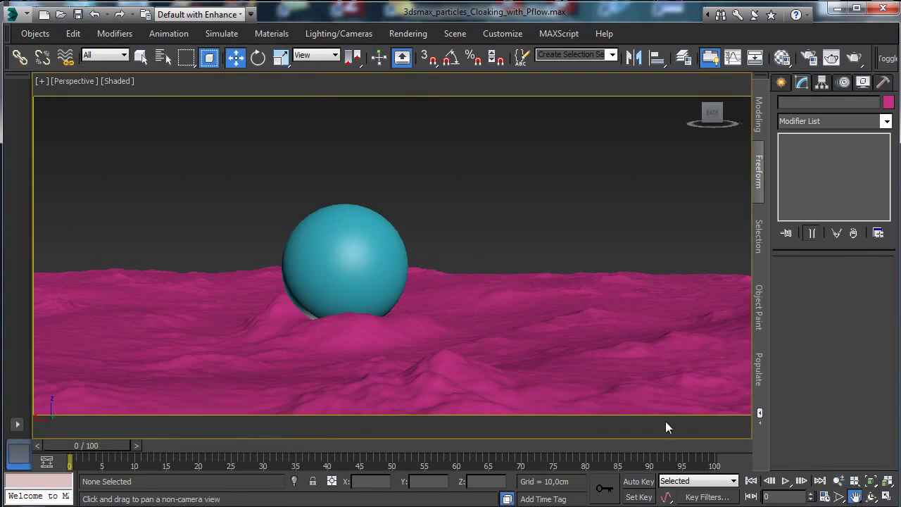
pyautogui.moveTo(361, 312); pyautogui.dragTo(412, 310)
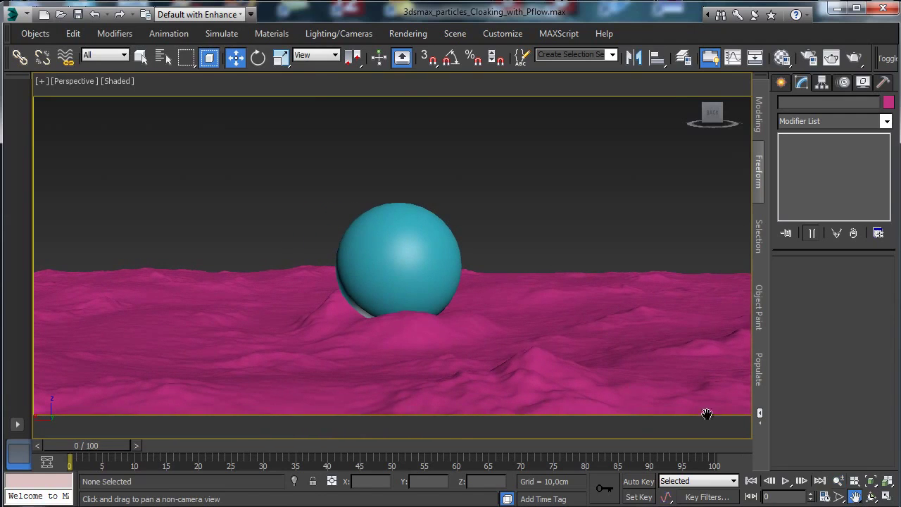
pyautogui.click(838, 480)
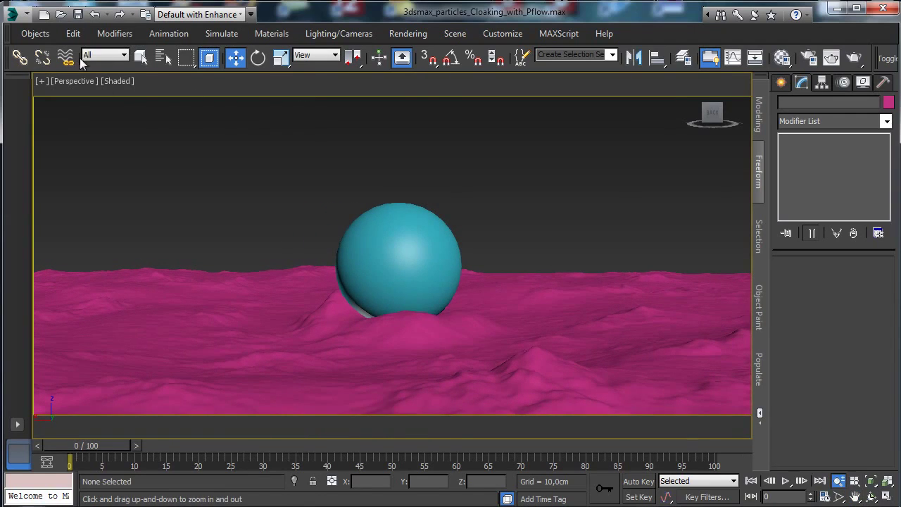
pyautogui.click(141, 57)
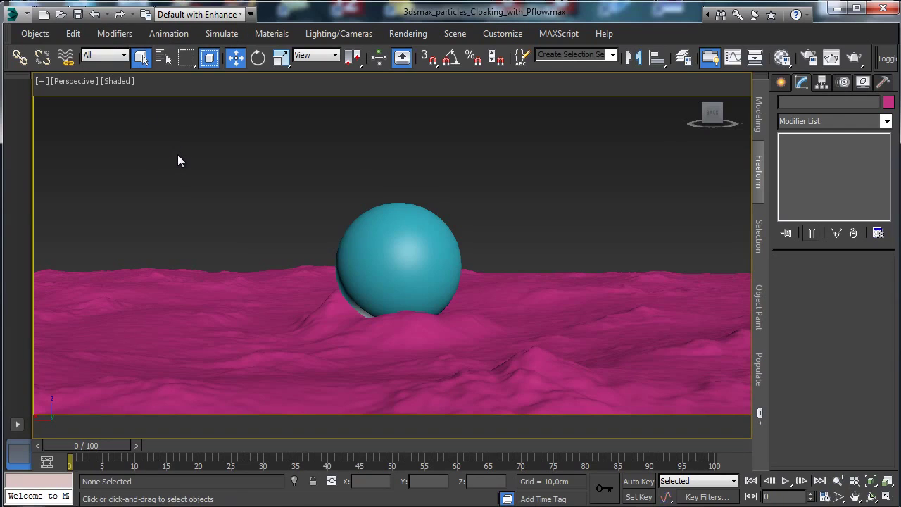
pyautogui.press('x')
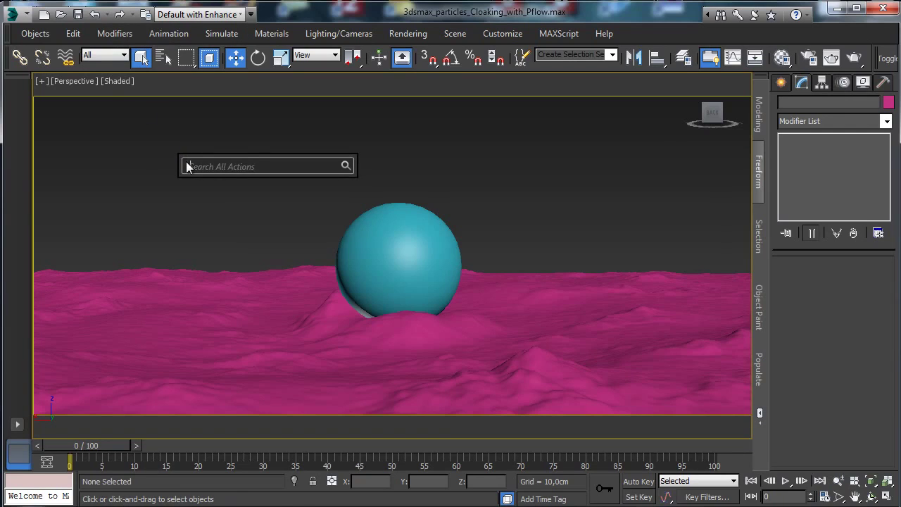
pyautogui.write('crea')
pyautogui.write('t')
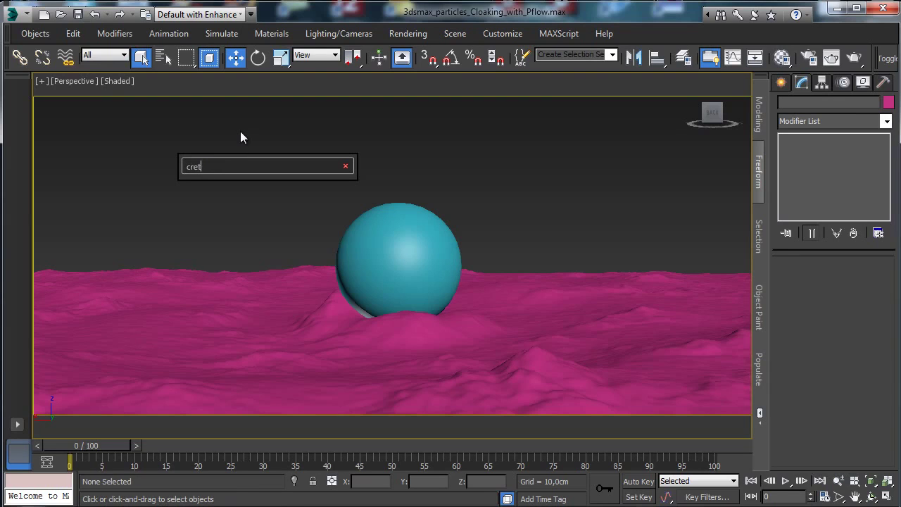
pyautogui.press('BackSpace')
pyautogui.write('ate')
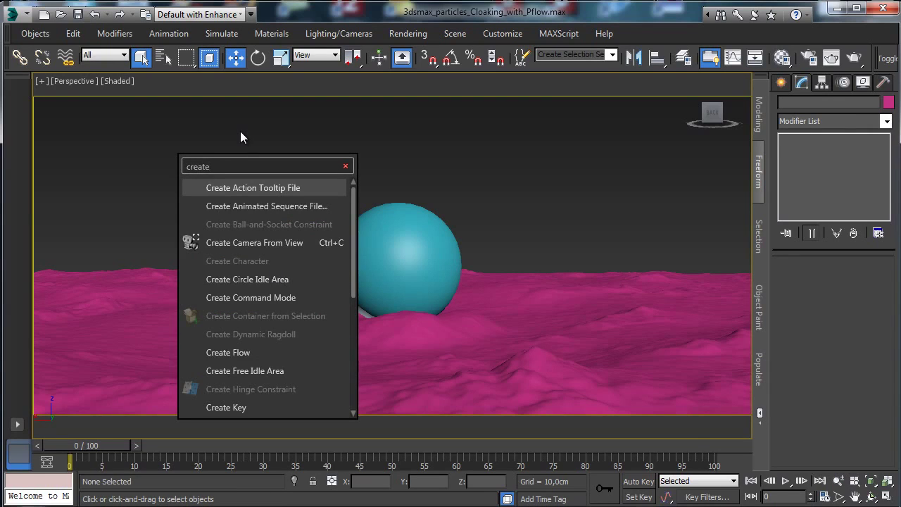
pyautogui.click(268, 242)
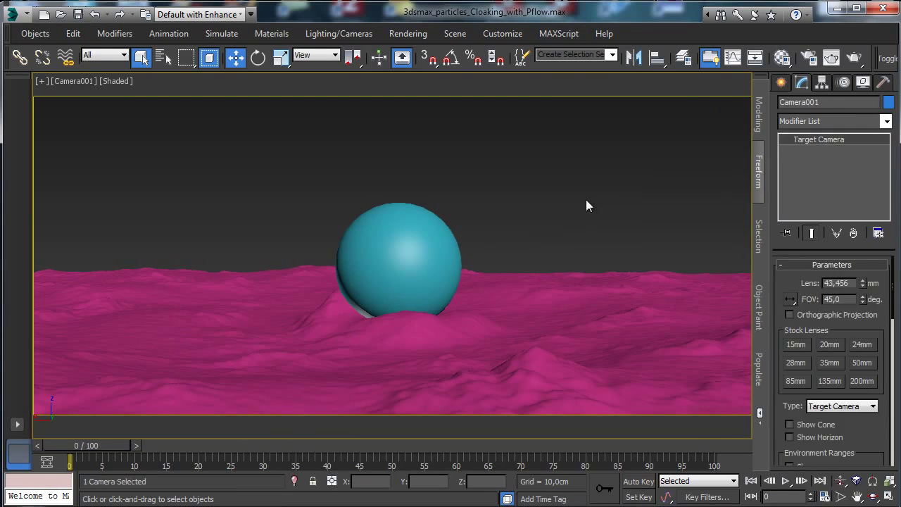
# Adjust the camera's lens and perspective around the sphere, ending with a lens of about 44 mm
pyautogui.moveTo(862, 285)
pyautogui.mouseDown()
pyautogui.moveTo(863, 300)
pyautogui.moveTo(858, 274)
pyautogui.mouseUp()
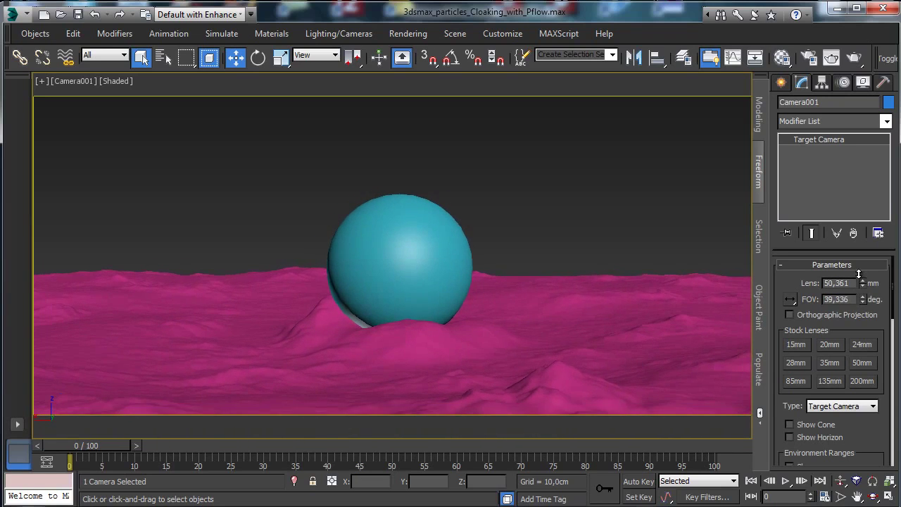
pyautogui.click(856, 481)
pyautogui.moveTo(466, 318); pyautogui.dragTo(418, 230)
pyautogui.moveTo(459, 278); pyautogui.dragTo(446, 185)
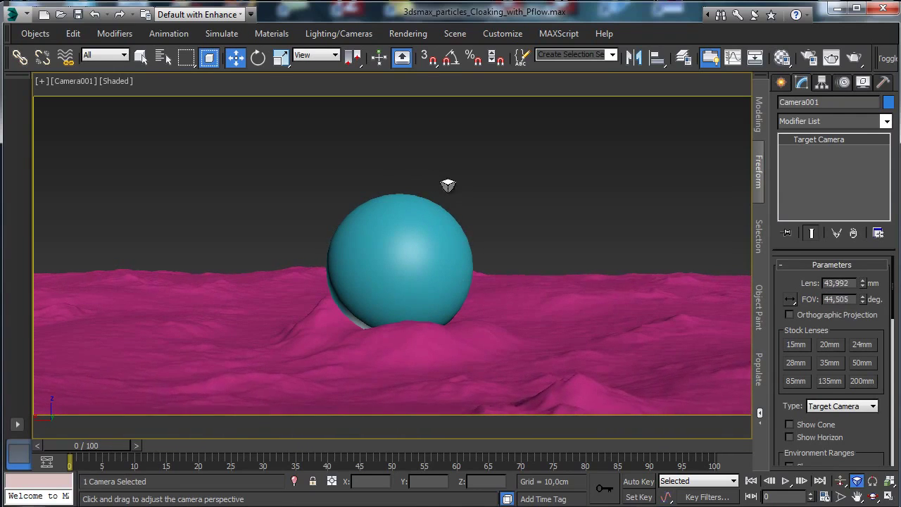
# Scale Robot_Sphere uniformly to about 159 percent and raise it so its underside rests on the terrain
pyautogui.click(281, 56)
pyautogui.click(396, 211)
pyautogui.moveTo(405, 253); pyautogui.dragTo(314, 119)
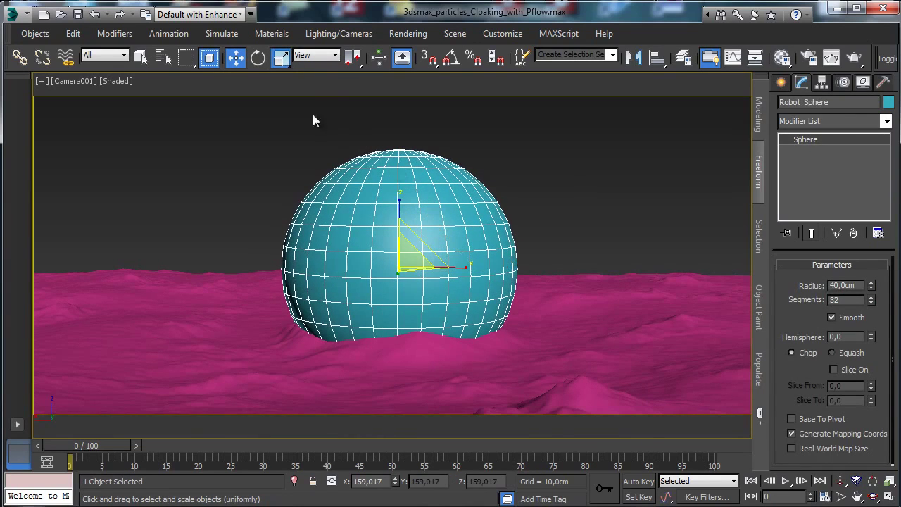
pyautogui.click(235, 56)
pyautogui.moveTo(399, 216); pyautogui.dragTo(412, 173)
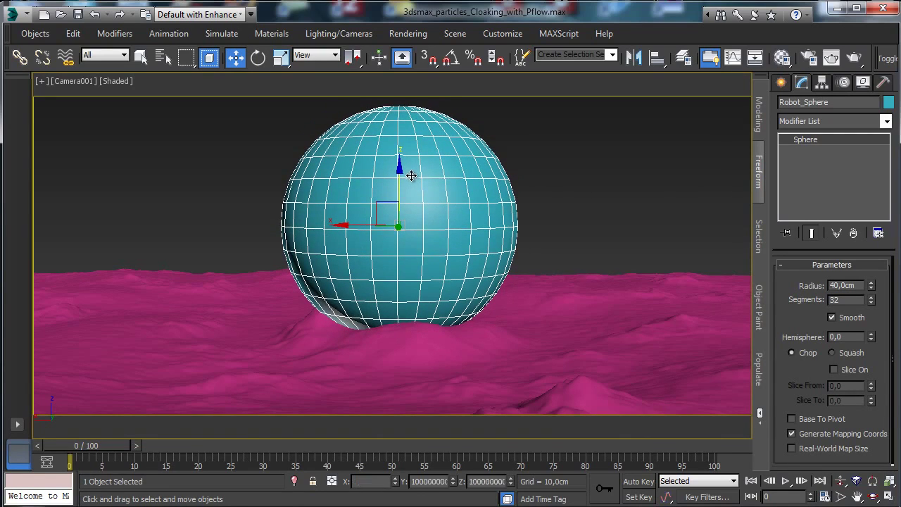
# Reduce the sphere's radius to 38.4 cm and adjust its height on the terrain to about 61 cm in Z
pyautogui.moveTo(871, 292); pyautogui.dragTo(871, 299)
pyautogui.moveTo(401, 185); pyautogui.dragTo(403, 188)
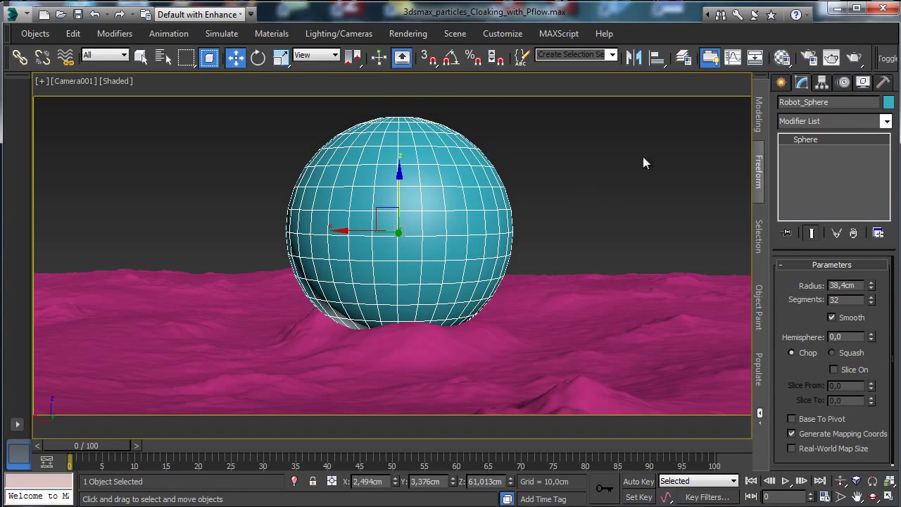
pyautogui.click(142, 58)
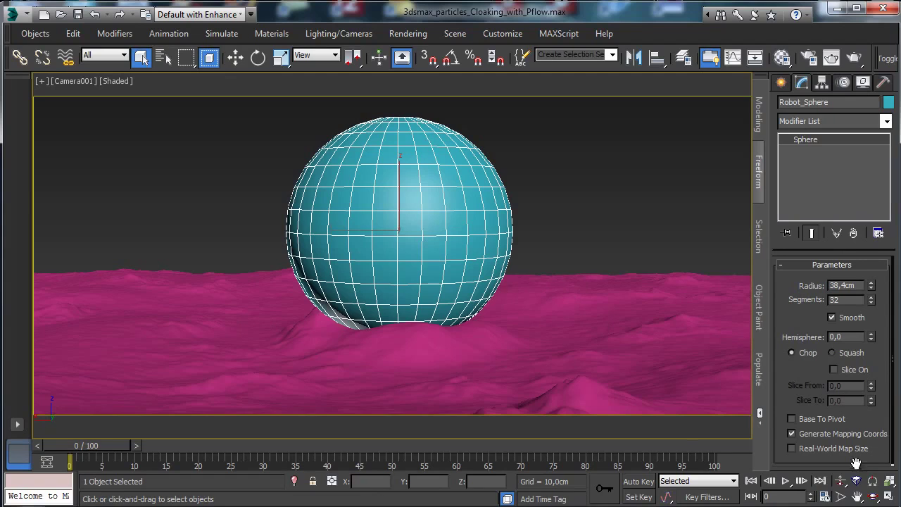
# Show all four viewports and place a Standard Free Spot light at the sphere's centre in the Top view
pyautogui.click(889, 496)
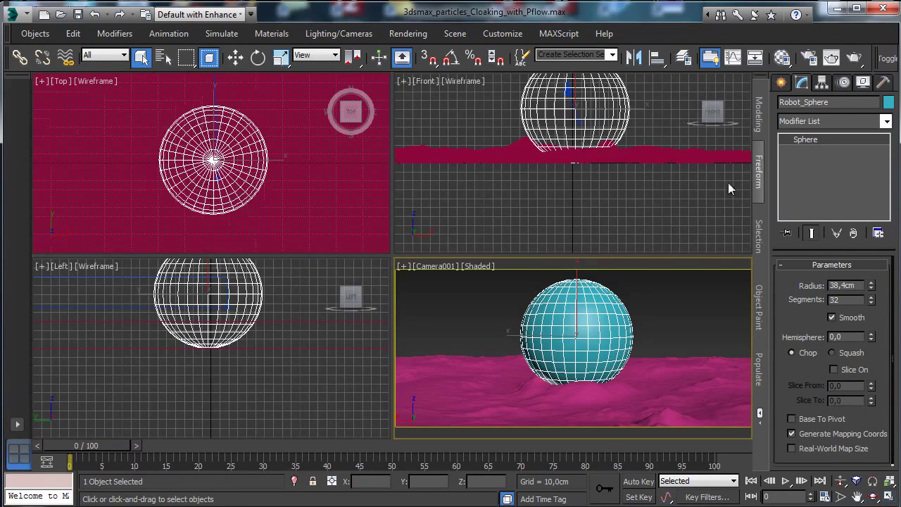
pyautogui.click(890, 482)
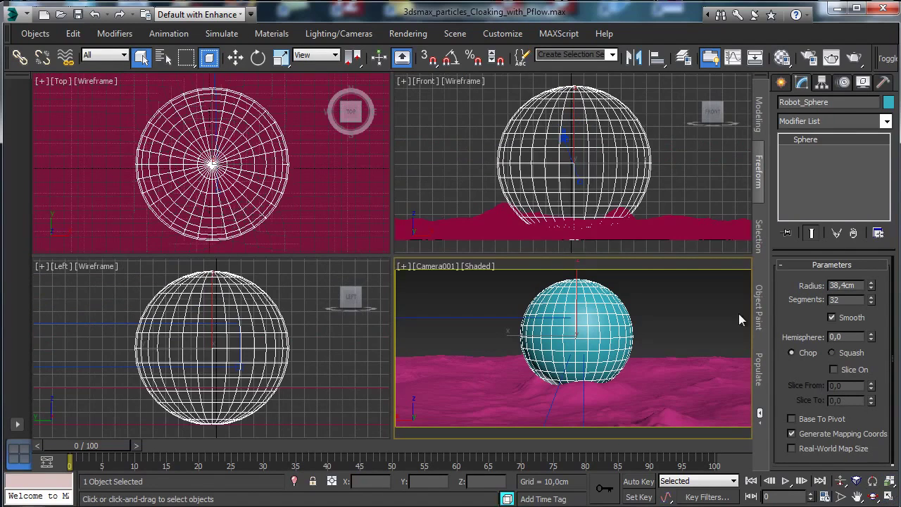
pyautogui.middleClick(719, 244)
pyautogui.click(840, 481)
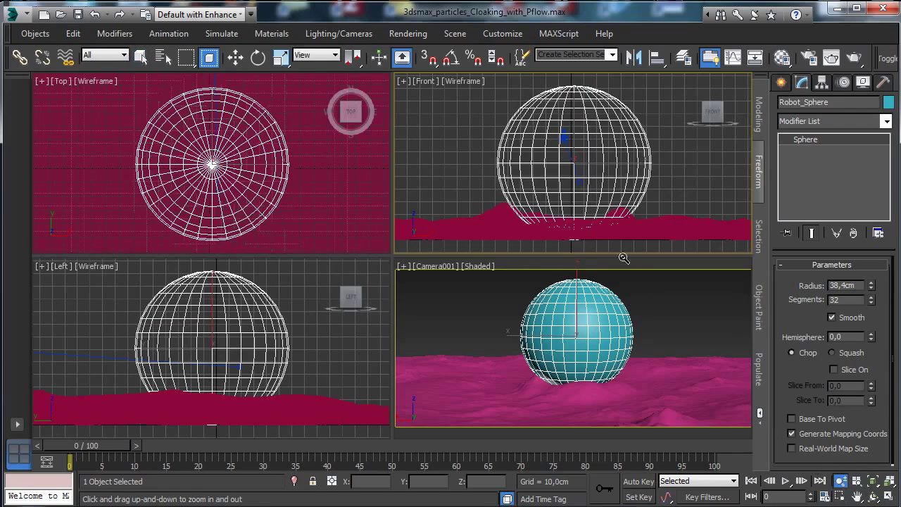
pyautogui.moveTo(589, 190); pyautogui.dragTo(595, 278)
pyautogui.moveTo(238, 175); pyautogui.dragTo(253, 437)
pyautogui.click(783, 84)
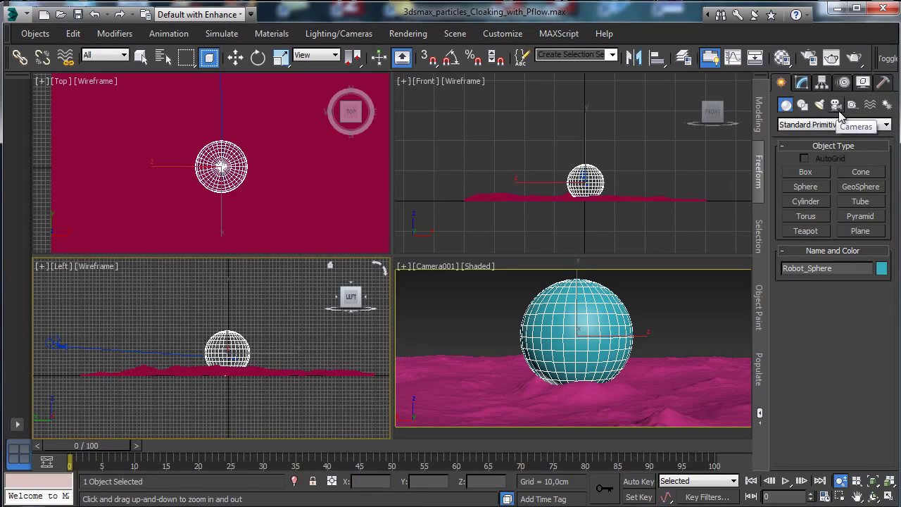
pyautogui.click(819, 104)
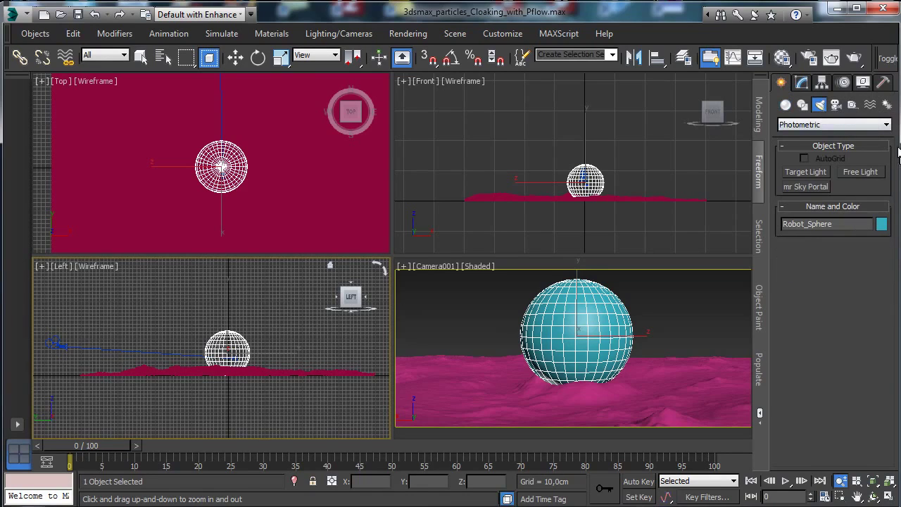
pyautogui.click(833, 126)
pyautogui.click(830, 147)
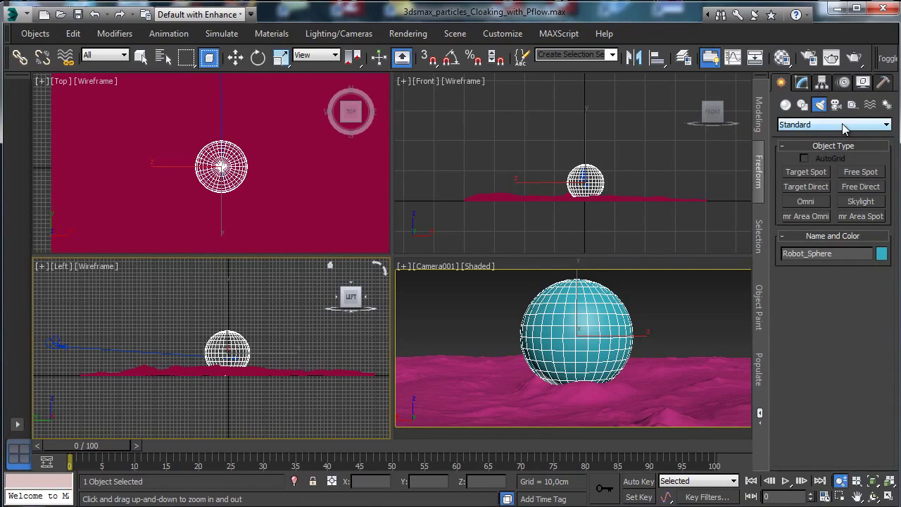
pyautogui.click(860, 172)
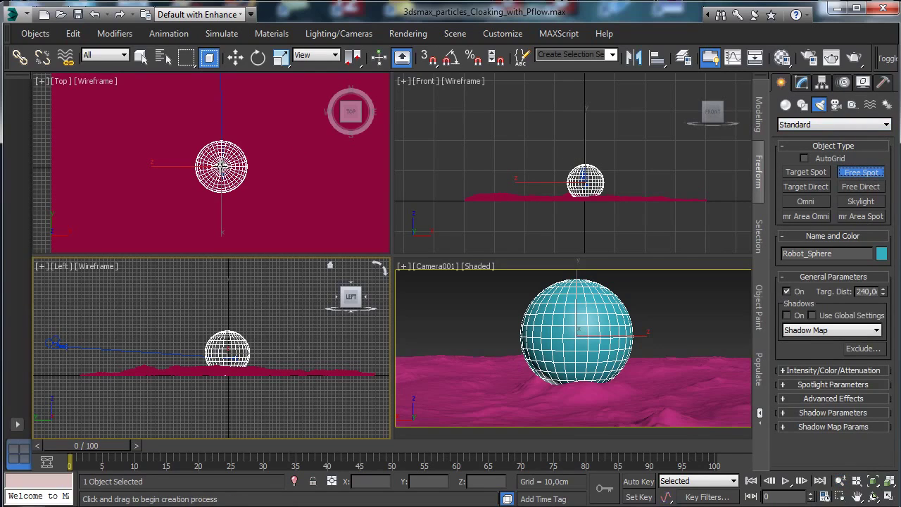
pyautogui.click(221, 166)
# Raise the free spot light straight above the sphere to about 392 cm in Z
pyautogui.click(238, 58)
pyautogui.click(583, 152)
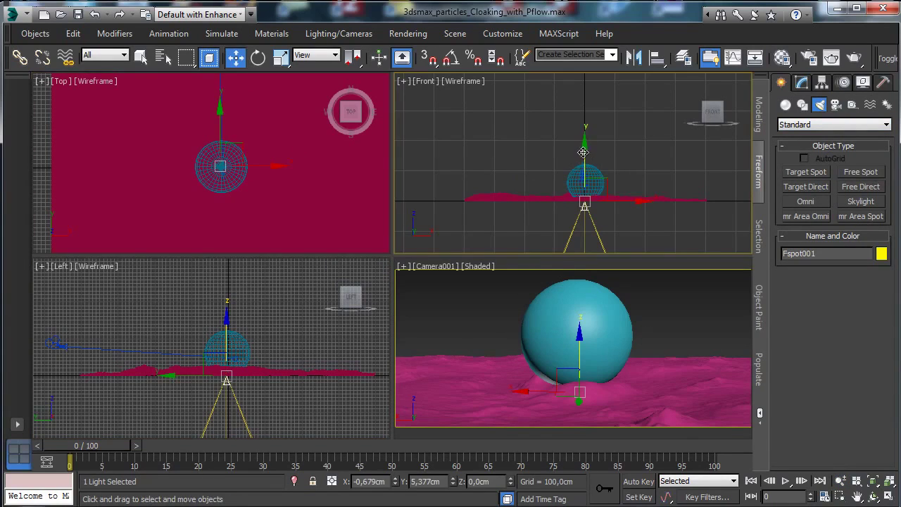
pyautogui.moveTo(586, 156); pyautogui.dragTo(587, 86)
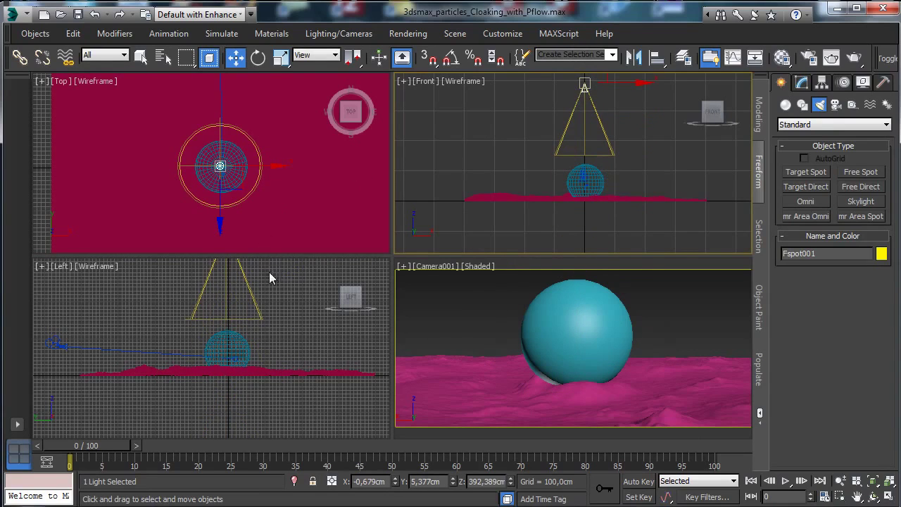
# Set the camera viewport to Realistic shading to preview the spot light on the sphere and terrain
pyautogui.rightClick(451, 316)
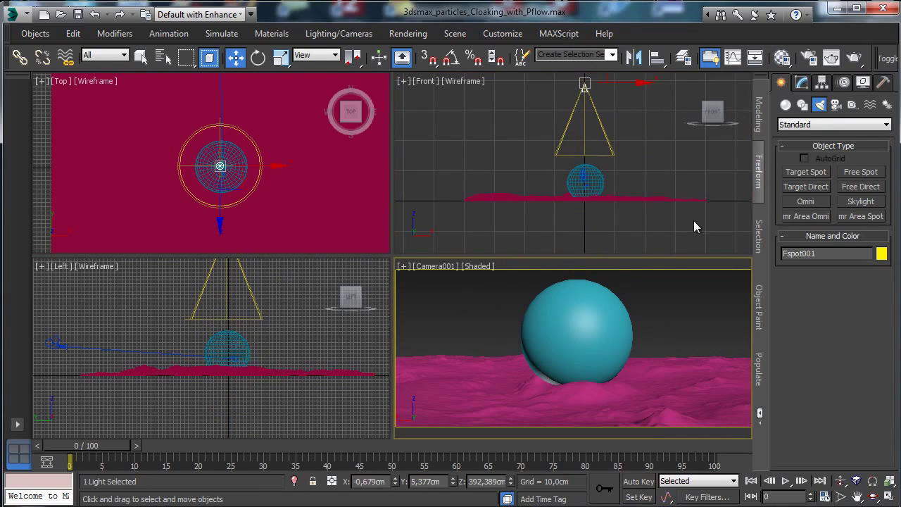
pyautogui.click(509, 272)
pyautogui.click(524, 284)
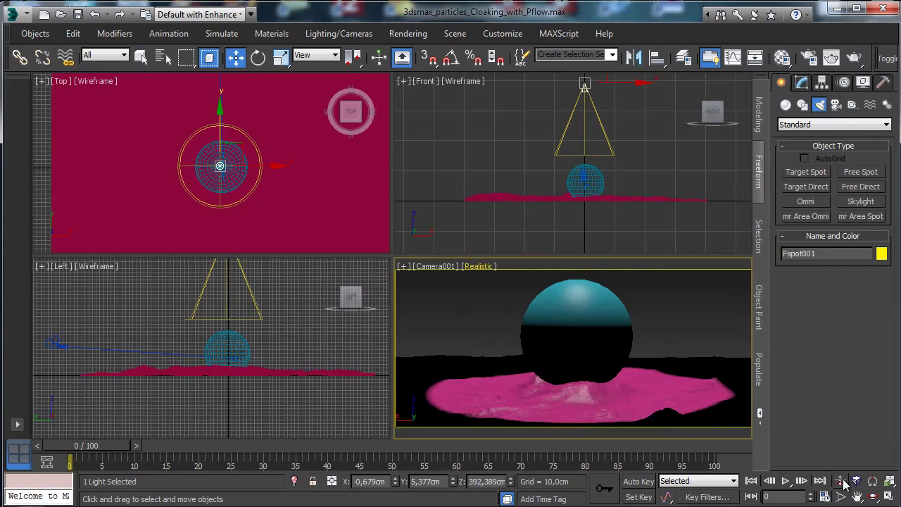
# Raise the free spot light above the sphere to about 438 cm in Z and turn on its Shadow Map shadows
pyautogui.click(857, 496)
pyautogui.click(606, 206)
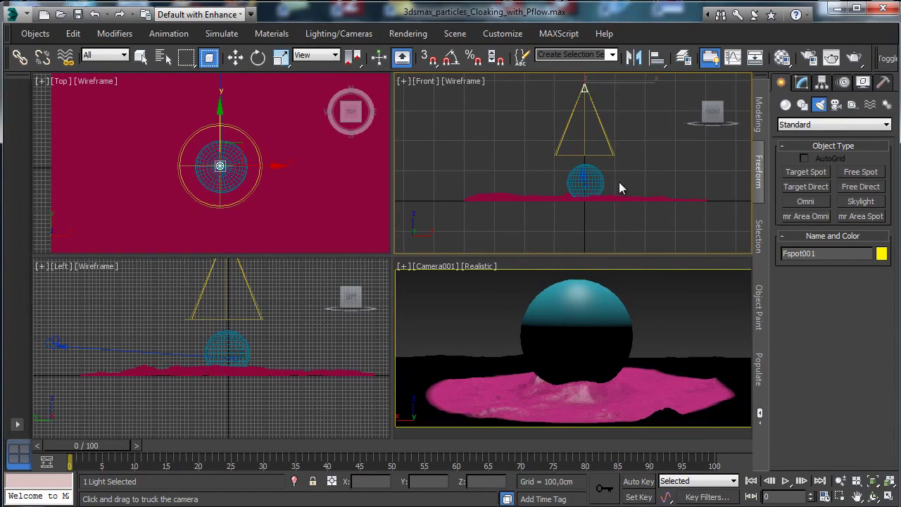
pyautogui.moveTo(682, 132); pyautogui.dragTo(666, 155)
pyautogui.click(235, 57)
pyautogui.moveTo(568, 79); pyautogui.dragTo(567, 61)
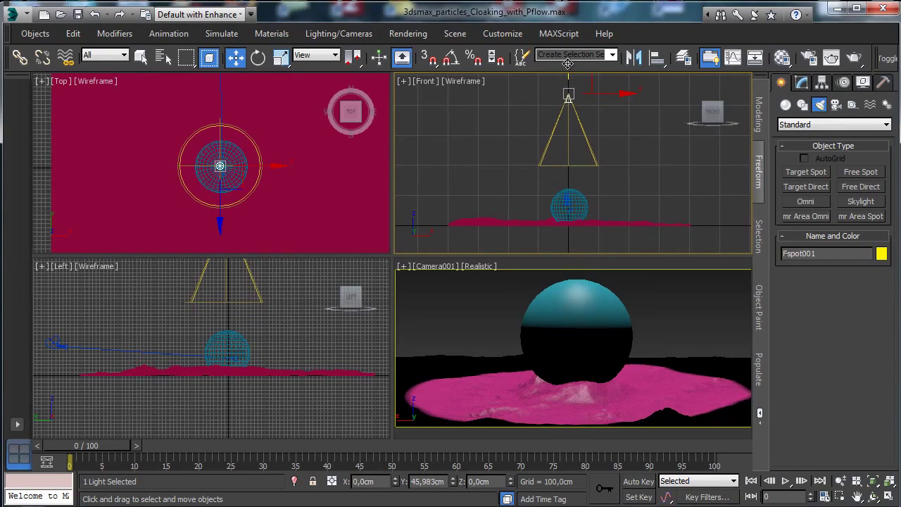
pyautogui.click(802, 82)
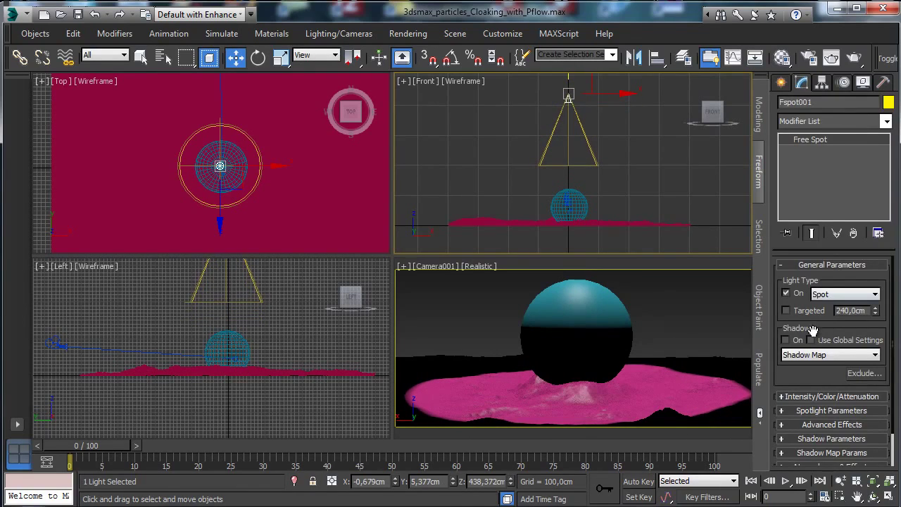
pyautogui.click(785, 340)
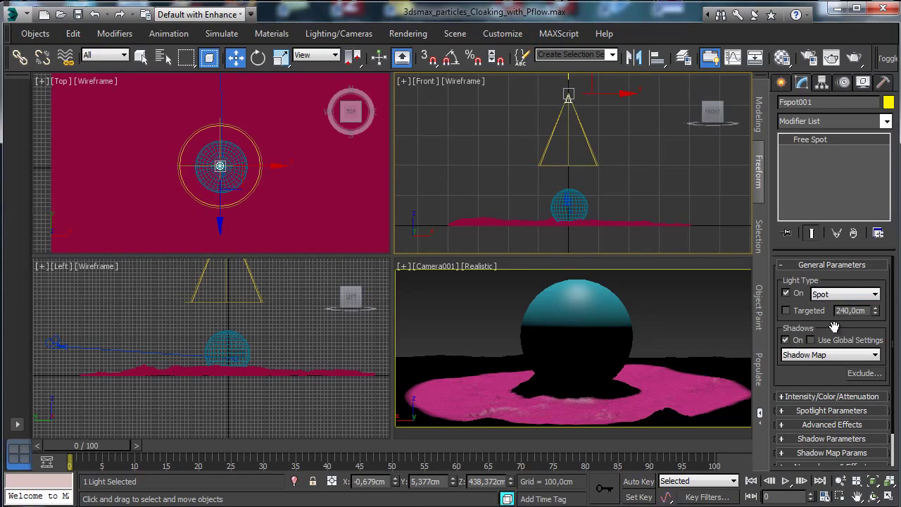
# Set the spot light's multiplier to 1.29 and its colour to a warm white of RGB 255, 230, 208
pyautogui.scroll(-2, 832, 327)
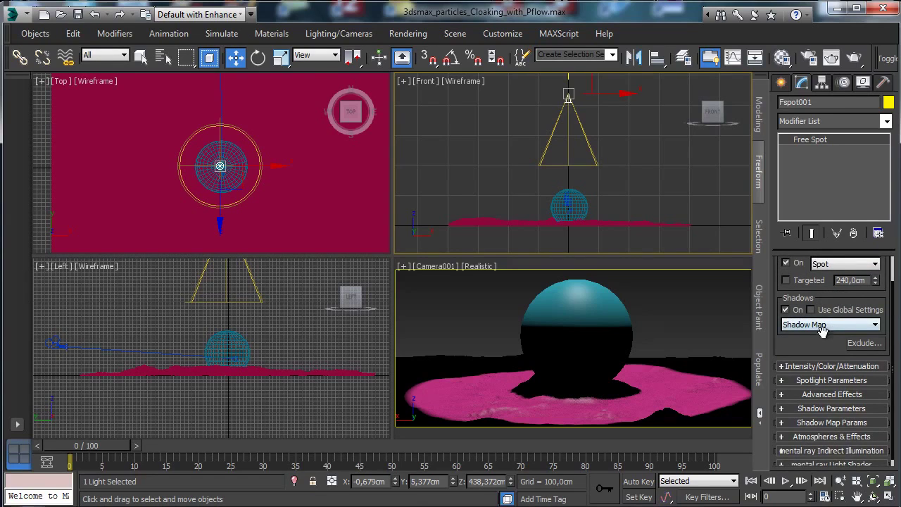
pyautogui.scroll(-1, 821, 330)
pyautogui.click(827, 358)
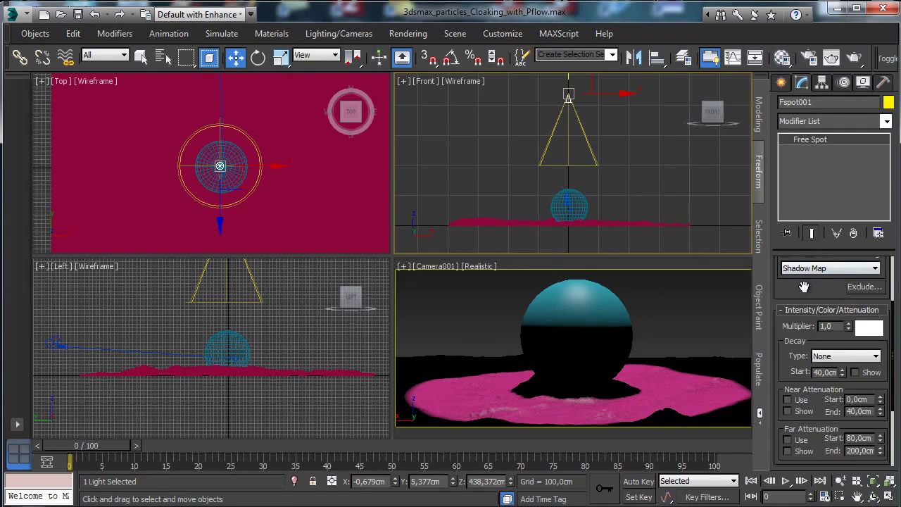
pyautogui.moveTo(849, 328); pyautogui.dragTo(849, 309)
pyautogui.click(868, 328)
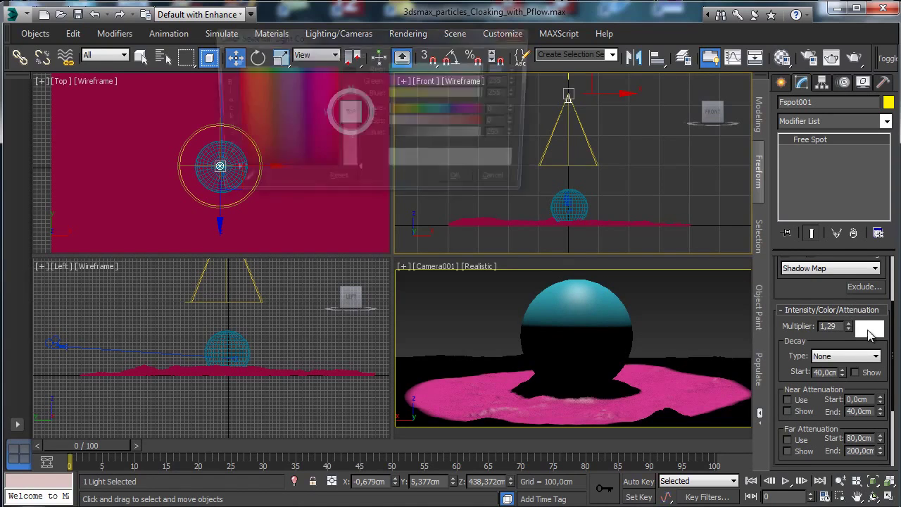
pyautogui.moveTo(246, 86); pyautogui.dragTo(240, 64)
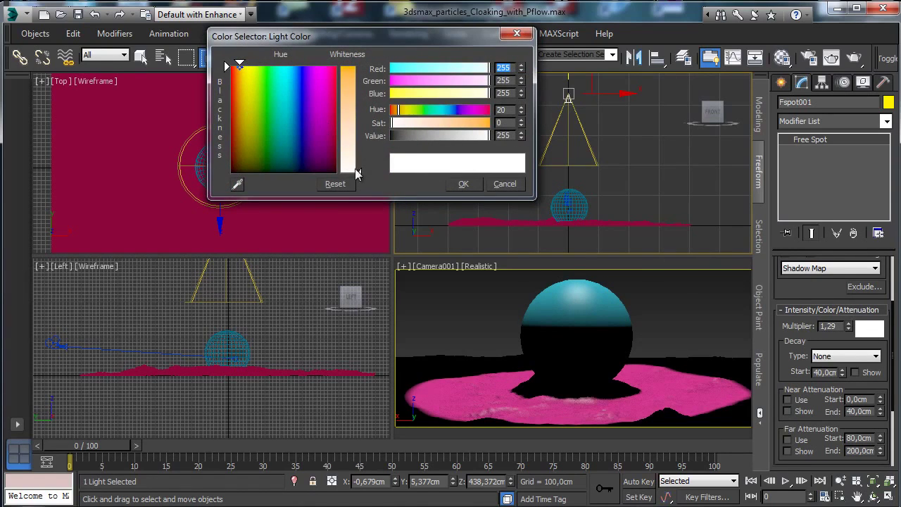
pyautogui.moveTo(359, 173); pyautogui.dragTo(358, 158)
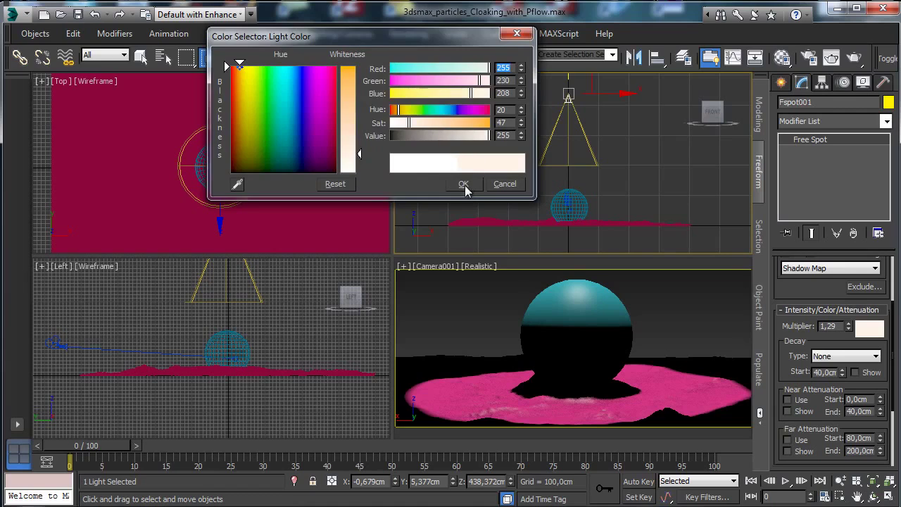
pyautogui.click(463, 184)
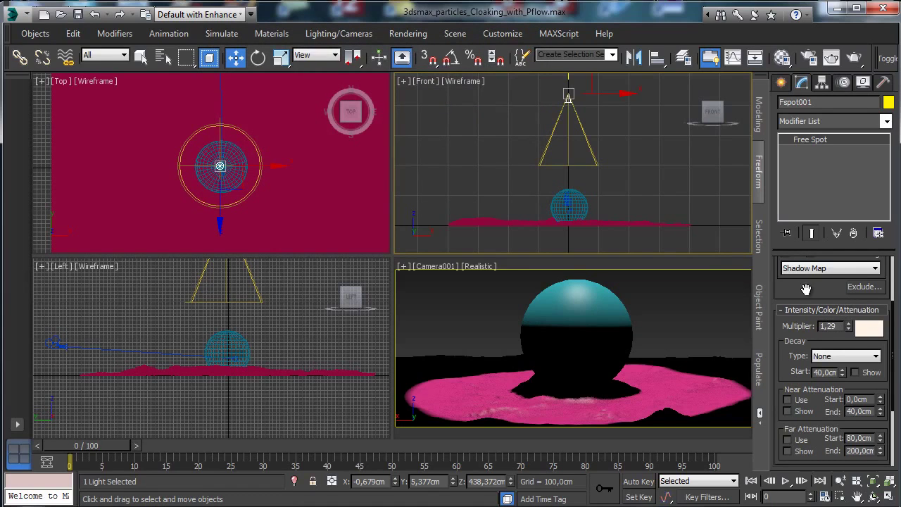
# Set the spot light's decay to Inverse Square starting at about 279 cm and adjust its multiplier to 2.316
pyautogui.scroll(-3, 794, 294)
pyautogui.moveTo(788, 301)
pyautogui.mouseDown()
pyautogui.moveTo(794, 257)
pyautogui.moveTo(802, 296)
pyautogui.mouseUp()
pyautogui.click(842, 303)
pyautogui.click(834, 327)
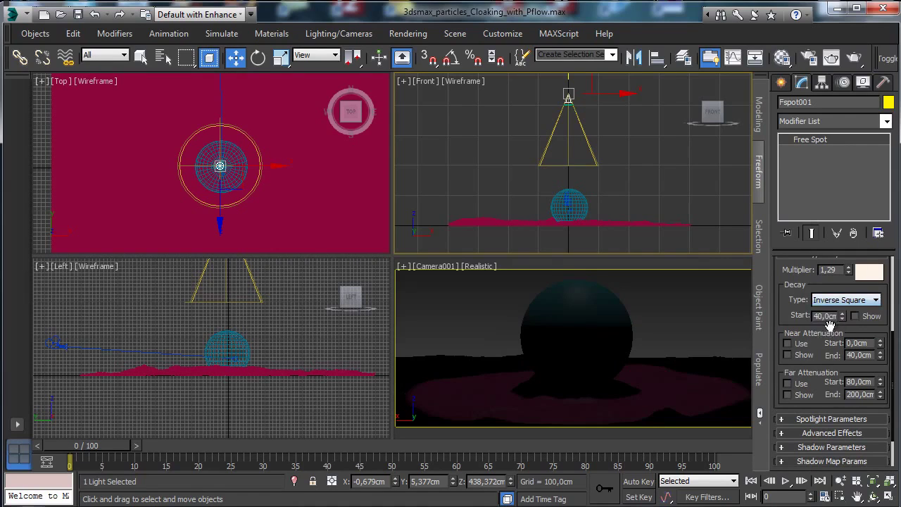
pyautogui.moveTo(848, 269); pyautogui.dragTo(853, 189)
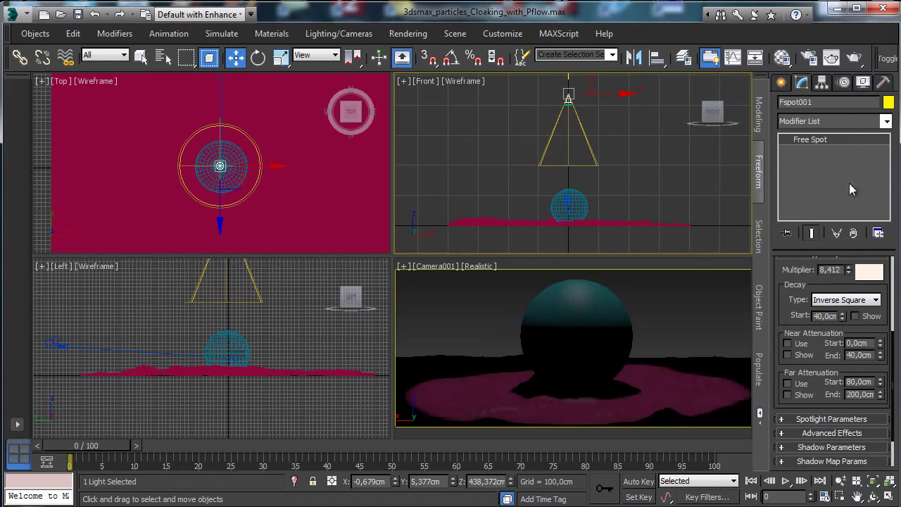
pyautogui.moveTo(849, 270); pyautogui.dragTo(842, 138)
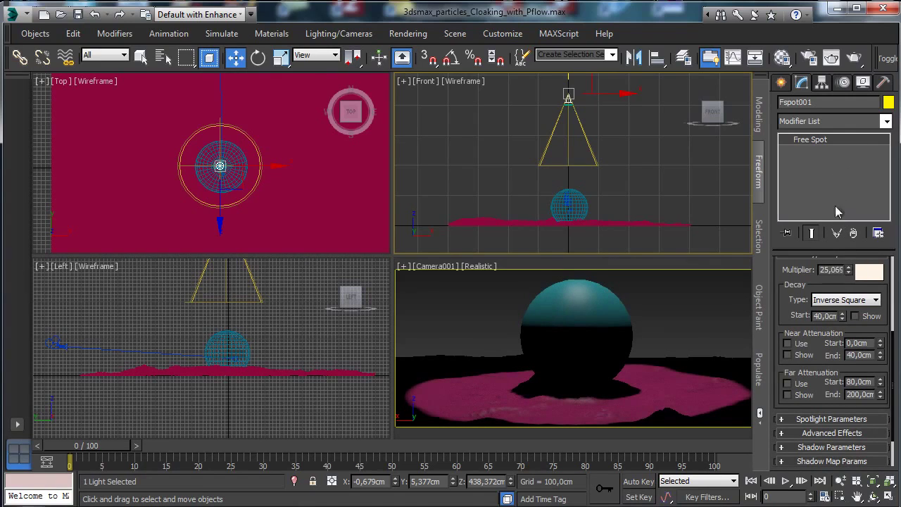
pyautogui.moveTo(847, 272); pyautogui.dragTo(848, 231)
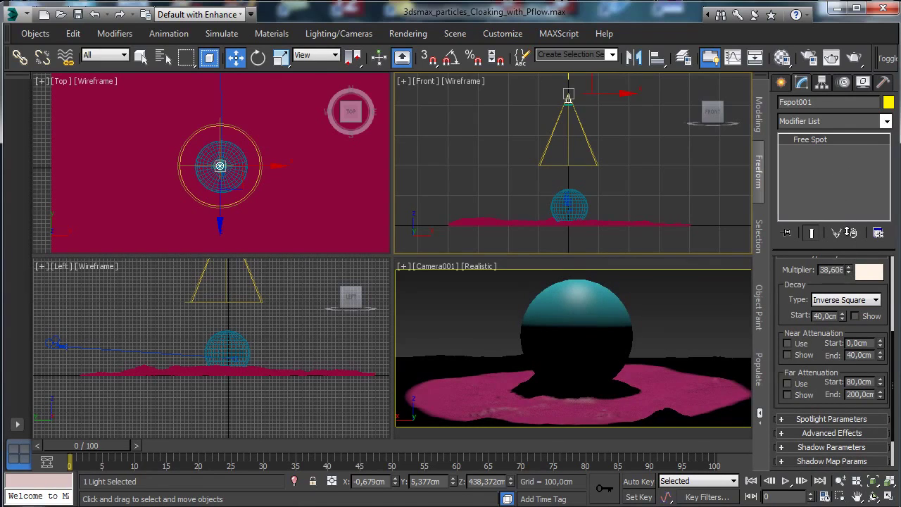
pyautogui.click(855, 316)
pyautogui.moveTo(841, 316); pyautogui.dragTo(853, 339)
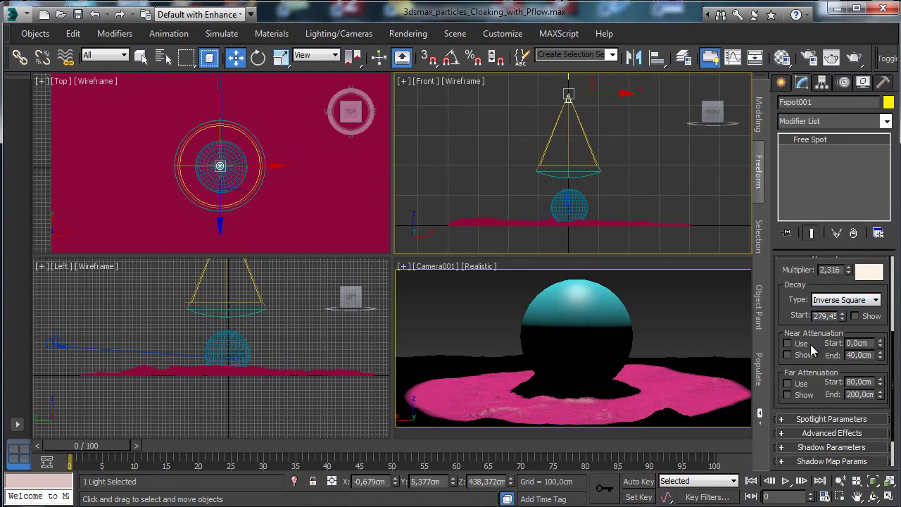
# Soften the spot light's cone with a hotspot of 36.6 and a falloff of 61.7
pyautogui.scroll(-2, 840, 352)
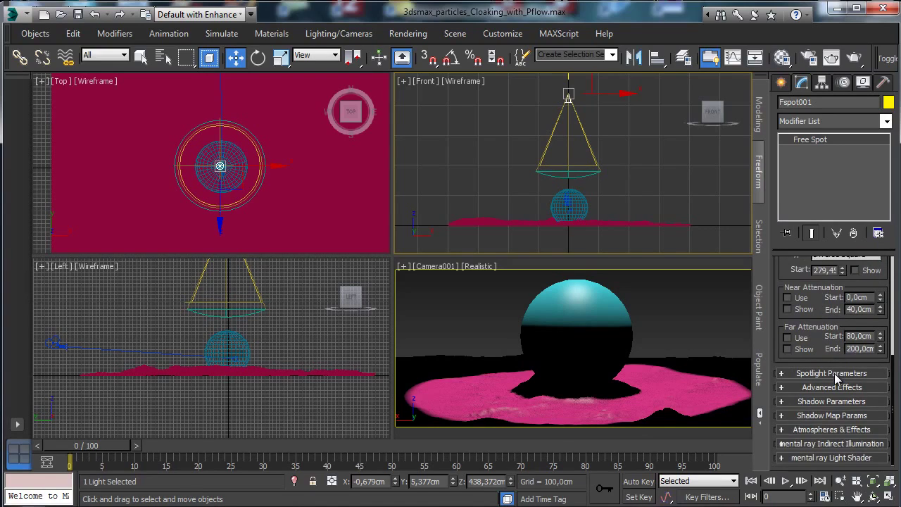
pyautogui.click(834, 373)
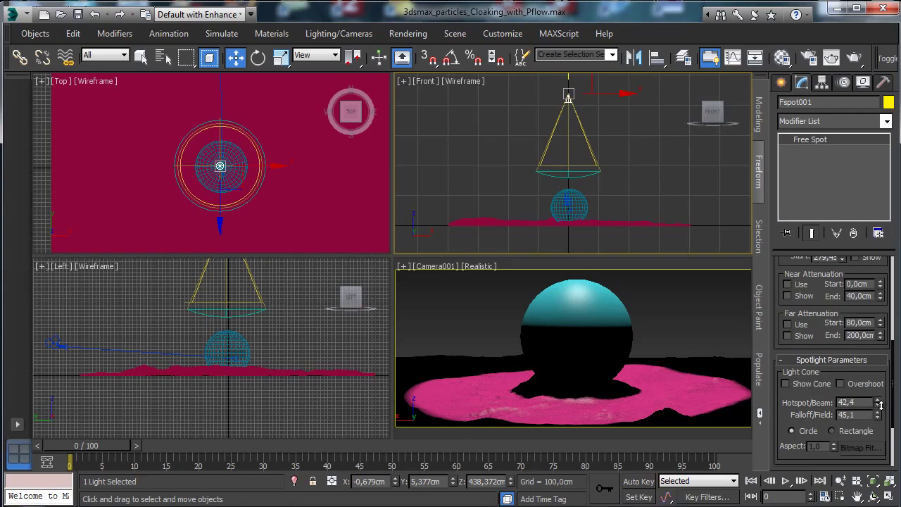
pyautogui.moveTo(879, 404); pyautogui.dragTo(886, 451)
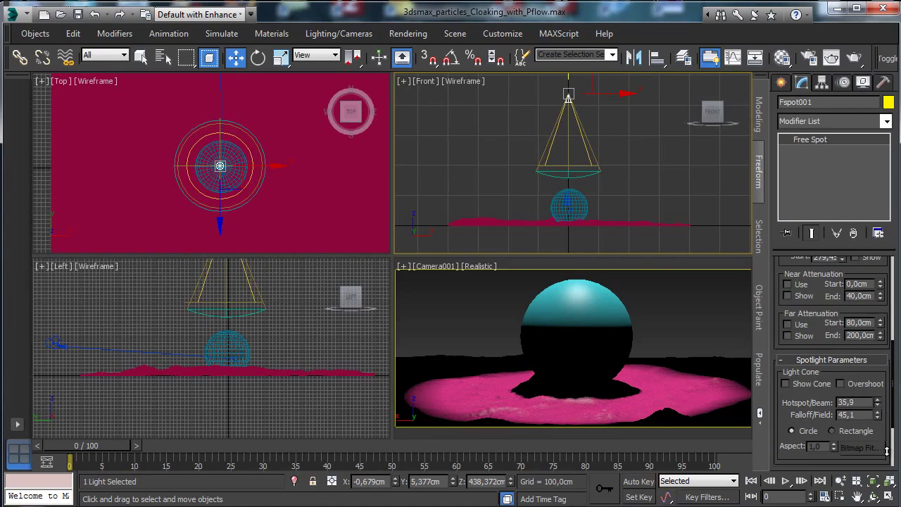
pyautogui.moveTo(877, 415); pyautogui.dragTo(873, 295)
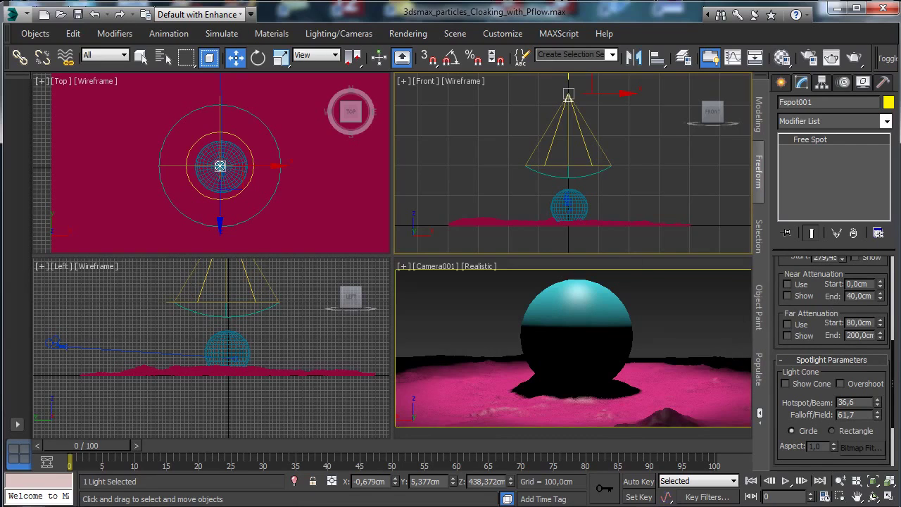
pyautogui.scroll(-3, 827, 332)
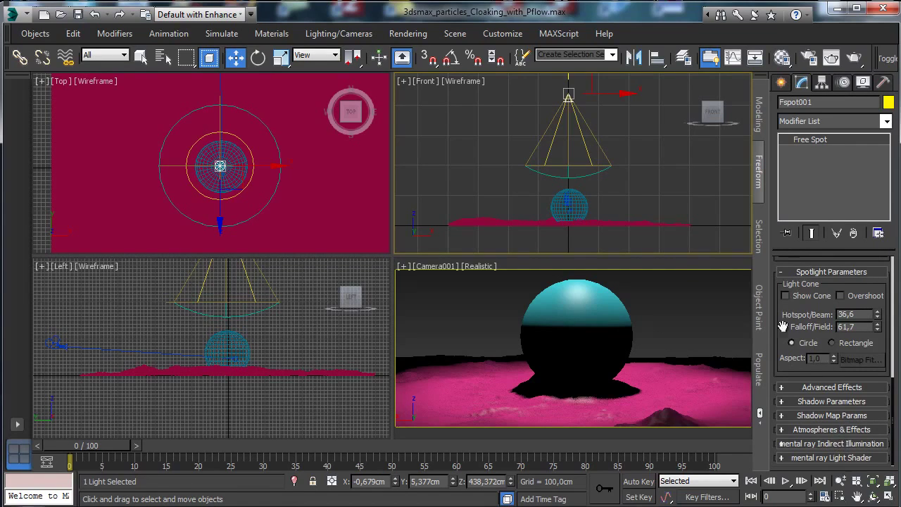
# Assign NVIDIA mental ray as the production renderer and set the skylight mode to Skylight Illumination from Final Gather (FG)
pyautogui.rightClick(435, 290)
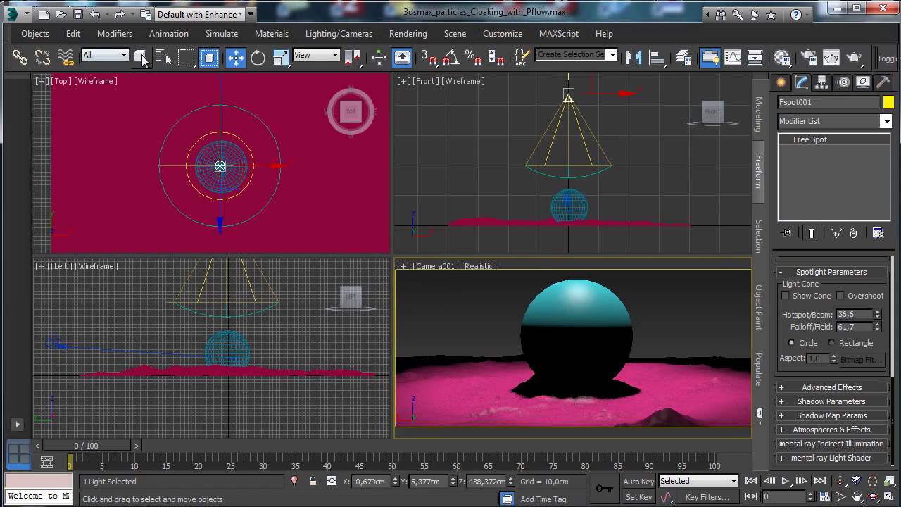
pyautogui.click(140, 56)
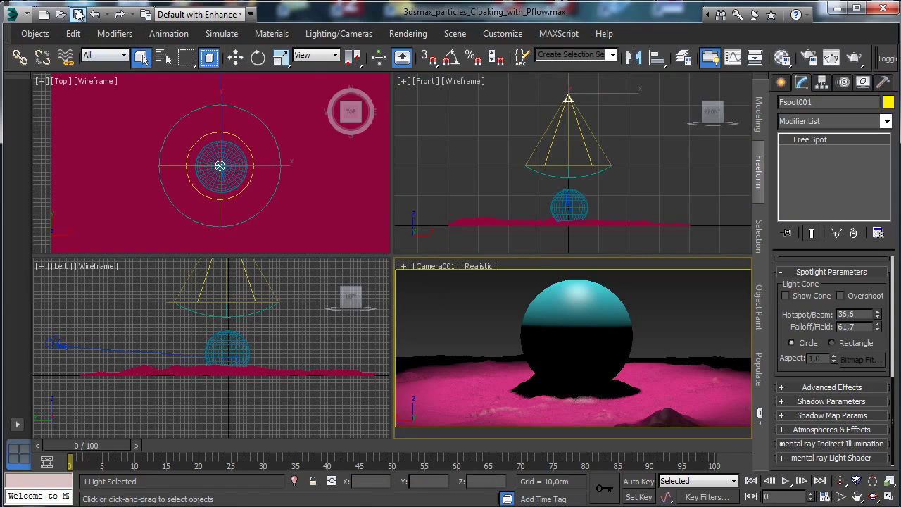
pyautogui.click(809, 58)
pyautogui.scroll(-5, 280, 376)
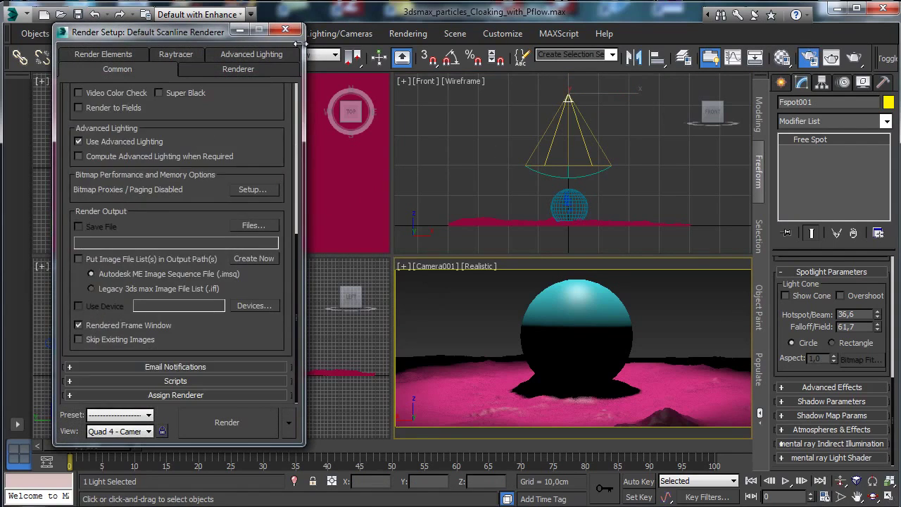
pyautogui.click(261, 393)
pyautogui.click(256, 335)
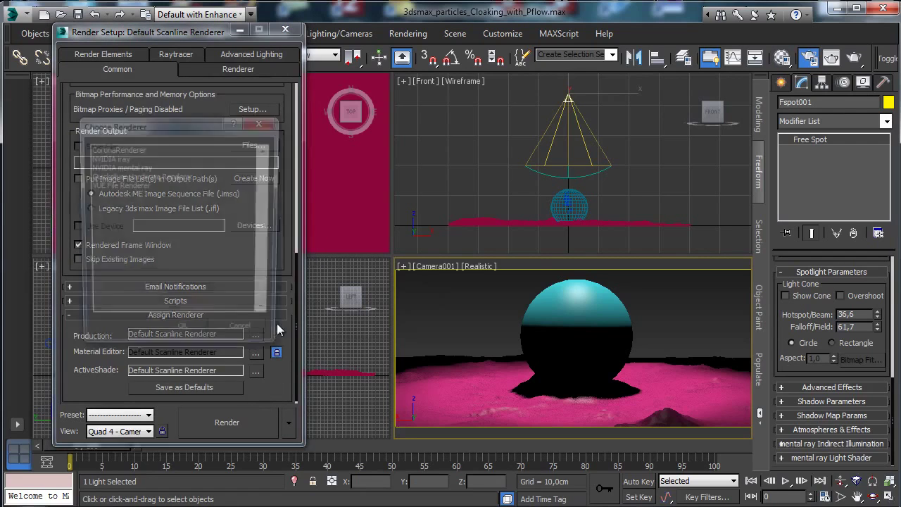
pyautogui.doubleClick(145, 167)
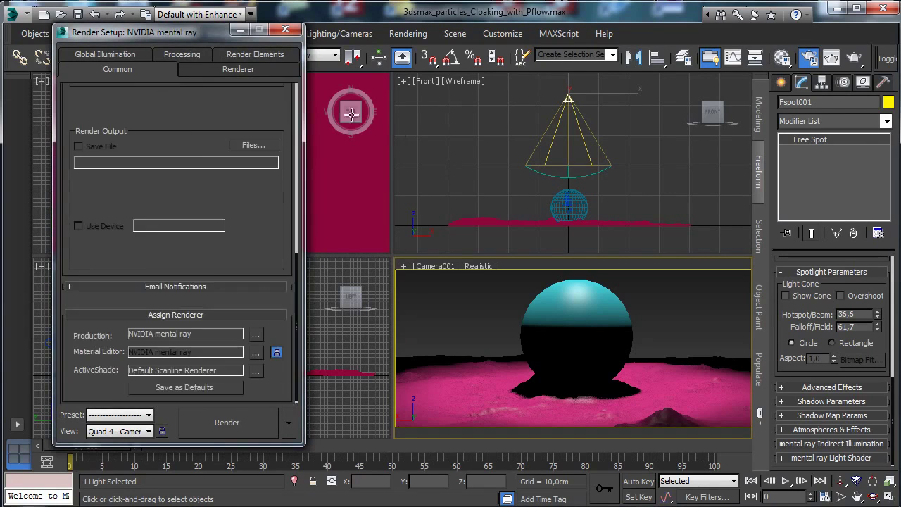
pyautogui.scroll(10, 192, 112)
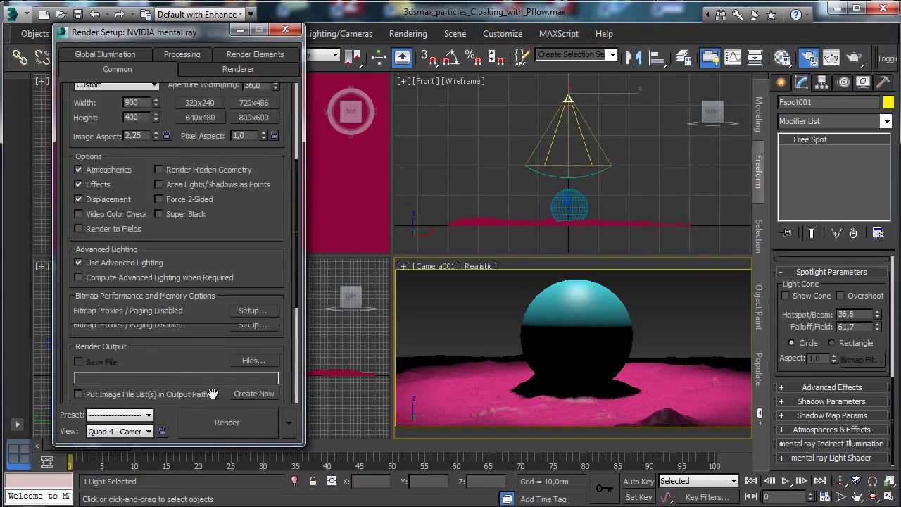
pyautogui.click(138, 55)
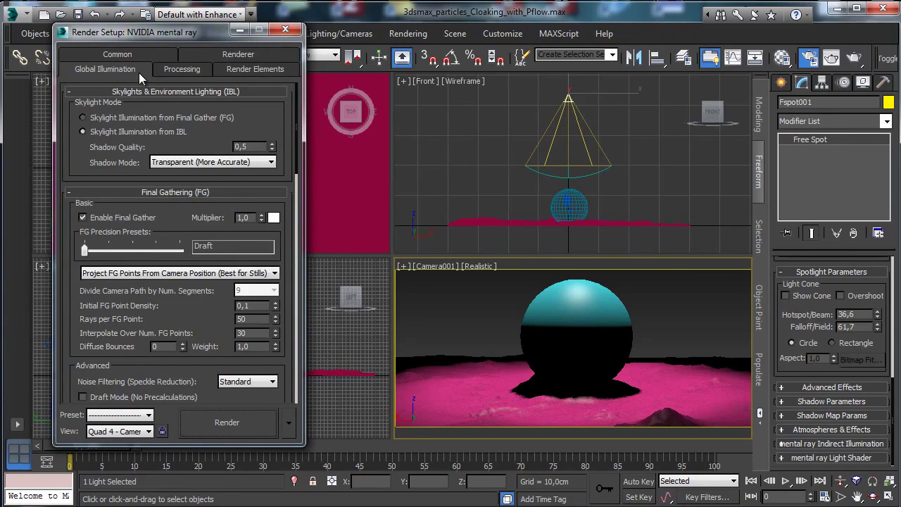
pyautogui.click(128, 117)
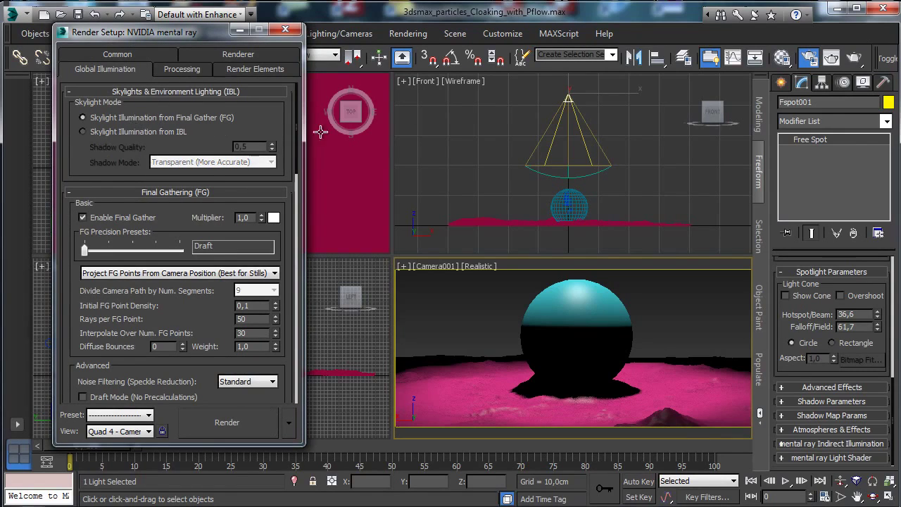
# Set the output width to 600 with the image aspect locked at 2.25, and test-render the camera view
pyautogui.click(106, 54)
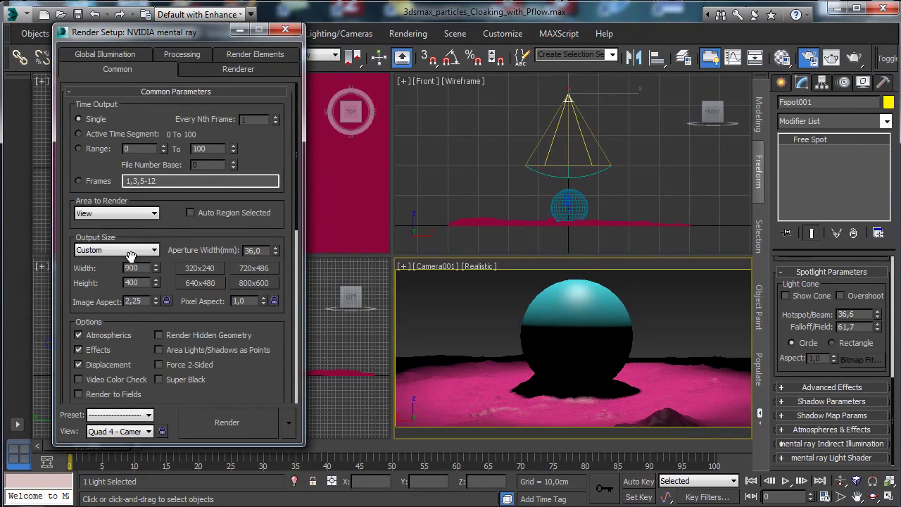
pyautogui.click(166, 300)
pyautogui.doubleClick(142, 266)
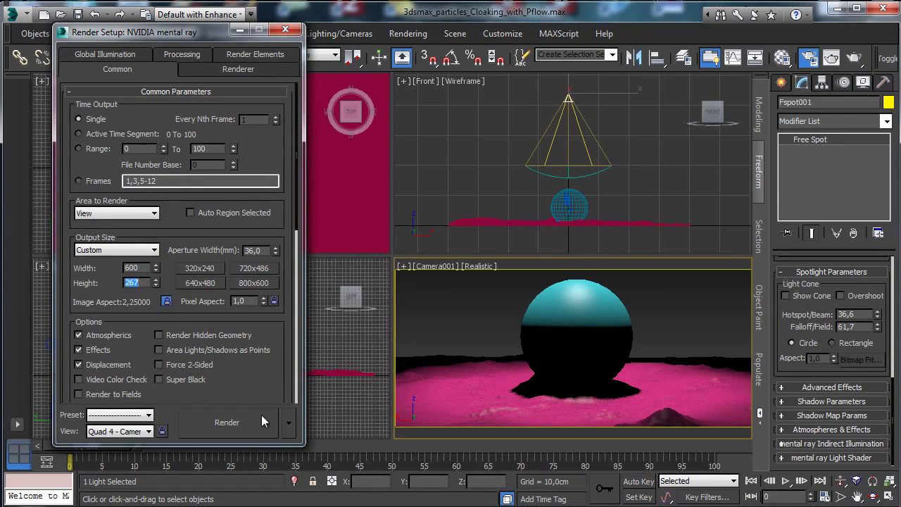
pyautogui.hotkey('shift', 'q')
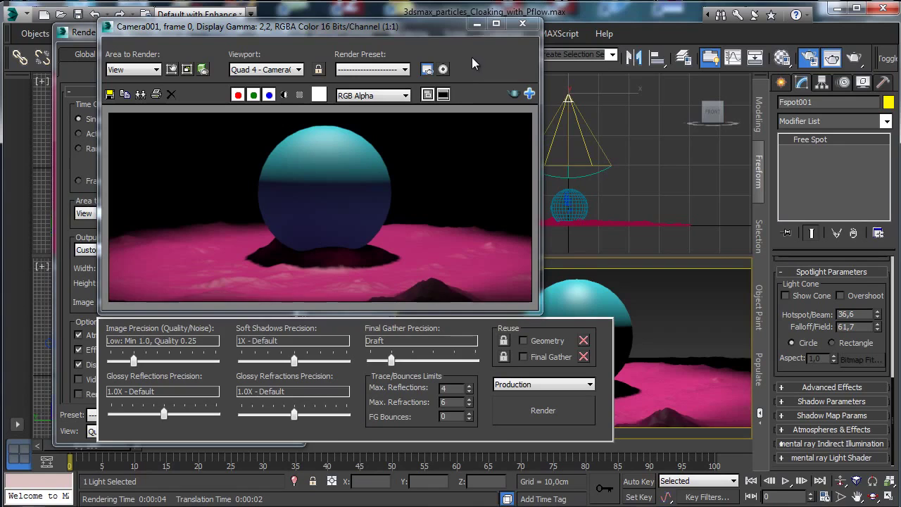
pyautogui.click(476, 26)
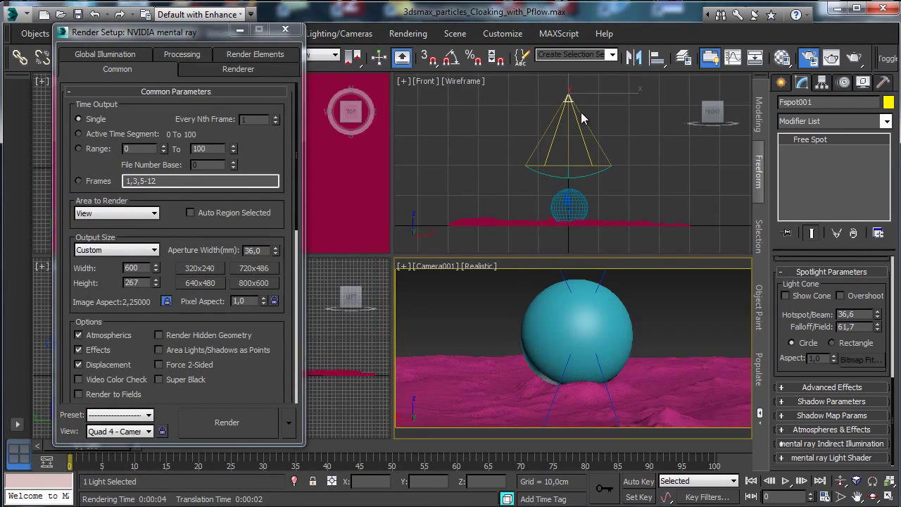
pyautogui.click(285, 29)
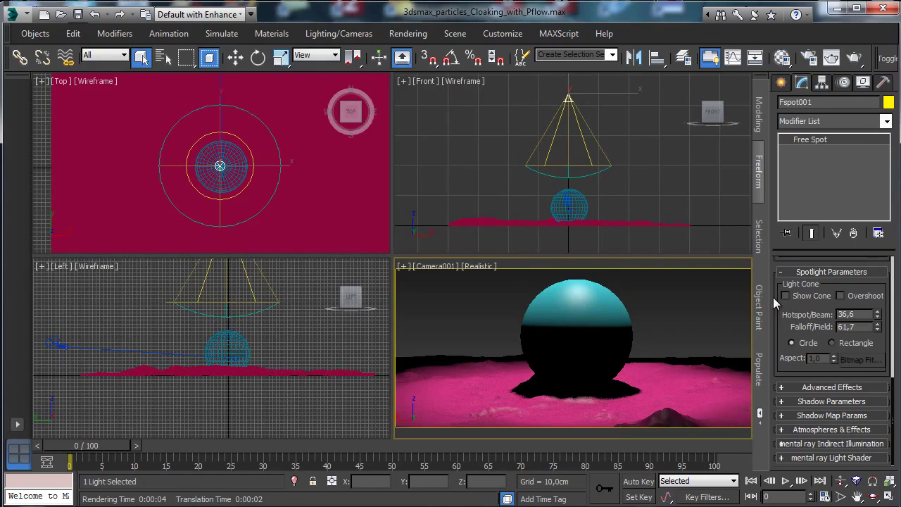
# Delete the free spot light above the sphere
pyautogui.click(780, 83)
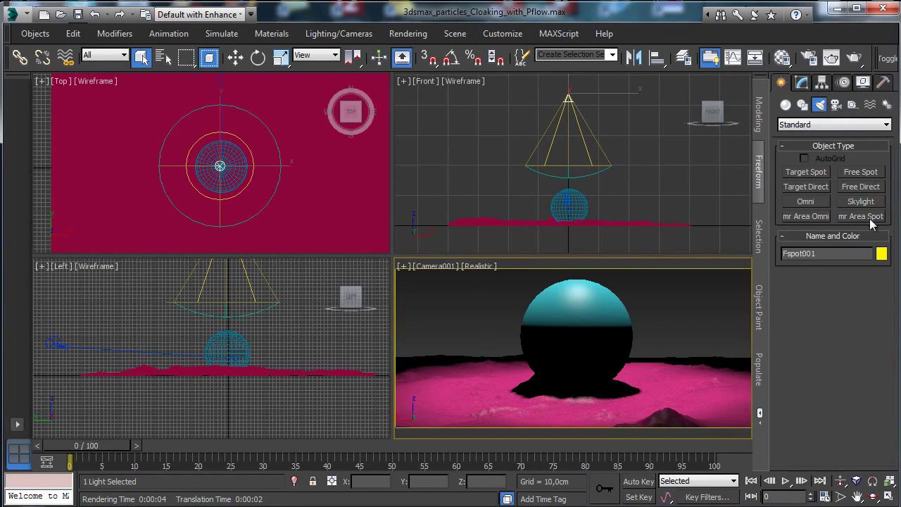
pyautogui.press('Delete')
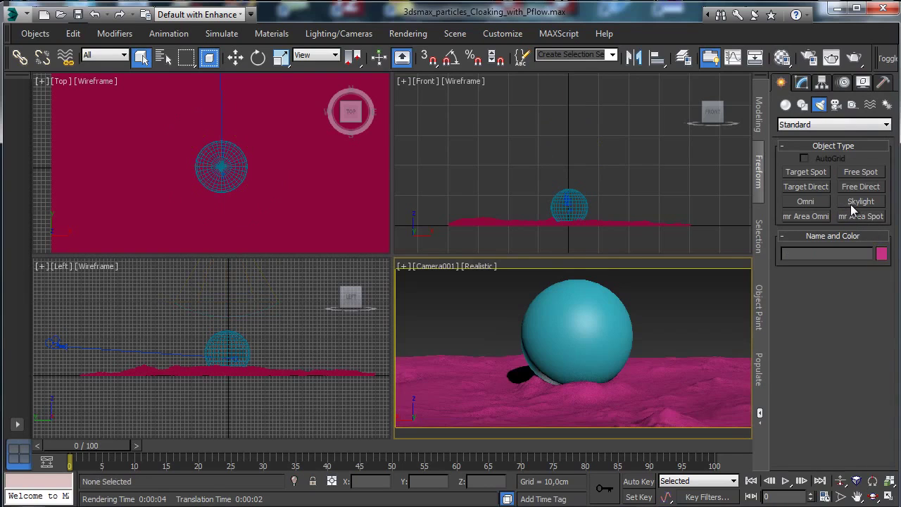
# Create an mr Area Spot light high above the sphere, aimed straight down at its base
pyautogui.click(845, 216)
pyautogui.moveTo(567, 93); pyautogui.dragTo(567, 220)
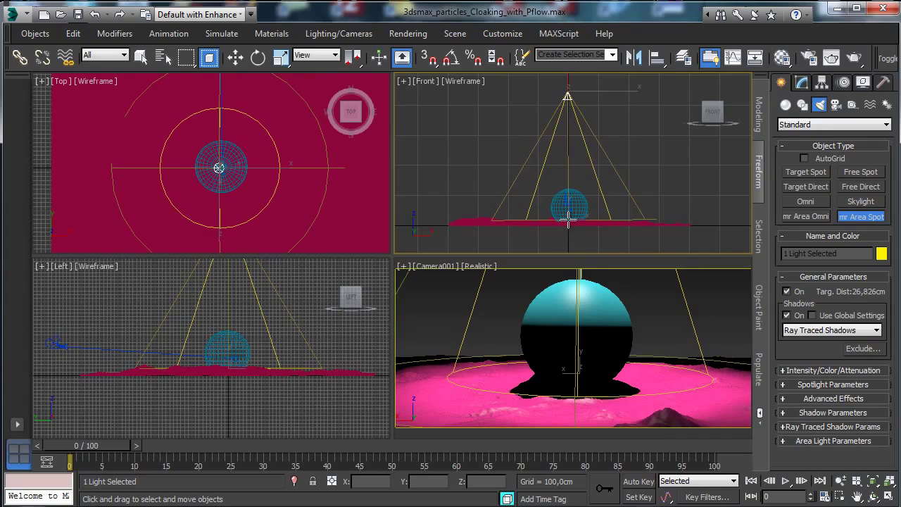
pyautogui.moveTo(568, 220); pyautogui.dragTo(568, 222)
pyautogui.click(141, 57)
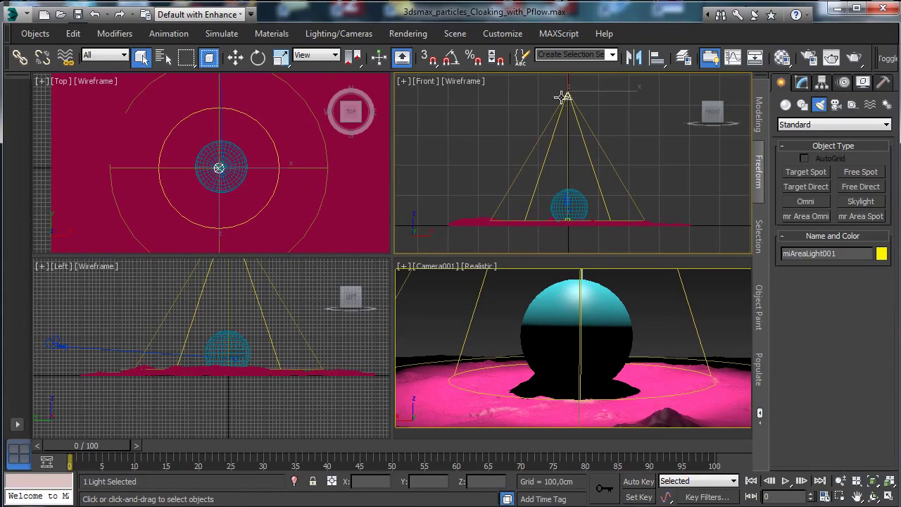
# Set the area spot light's shape type to Disc with a radius of 28.34 cm
pyautogui.click(802, 83)
pyautogui.scroll(-2, 841, 288)
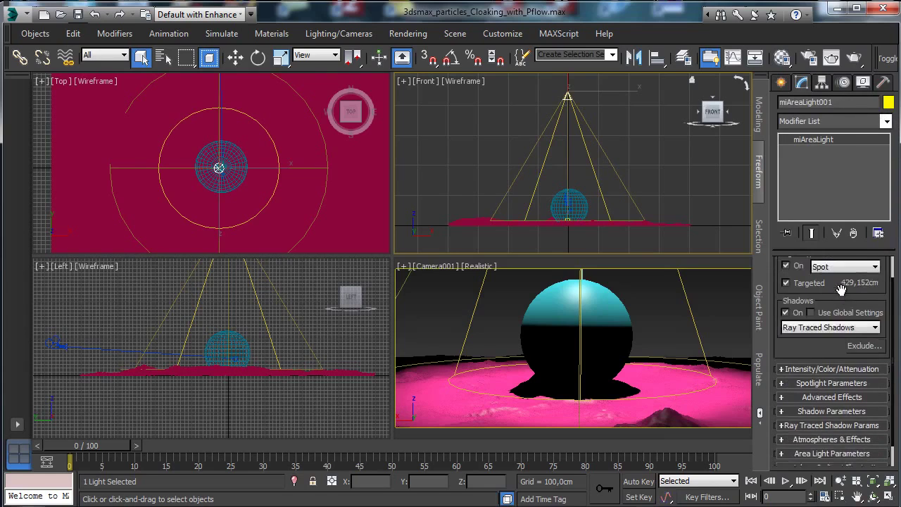
pyautogui.scroll(-1, 841, 288)
pyautogui.click(845, 430)
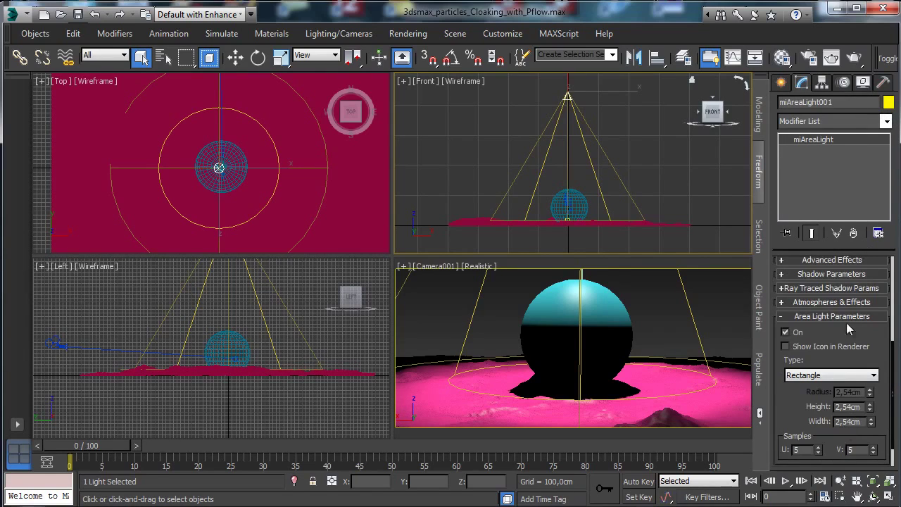
pyautogui.click(826, 375)
pyautogui.click(823, 399)
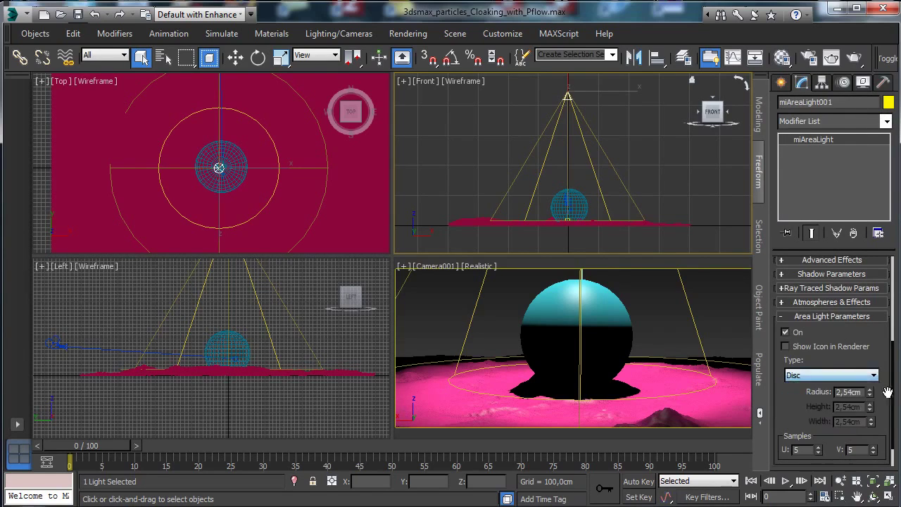
pyautogui.moveTo(869, 391); pyautogui.dragTo(852, 249)
# Name the second sample material "Metal sphere" and assign it to Robot_Sphere
pyautogui.click(577, 329)
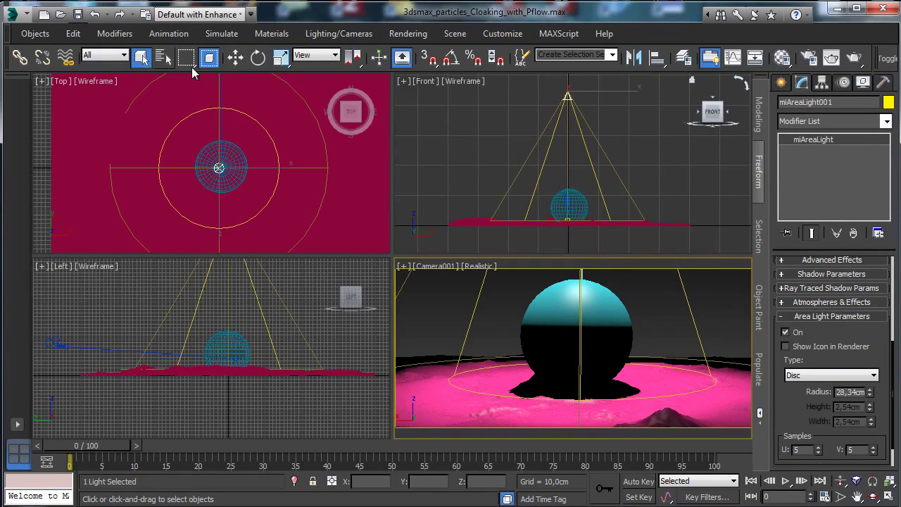
pyautogui.click(613, 310)
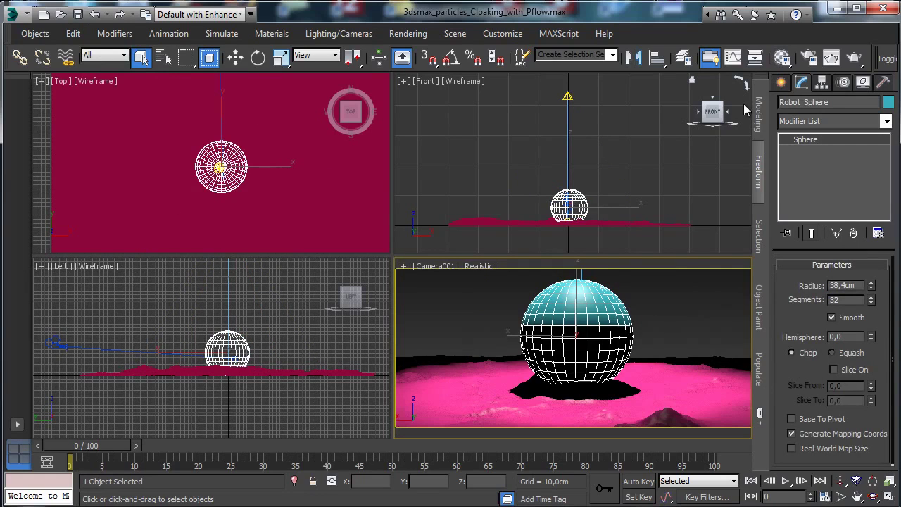
pyautogui.click(781, 57)
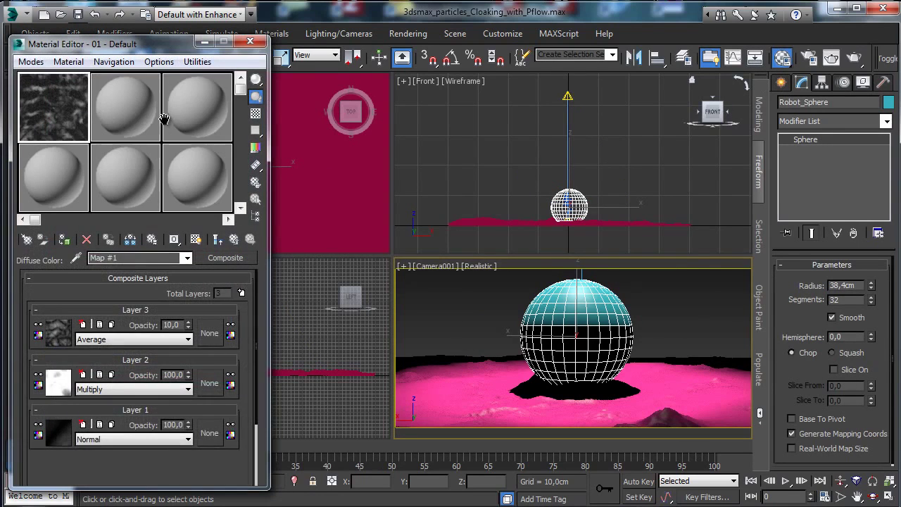
pyautogui.doubleClick(141, 257)
pyautogui.write('M')
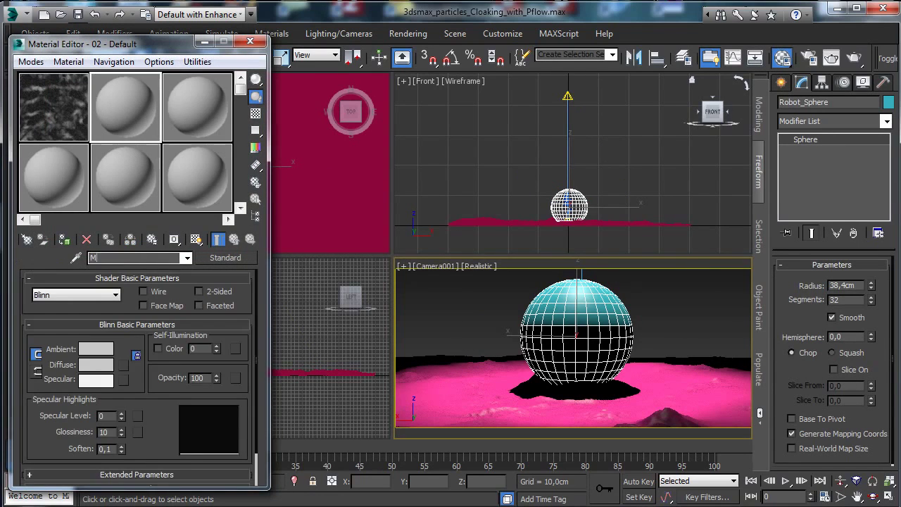
pyautogui.write('etal sphere')
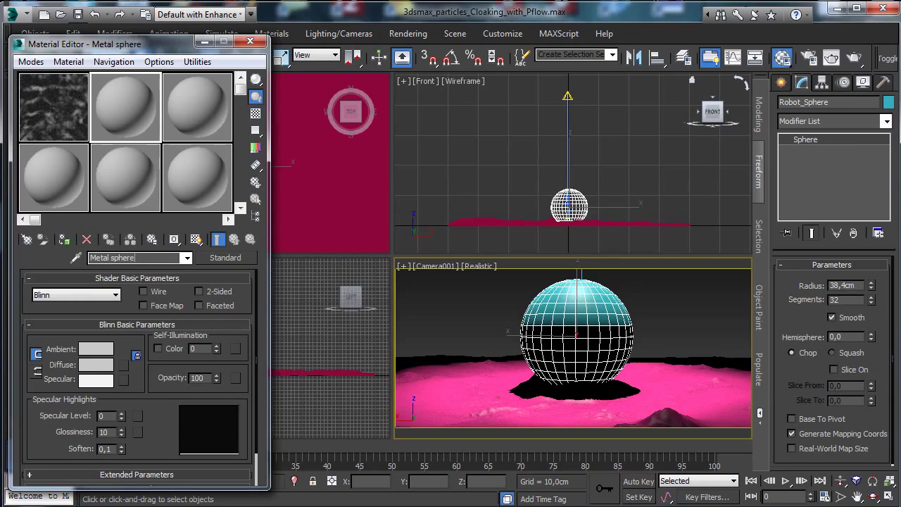
pyautogui.click(64, 239)
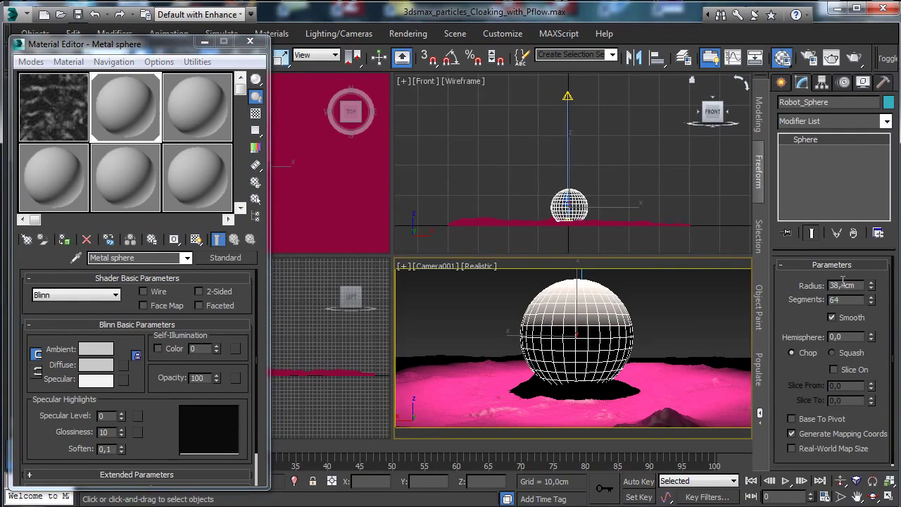
# Set the sphere's segments to 64 and change the Metal sphere material's type to Arch & Design
pyautogui.press('Return')
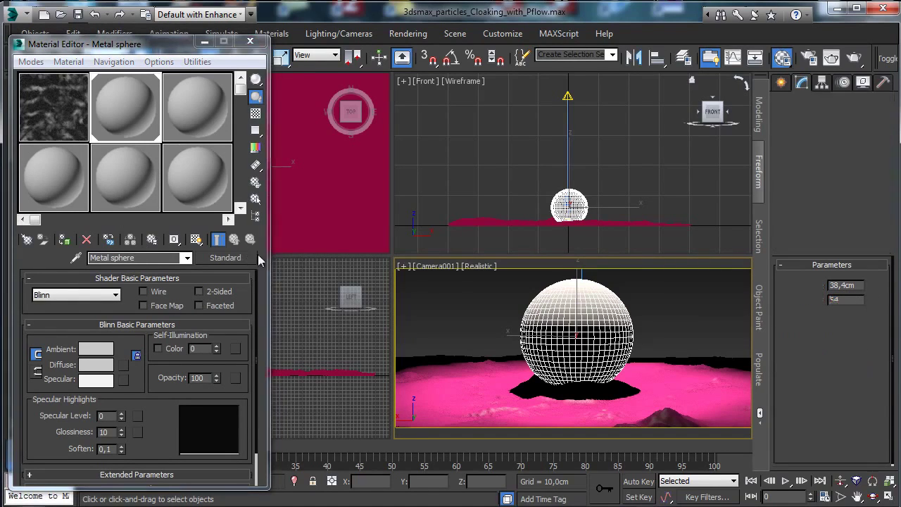
pyautogui.click(243, 257)
pyautogui.doubleClick(135, 286)
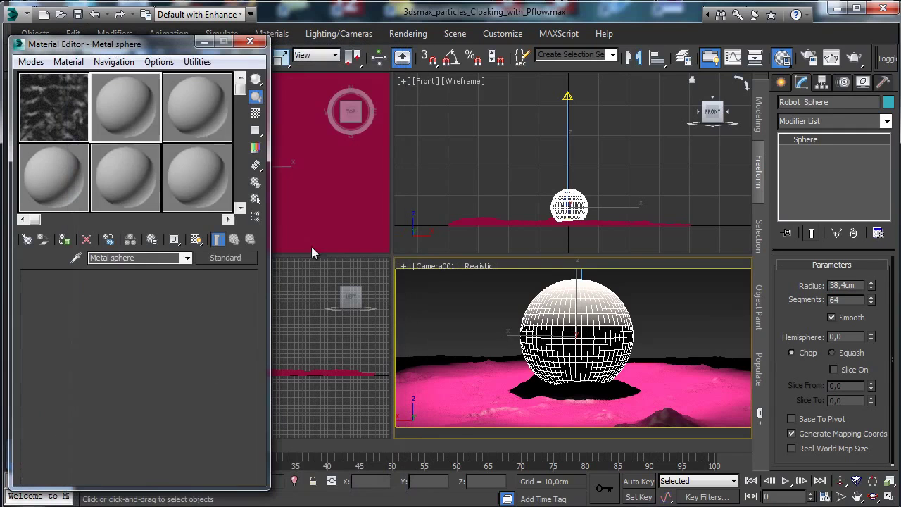
pyautogui.moveTo(149, 50); pyautogui.dragTo(218, 51)
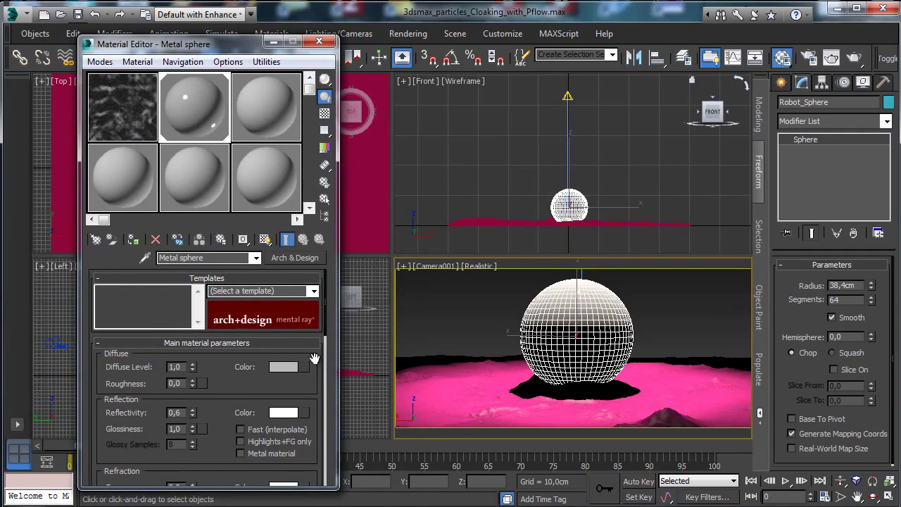
# Darken the Metal sphere material's diffuse color to dark grey and set its reflectivity to 0.7
pyautogui.click(305, 368)
pyautogui.click(356, 479)
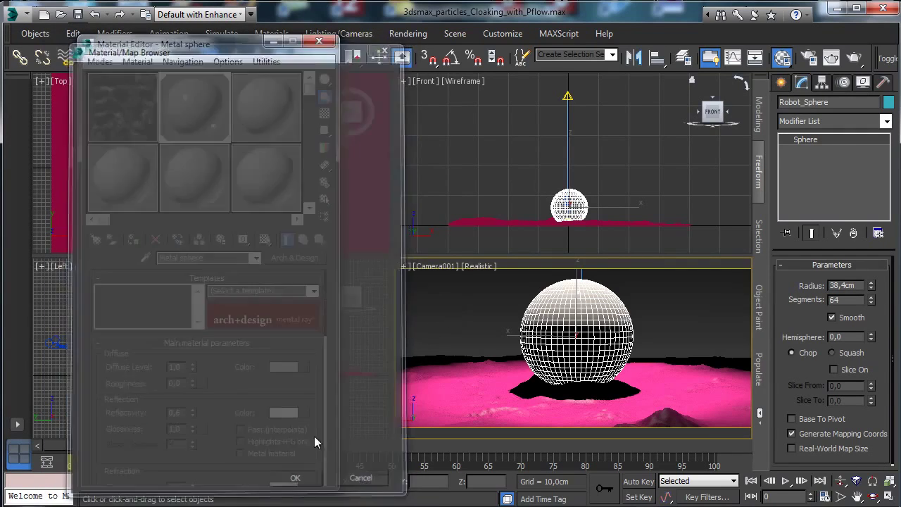
pyautogui.click(289, 367)
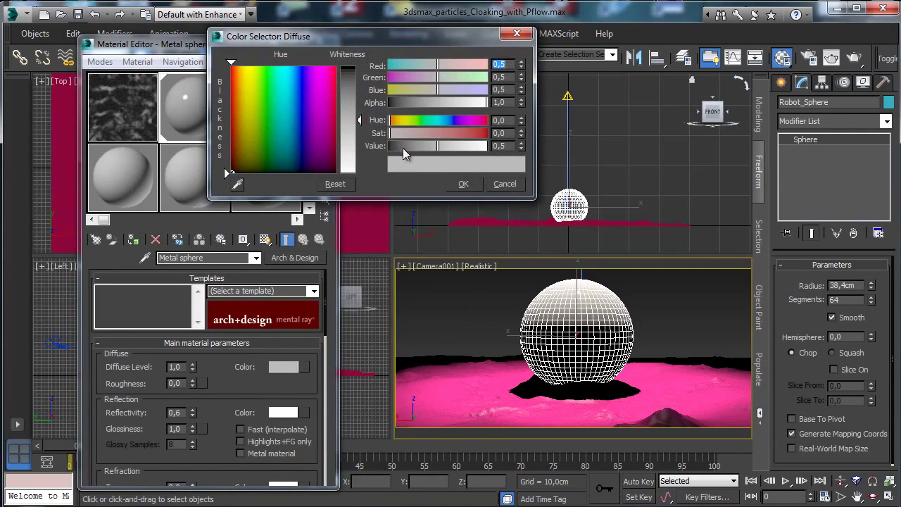
pyautogui.click(403, 147)
pyautogui.click(463, 184)
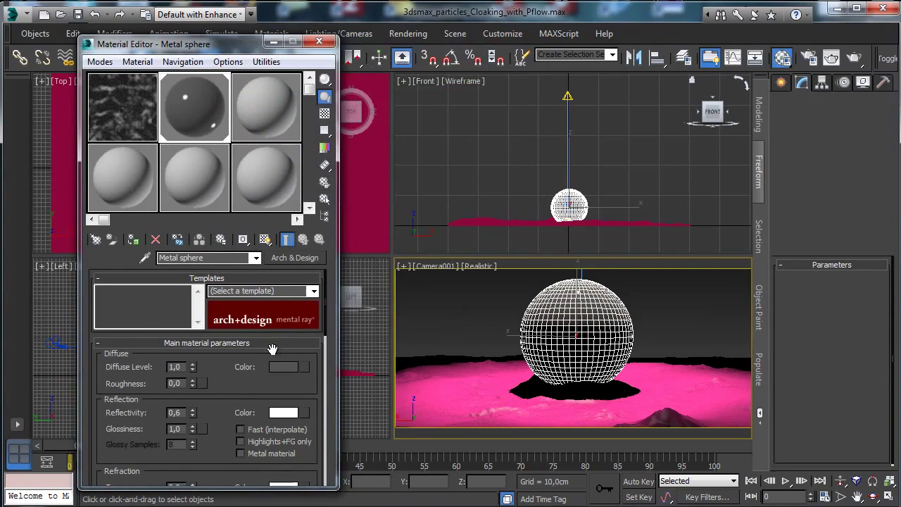
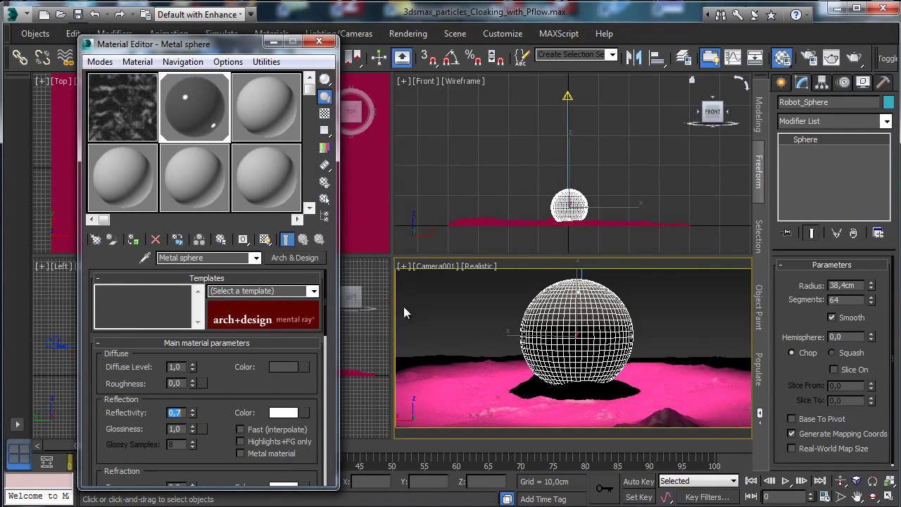
# Set the Metal sphere material's anisotropy to 0.11 and its index of refraction to 5
pyautogui.scroll(-2, 213, 388)
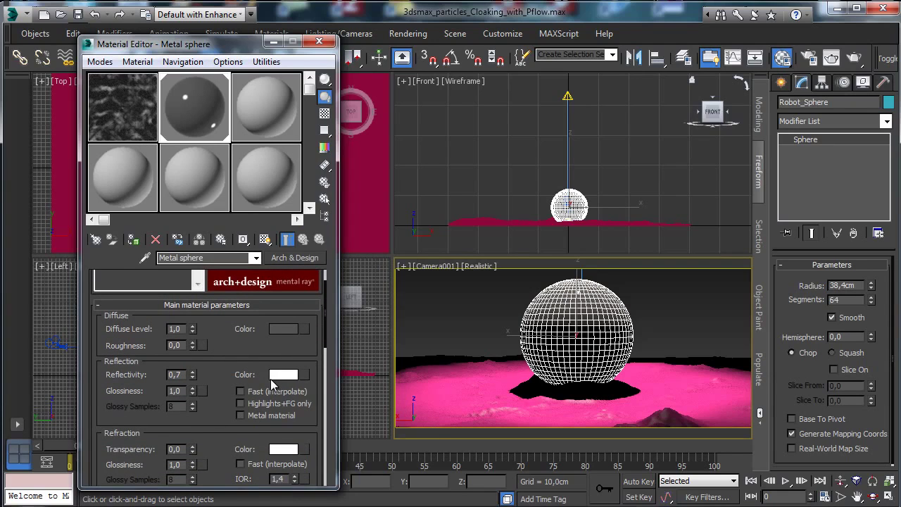
pyautogui.moveTo(216, 366); pyautogui.dragTo(193, 258)
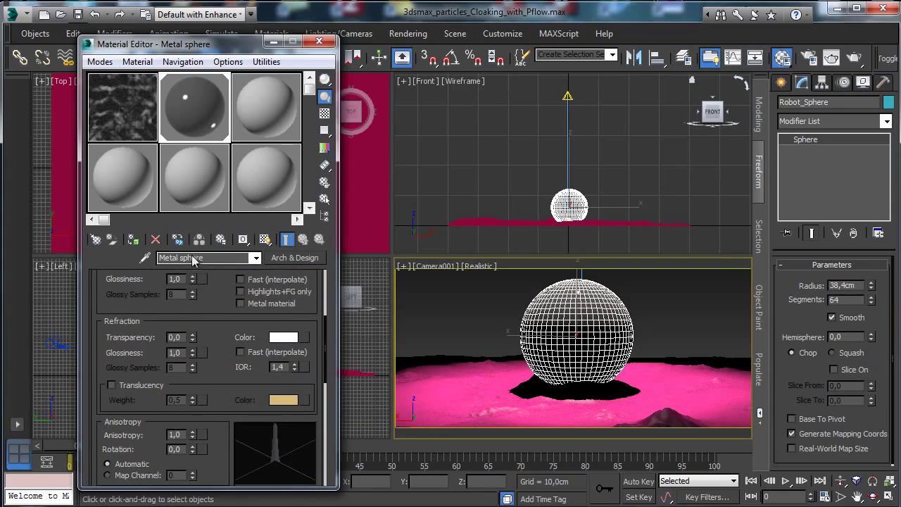
pyautogui.scroll(-6, 208, 338)
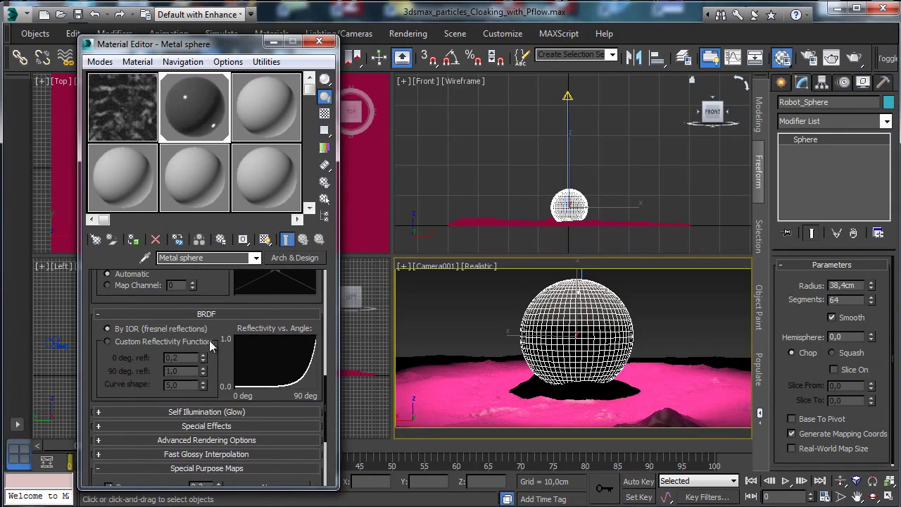
pyautogui.moveTo(221, 285); pyautogui.dragTo(206, 401)
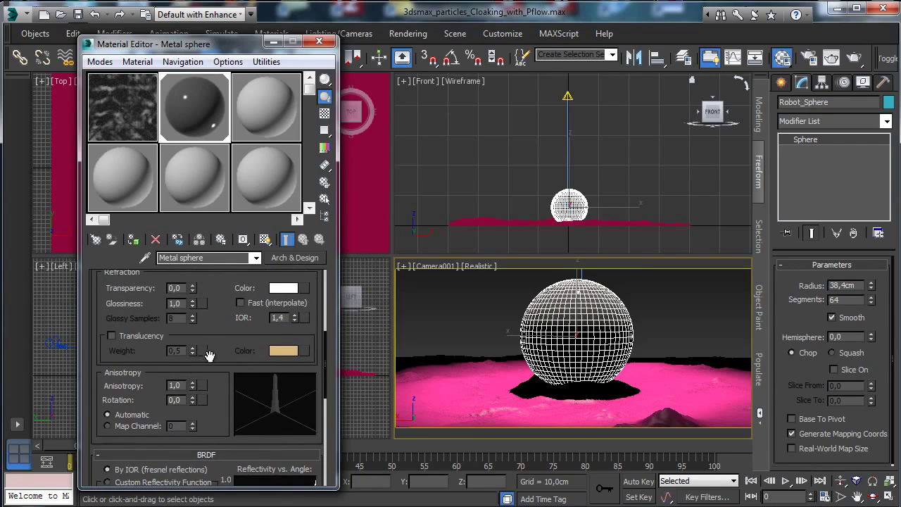
pyautogui.moveTo(208, 356); pyautogui.dragTo(201, 396)
pyautogui.moveTo(193, 431); pyautogui.dragTo(194, 458)
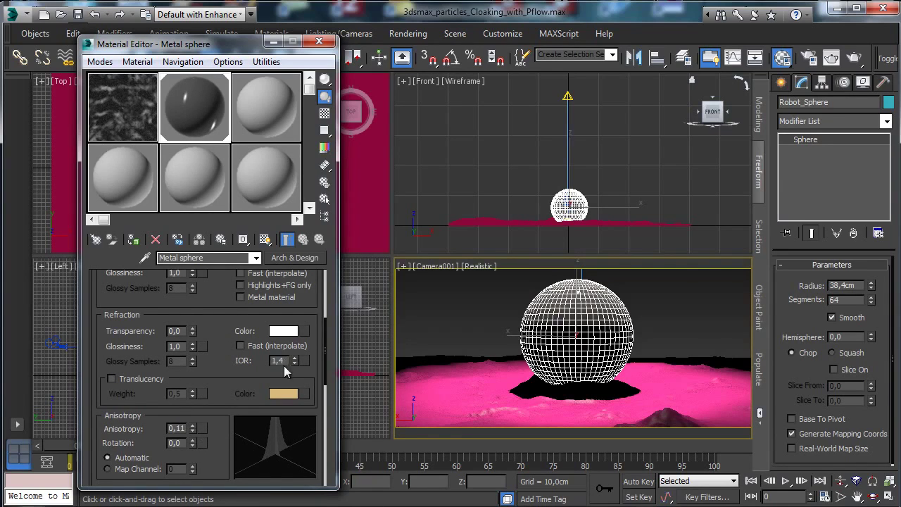
pyautogui.write('5')
pyautogui.press('Return')
pyautogui.scroll(5, 204, 315)
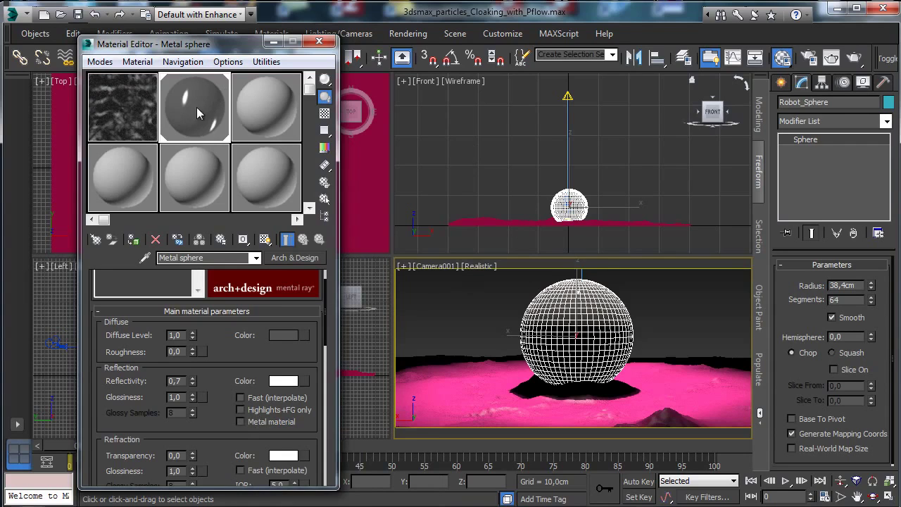
# Lower the reflection glossiness to 0.92 and preview the Metal sphere sample against the checkered background
pyautogui.moveTo(192, 399); pyautogui.dragTo(192, 408)
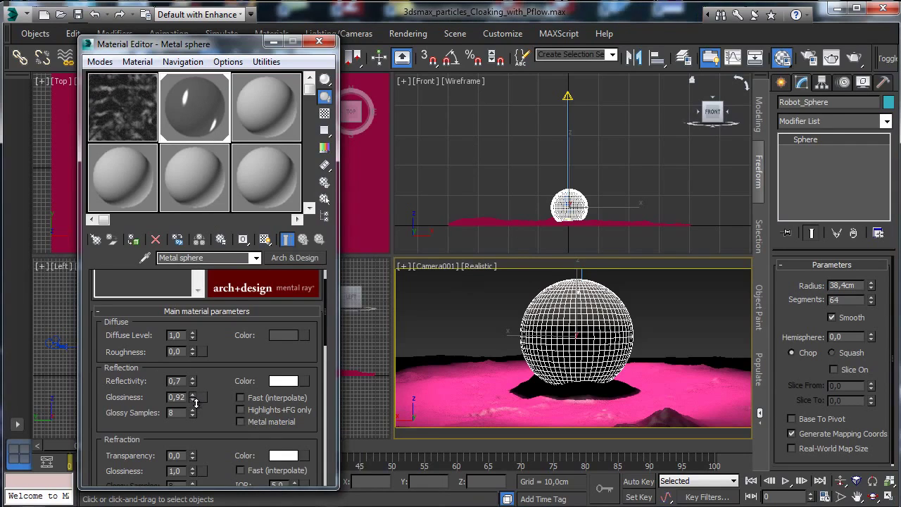
pyautogui.click(324, 116)
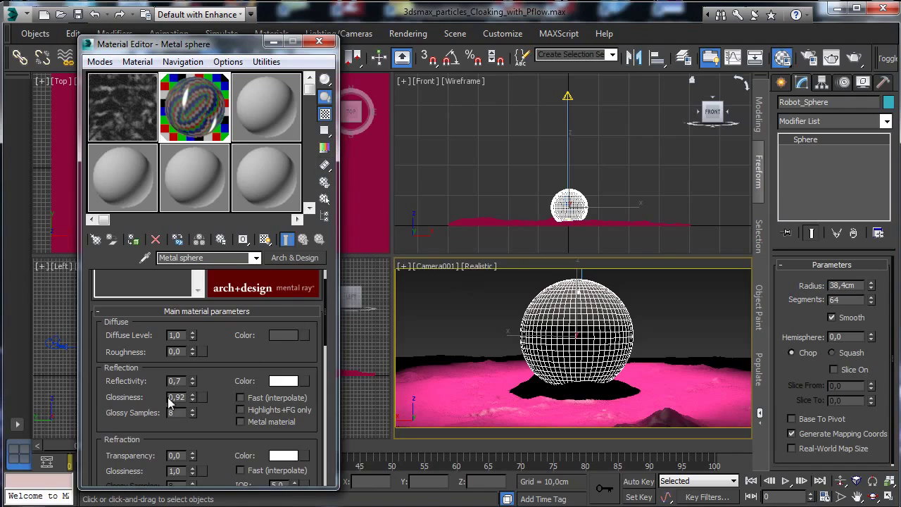
# Name the third sample material "Terrain" and assign it to the terrain object
pyautogui.click(427, 356)
pyautogui.click(282, 110)
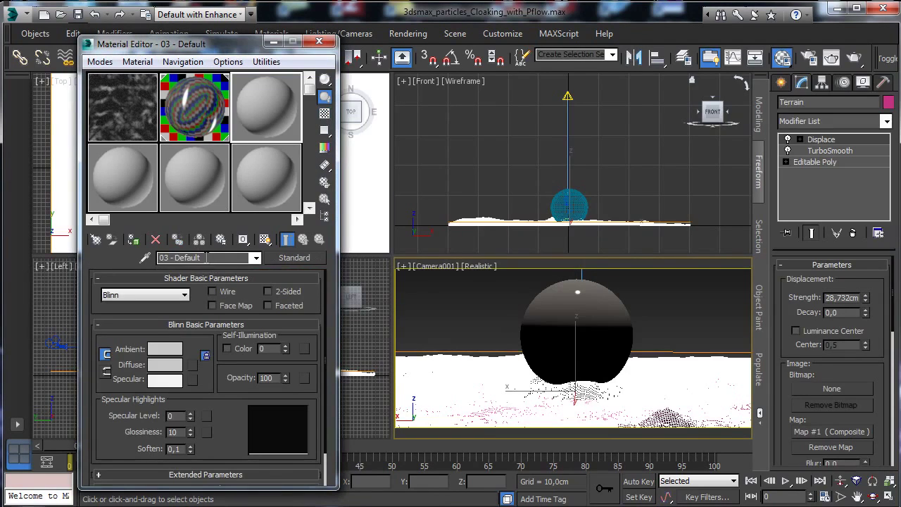
pyautogui.click(206, 257)
pyautogui.write('Terrain')
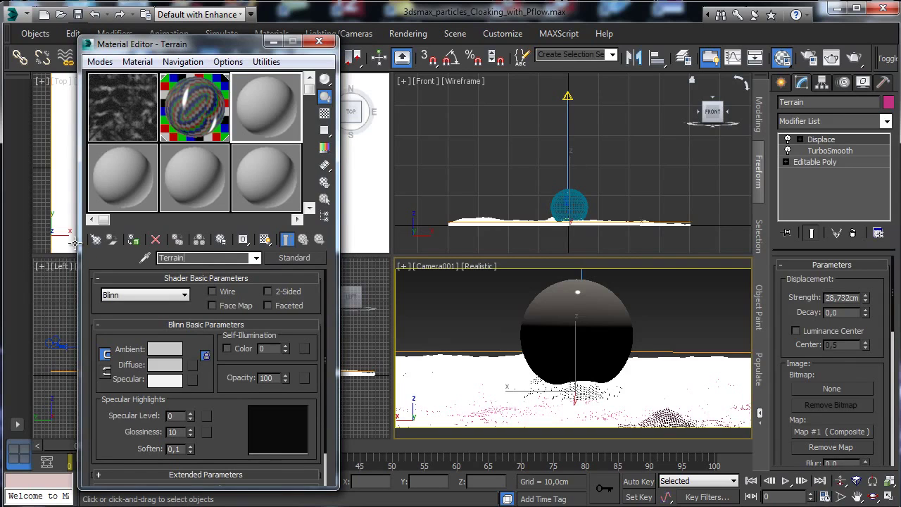
pyautogui.click(133, 240)
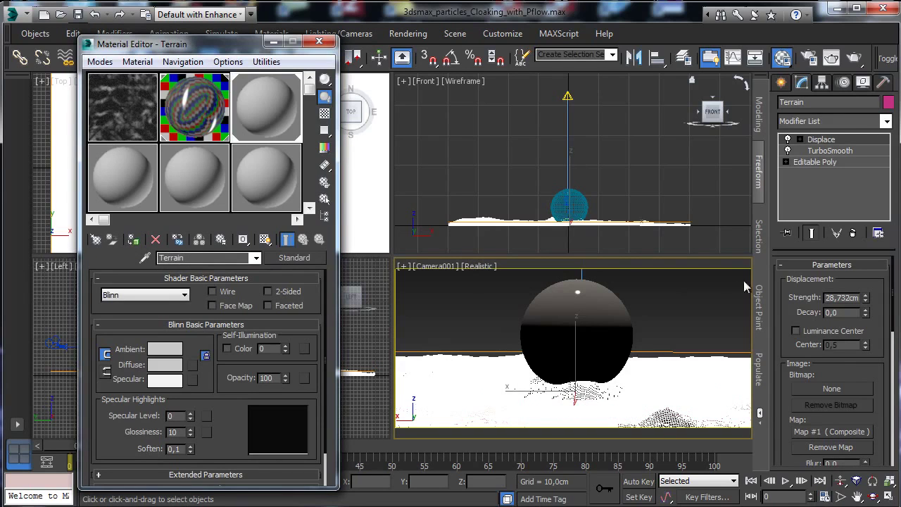
# Change the Terrain material's type to Arch & Design
pyautogui.click(310, 256)
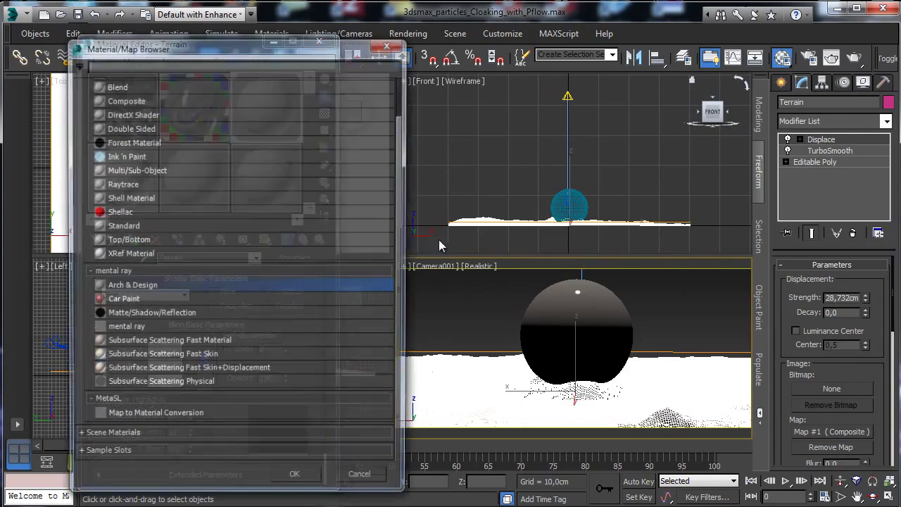
pyautogui.doubleClick(147, 287)
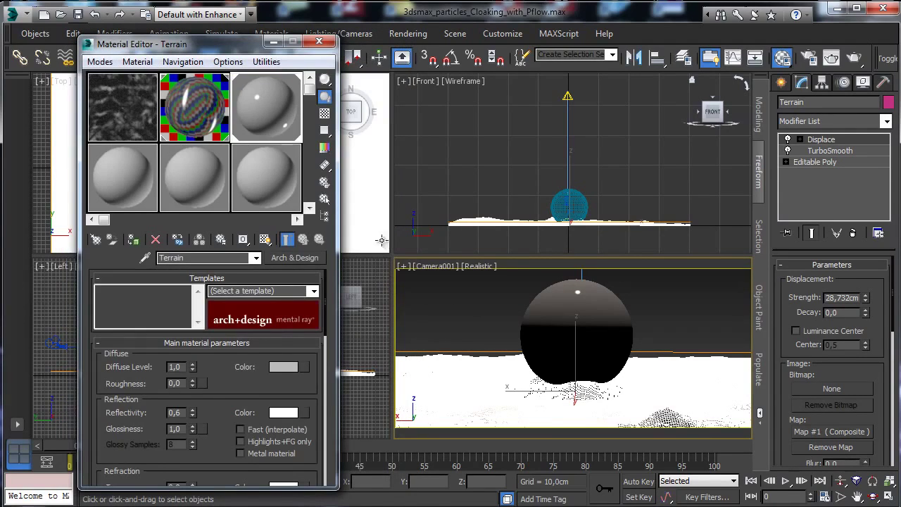
# Assign a Substance map to the diffuse color of the Terrain material
pyautogui.moveTo(223, 389); pyautogui.dragTo(205, 319)
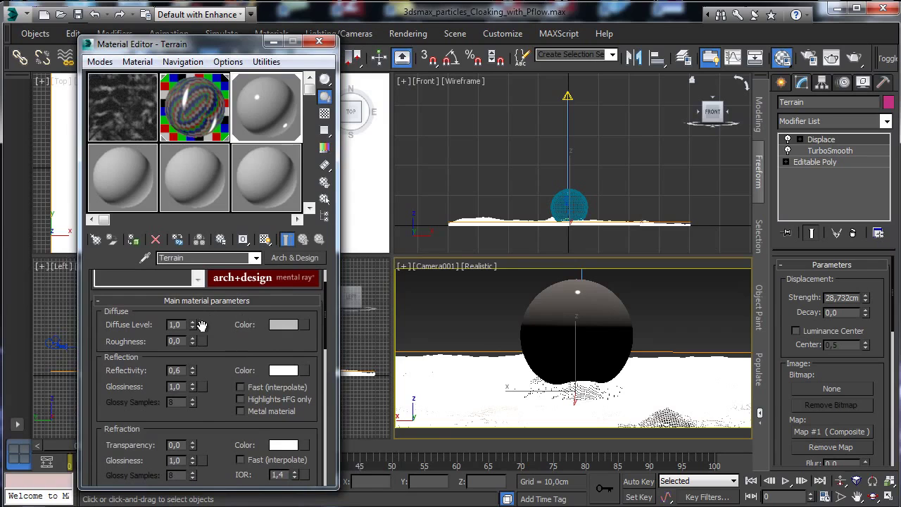
pyautogui.click(305, 325)
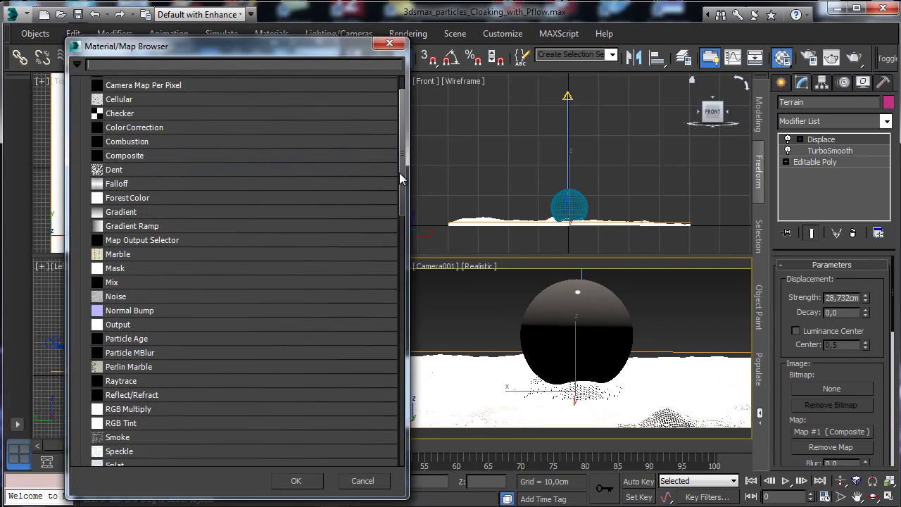
pyautogui.moveTo(401, 174); pyautogui.dragTo(393, 226)
pyautogui.doubleClick(124, 333)
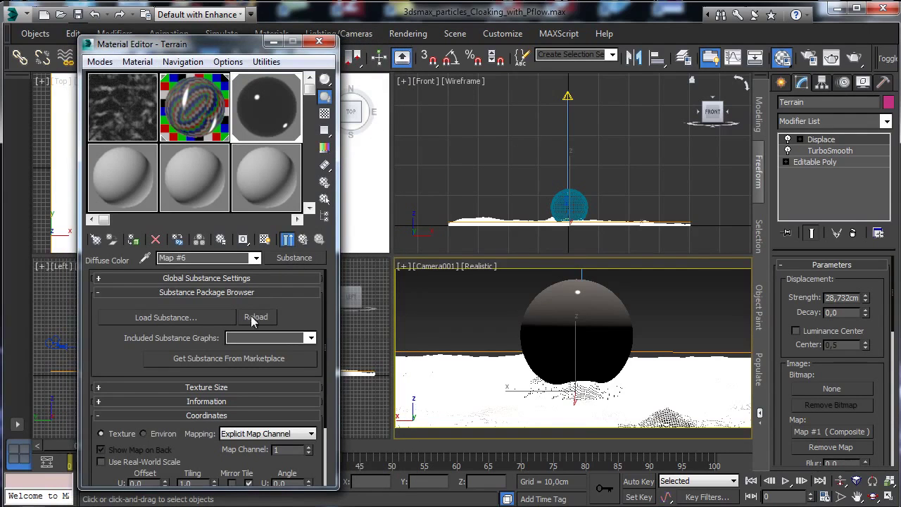
# Load Dry_Ground_01.sbsar from the Substance textures folder and display the Terrain material in the viewport
pyautogui.click(211, 319)
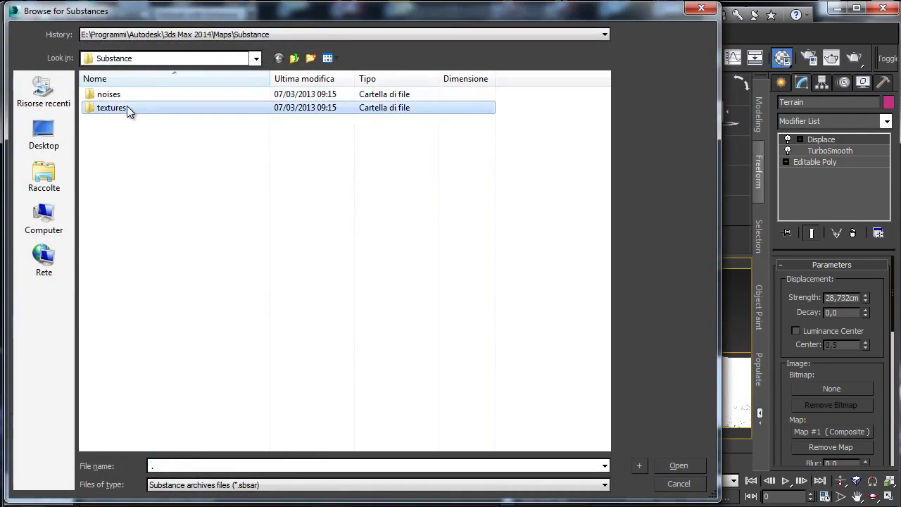
pyautogui.doubleClick(128, 107)
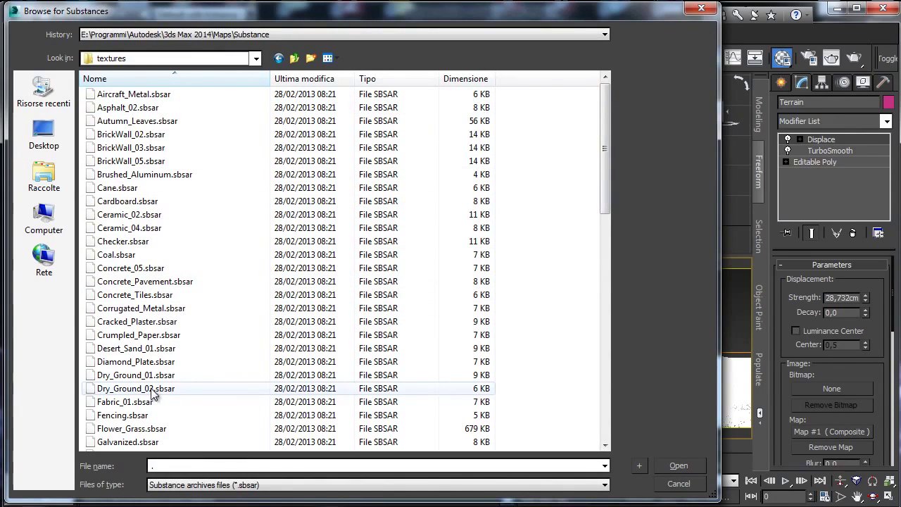
pyautogui.click(159, 388)
pyautogui.click(668, 465)
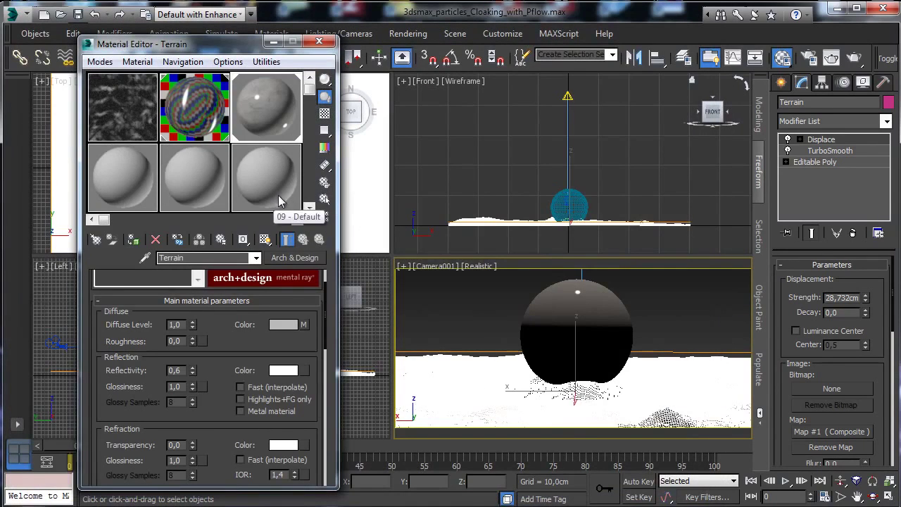
pyautogui.click(266, 241)
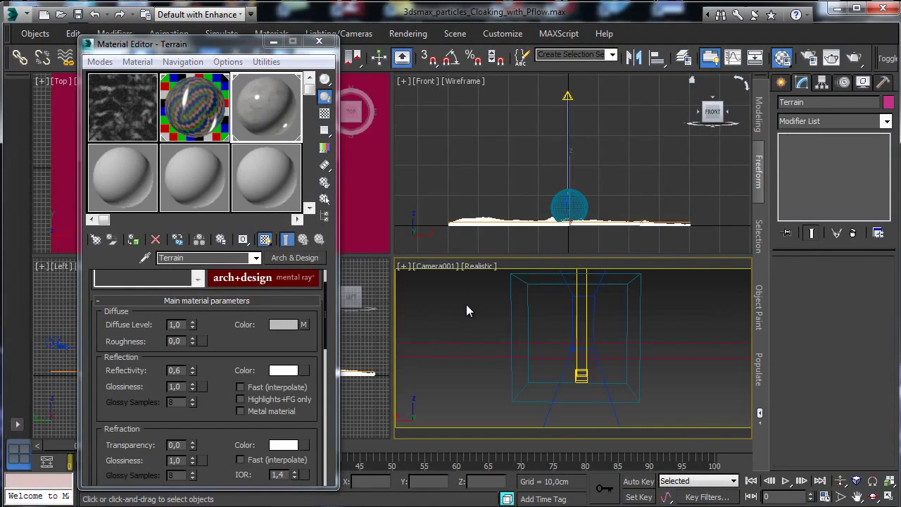
pyautogui.click(466, 303)
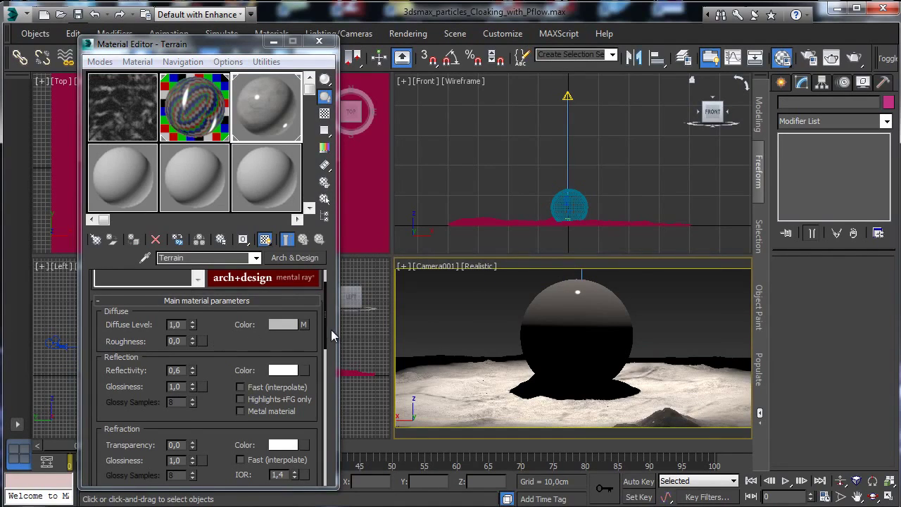
# Switch the diffuse Substance map's texture size to absolute and set its width to 2048
pyautogui.click(307, 324)
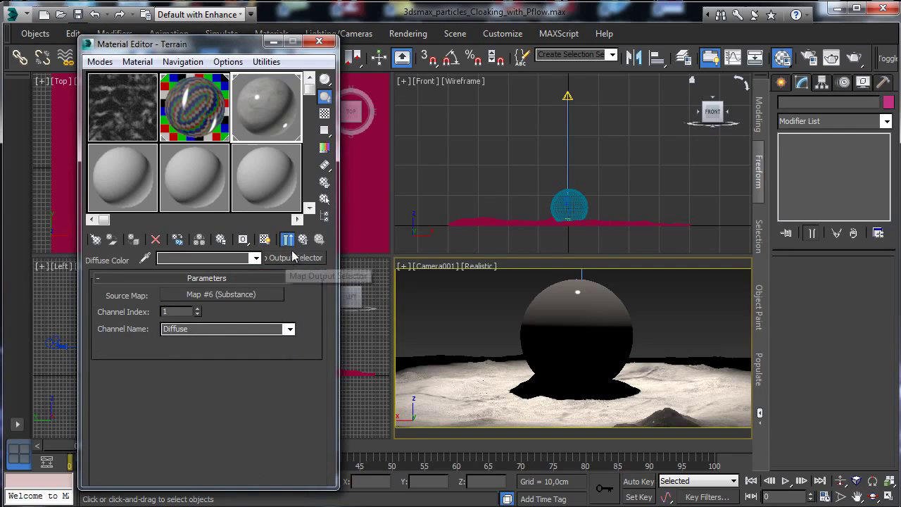
pyautogui.click(250, 296)
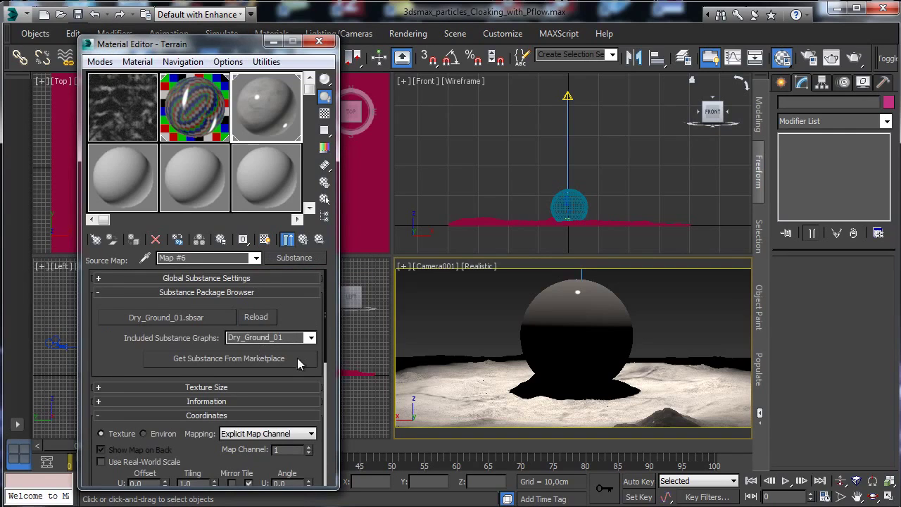
pyautogui.scroll(-5, 257, 302)
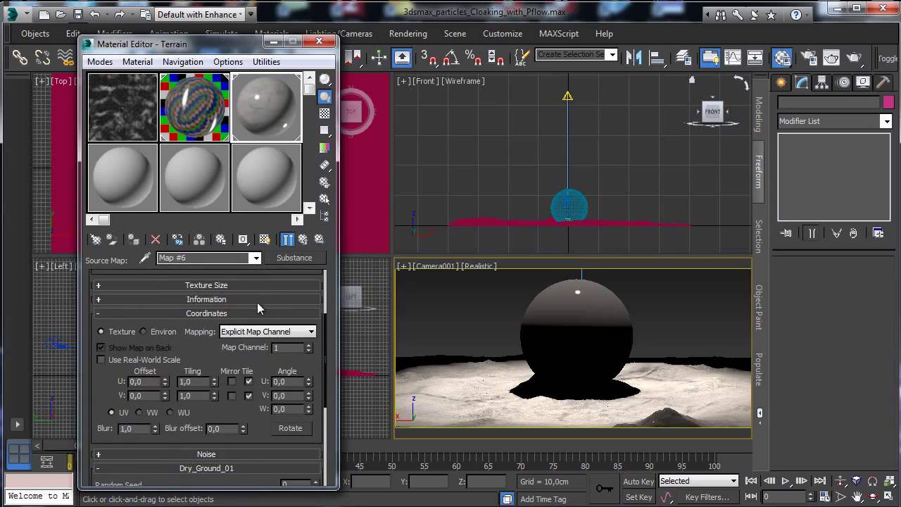
pyautogui.click(241, 287)
pyautogui.click(223, 336)
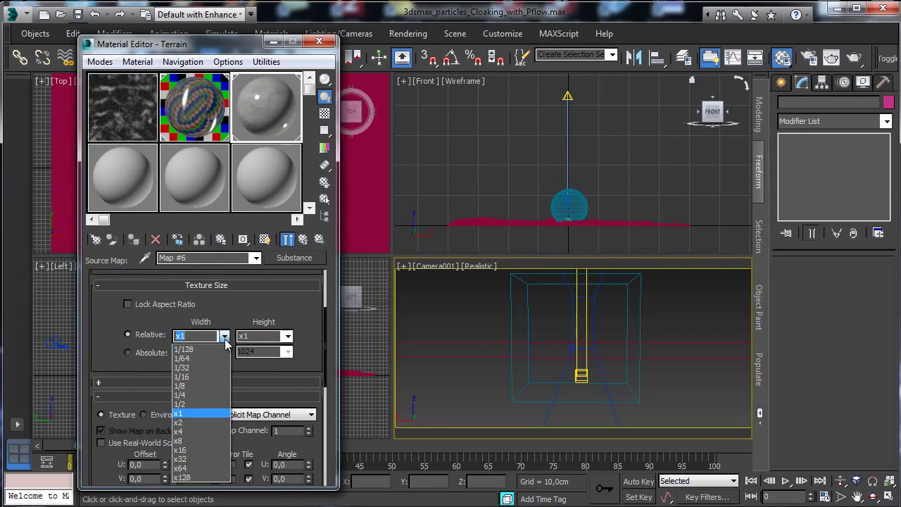
pyautogui.click(224, 337)
pyautogui.click(128, 351)
pyautogui.click(223, 351)
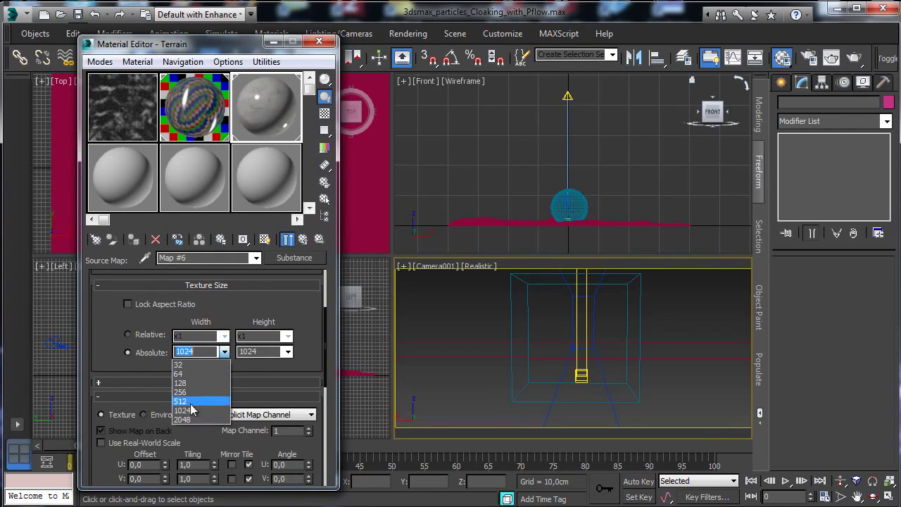
pyautogui.click(182, 418)
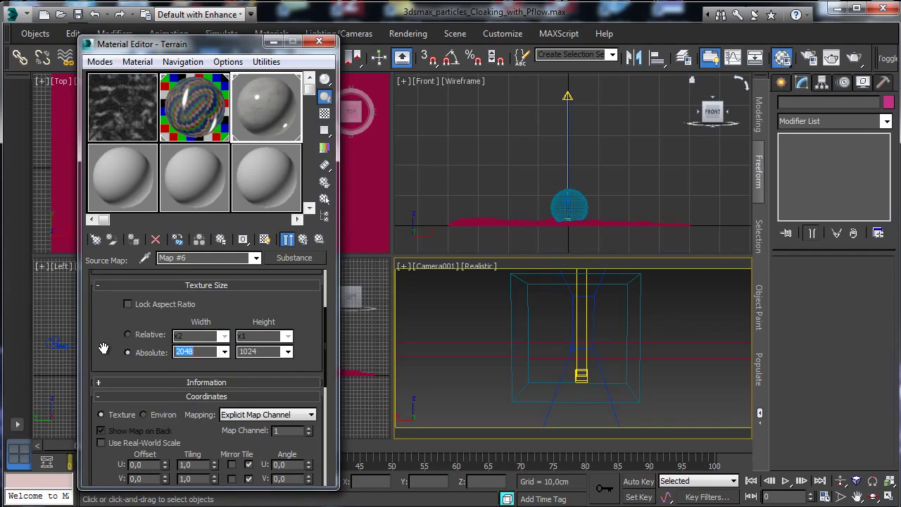
# Set the blur of the dry ground Substance map to 0.1
pyautogui.moveTo(103, 349); pyautogui.dragTo(113, 266)
pyautogui.doubleClick(127, 426)
pyautogui.write('0,1')
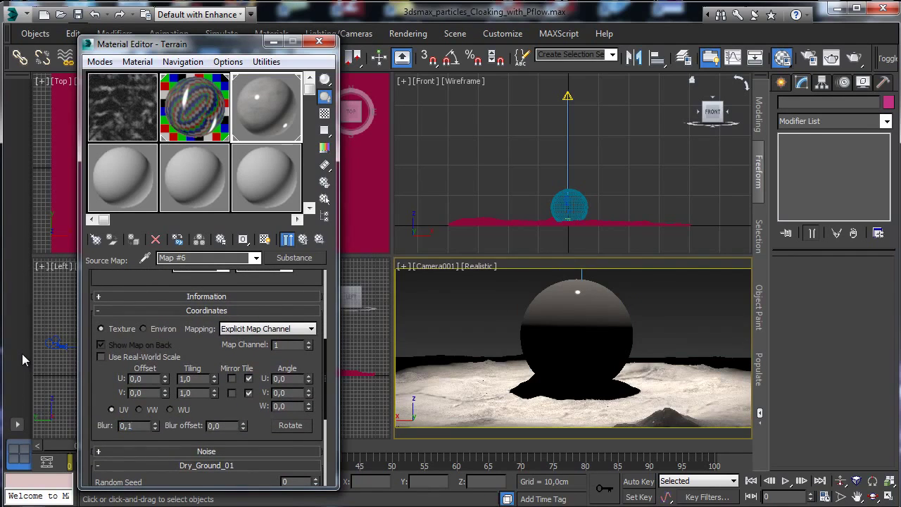
pyautogui.press('Return')
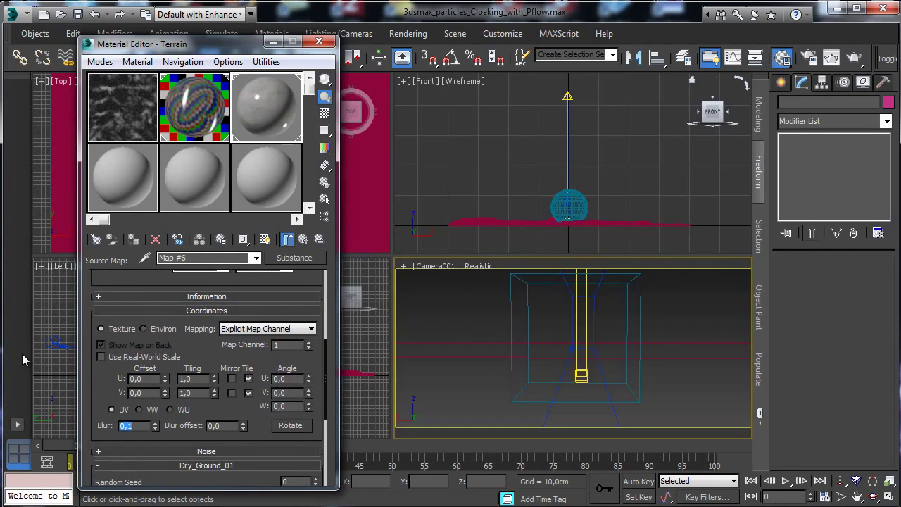
pyautogui.click(303, 239)
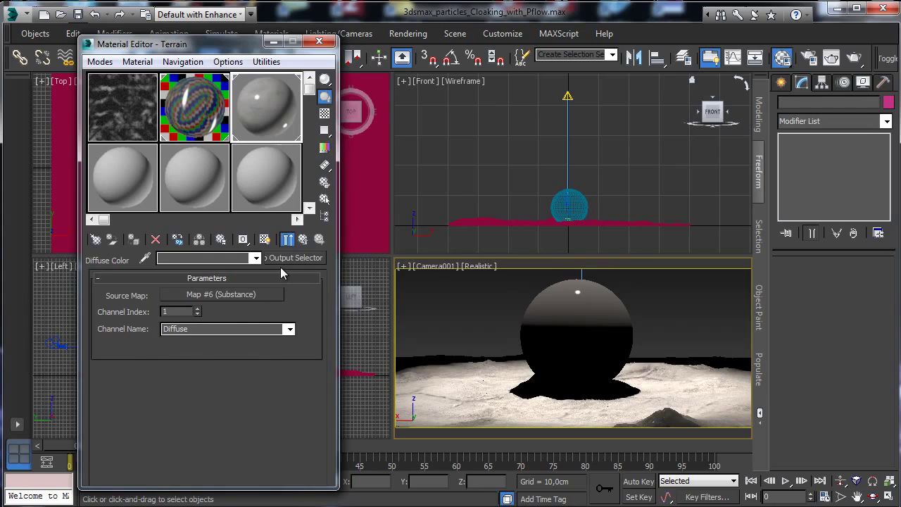
# Set the U and V tiling of the dry ground Substance map to 2 and return to the Terrain material
pyautogui.click(215, 295)
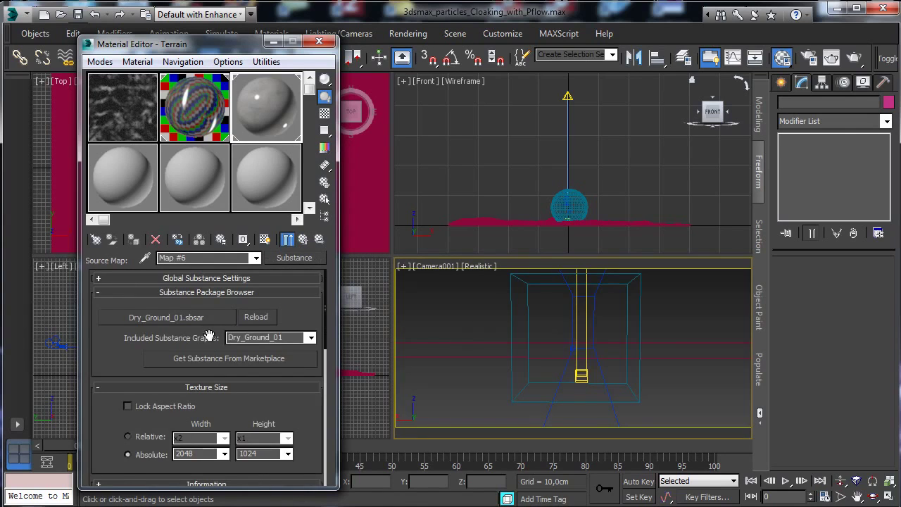
pyautogui.scroll(-5, 256, 412)
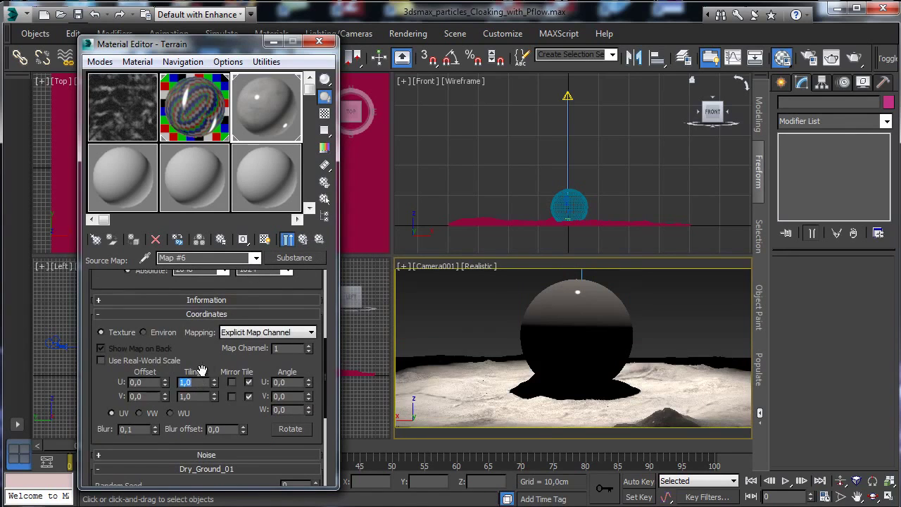
pyautogui.write('2')
pyautogui.press('Return')
pyautogui.click(199, 398)
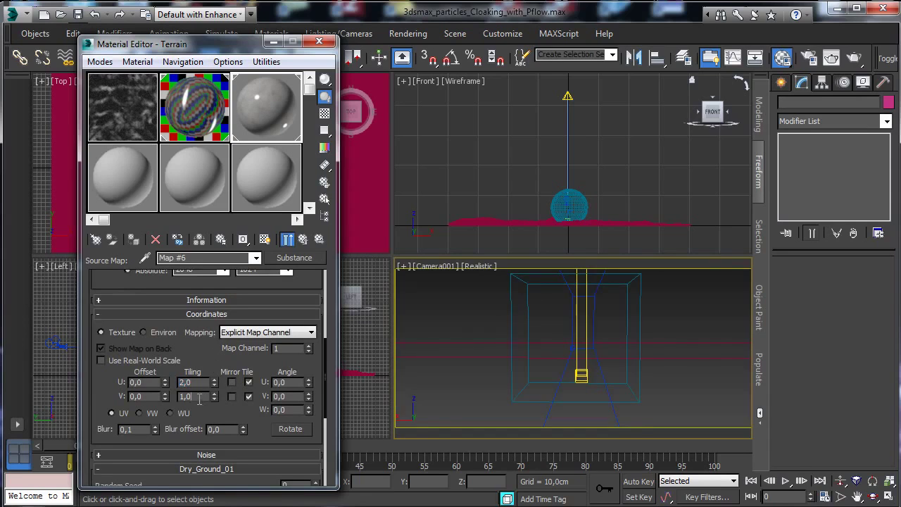
pyautogui.write('2')
pyautogui.press('Return')
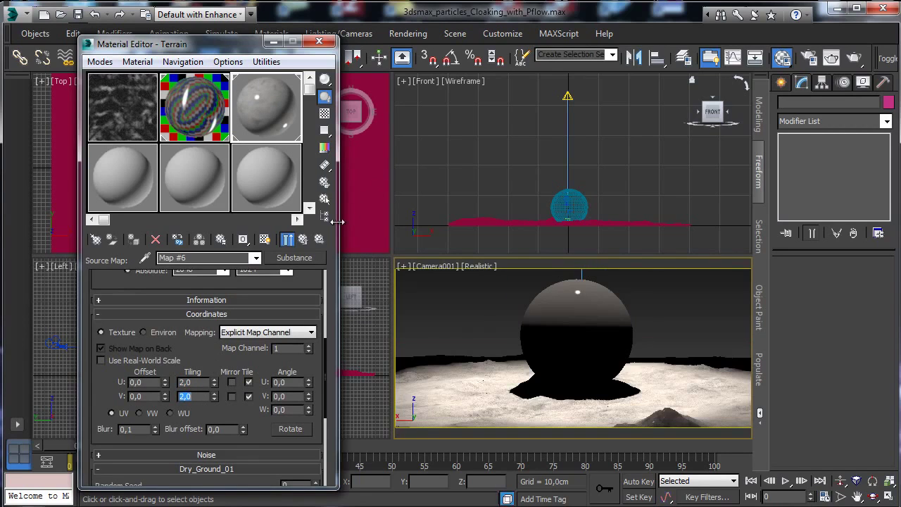
pyautogui.click(304, 240)
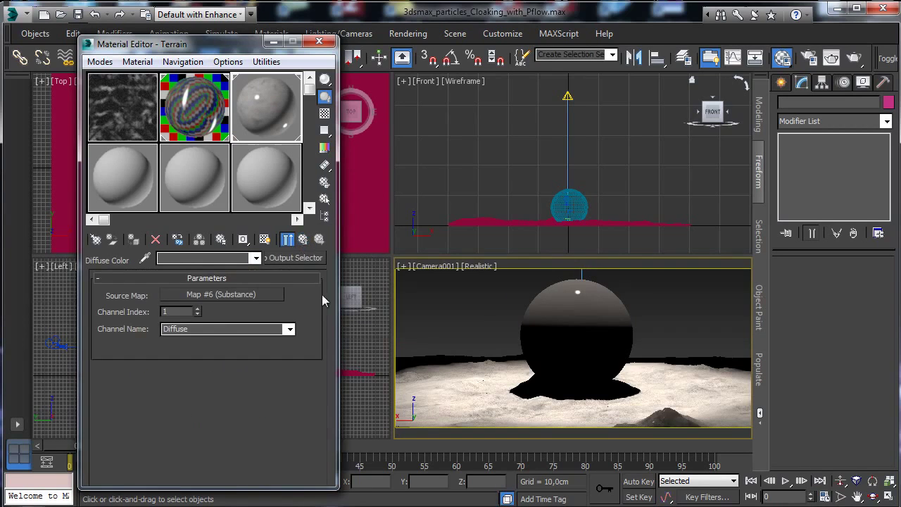
pyautogui.click(303, 239)
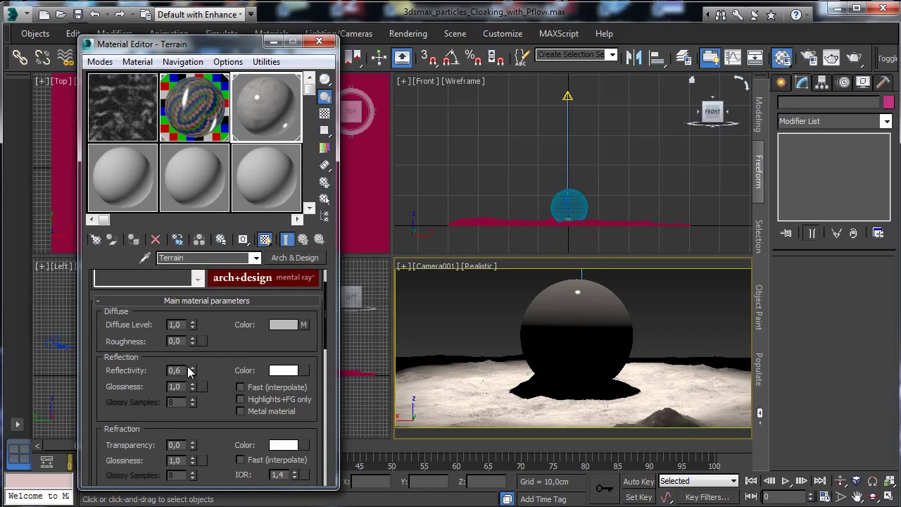
# Set the Terrain material's reflectivity to 0.2 and place a copy of the diffuse color map on the reflection color
pyautogui.click(183, 370)
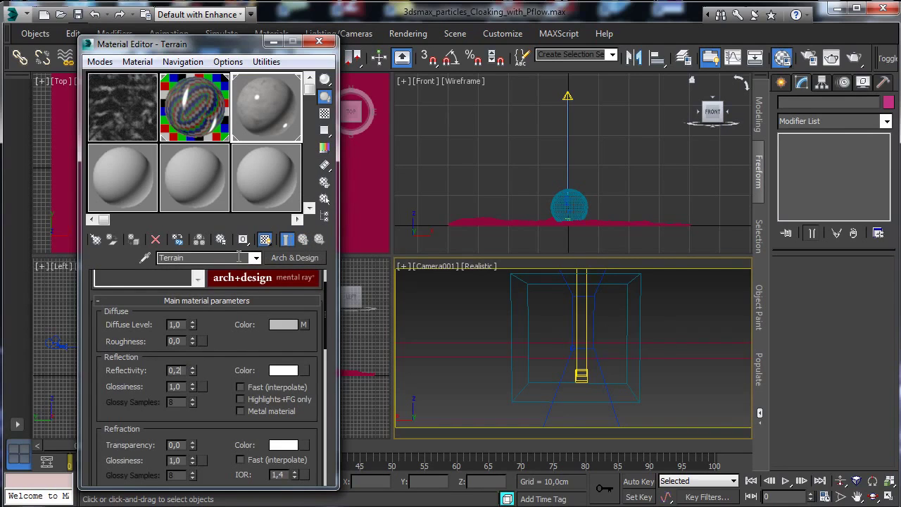
pyautogui.press('Return')
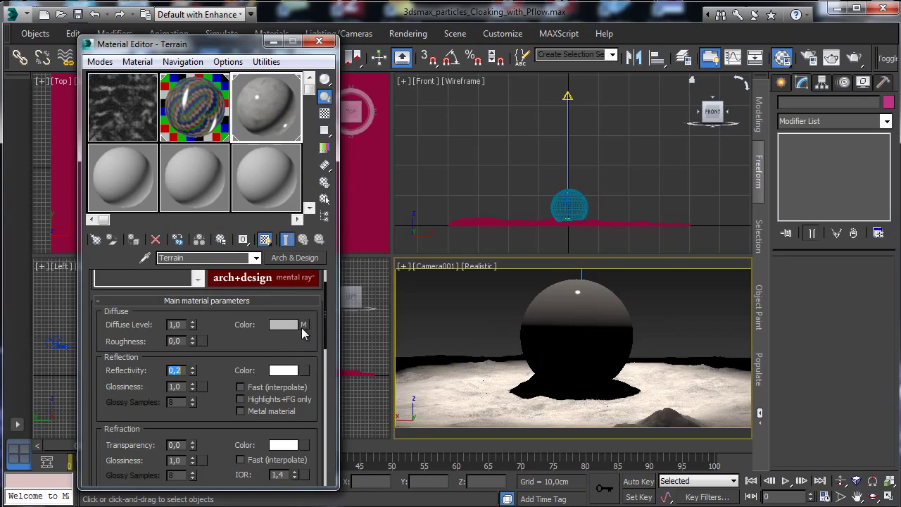
pyautogui.moveTo(304, 372); pyautogui.dragTo(304, 372)
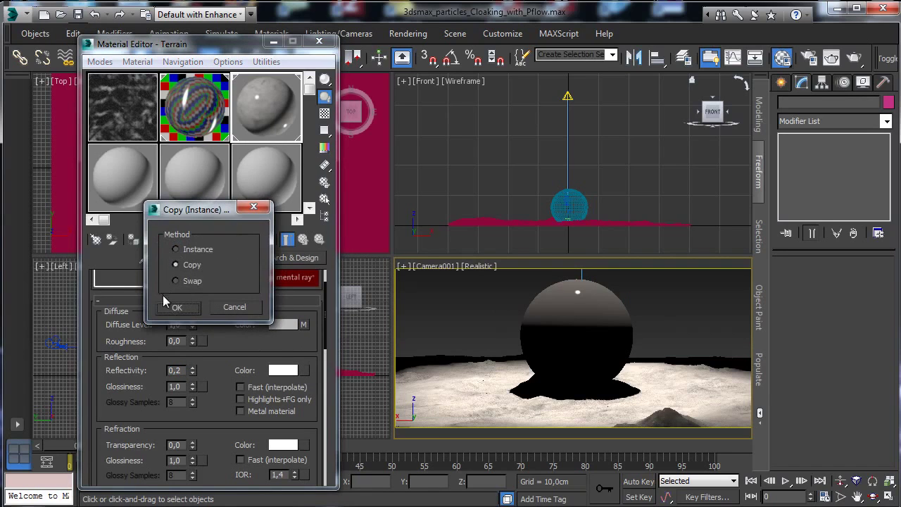
pyautogui.press('Return')
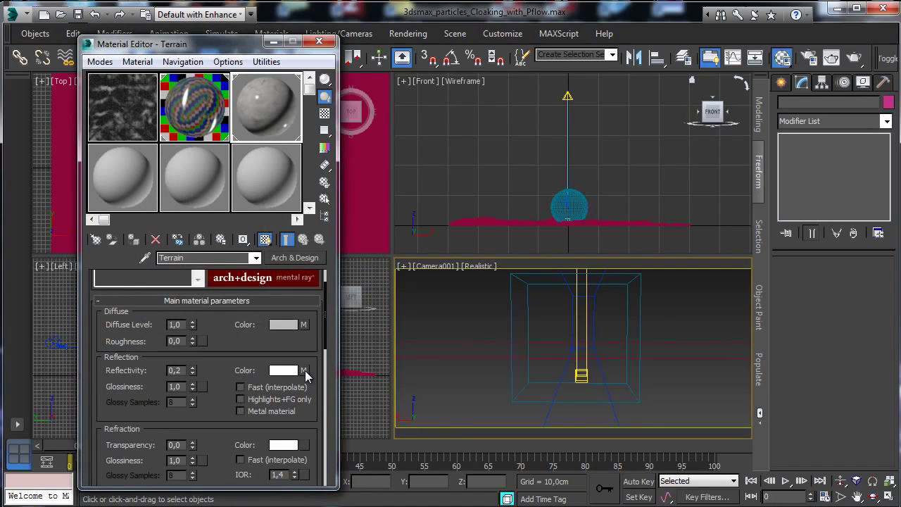
# Change the reflection color map's output channel to Specular and return to the Terrain material
pyautogui.click(303, 370)
pyautogui.click(290, 328)
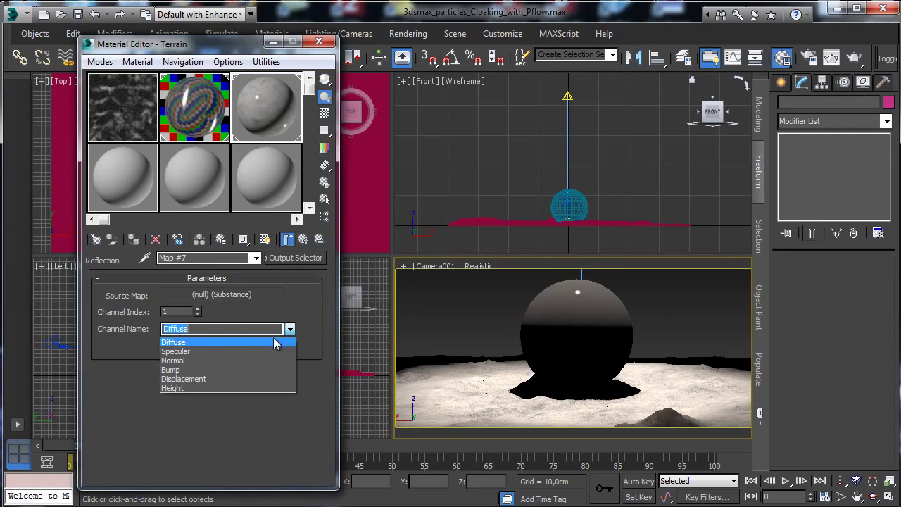
pyautogui.click(210, 353)
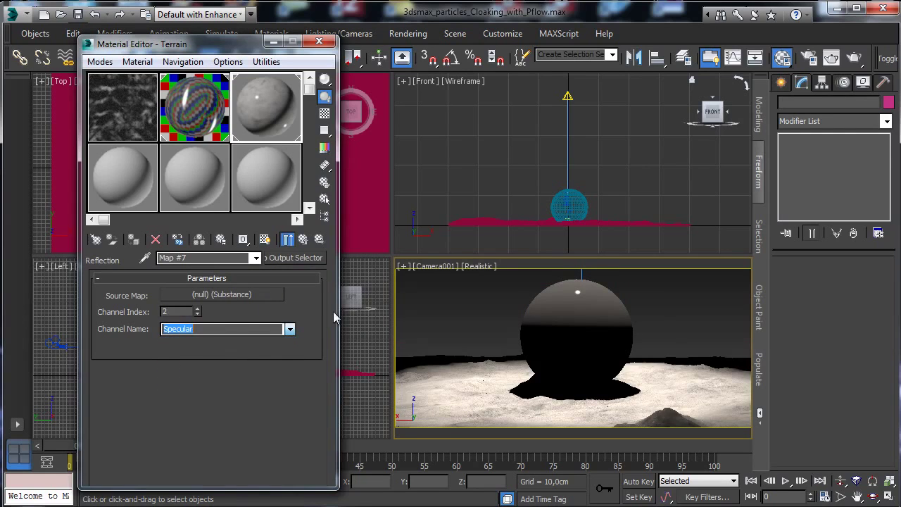
pyautogui.click(303, 240)
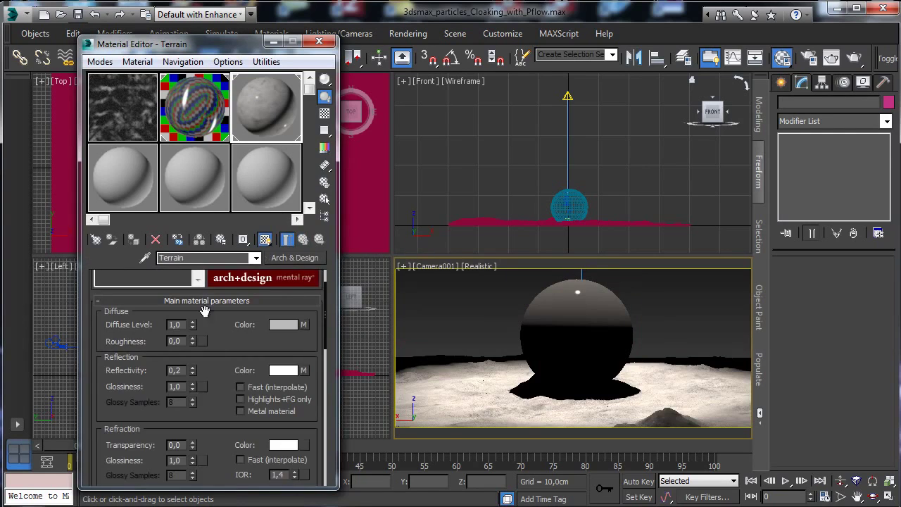
# Lower the Terrain material's reflection glossiness to 0.35
pyautogui.moveTo(194, 403); pyautogui.dragTo(195, 418)
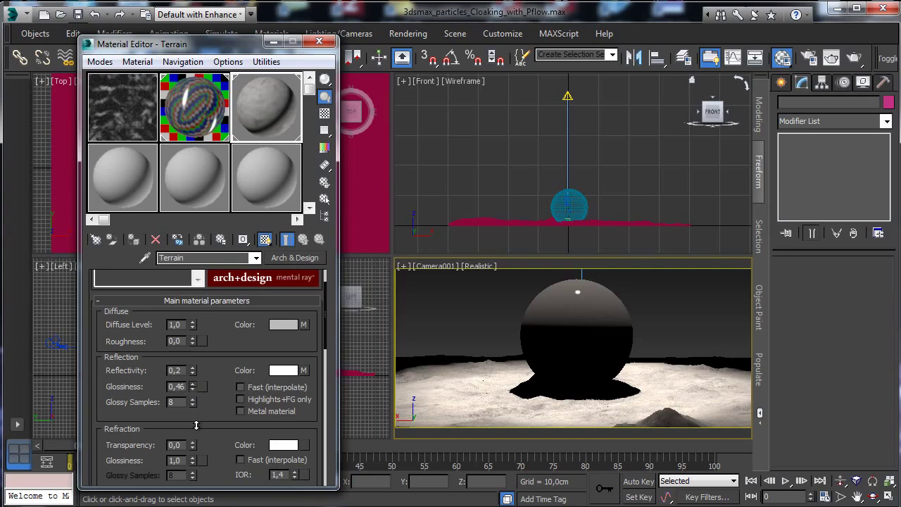
pyautogui.moveTo(196, 424); pyautogui.dragTo(197, 428)
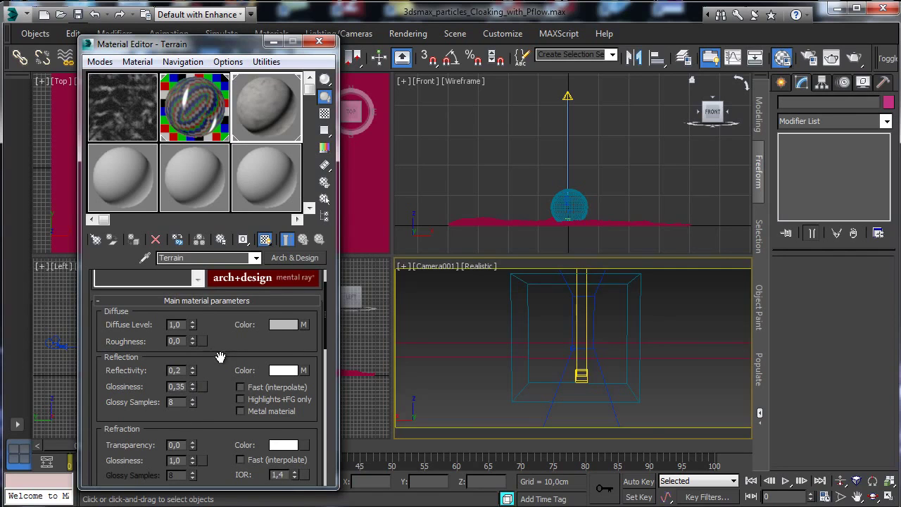
# Switch the Terrain material's BRDF to By IOR (fresnel reflections) and set its refraction IOR to 1.6
pyautogui.moveTo(221, 358); pyautogui.dragTo(251, 195)
pyautogui.scroll(-5, 219, 281)
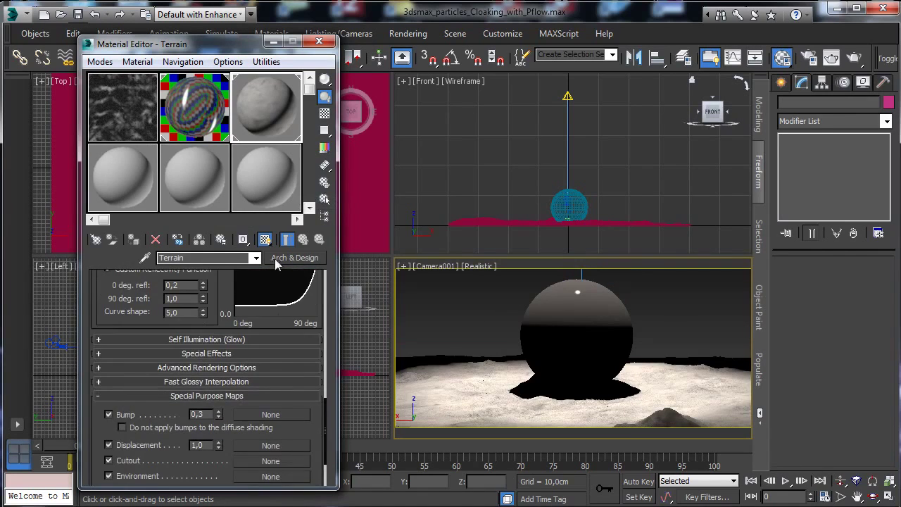
pyautogui.scroll(5, 218, 290)
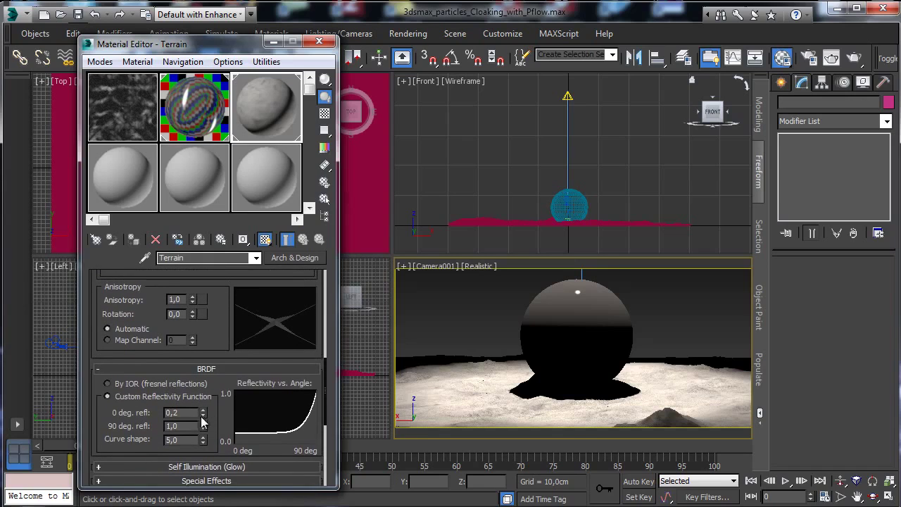
pyautogui.click(119, 385)
pyautogui.moveTo(220, 312); pyautogui.dragTo(209, 413)
pyautogui.press('BackSpace')
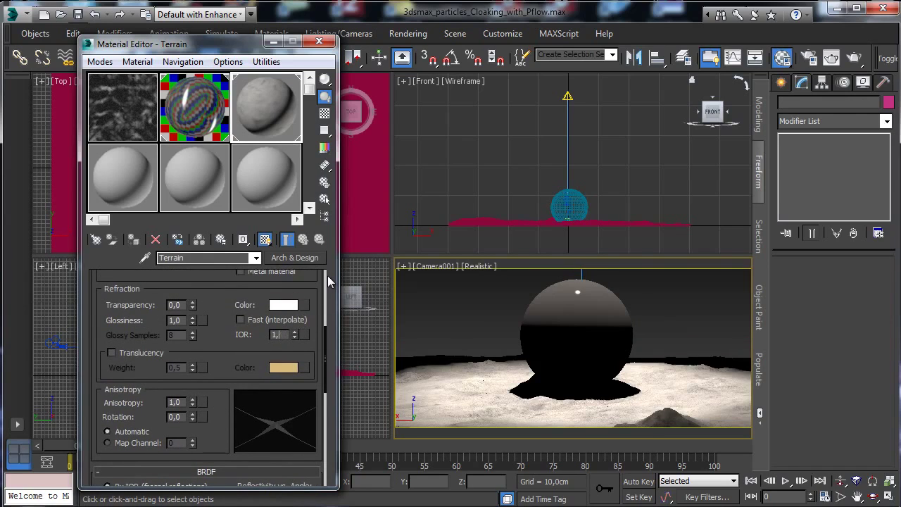
pyautogui.write('6')
pyautogui.press('Return')
# Copy the Terrain material's reflection color map and paste it as a copy into the Bump map slot
pyautogui.moveTo(225, 368); pyautogui.dragTo(181, 150)
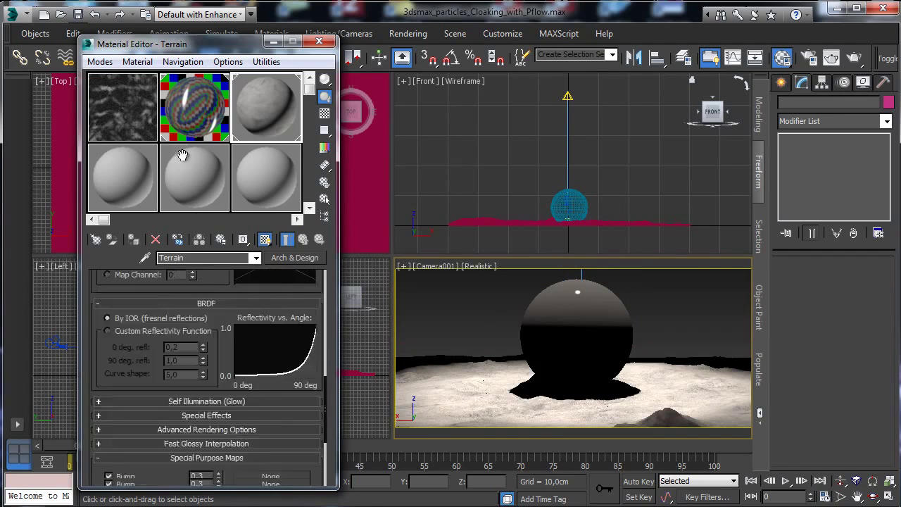
pyautogui.click(206, 446)
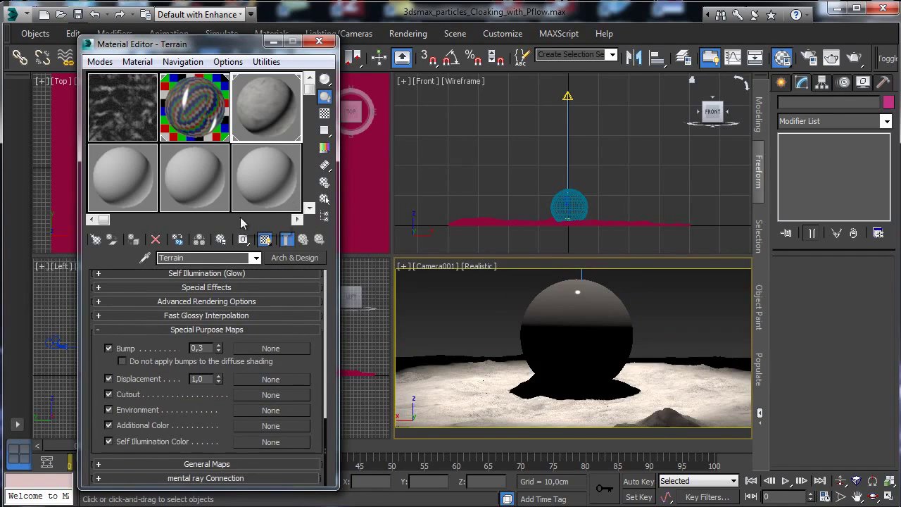
pyautogui.scroll(10, 321, 352)
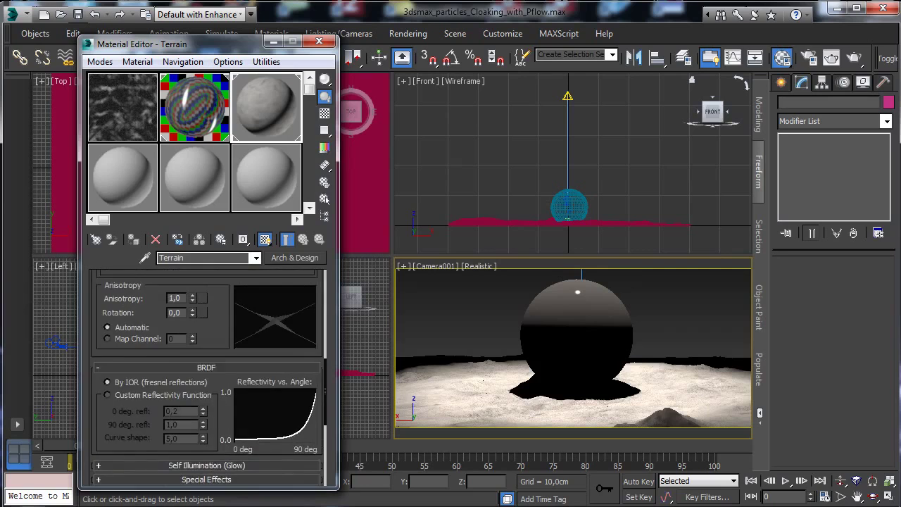
pyautogui.rightClick(302, 358)
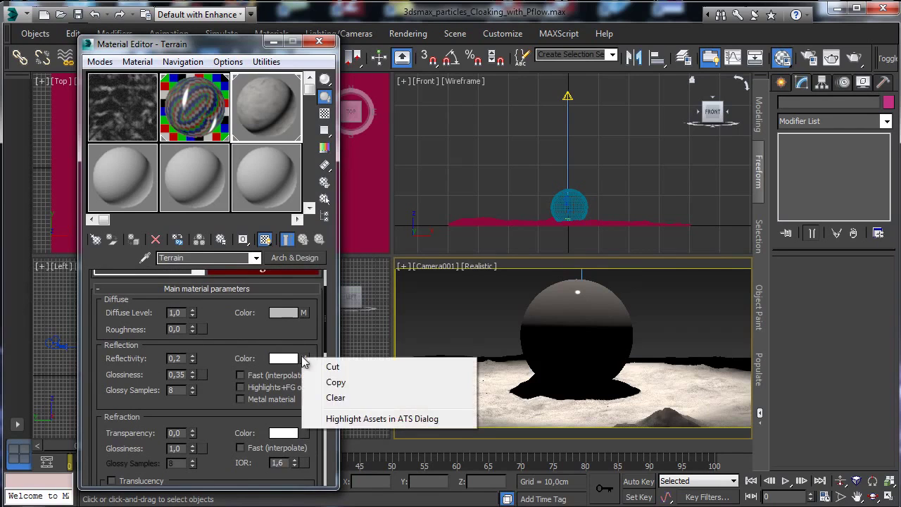
pyautogui.click(329, 381)
pyautogui.scroll(-10, 209, 347)
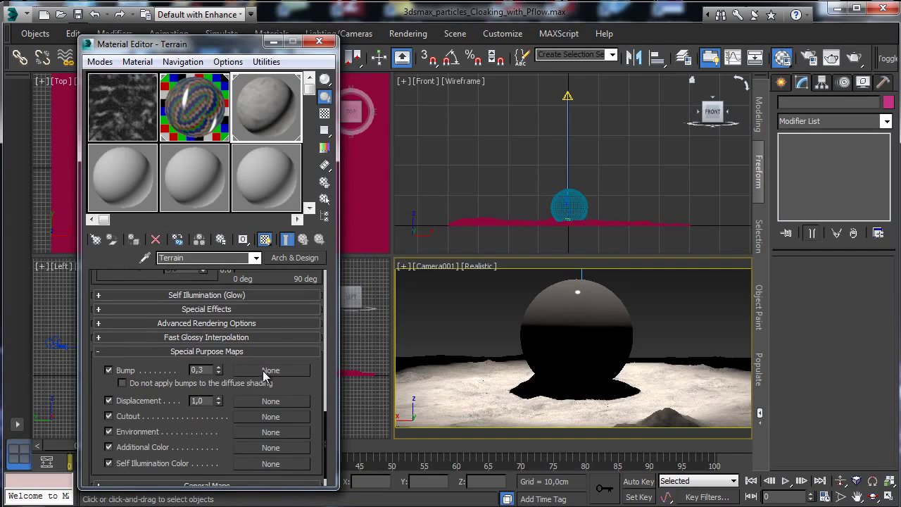
pyautogui.rightClick(261, 398)
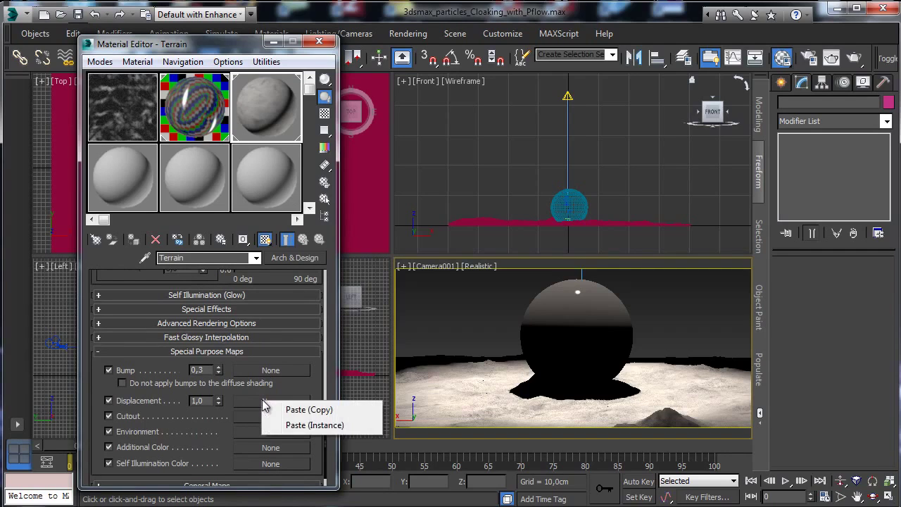
pyautogui.rightClick(262, 373)
pyautogui.click(310, 381)
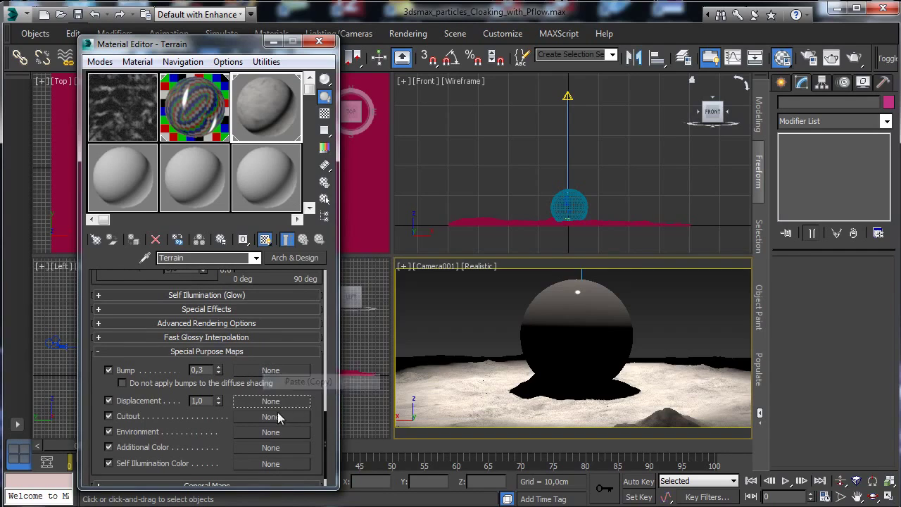
# Change the output channel of the bump map to Bump
pyautogui.click(274, 370)
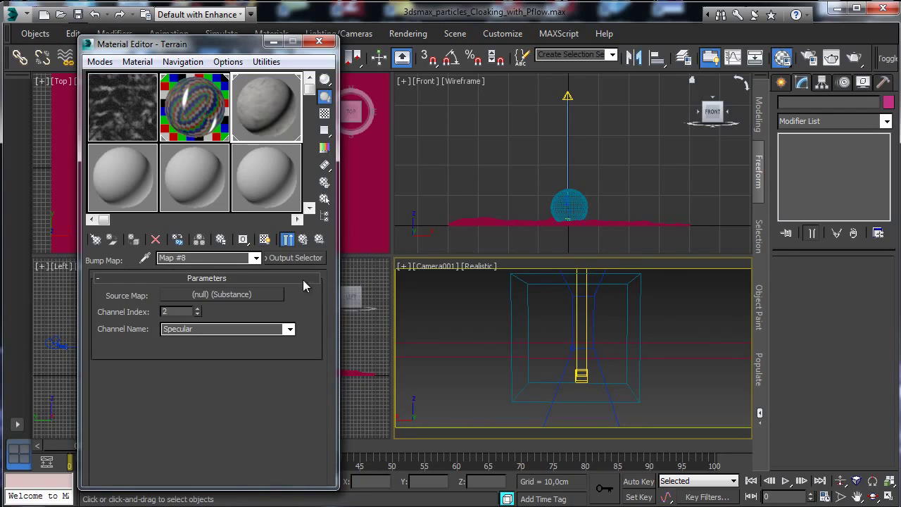
pyautogui.click(289, 330)
pyautogui.click(200, 369)
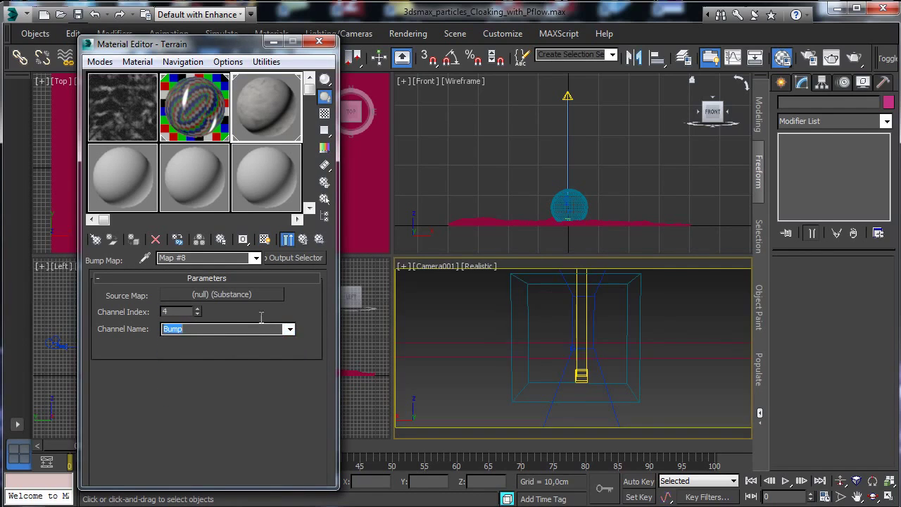
# Set the blur of the bump map's Substance source to 0.5 and return to the Terrain material
pyautogui.click(255, 297)
pyautogui.scroll(-5, 120, 418)
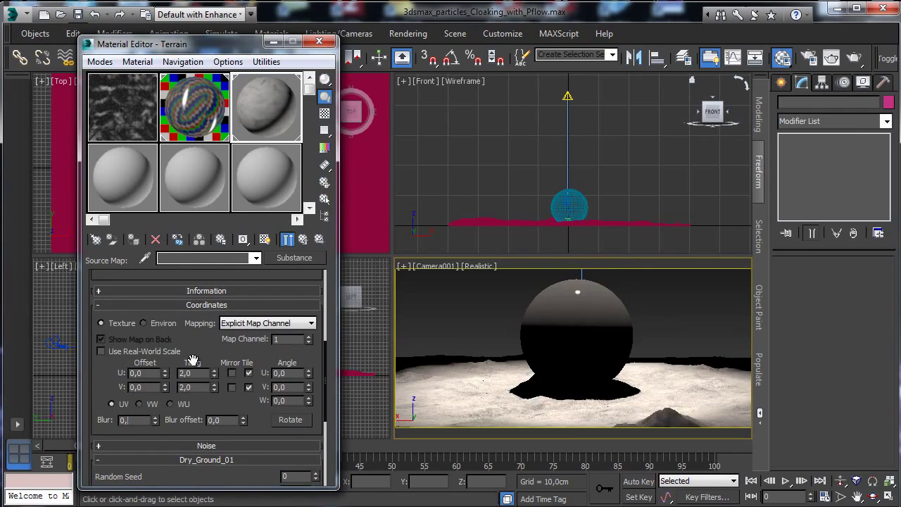
pyautogui.press('Return')
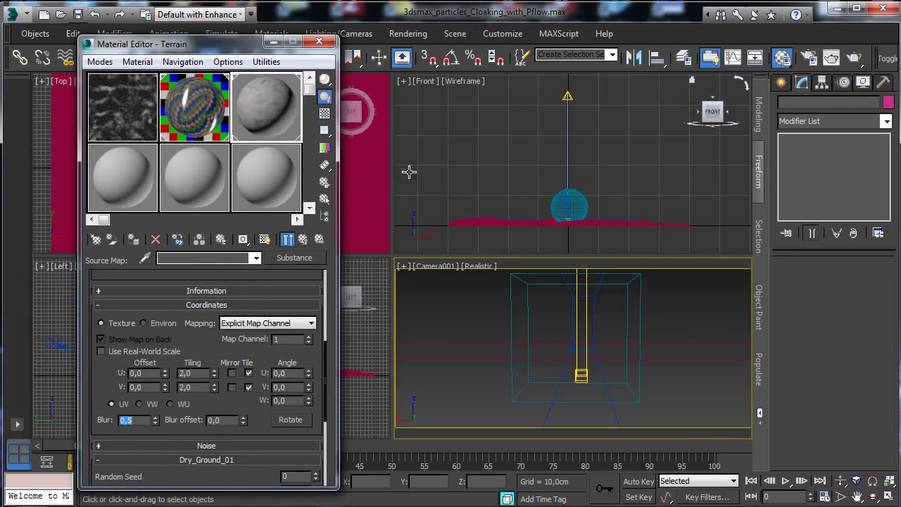
pyautogui.click(302, 239)
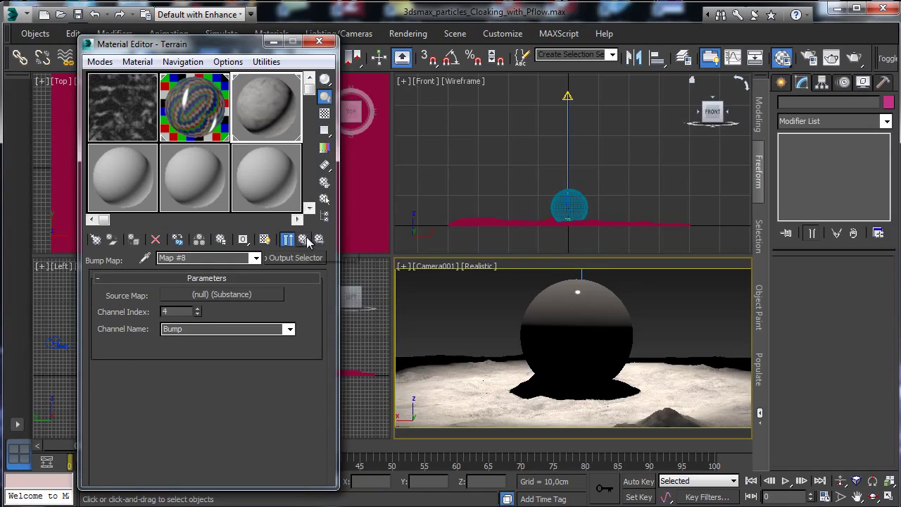
pyautogui.click(303, 240)
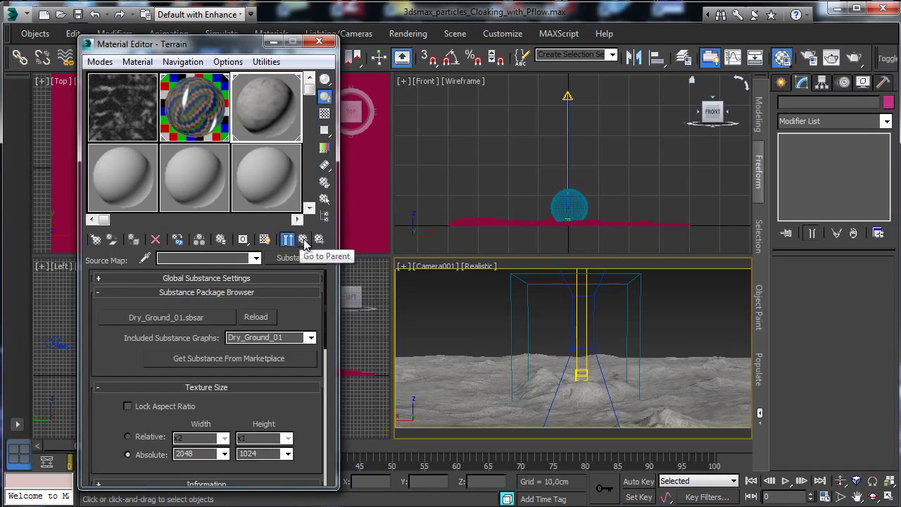
pyautogui.click(303, 240)
pyautogui.click(303, 240)
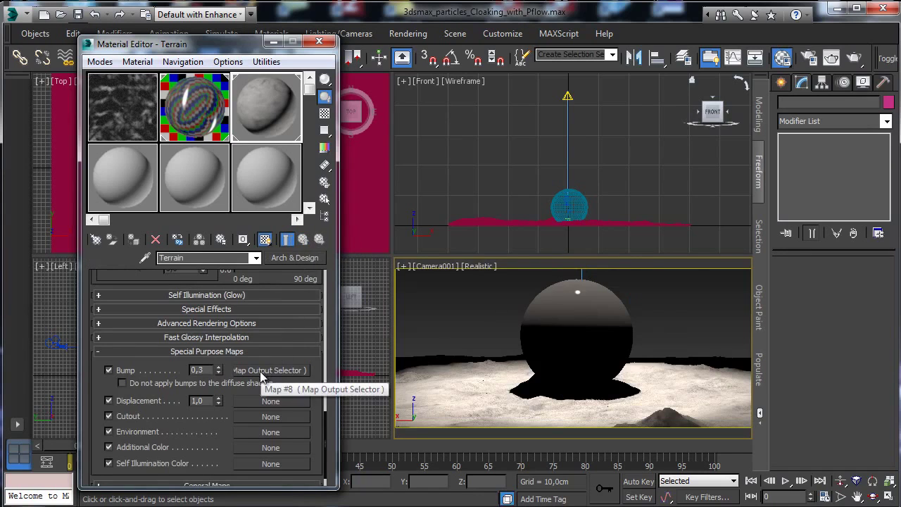
# Place a copy of the bump map in the Displacement slot and change its output channel to Displacement
pyautogui.moveTo(260, 371); pyautogui.dragTo(248, 401)
pyautogui.click(188, 306)
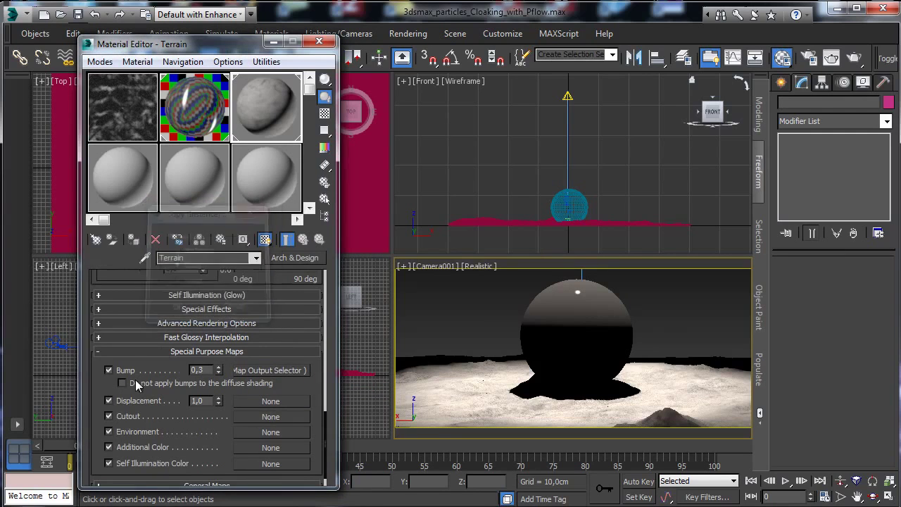
pyautogui.click(250, 401)
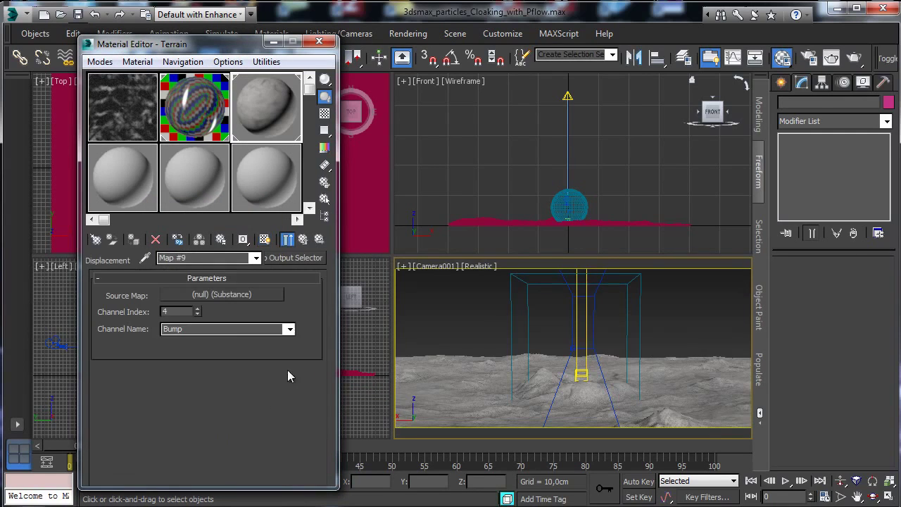
pyautogui.click(253, 328)
pyautogui.click(193, 378)
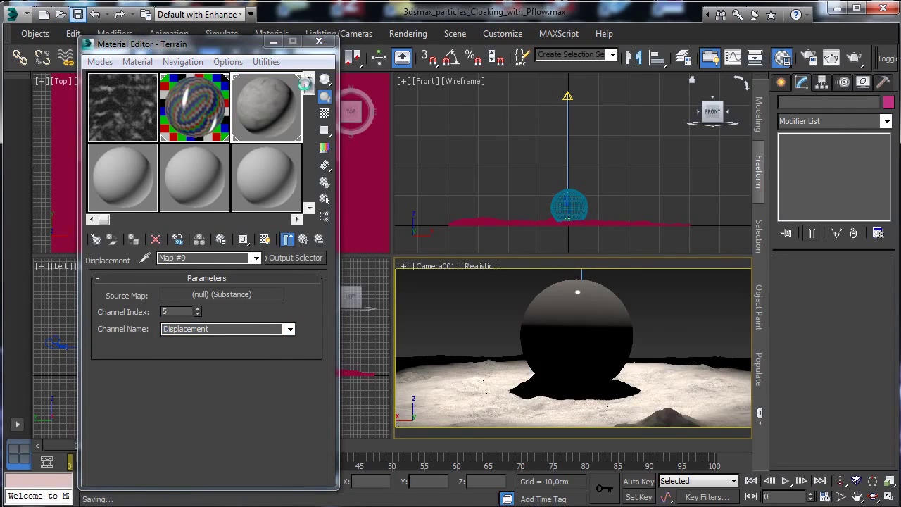
# Switch the Camera001 viewport to Shaded display and render a test image of the camera view
pyautogui.click(470, 272)
pyautogui.click(489, 299)
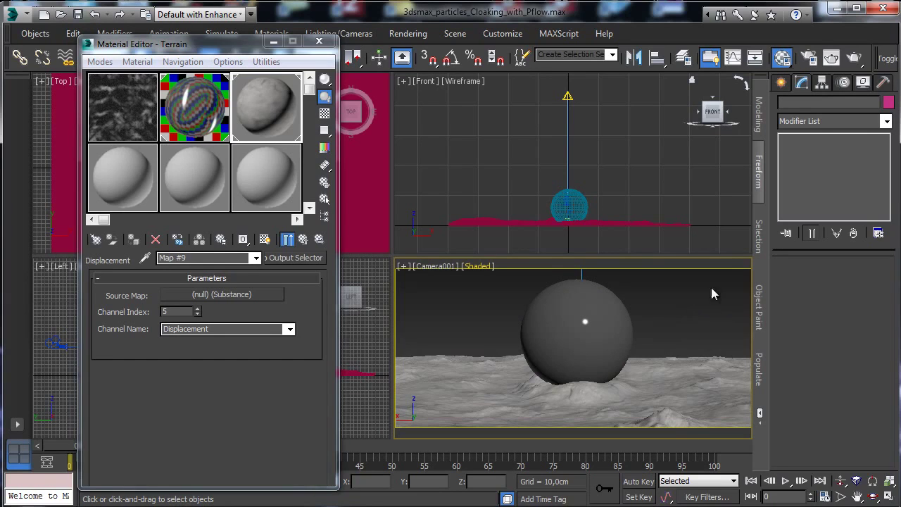
pyautogui.click(809, 59)
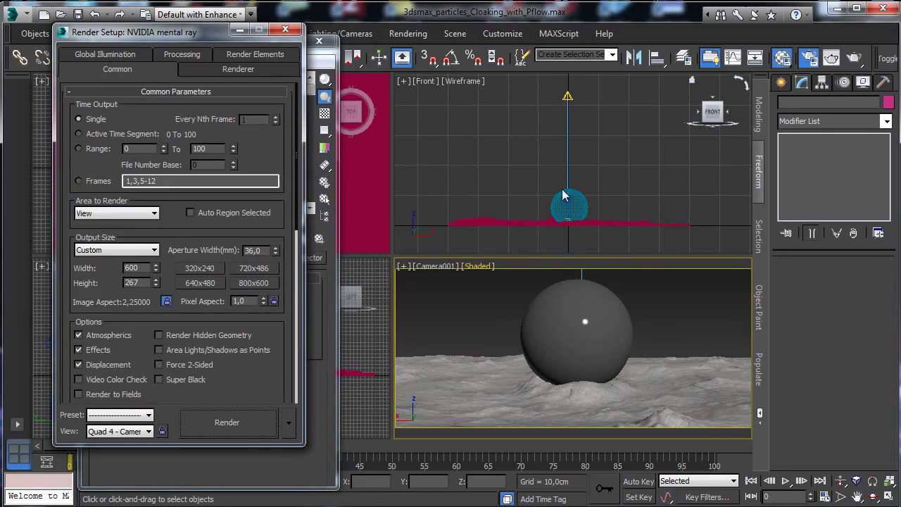
pyautogui.click(248, 423)
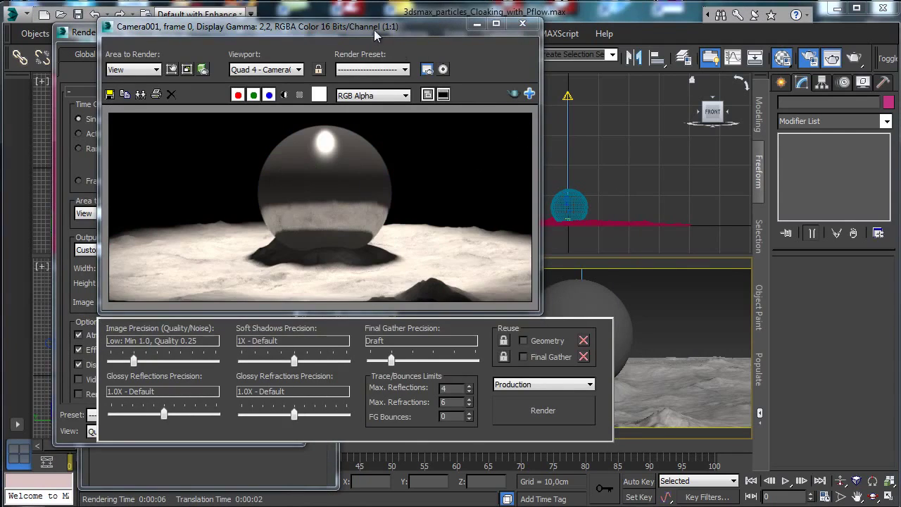
pyautogui.moveTo(374, 30); pyautogui.dragTo(558, 42)
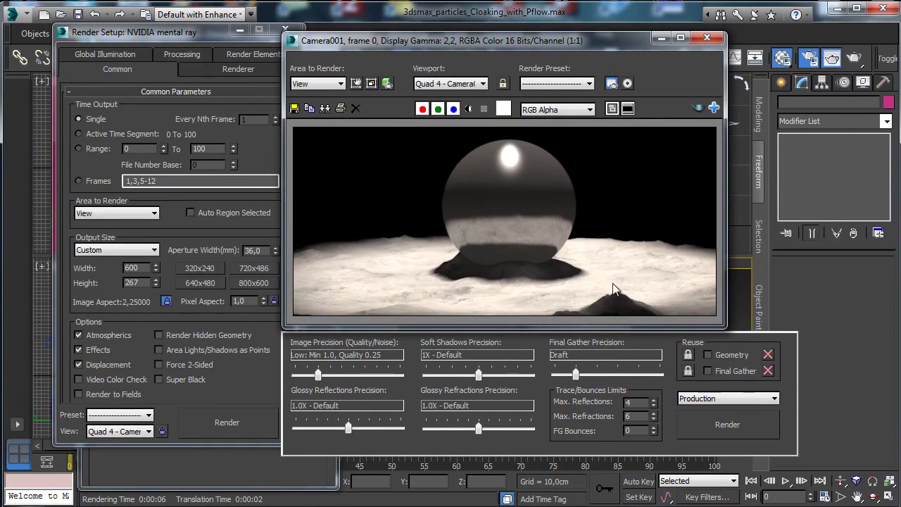
pyautogui.click(662, 38)
# Open the Substance source map of the Terrain diffuse color and preview that map alone in the sample slot
pyautogui.press('m')
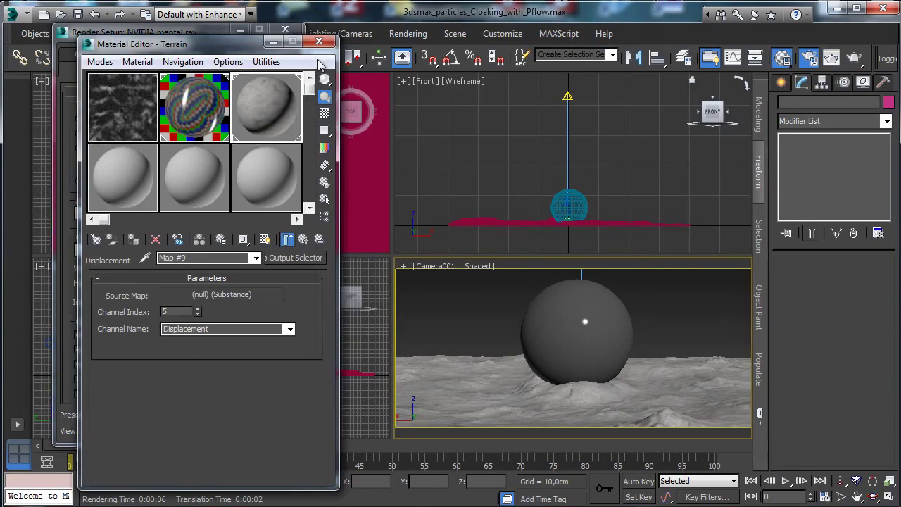
pyautogui.click(302, 239)
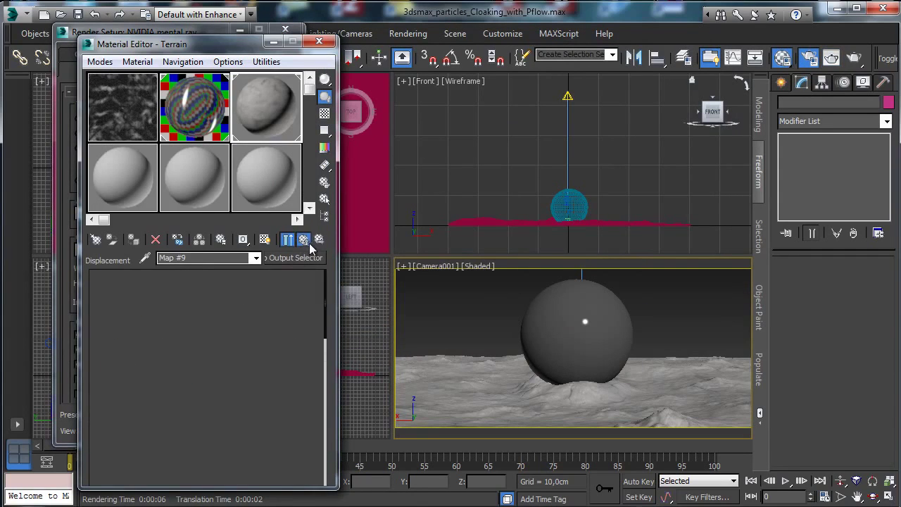
pyautogui.scroll(10, 263, 314)
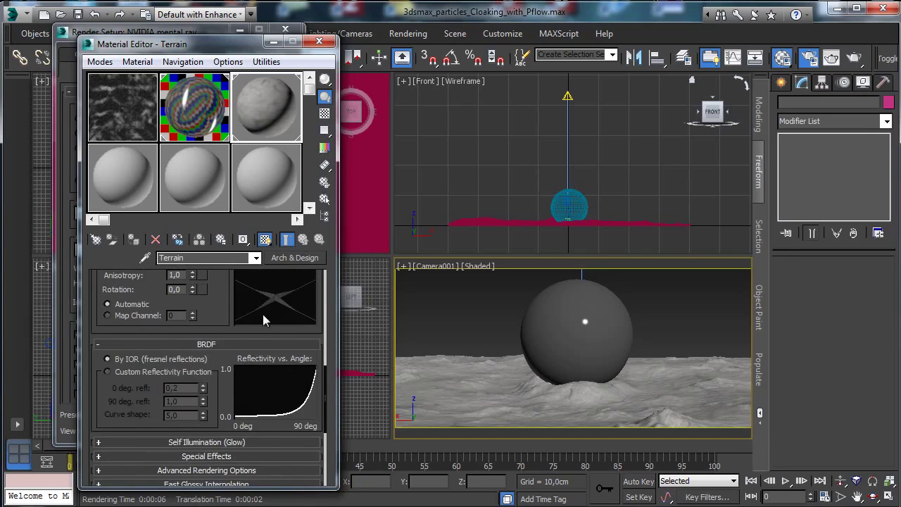
pyautogui.scroll(3, 223, 338)
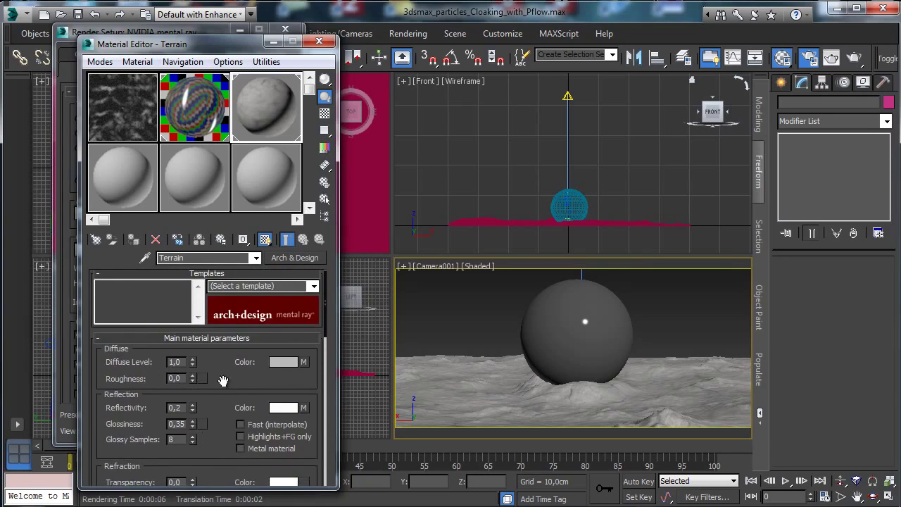
pyautogui.click(303, 362)
pyautogui.click(267, 294)
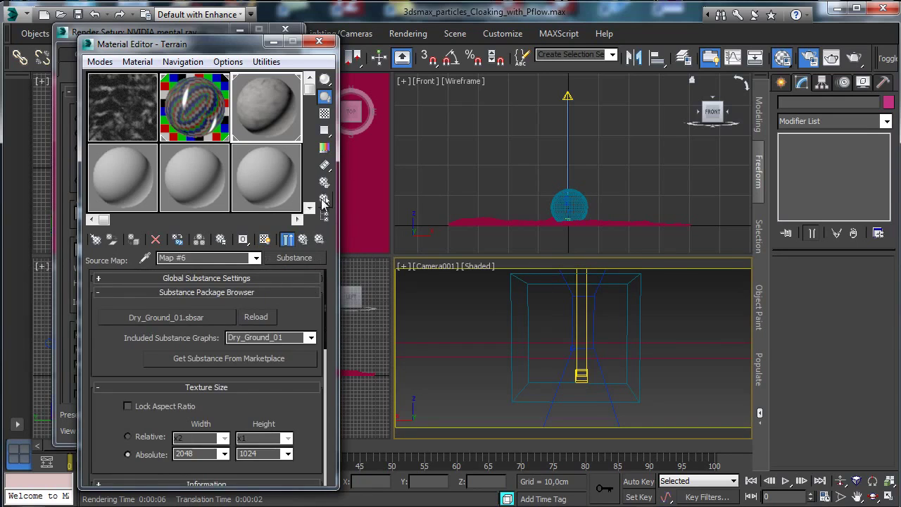
pyautogui.click(287, 240)
pyautogui.scroll(-5, 303, 394)
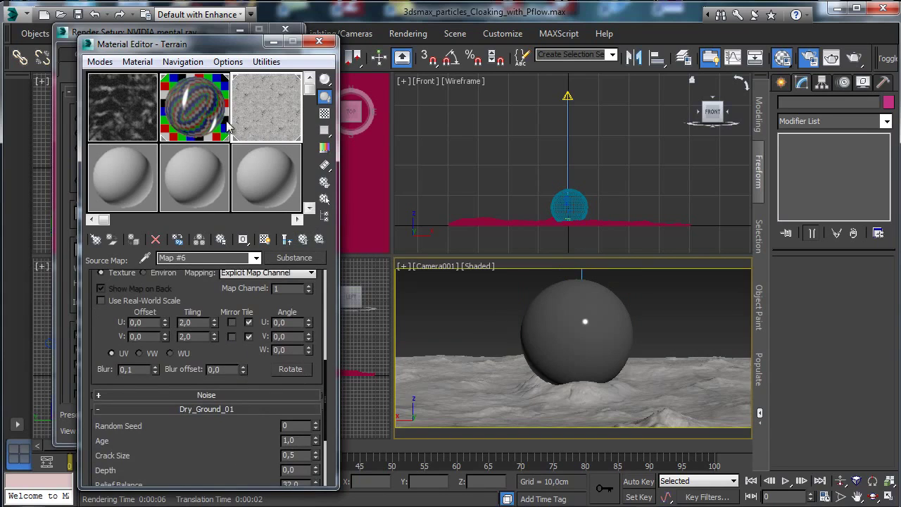
pyautogui.scroll(-5, 200, 444)
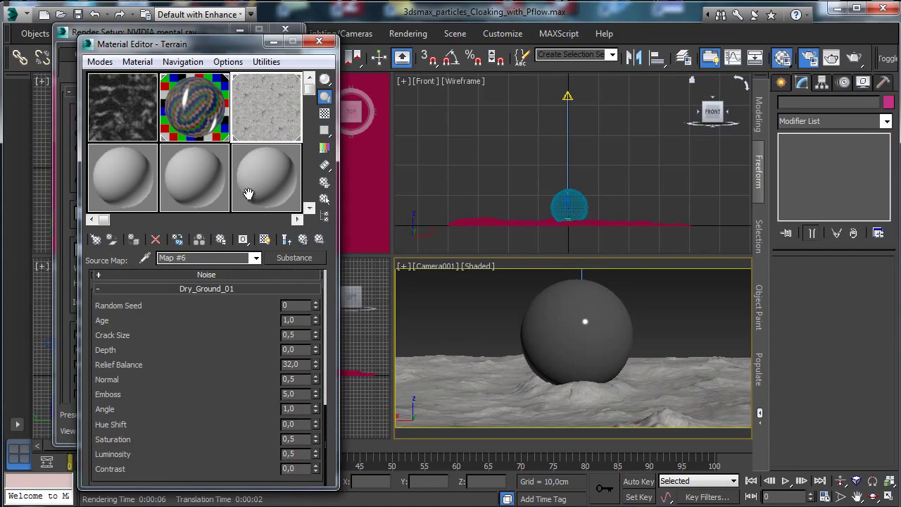
# Set the Dry_Ground_01 substance's hue shift to 1,0, saturation to 0,66, luminosity to 0,43 and contrast to 0,2
pyautogui.click(315, 421)
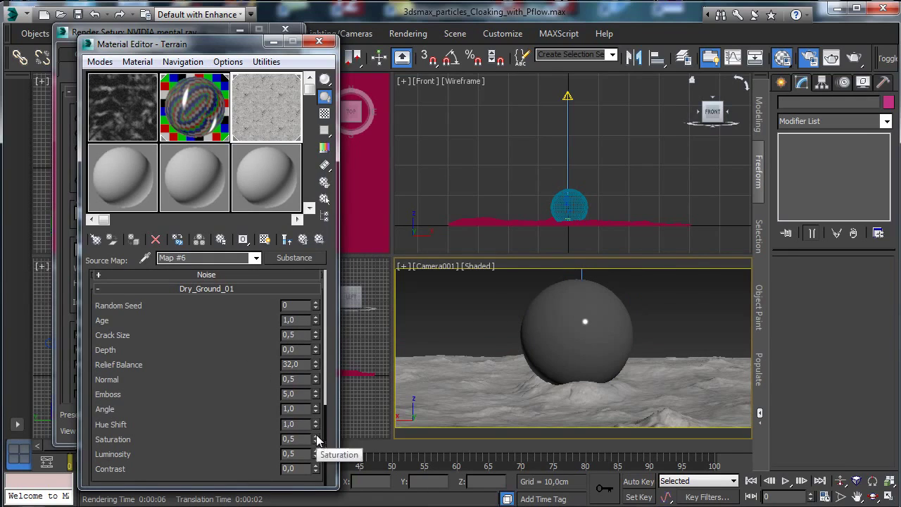
pyautogui.moveTo(316, 438); pyautogui.dragTo(319, 412)
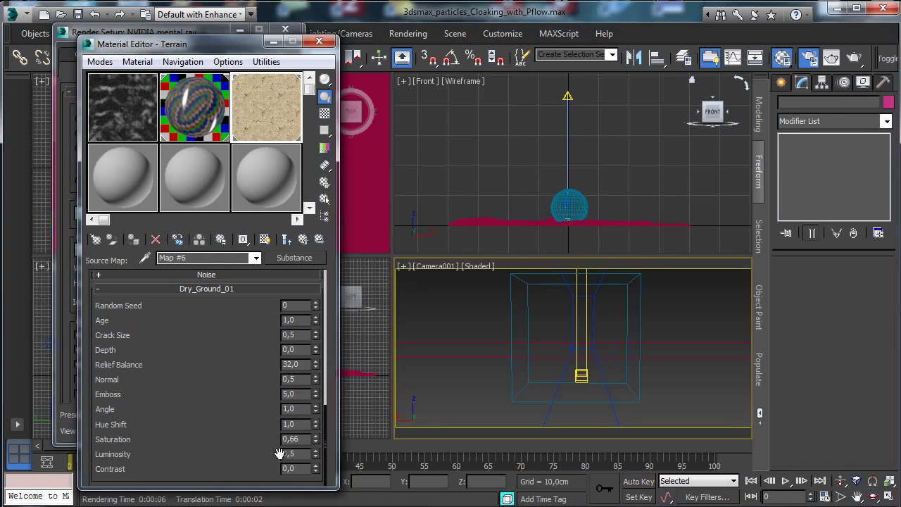
pyautogui.click(315, 456)
pyautogui.click(316, 457)
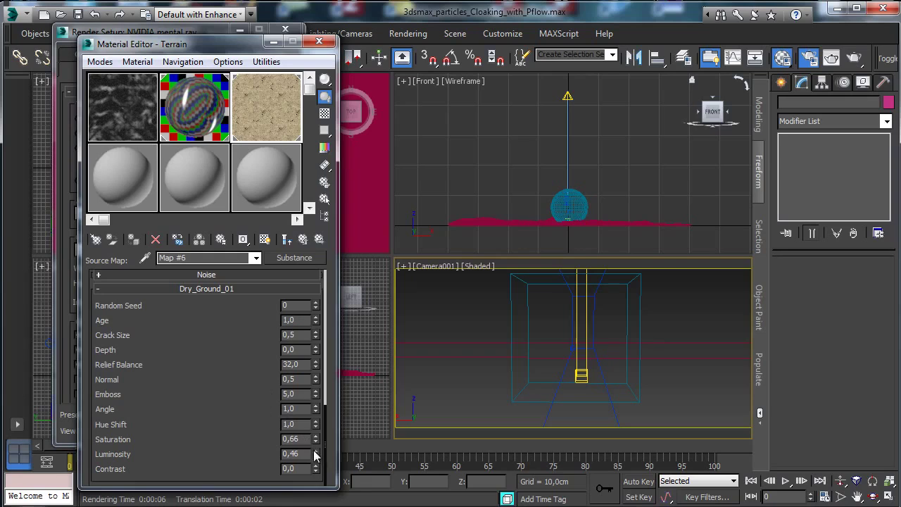
pyautogui.click(317, 457)
pyautogui.click(316, 466)
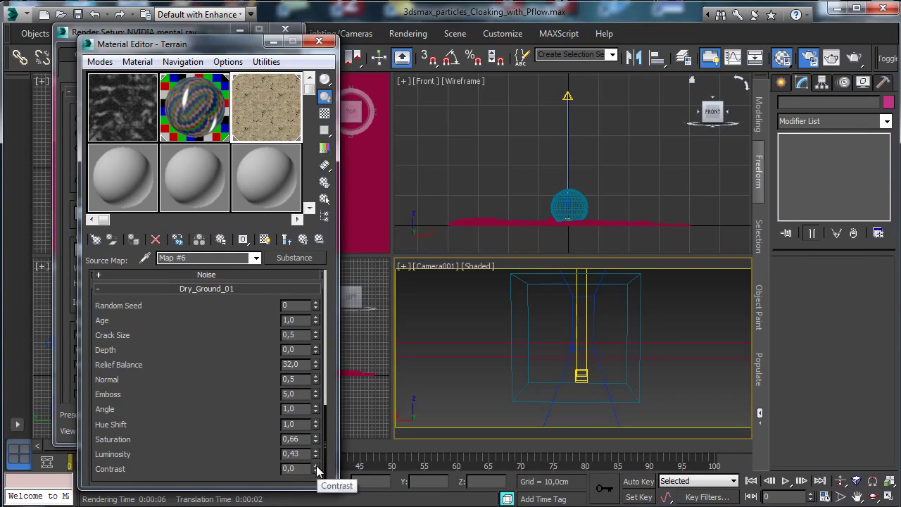
pyautogui.moveTo(315, 468); pyautogui.dragTo(317, 456)
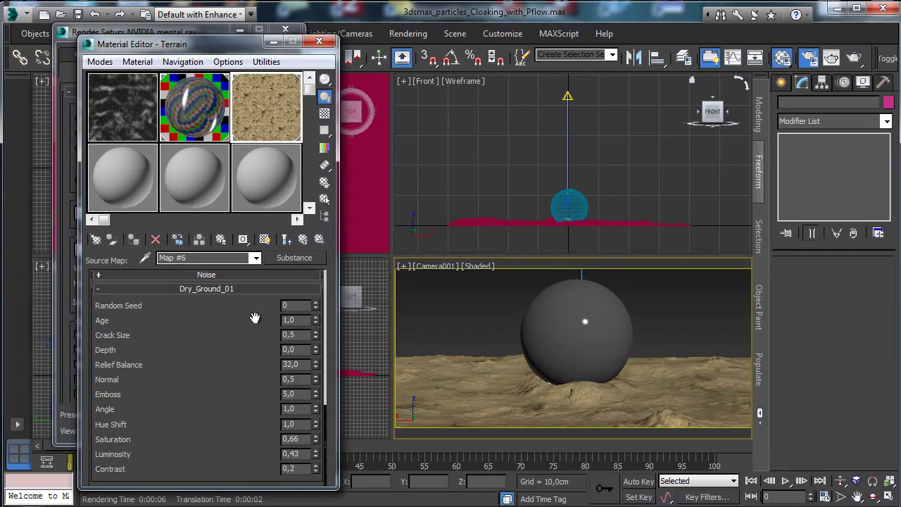
# Return to the top level of the Terrain material and set its bump amount to 0,25
pyautogui.scroll(4, 257, 352)
pyautogui.scroll(-4, 301, 273)
pyautogui.press('Up')
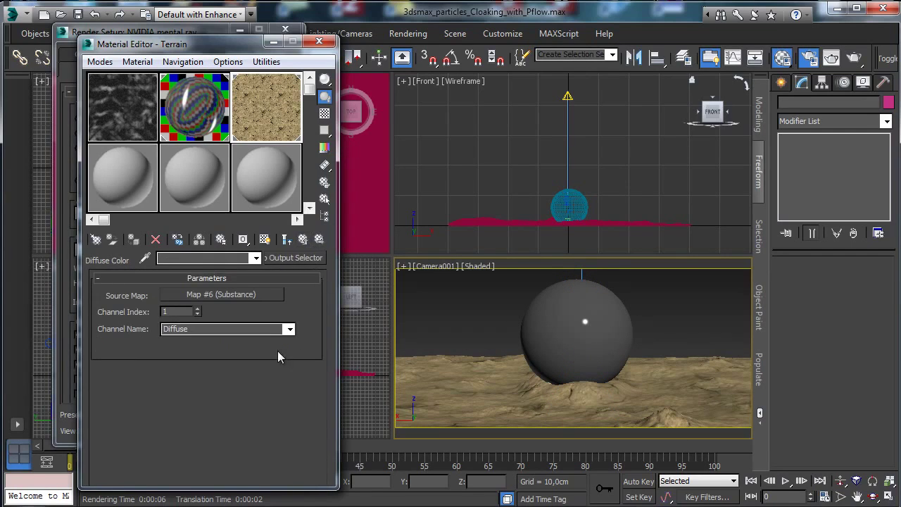
pyautogui.click(304, 239)
pyautogui.scroll(-10, 211, 338)
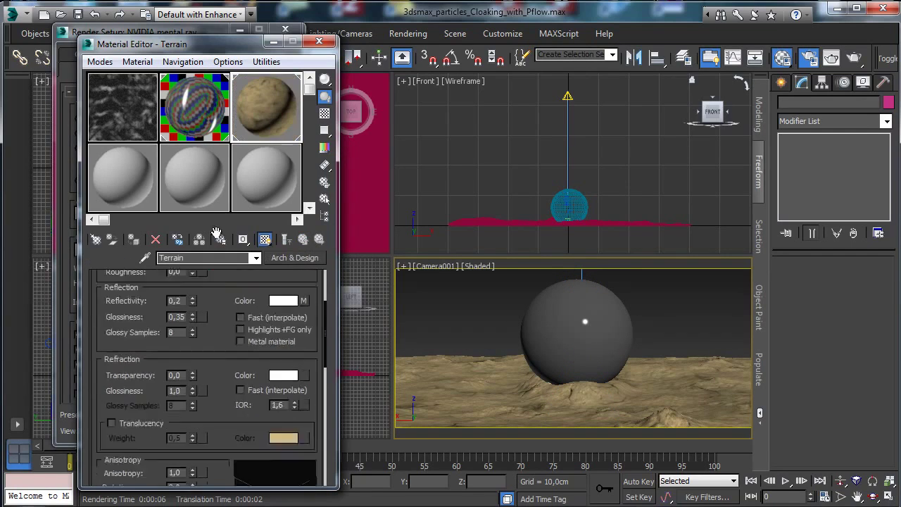
pyautogui.scroll(-5, 233, 290)
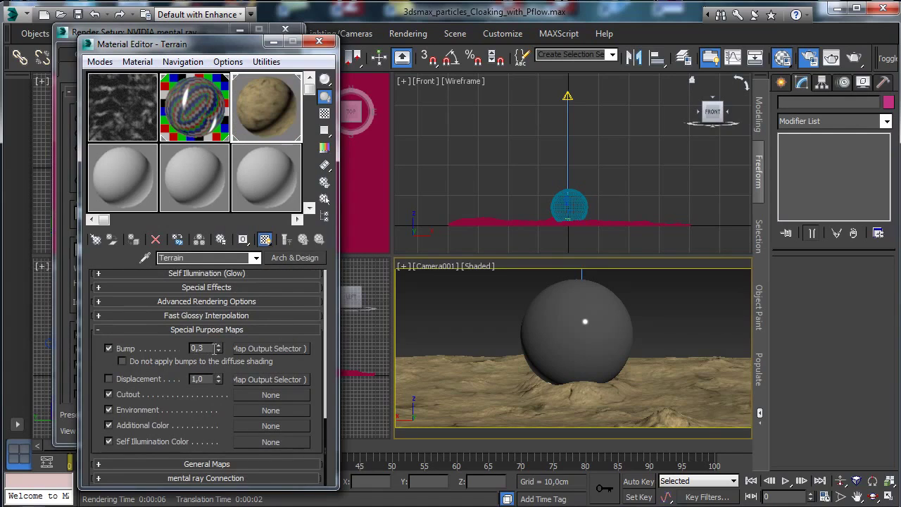
pyautogui.moveTo(213, 347); pyautogui.dragTo(164, 338)
pyautogui.write('3')
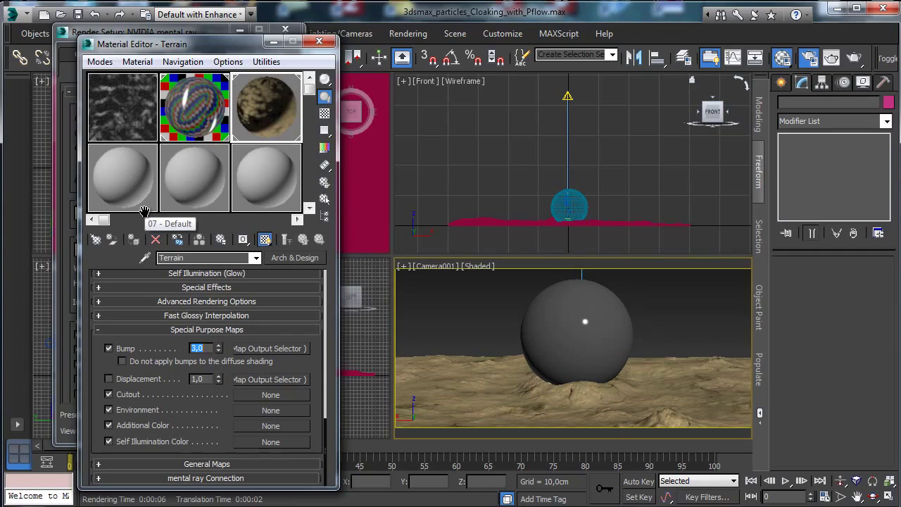
pyautogui.write('1')
pyautogui.press('Return')
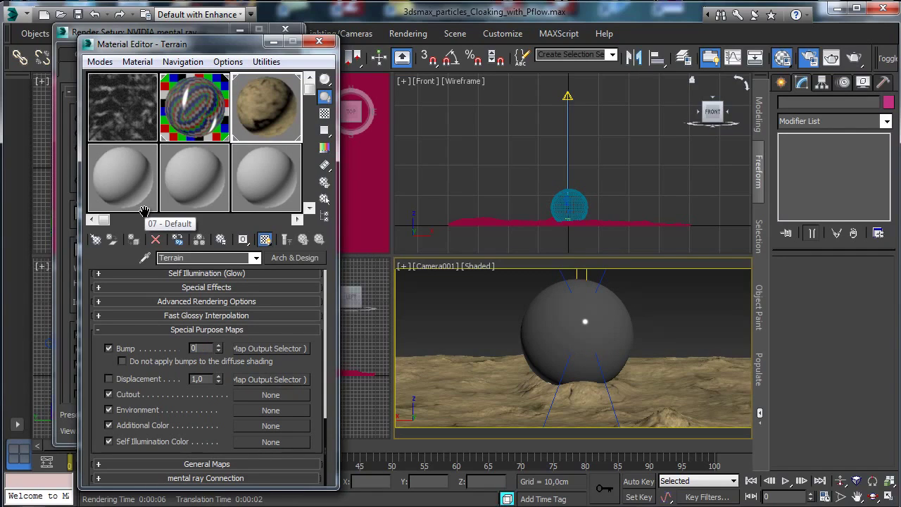
pyautogui.write('0,25')
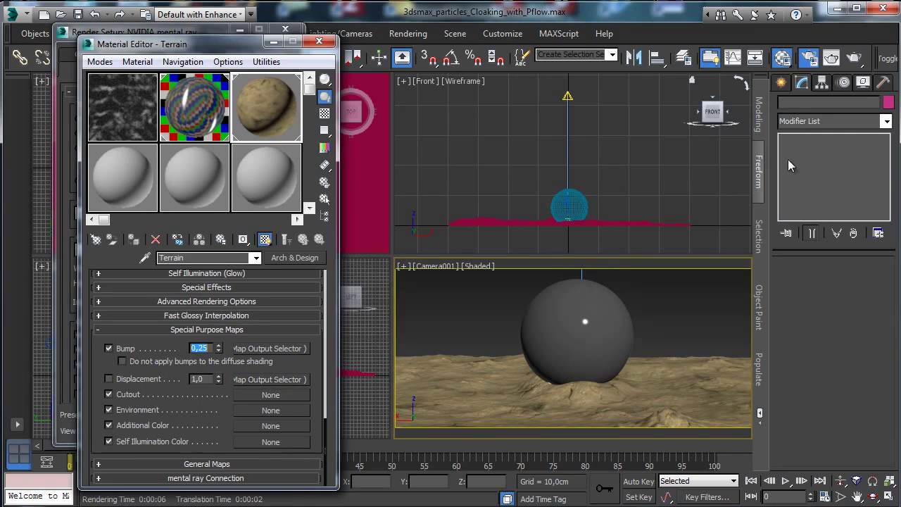
# Limit the render to a narrow region over the sphere's left edge and the adjacent ground, and render it
pyautogui.click(831, 58)
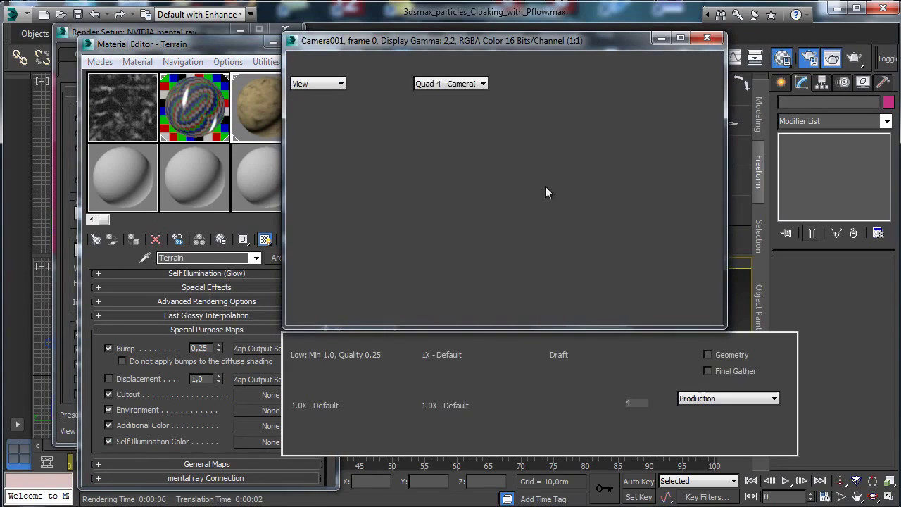
pyautogui.click(357, 82)
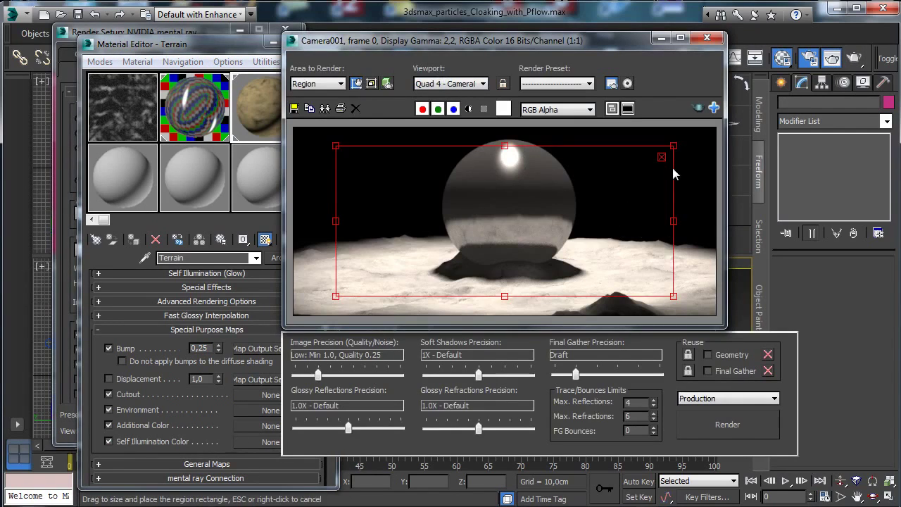
pyautogui.moveTo(675, 146); pyautogui.dragTo(432, 156)
pyautogui.moveTo(400, 190); pyautogui.dragTo(448, 212)
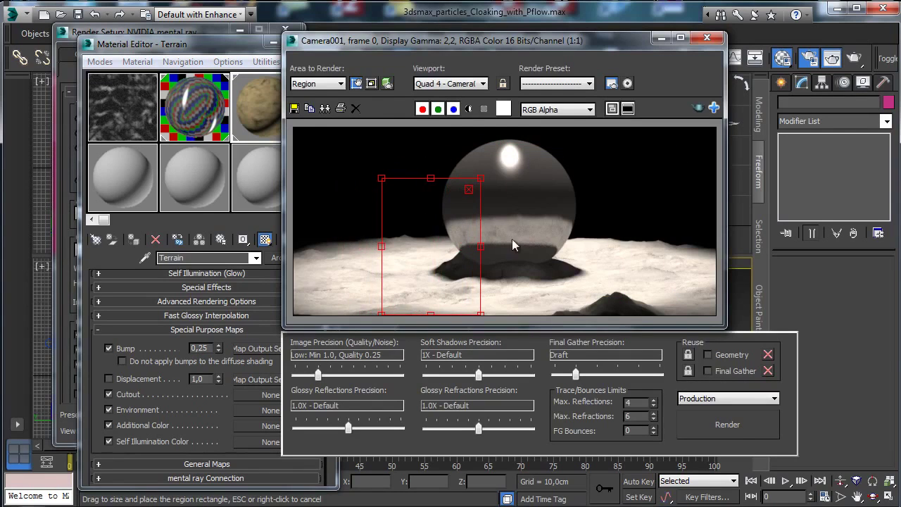
pyautogui.click(725, 425)
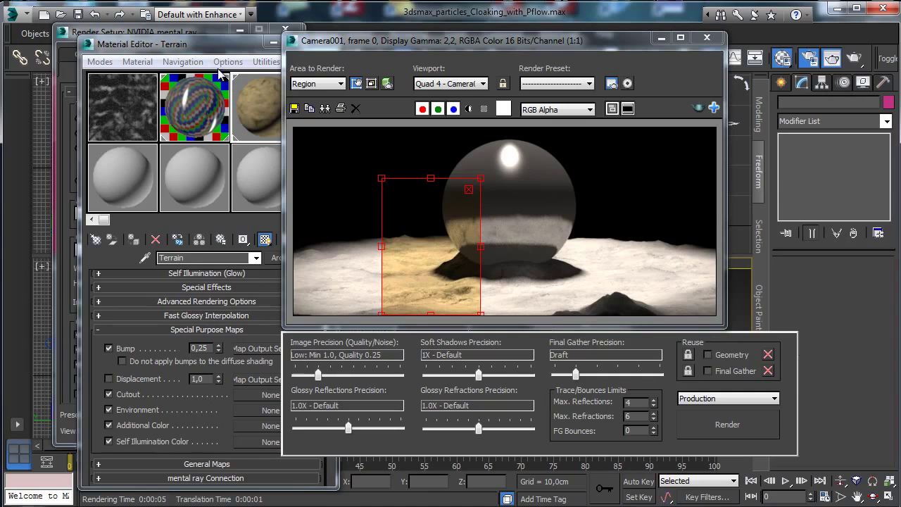
# Wrap the Terrain diffuse color map in a Color Correction map, keeping the old map as a sub-map
pyautogui.click(225, 43)
pyautogui.scroll(10, 290, 344)
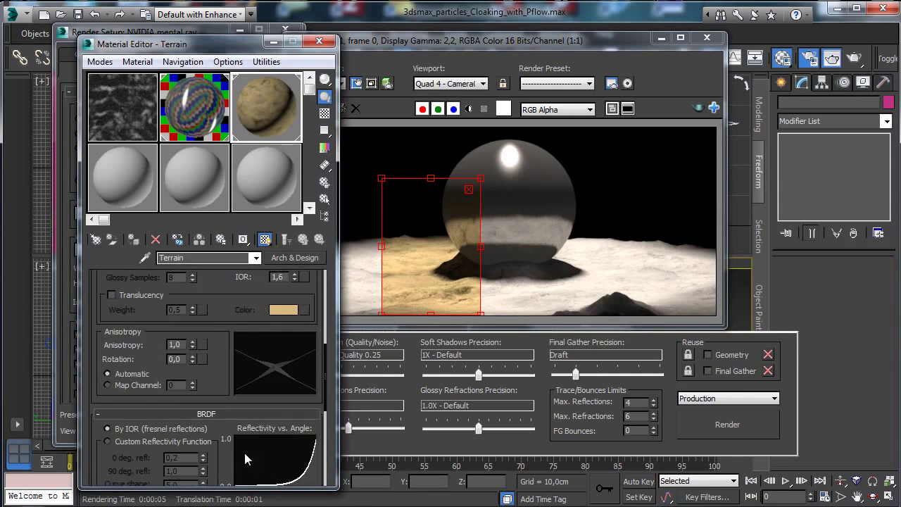
pyautogui.click(303, 366)
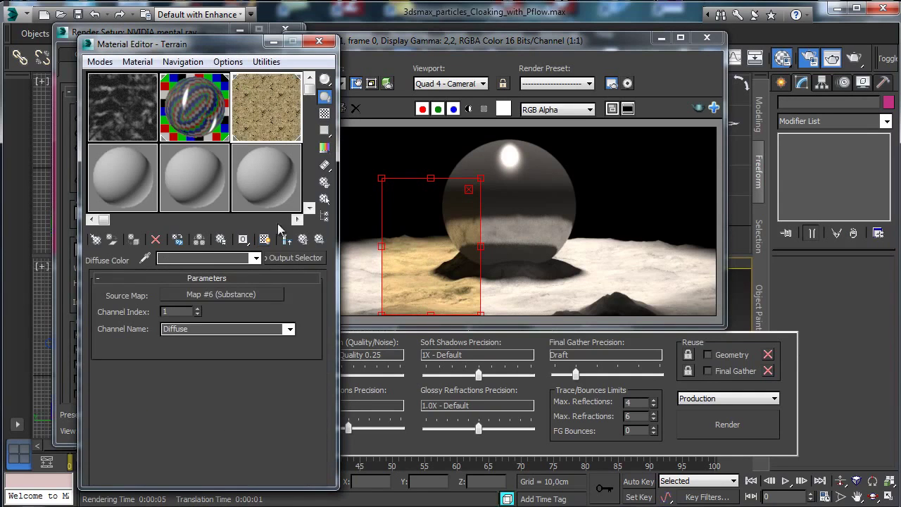
pyautogui.click(296, 258)
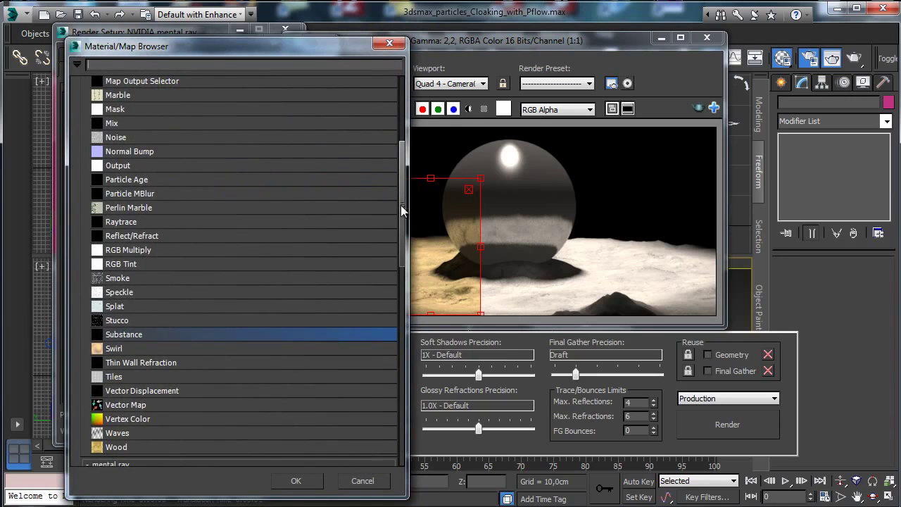
pyautogui.moveTo(404, 211); pyautogui.dragTo(403, 146)
pyautogui.doubleClick(146, 171)
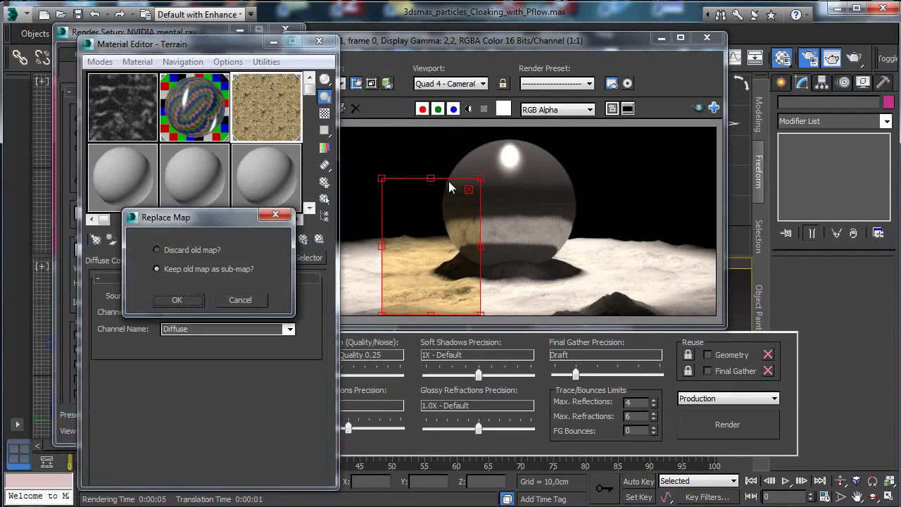
pyautogui.click(177, 300)
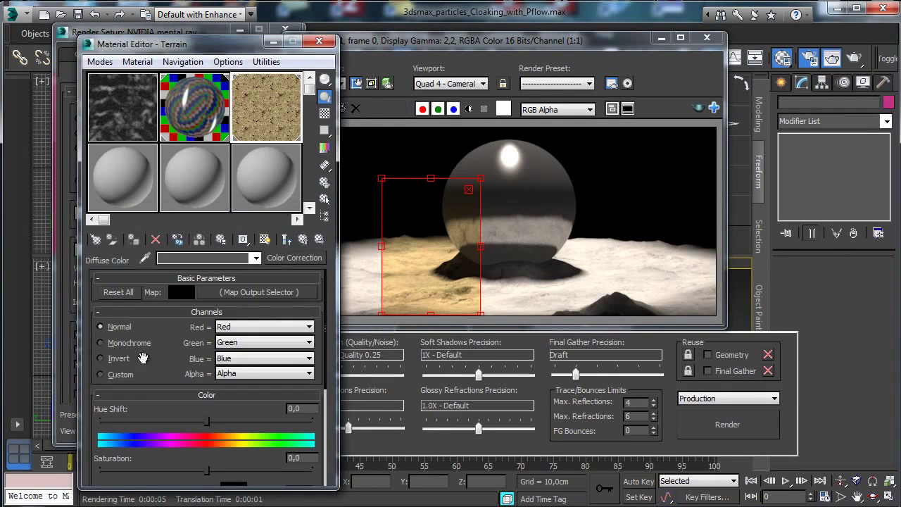
# Set the Color Correction's hue shift to -19,734, saturation to -13,621 and brightness to -6,977
pyautogui.moveTo(178, 323); pyautogui.dragTo(178, 245)
pyautogui.moveTo(206, 330)
pyautogui.mouseDown()
pyautogui.moveTo(260, 329)
pyautogui.moveTo(198, 329)
pyautogui.mouseUp()
pyautogui.moveTo(203, 379); pyautogui.dragTo(200, 379)
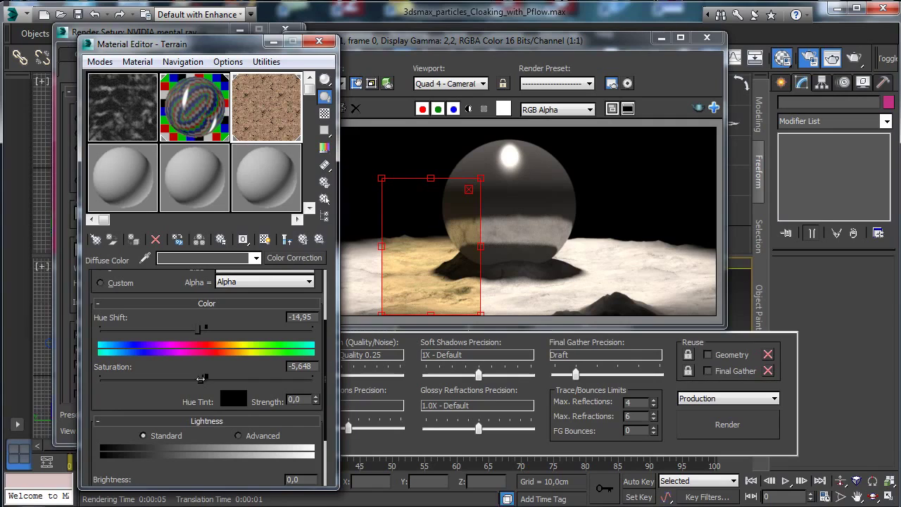
pyautogui.moveTo(200, 330); pyautogui.dragTo(195, 329)
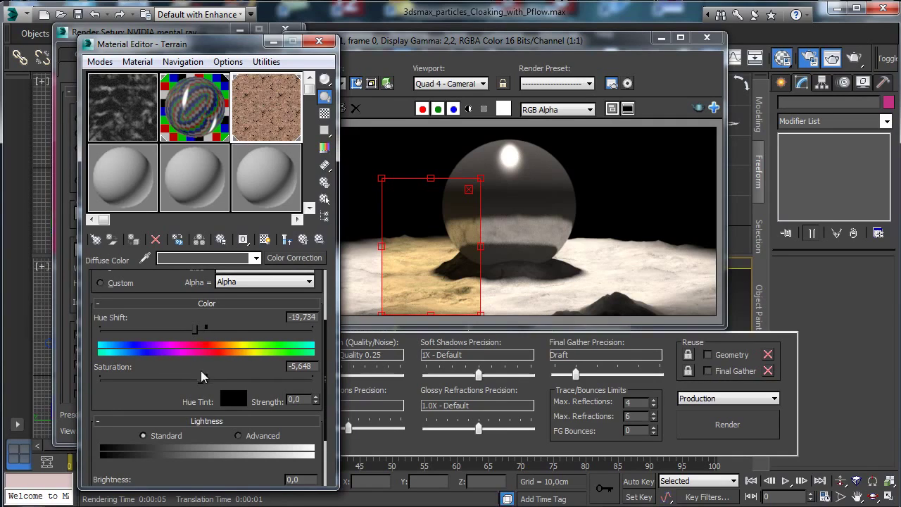
pyautogui.moveTo(202, 378); pyautogui.dragTo(193, 378)
pyautogui.moveTo(133, 399); pyautogui.dragTo(134, 318)
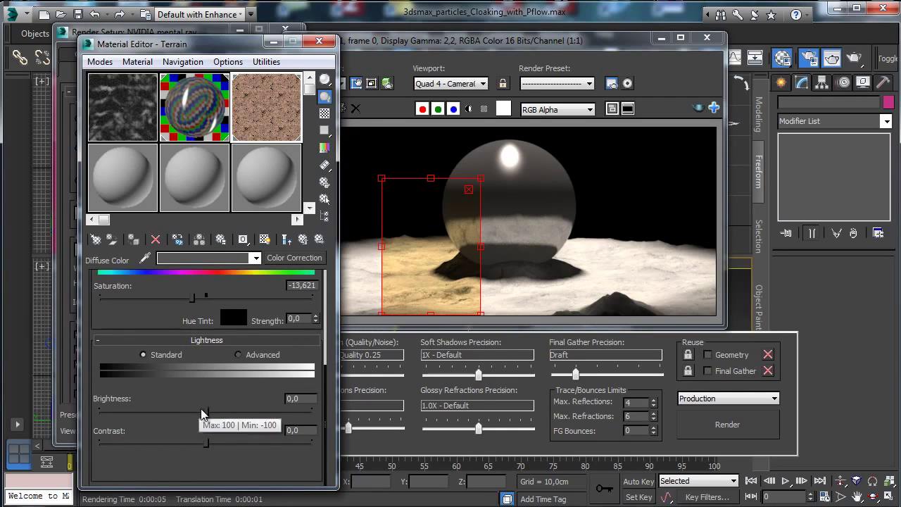
pyautogui.moveTo(206, 410); pyautogui.dragTo(199, 412)
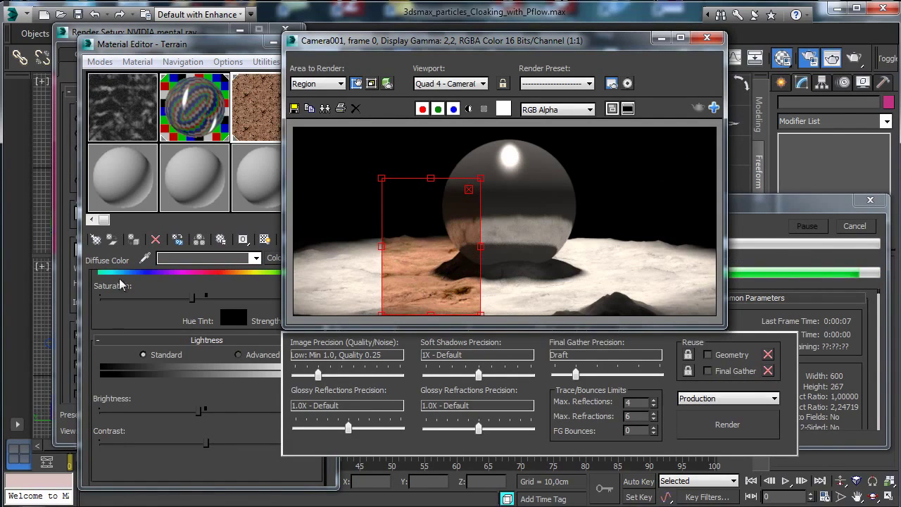
# Lower the Color Correction's saturation further, beyond -24,917, and render the region again
pyautogui.click(192, 301)
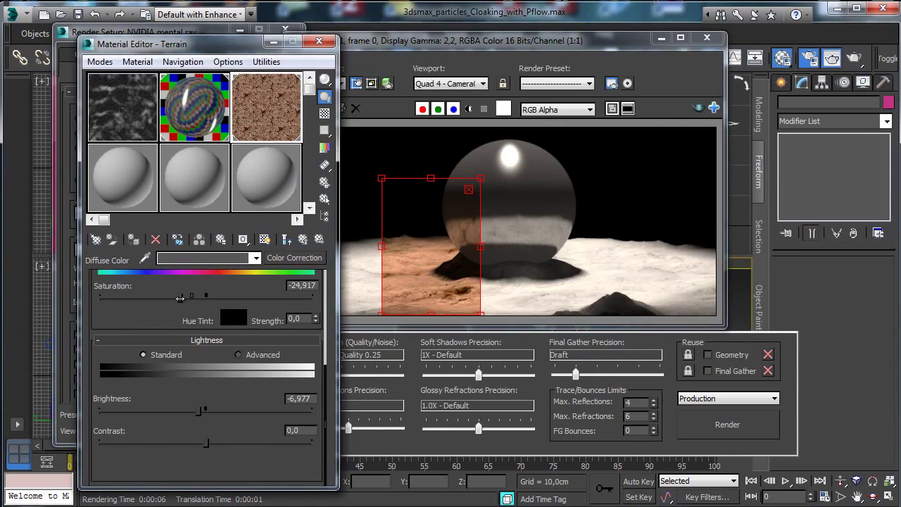
pyautogui.moveTo(180, 298); pyautogui.dragTo(169, 298)
pyautogui.click(725, 423)
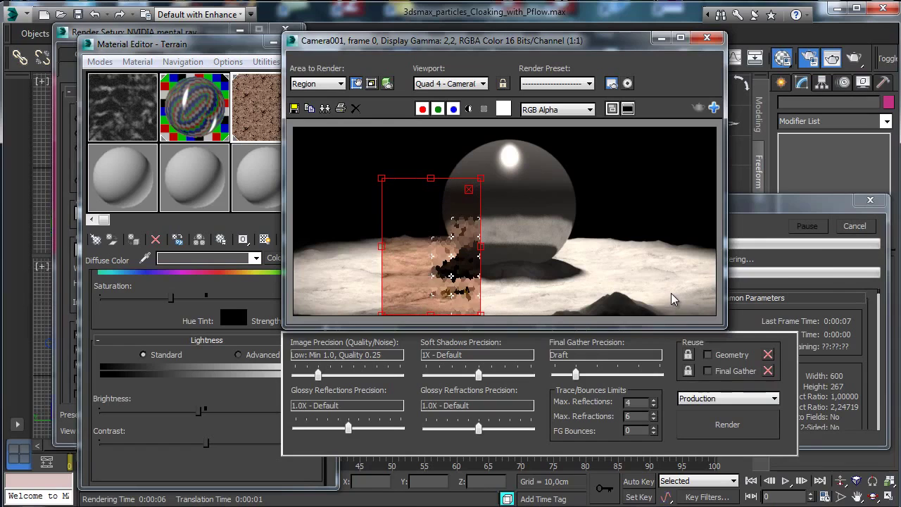
# Set the Color Correction hue shift of the terrain's diffuse map to about -11.36 and re-render the region
pyautogui.click(180, 325)
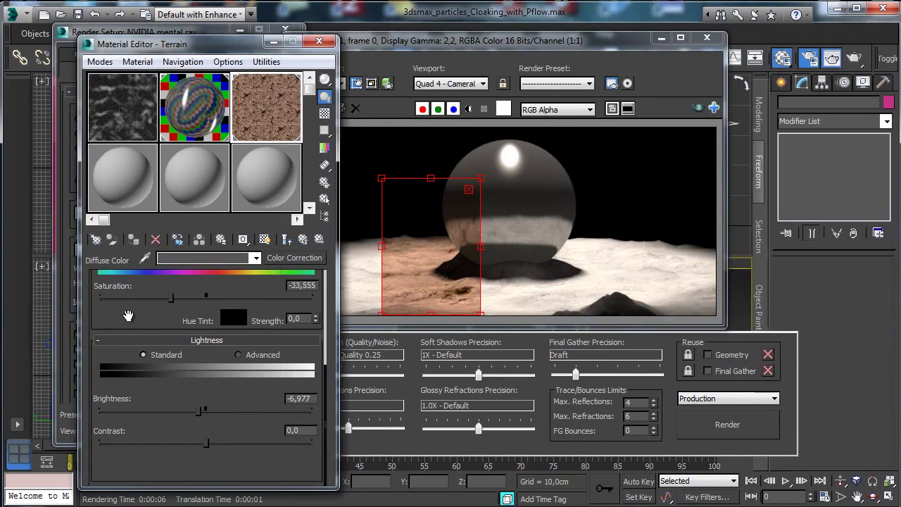
pyautogui.scroll(5, 191, 339)
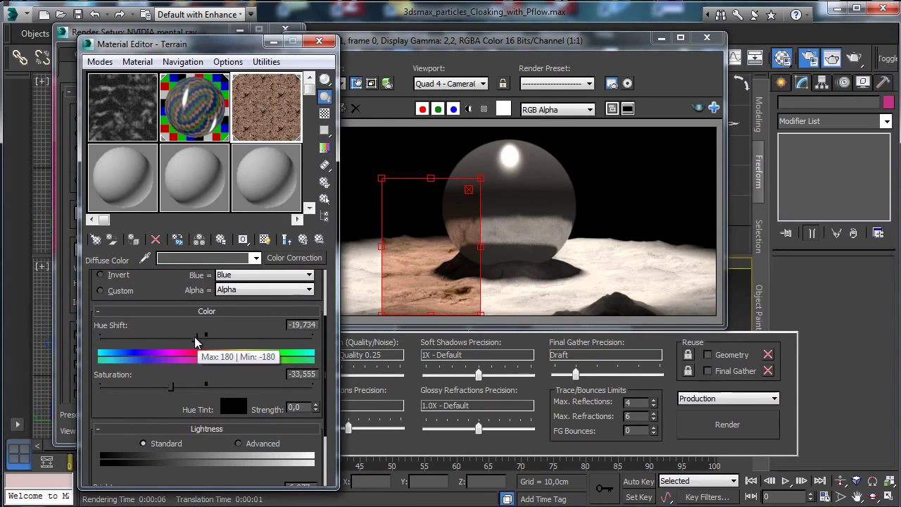
pyautogui.moveTo(197, 336); pyautogui.dragTo(200, 337)
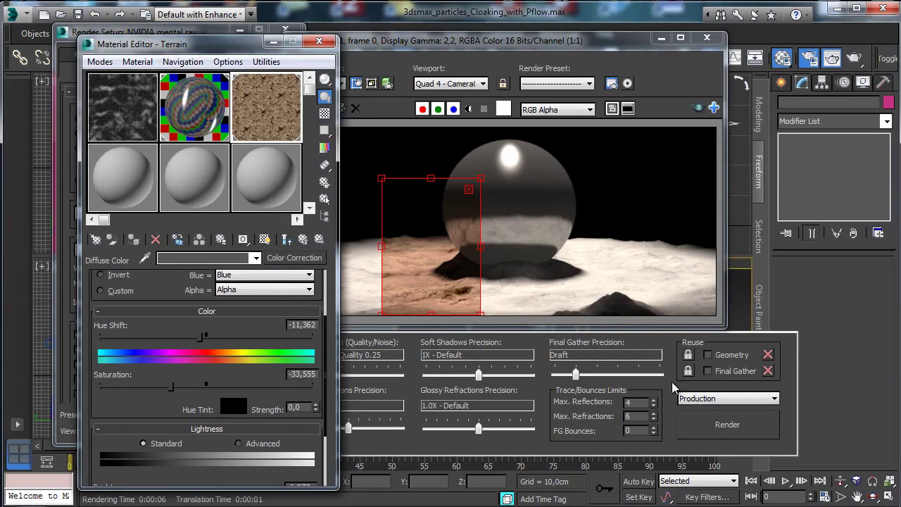
pyautogui.hotkey('shift', 'q')
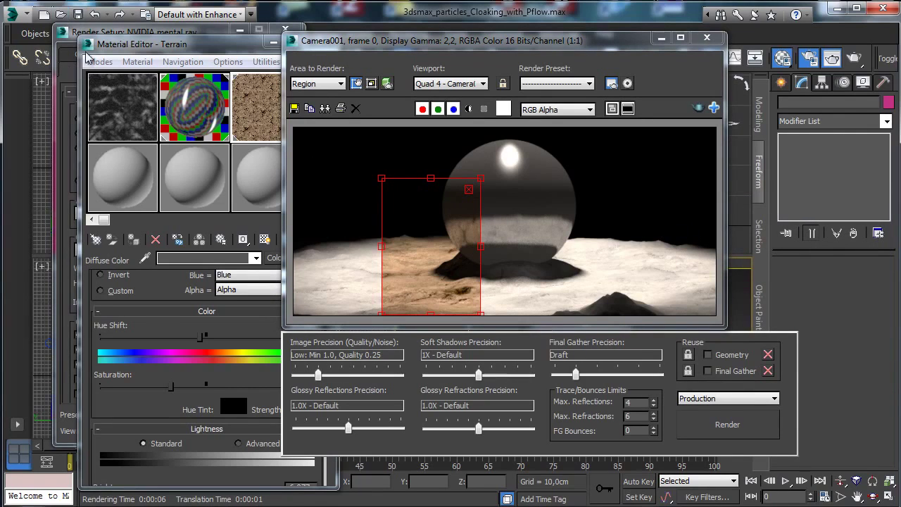
# Lower the Color Correction brightness of the terrain's diffuse map to about -14.29 and re-render the region
pyautogui.moveTo(138, 353); pyautogui.dragTo(121, 267)
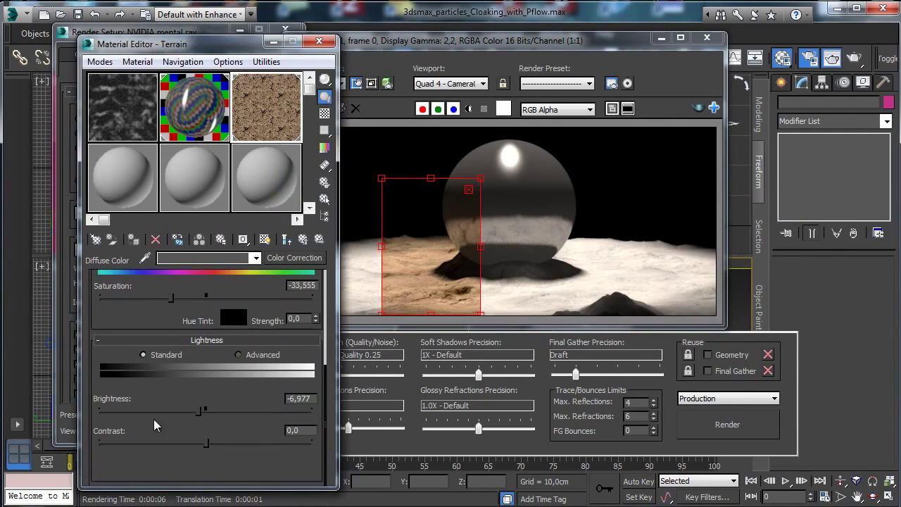
pyautogui.moveTo(197, 410); pyautogui.dragTo(190, 411)
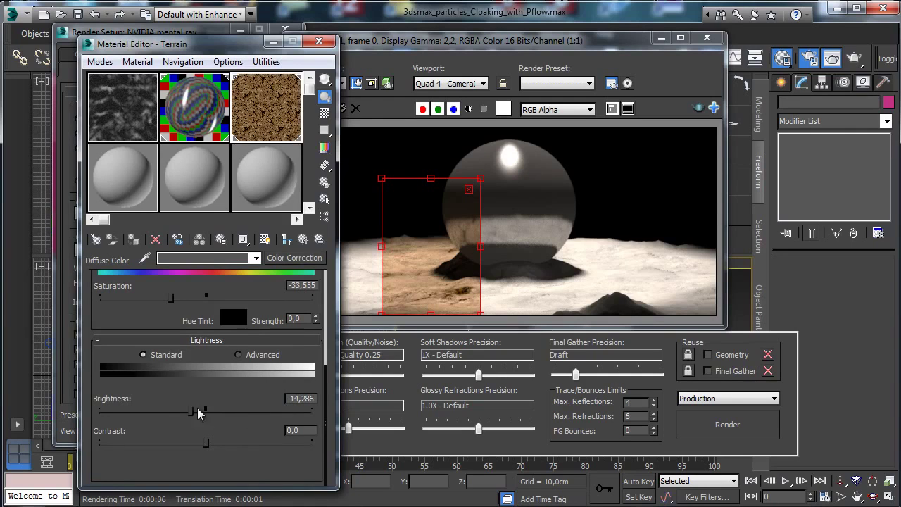
pyautogui.click(735, 426)
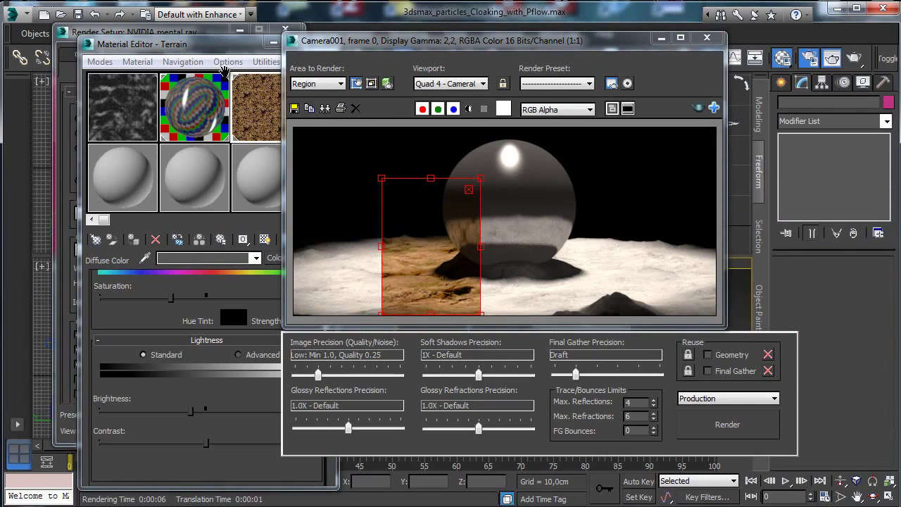
# Return to the parent Terrain material and widen the render region on both sides to span the full width of the sphere
pyautogui.click(216, 47)
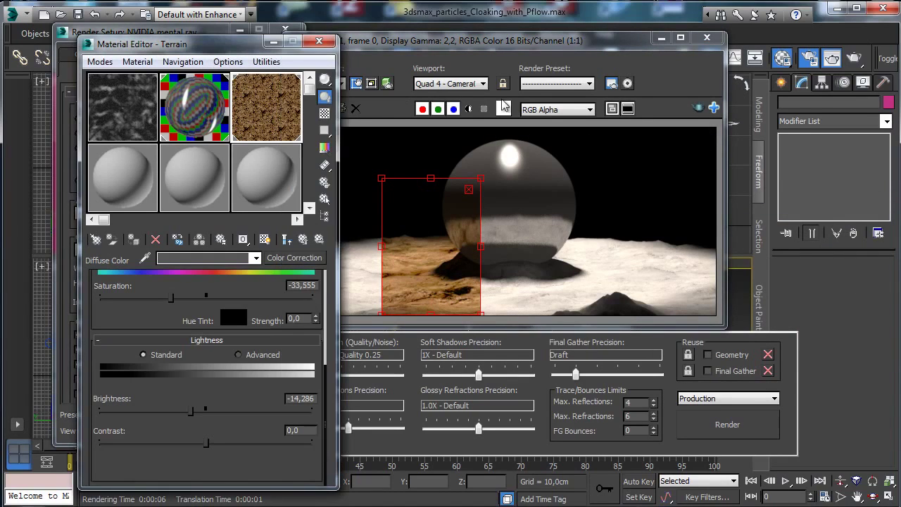
pyautogui.click(305, 240)
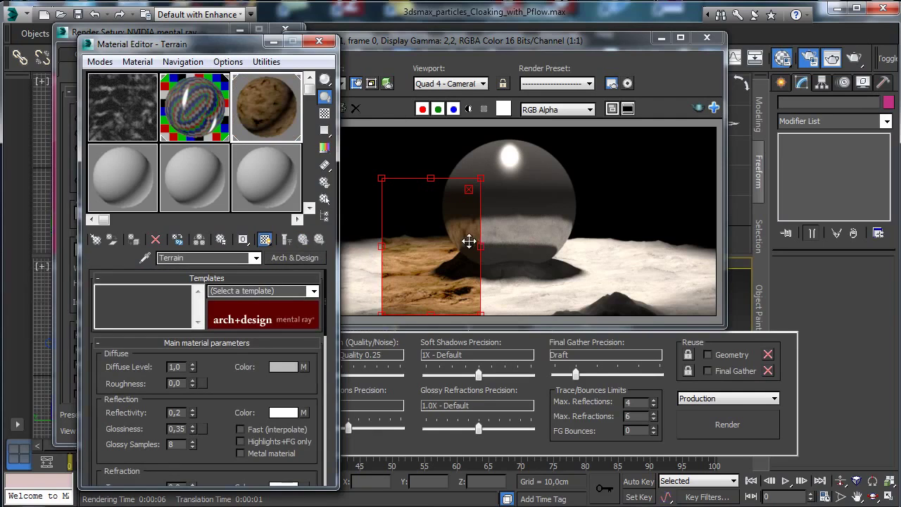
pyautogui.moveTo(380, 246); pyautogui.dragTo(342, 246)
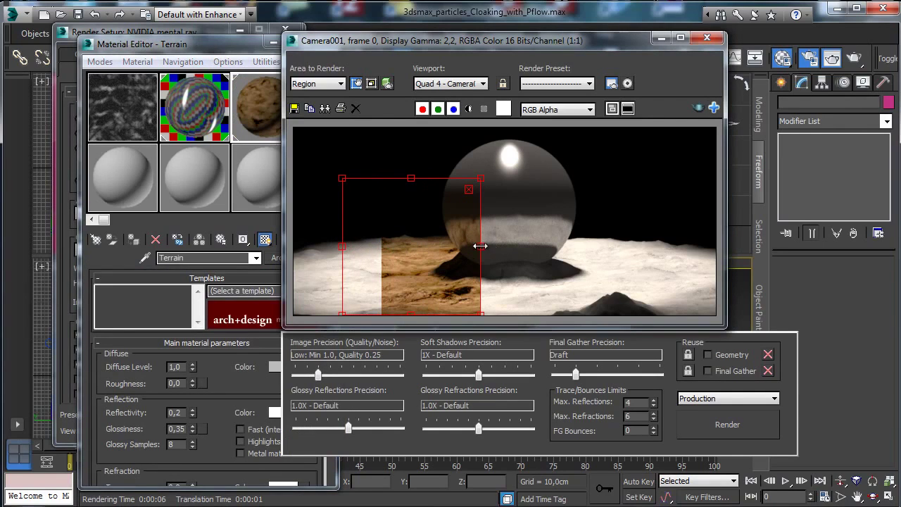
pyautogui.moveTo(480, 246); pyautogui.dragTo(622, 246)
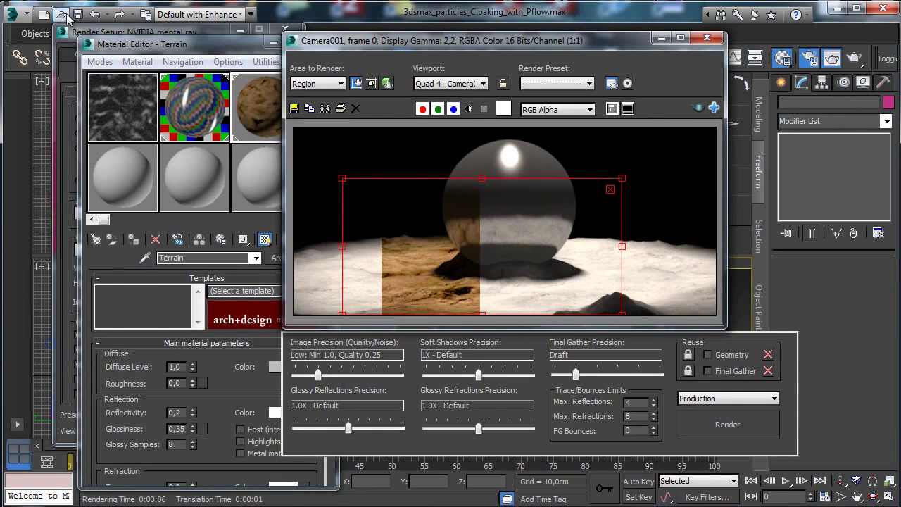
# Enable Displacement among the Terrain material's special purpose maps
pyautogui.click(231, 389)
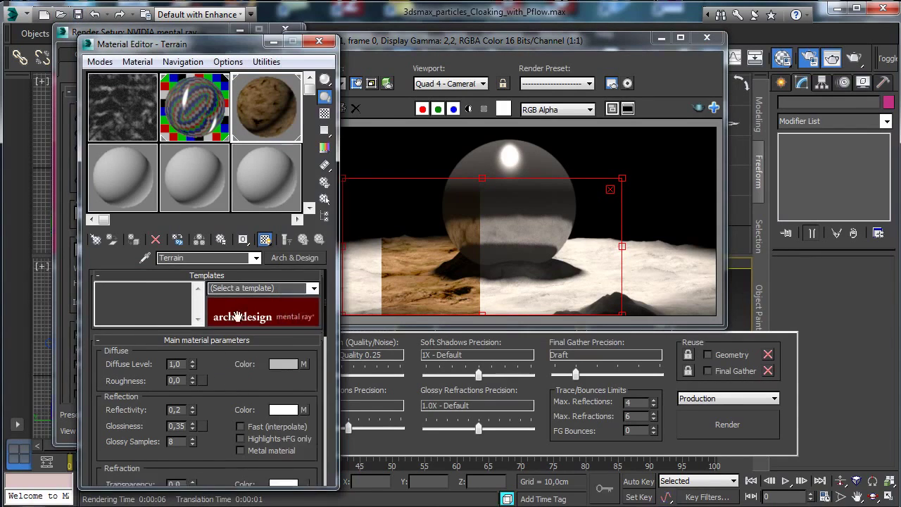
pyautogui.scroll(-10, 222, 406)
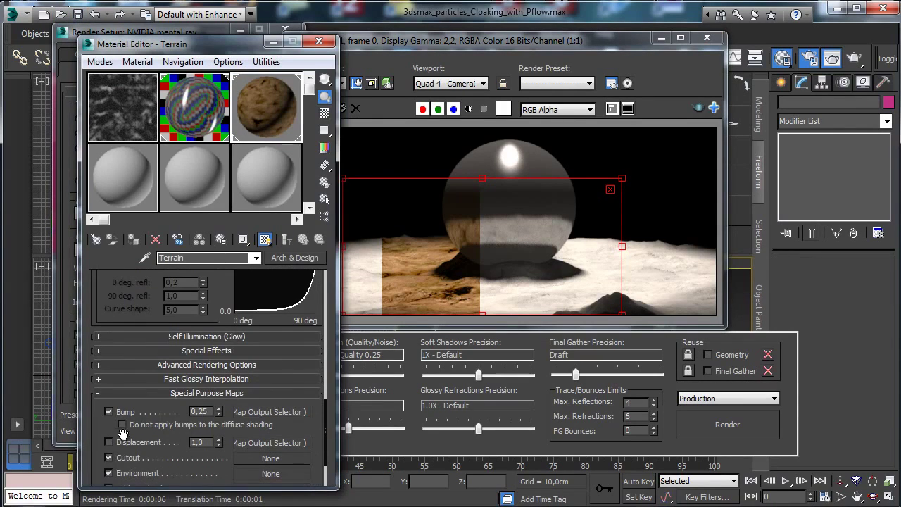
pyautogui.click(109, 442)
# Set the maximum subdivision in the renderer's global displacement settings to 16 and render the region
pyautogui.click(184, 33)
pyautogui.click(215, 70)
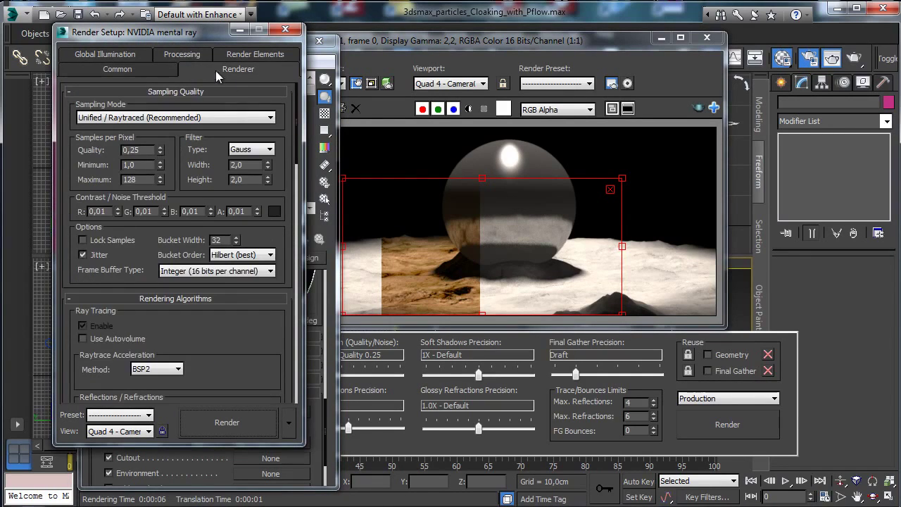
pyautogui.click(178, 59)
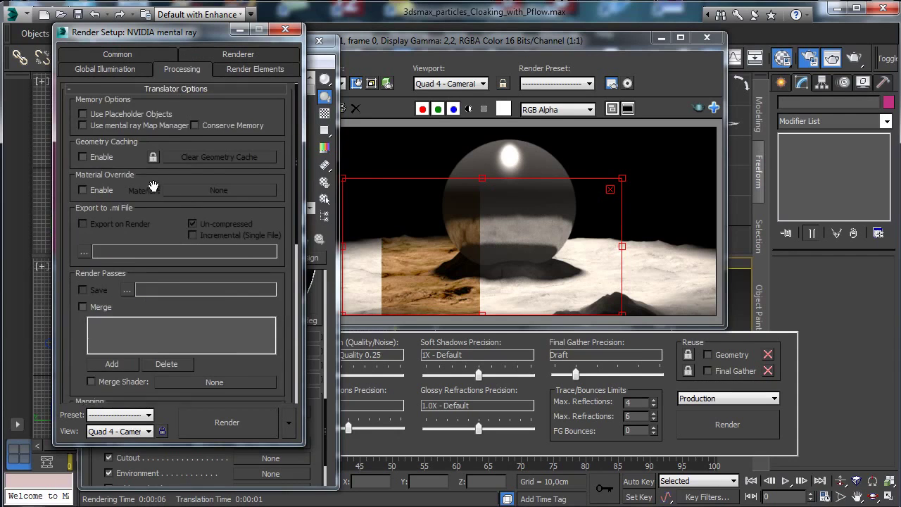
pyautogui.scroll(-5, 229, 168)
pyautogui.scroll(-3, 245, 240)
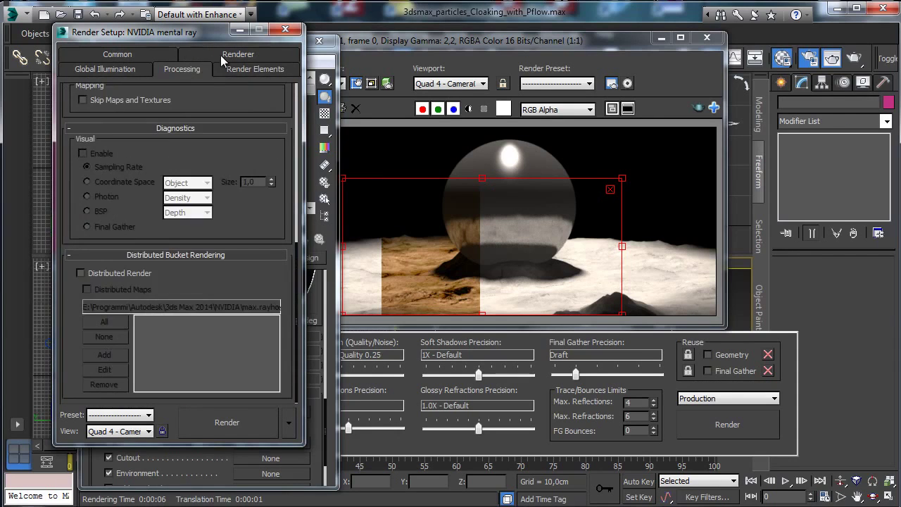
pyautogui.click(223, 59)
pyautogui.scroll(-7, 233, 232)
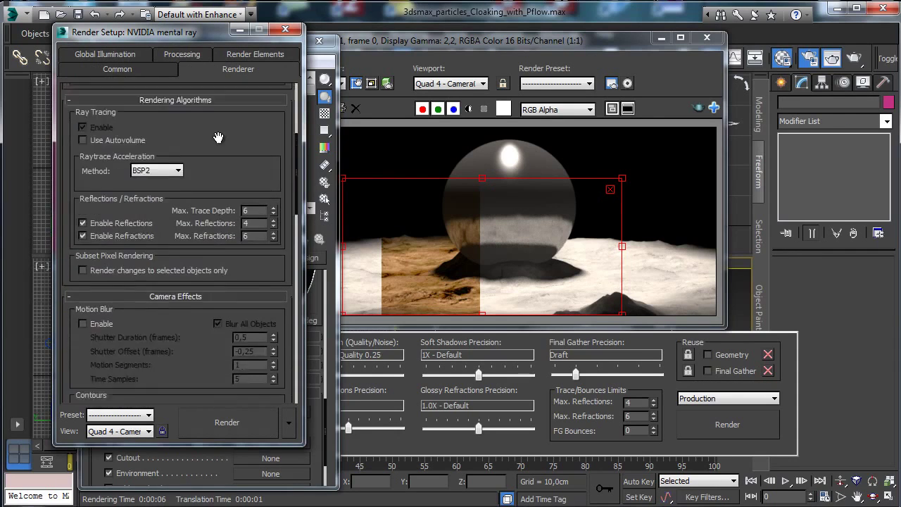
pyautogui.scroll(-7, 190, 291)
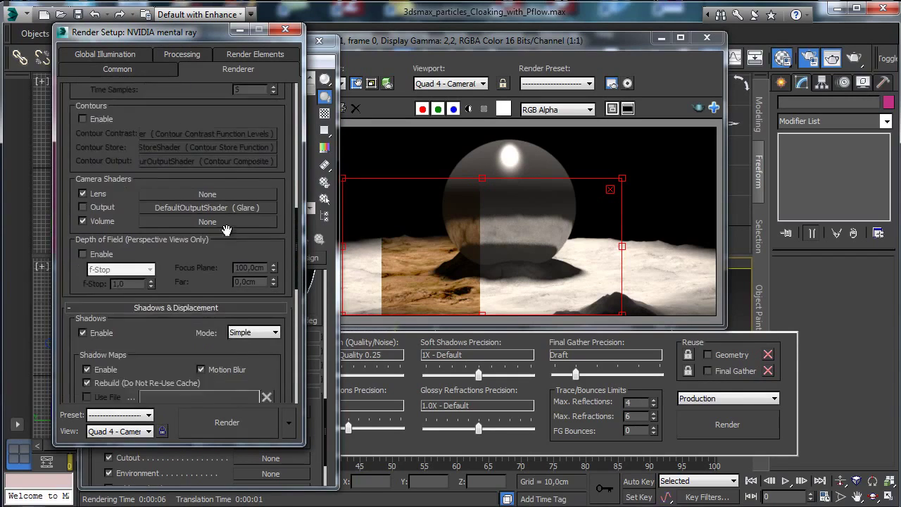
pyautogui.scroll(-5, 225, 230)
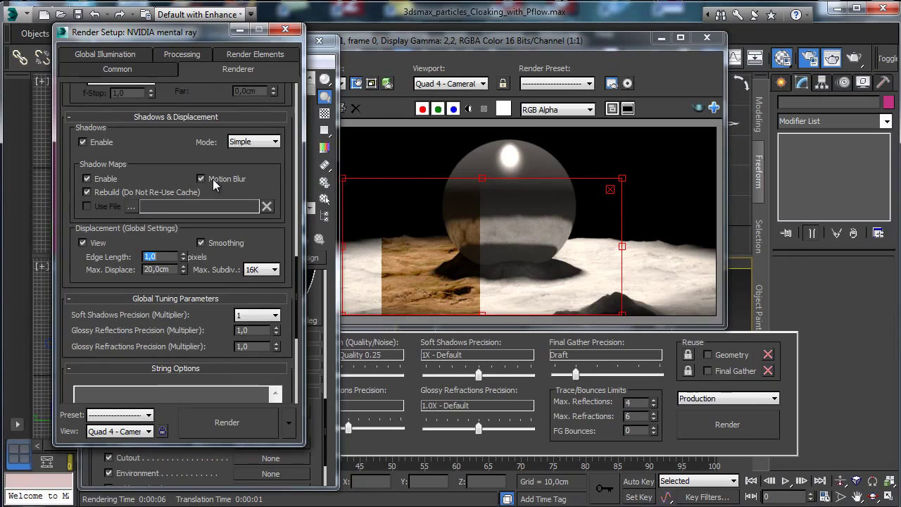
pyautogui.click(260, 270)
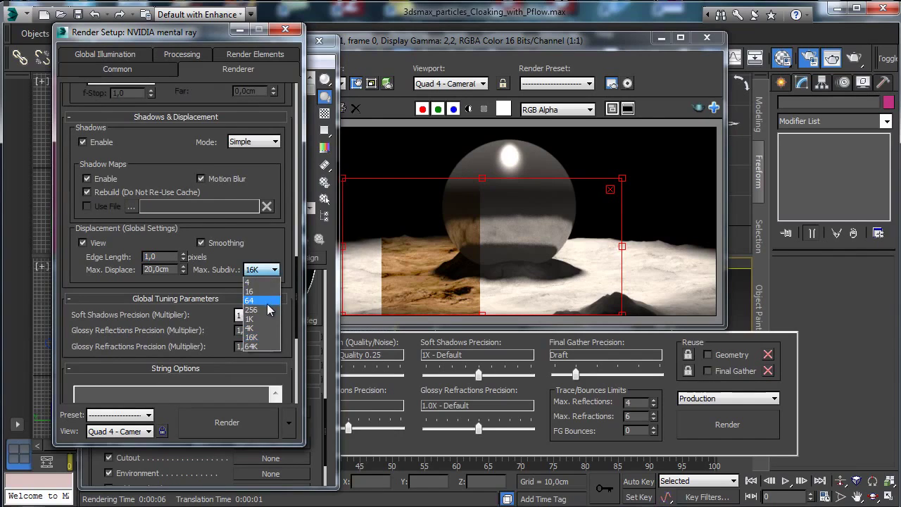
pyautogui.click(263, 303)
pyautogui.click(261, 270)
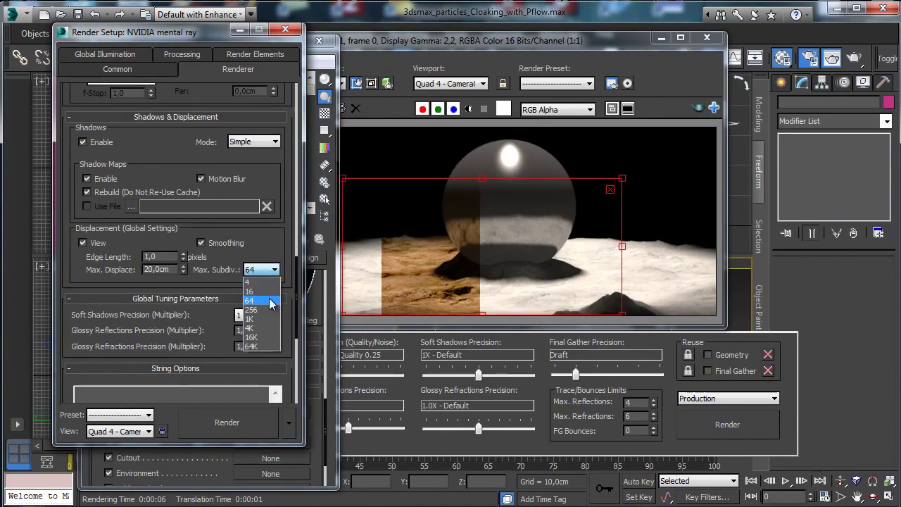
pyautogui.click(261, 299)
pyautogui.click(228, 421)
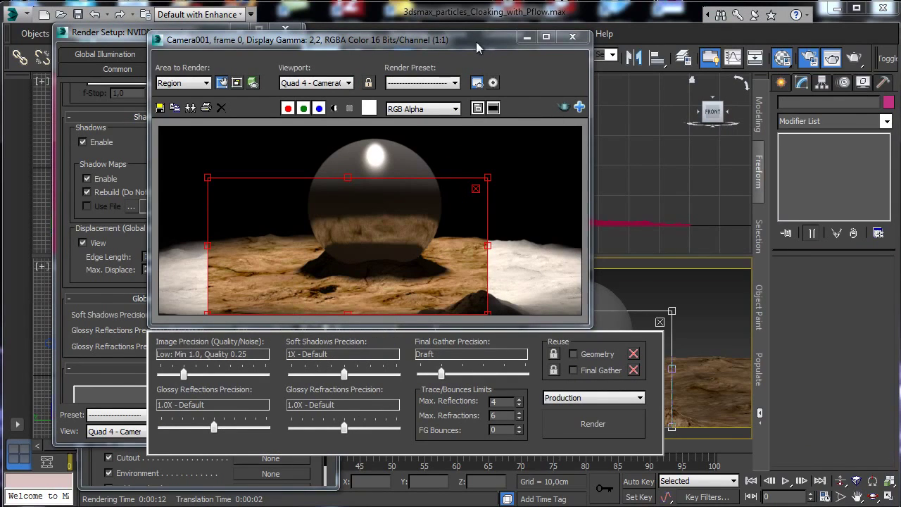
# Move the rendered frame clear of the settings, set the Terrain material's displacement amount to 2.0 and re-render the region
pyautogui.moveTo(504, 48); pyautogui.dragTo(692, 50)
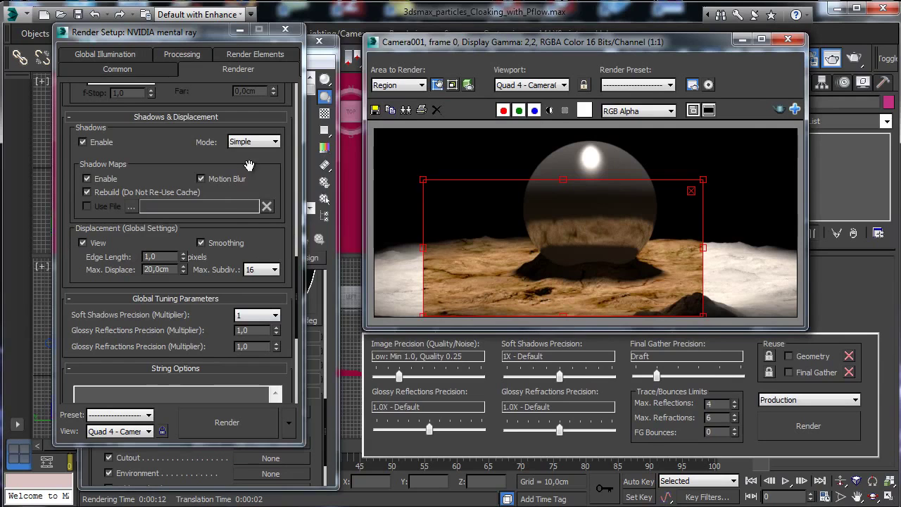
pyautogui.moveTo(667, 46); pyautogui.dragTo(602, 51)
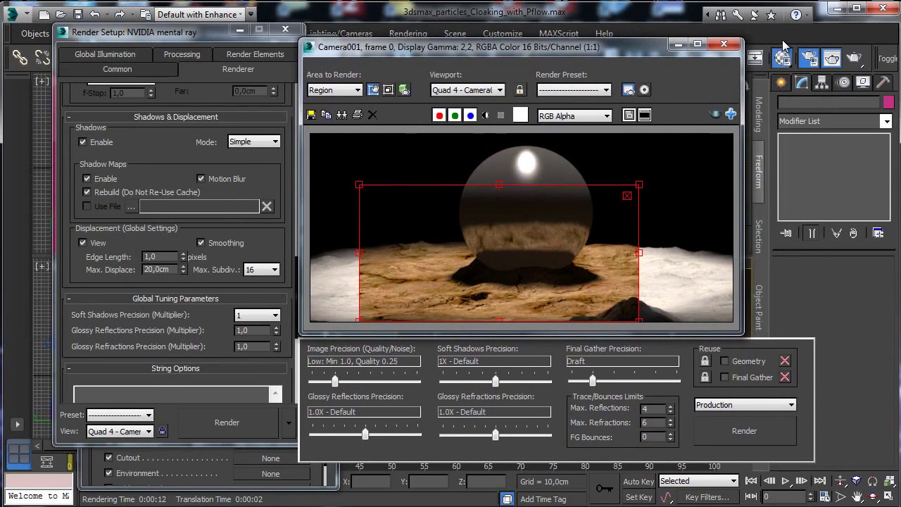
pyautogui.click(782, 59)
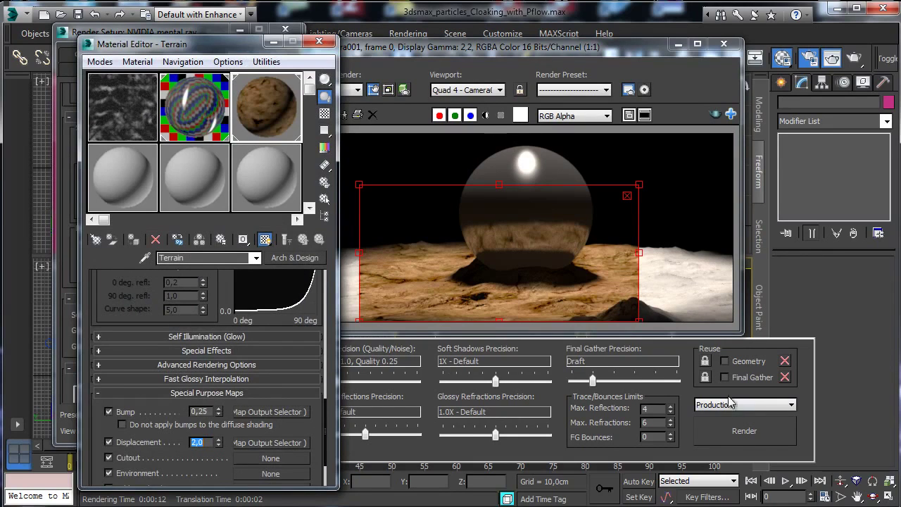
pyautogui.click(738, 437)
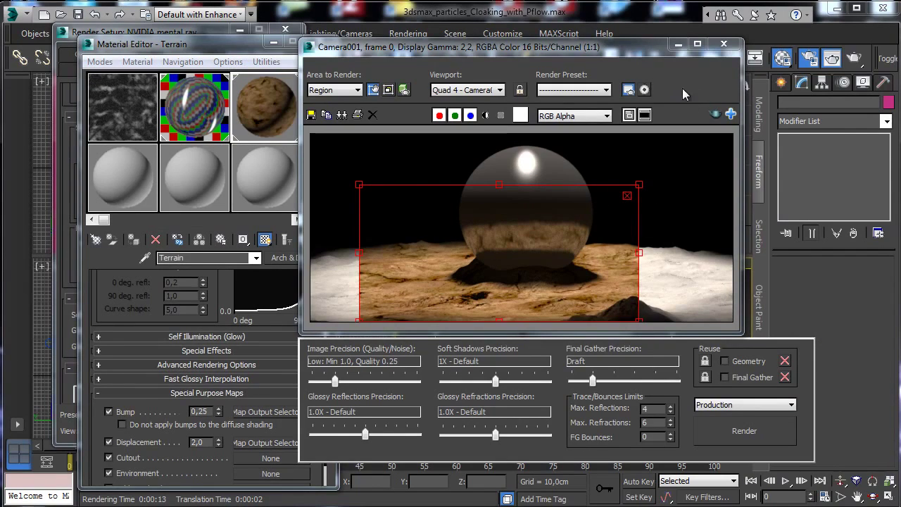
# Clear the rendered frame, material editor and render setup windows away from the viewports
pyautogui.click(677, 45)
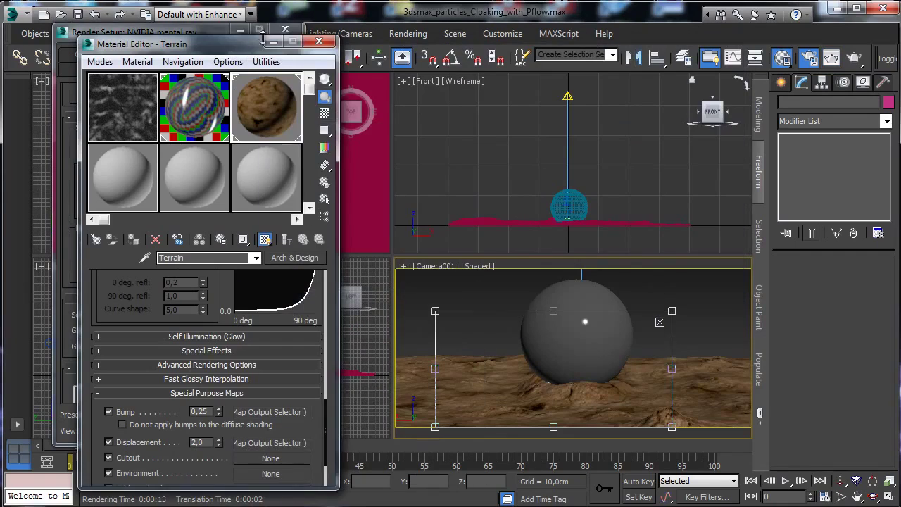
pyautogui.click(289, 44)
pyautogui.click(285, 29)
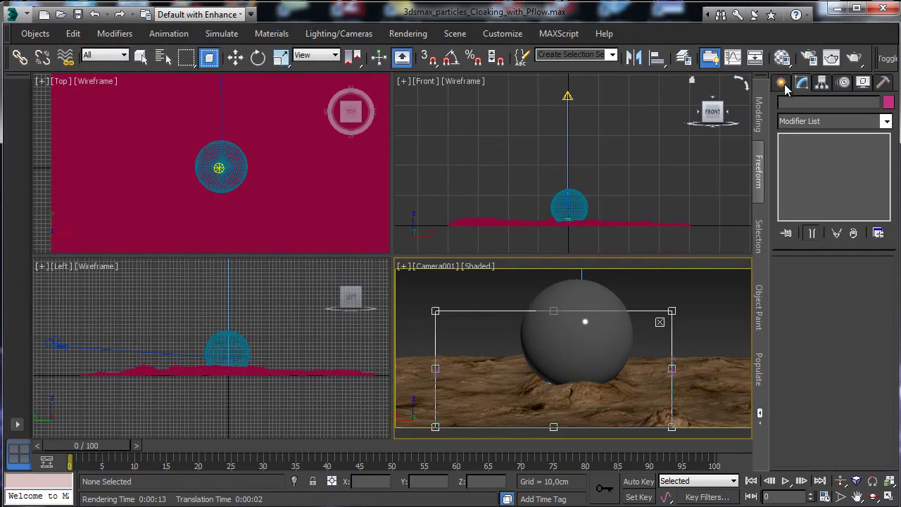
# Create an mr Area Omni light in the Top view, in front of the sphere and to its right
pyautogui.click(782, 82)
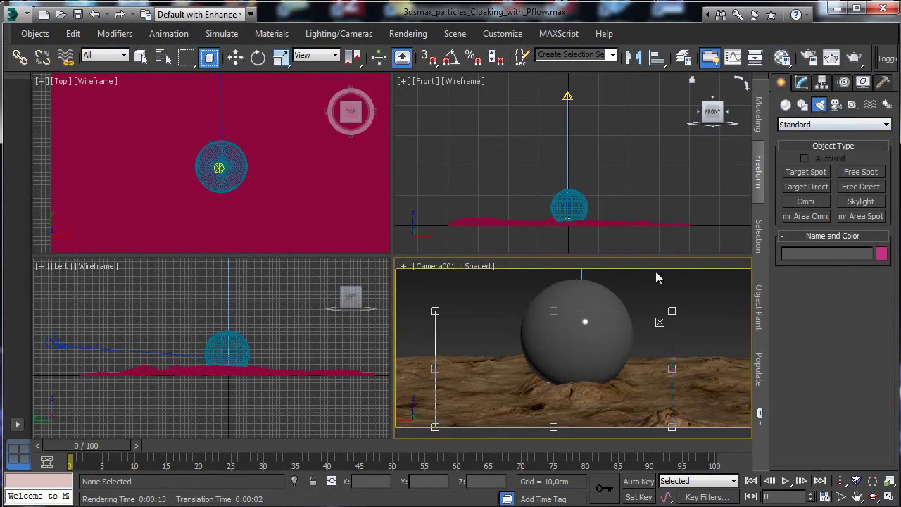
pyautogui.press('q')
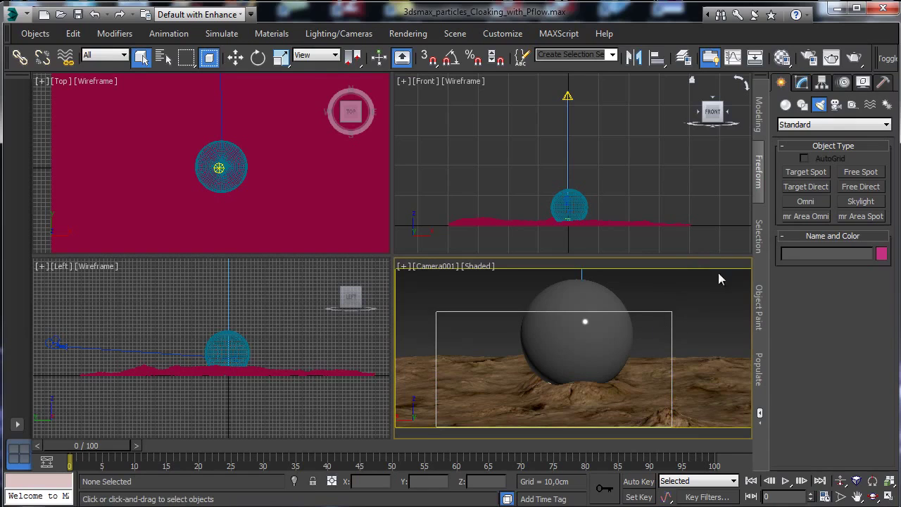
pyautogui.click(809, 217)
pyautogui.click(268, 233)
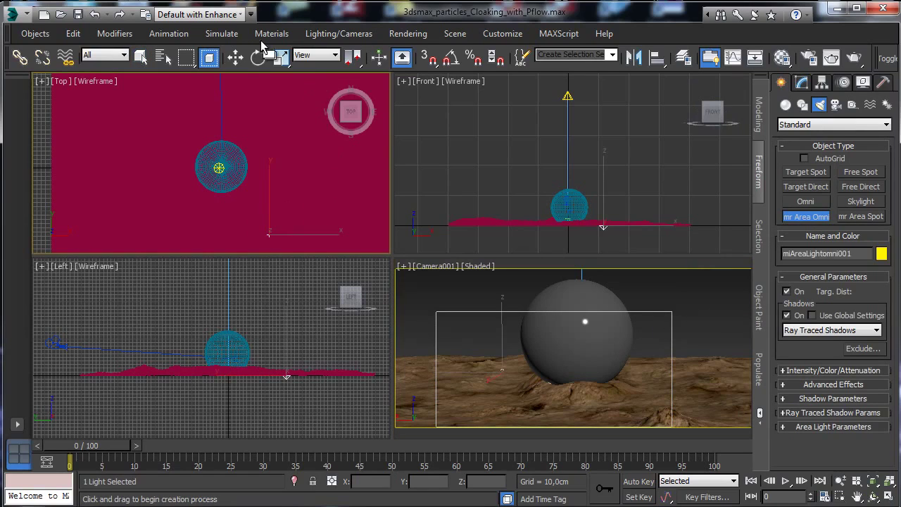
# Raise the omni light to about 87 cm and move it farther from the sphere to about X 171 cm, Y -268 cm
pyautogui.click(237, 59)
pyautogui.rightClick(614, 199)
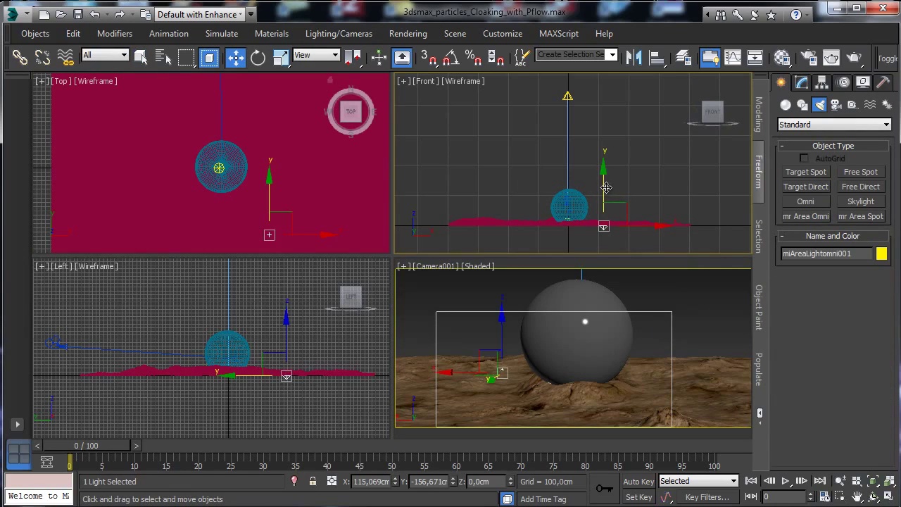
pyautogui.moveTo(605, 188); pyautogui.dragTo(513, 177)
pyautogui.click(296, 218)
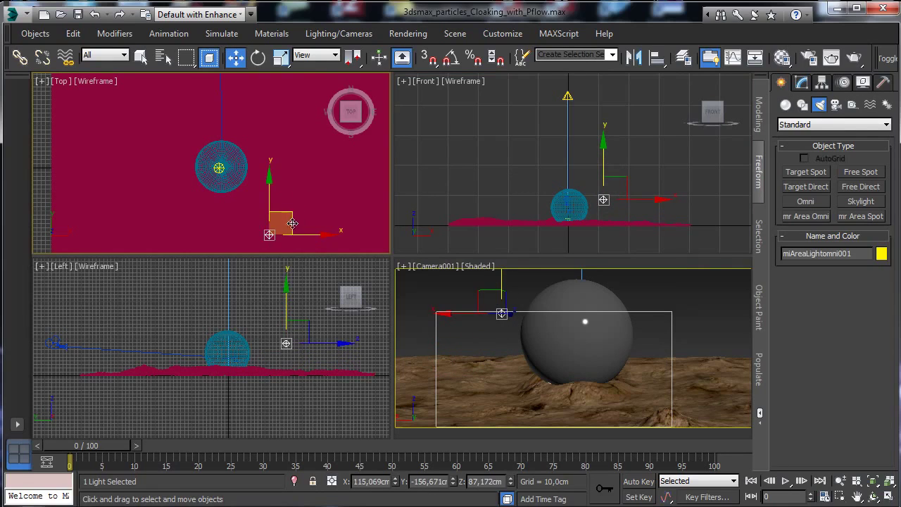
pyautogui.moveTo(292, 223); pyautogui.dragTo(316, 270)
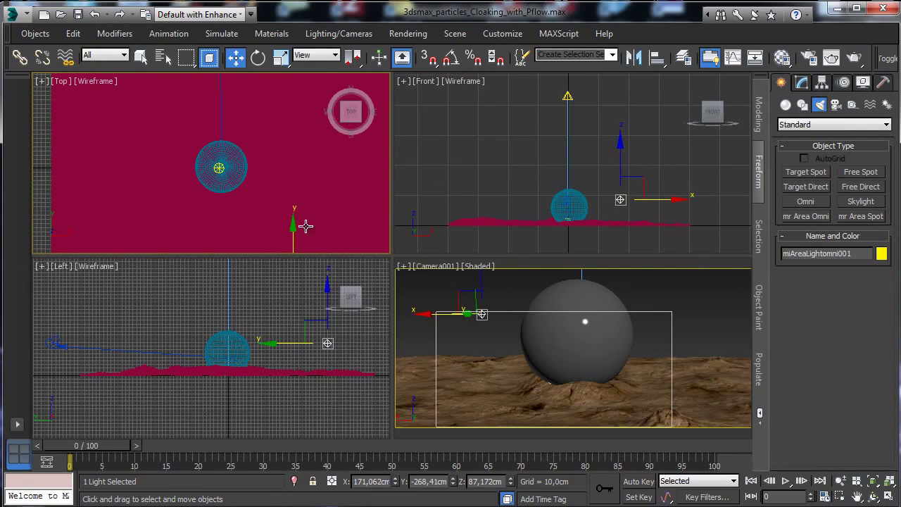
# Move the omni light just outside the terrain's upper-left corner in the Top view and raise it to about 114 cm
pyautogui.click(840, 481)
pyautogui.moveTo(181, 146); pyautogui.dragTo(209, 182)
pyautogui.click(235, 57)
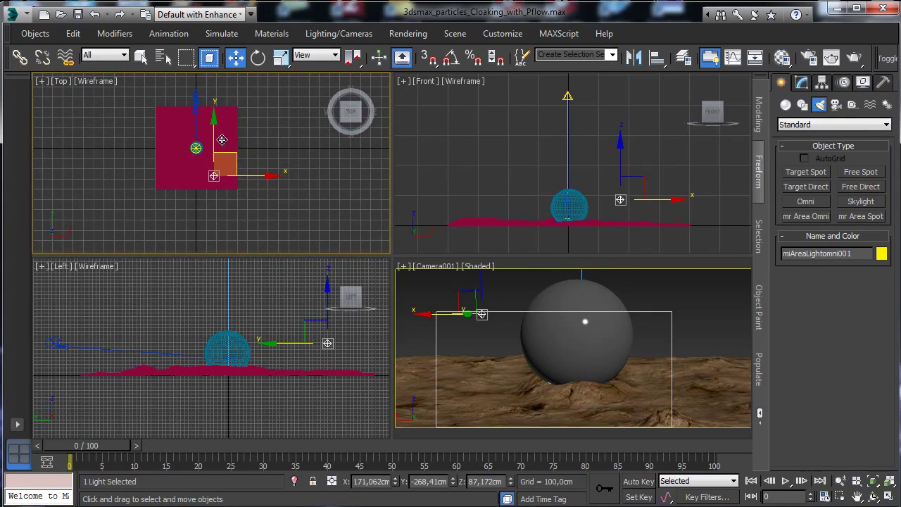
pyautogui.moveTo(221, 139); pyautogui.dragTo(160, 73)
pyautogui.click(64, 308)
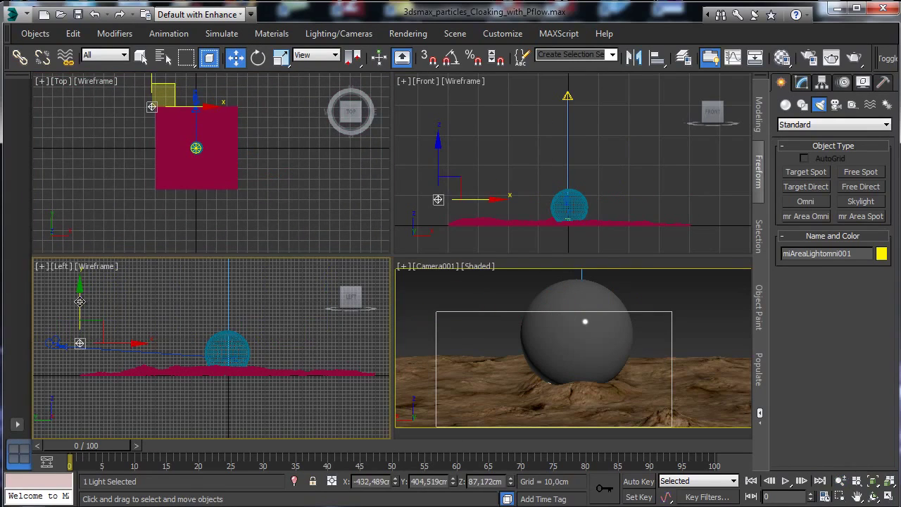
pyautogui.moveTo(80, 301); pyautogui.dragTo(151, 293)
pyautogui.rightClick(675, 264)
# Change the omni light's color to a medium saturated blue
pyautogui.click(799, 83)
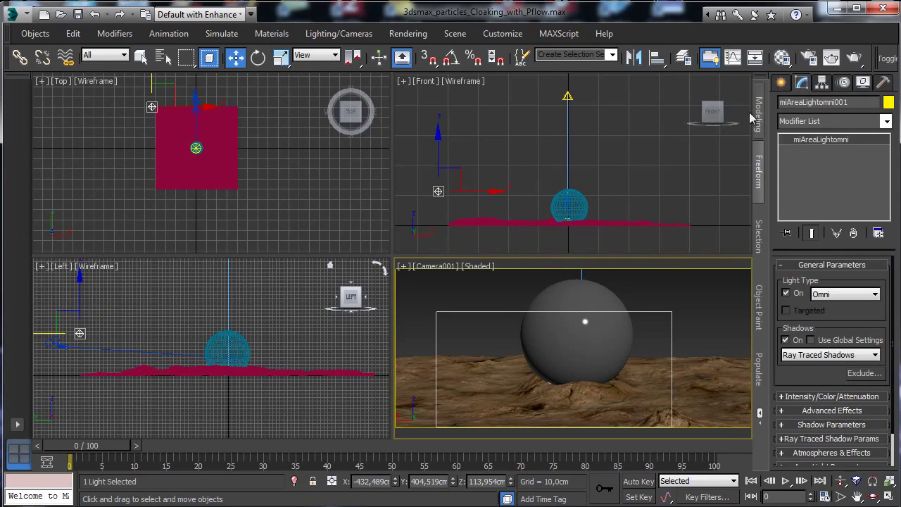
pyautogui.scroll(-3, 822, 396)
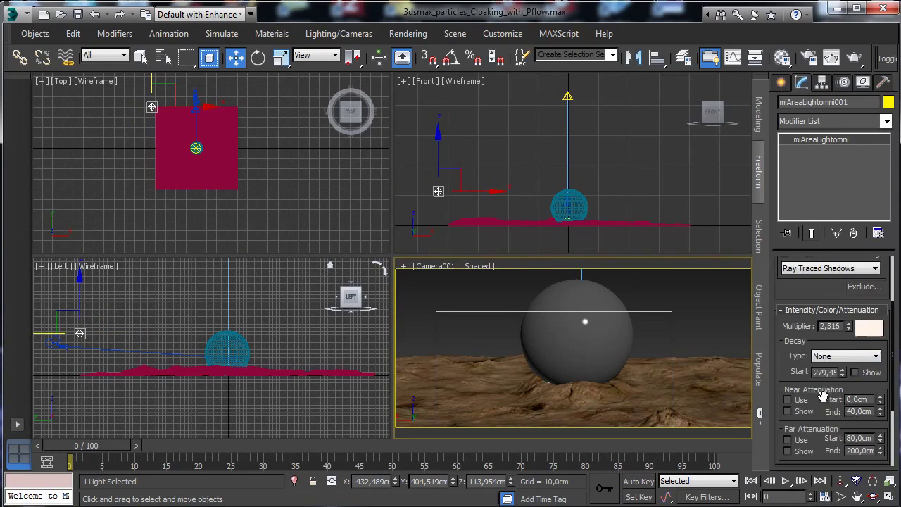
pyautogui.click(869, 328)
pyautogui.click(297, 103)
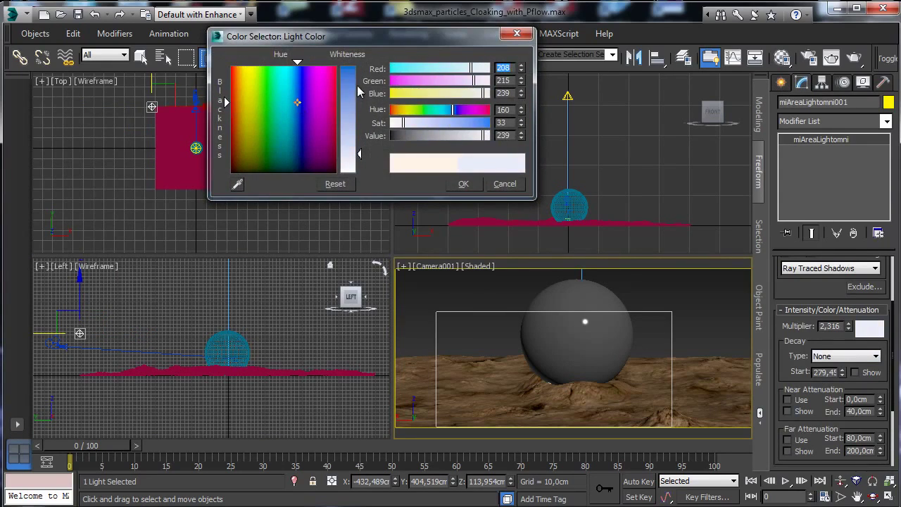
pyautogui.moveTo(402, 123); pyautogui.dragTo(476, 122)
pyautogui.moveTo(484, 135); pyautogui.dragTo(454, 141)
pyautogui.click(460, 185)
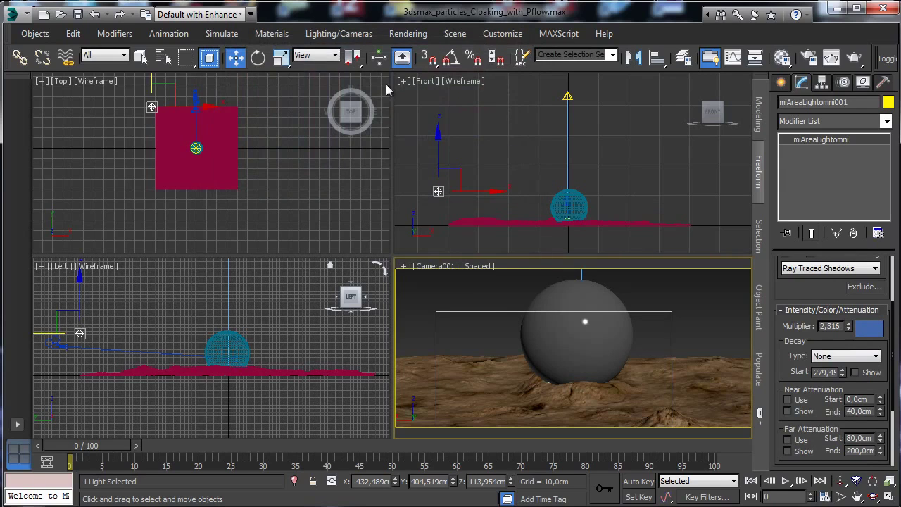
# Switch off the overhead area spotlight and select the omni light again
pyautogui.click(567, 96)
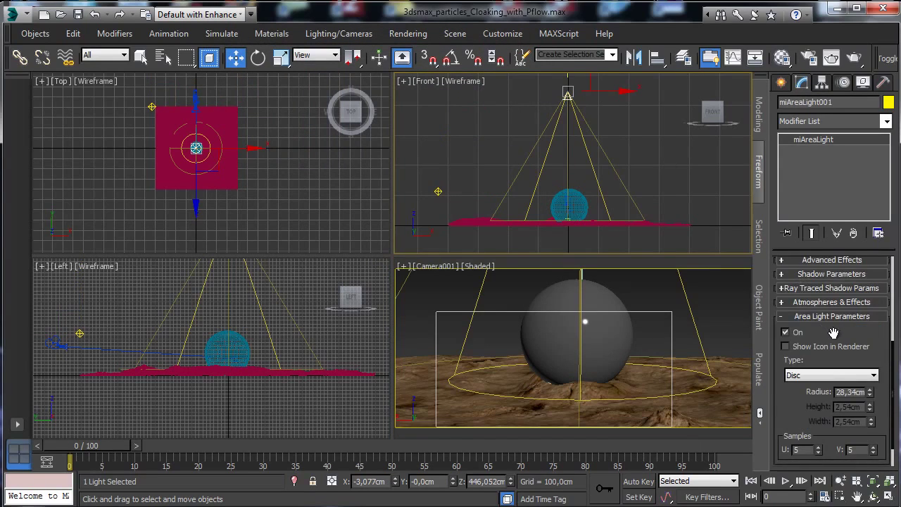
pyautogui.scroll(5, 832, 332)
pyautogui.click(581, 286)
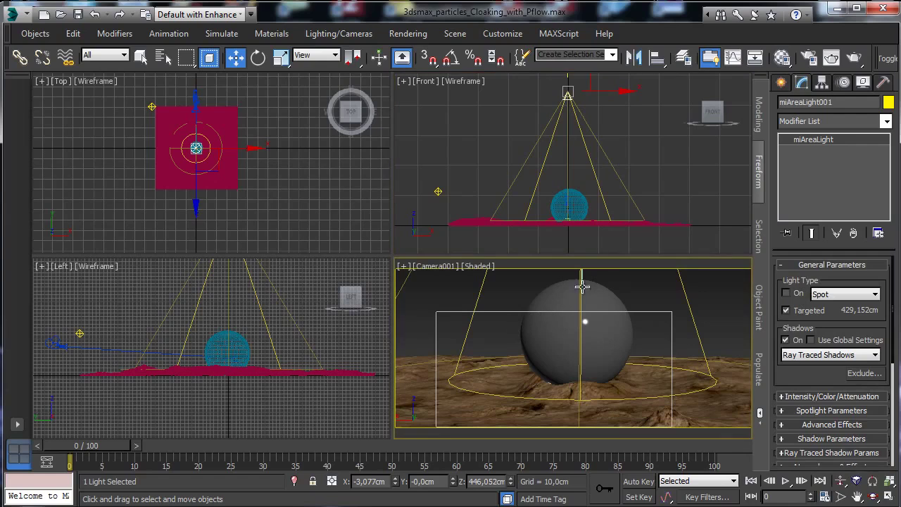
pyautogui.click(150, 106)
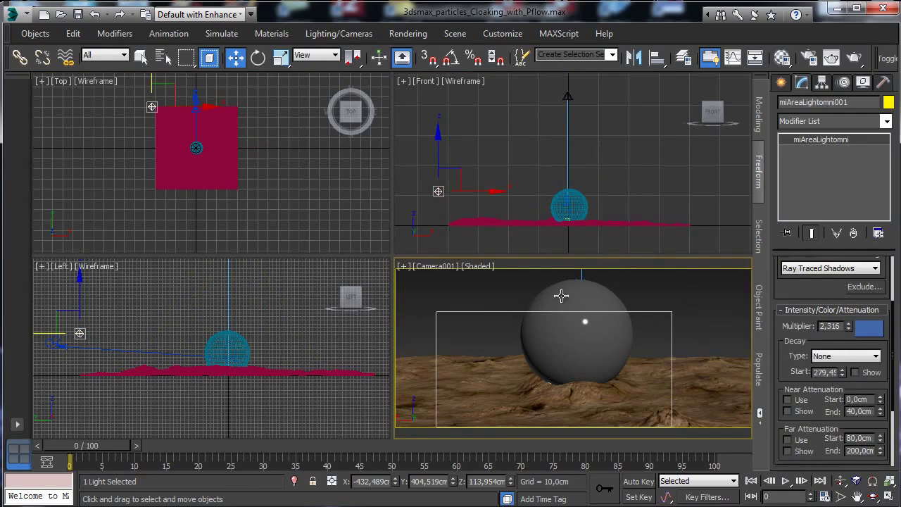
# Check the render setup and the Terrain material's displacement settings, and render the camera region
pyautogui.press('F10')
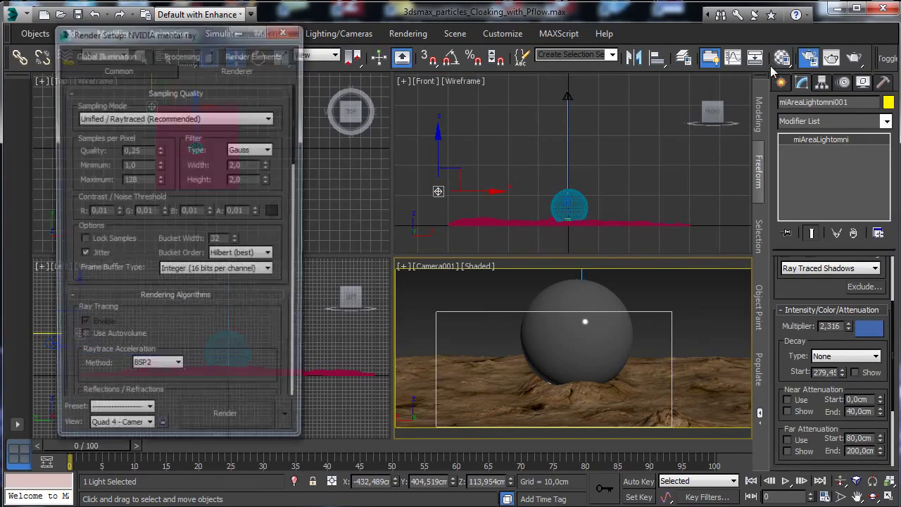
pyautogui.press('m')
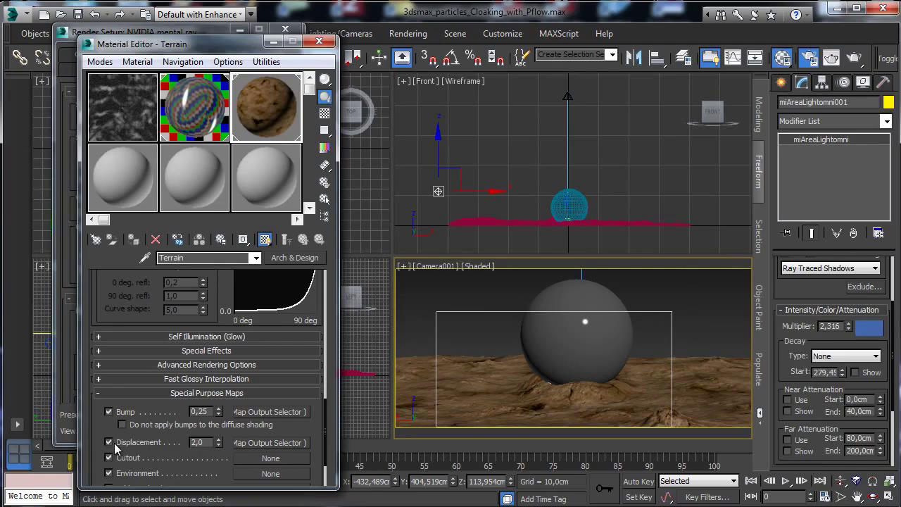
pyautogui.press('m')
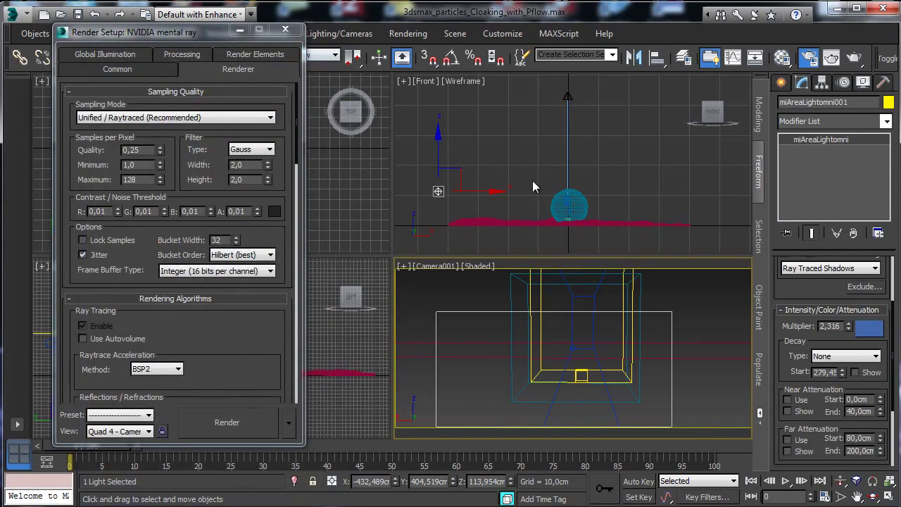
pyautogui.hotkey('shift', 'q')
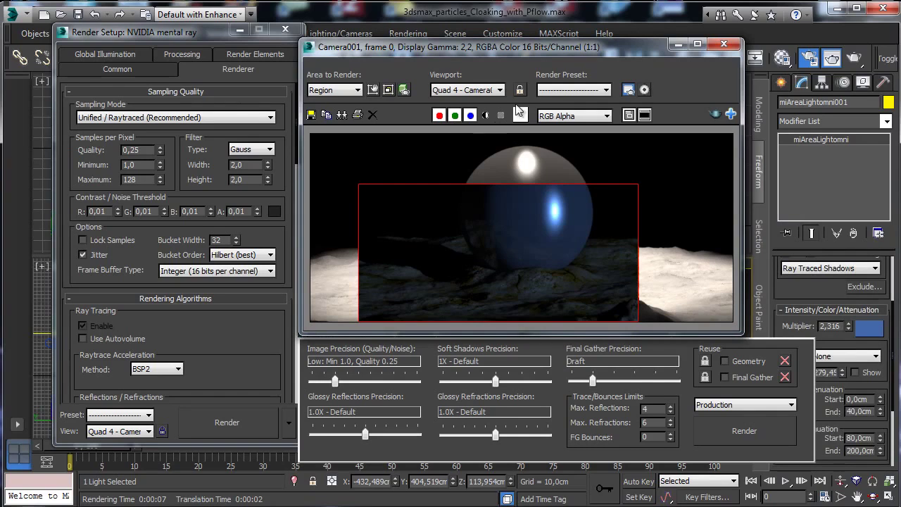
# Extend the render region to the image's right edge and close the rendered frame and render setup windows
pyautogui.click(373, 89)
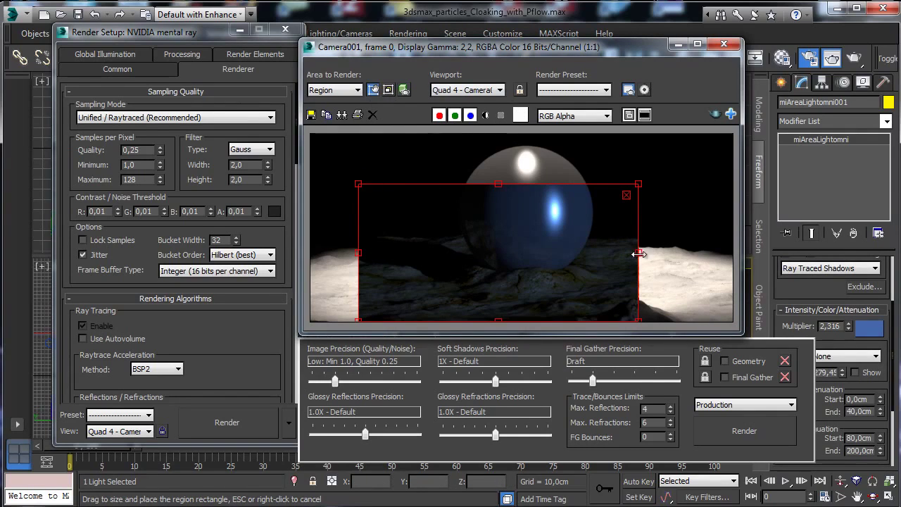
pyautogui.moveTo(639, 253); pyautogui.dragTo(739, 264)
pyautogui.click(373, 90)
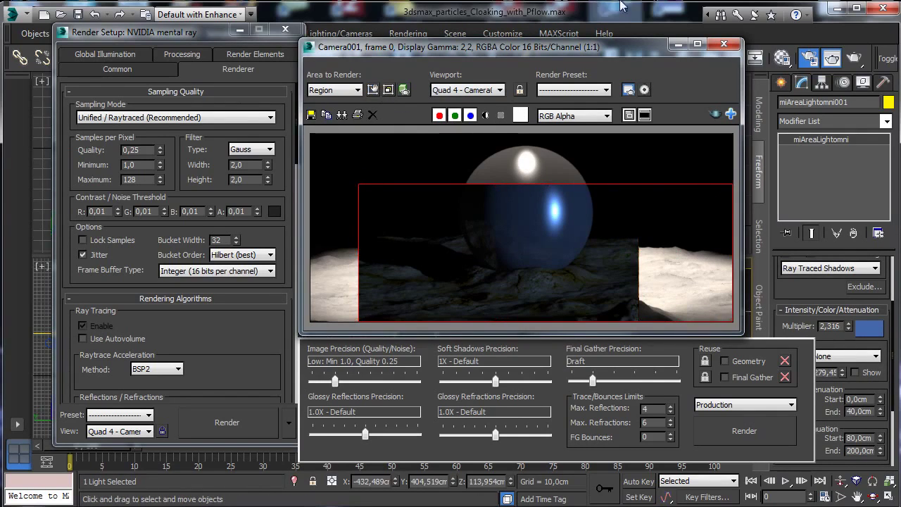
pyautogui.click(723, 44)
pyautogui.click(285, 30)
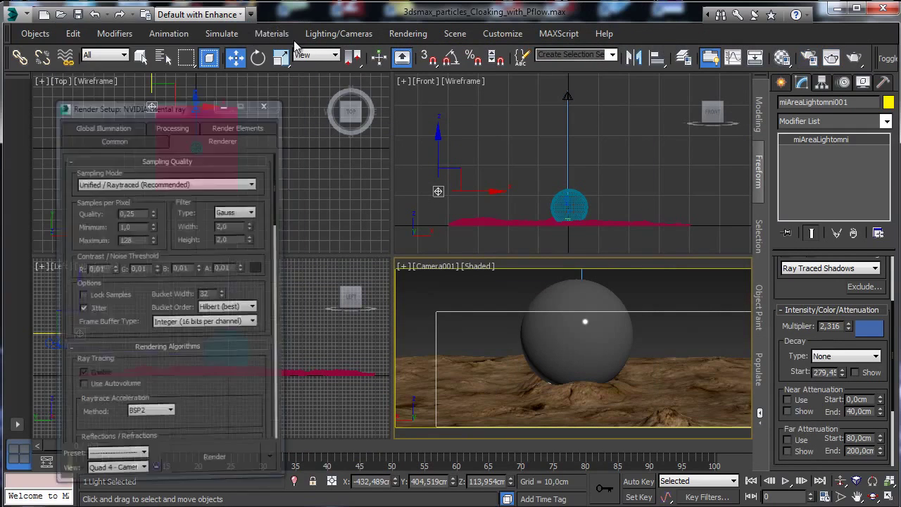
# Switch on the overhead area spotlight and open its intensity and attenuation settings
pyautogui.click(568, 93)
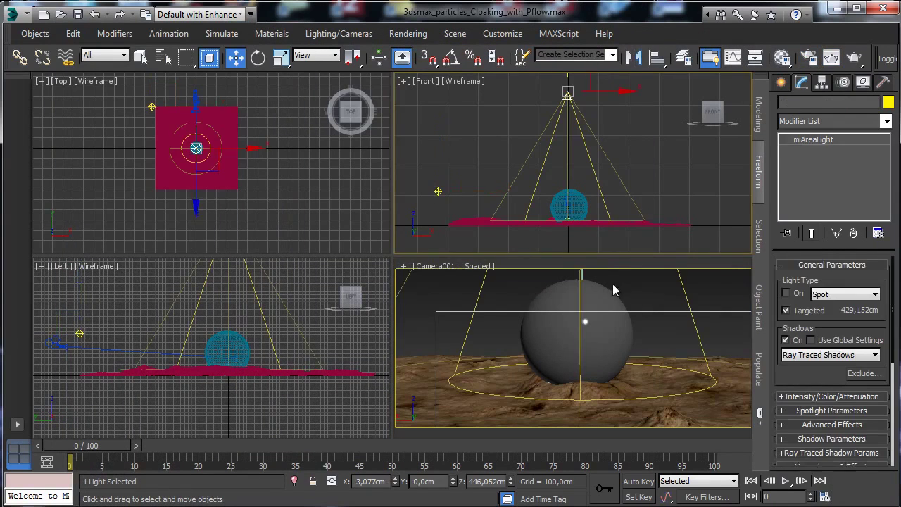
pyautogui.click(798, 294)
pyautogui.scroll(-3, 817, 301)
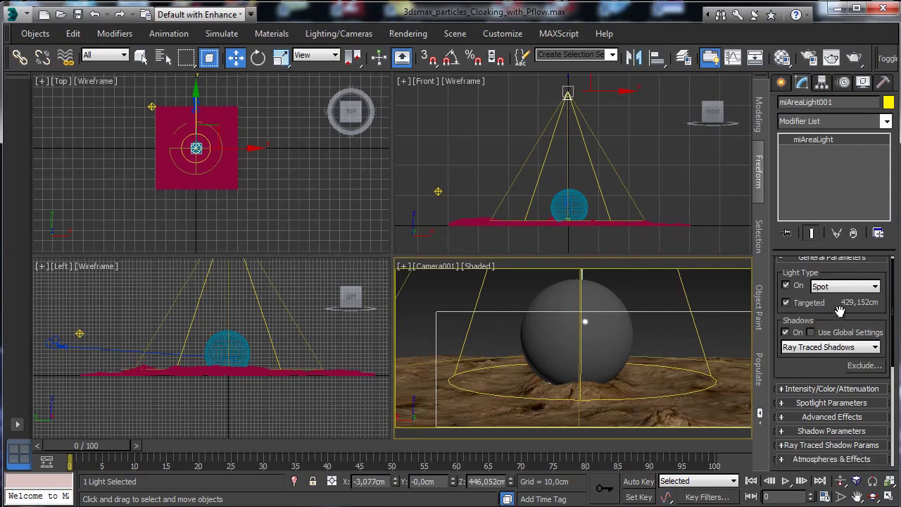
pyautogui.click(823, 313)
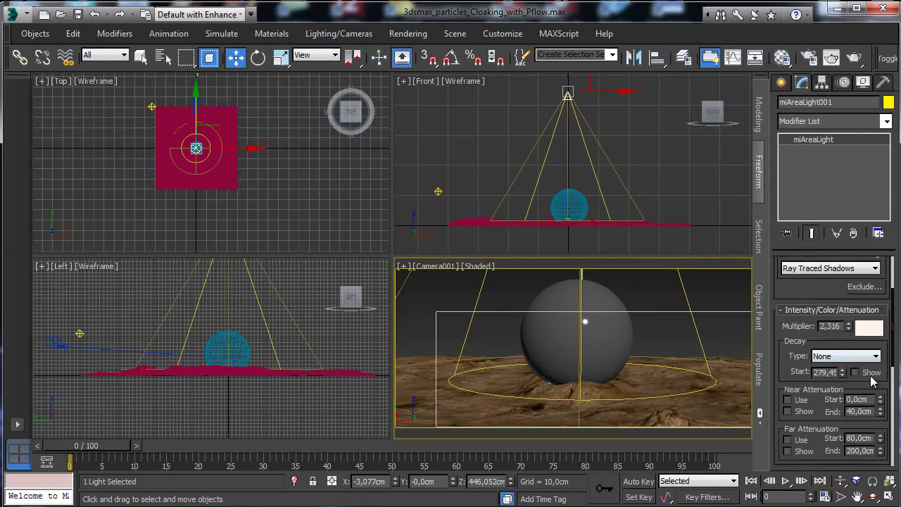
# Display the camera view in Realistic shading and set the spotlight's multiplier to 1,691
pyautogui.click(475, 266)
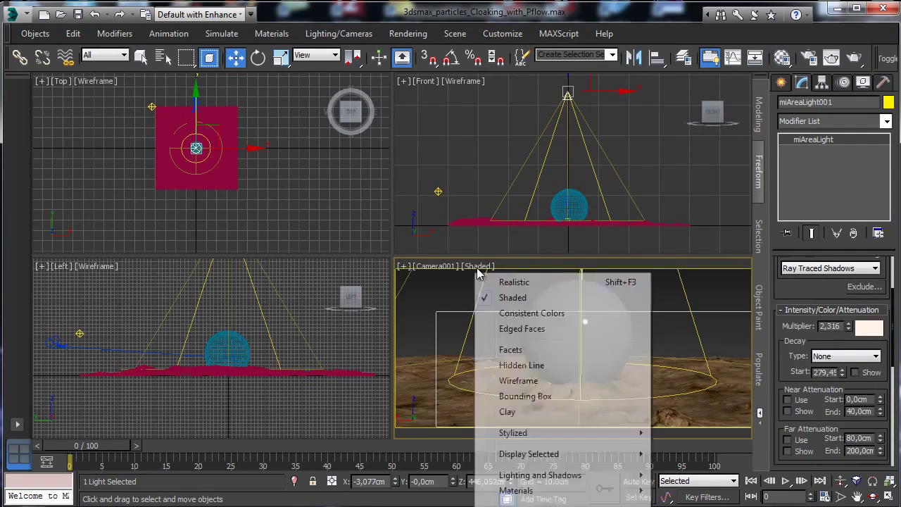
pyautogui.click(503, 284)
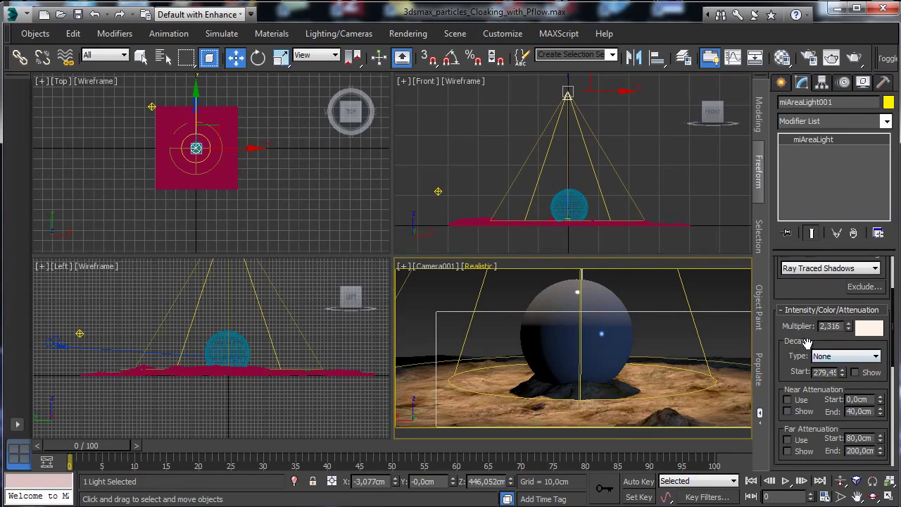
pyautogui.moveTo(847, 326); pyautogui.dragTo(853, 345)
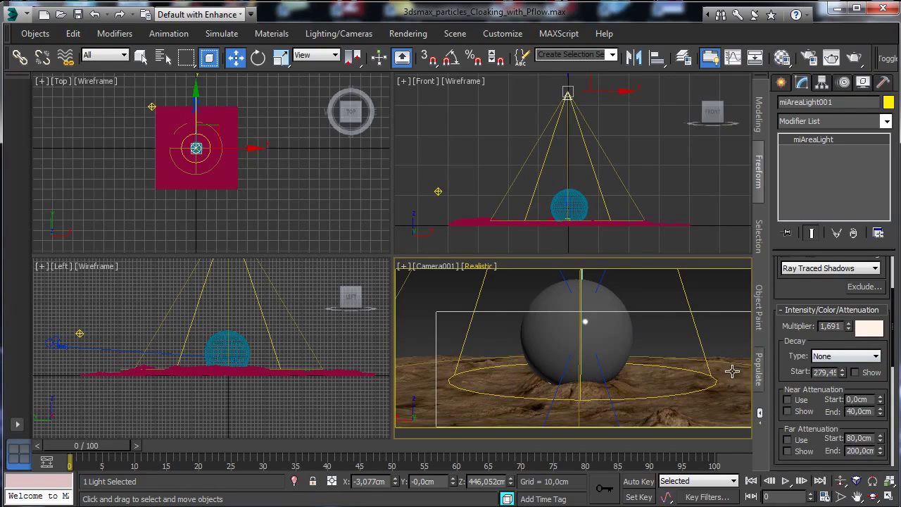
# Switch off the blue omni light at the terrain's corner
pyautogui.click(438, 192)
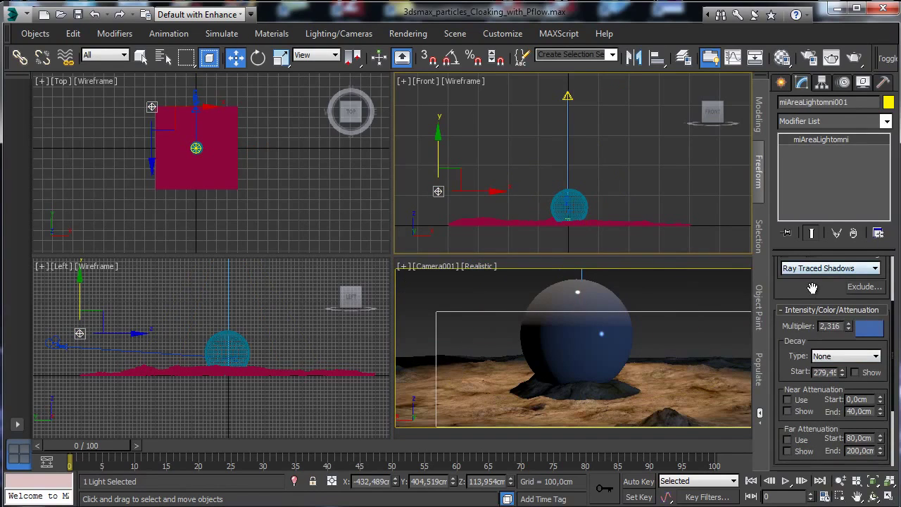
pyautogui.moveTo(812, 288); pyautogui.dragTo(798, 444)
pyautogui.click(785, 294)
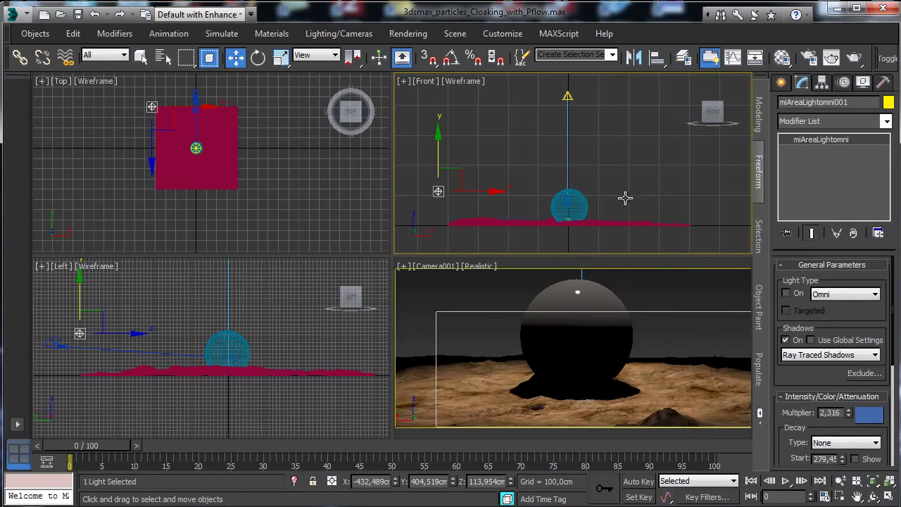
# Set the overhead spotlight's decay type to Inverse Square
pyautogui.click(567, 95)
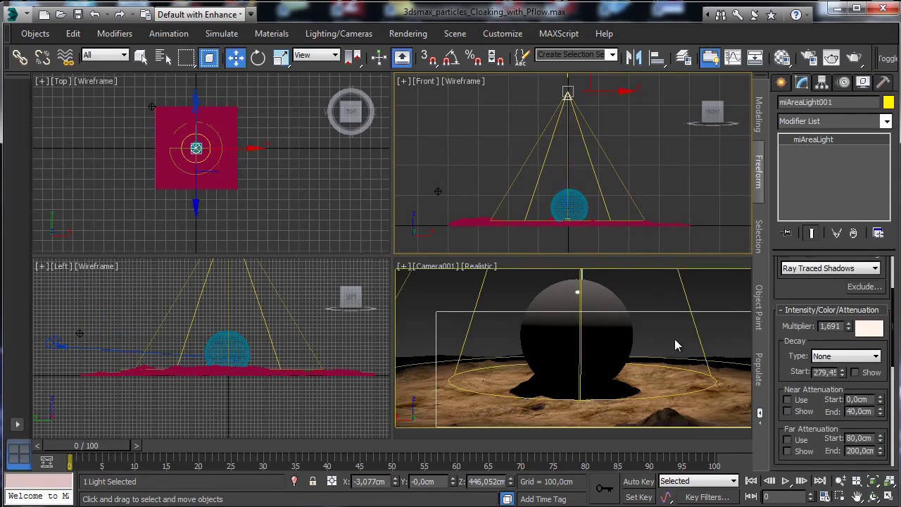
pyautogui.moveTo(790, 329); pyautogui.dragTo(799, 270)
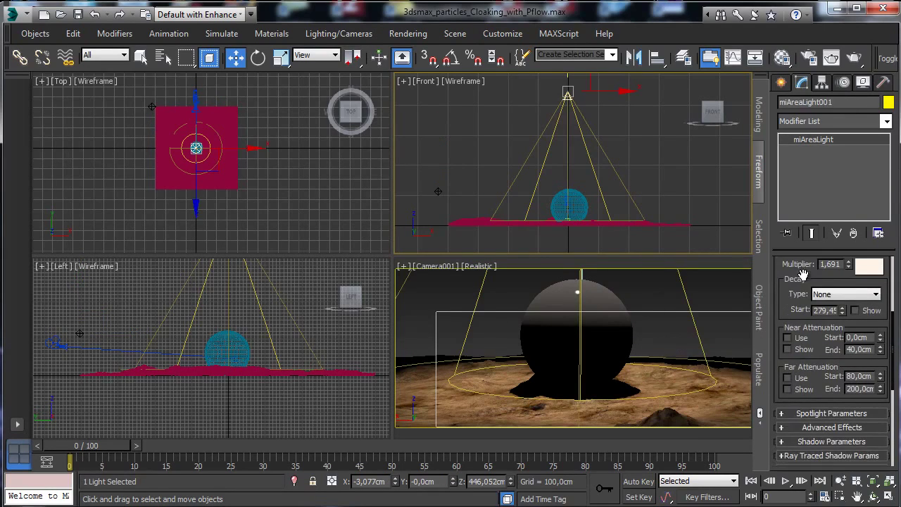
pyautogui.click(866, 295)
pyautogui.click(848, 324)
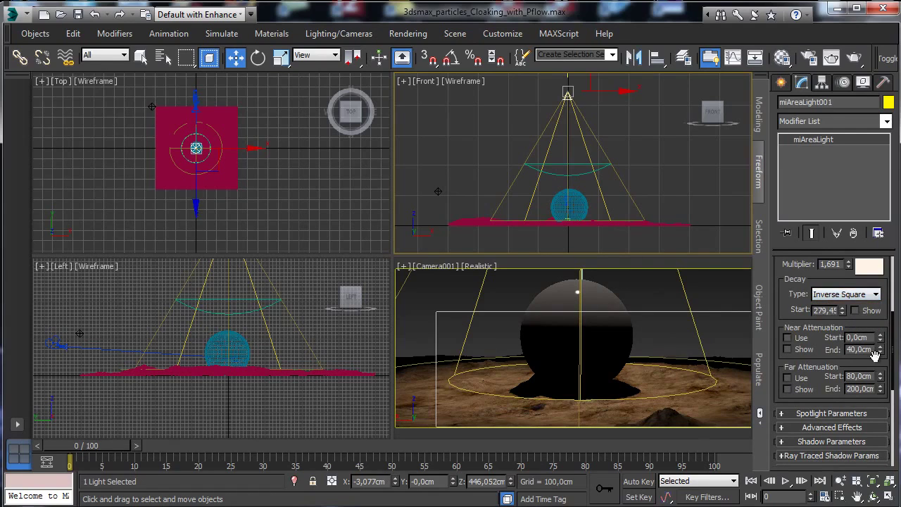
# Enable the spotlight's far attenuation with start about 461 cm and end about 494 cm, and render the camera region
pyautogui.click(817, 414)
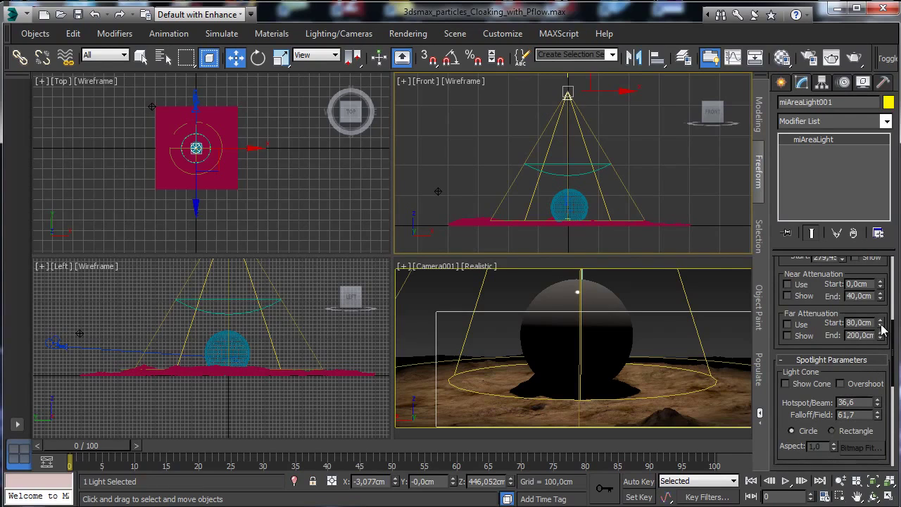
pyautogui.click(788, 324)
pyautogui.moveTo(880, 323); pyautogui.dragTo(880, 296)
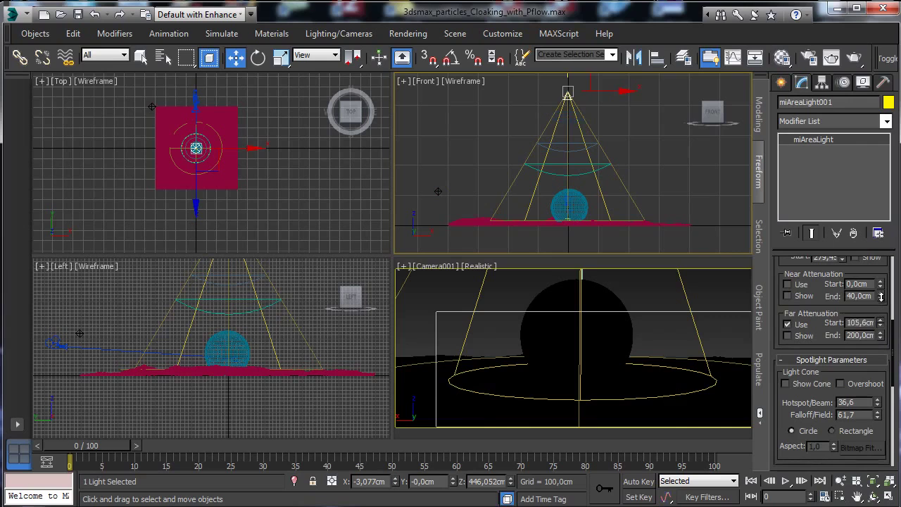
pyautogui.moveTo(878, 256); pyautogui.dragTo(858, 214)
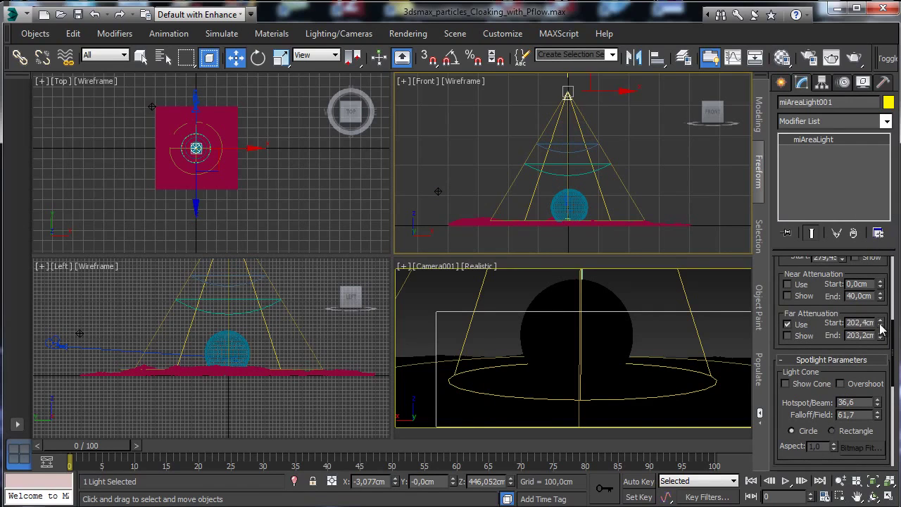
pyautogui.moveTo(882, 328); pyautogui.dragTo(873, 237)
pyautogui.rightClick(641, 320)
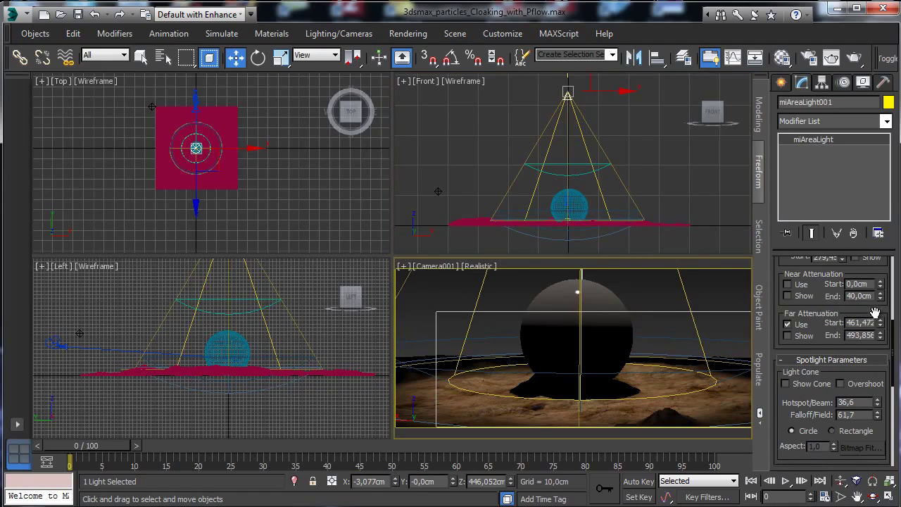
pyautogui.click(831, 58)
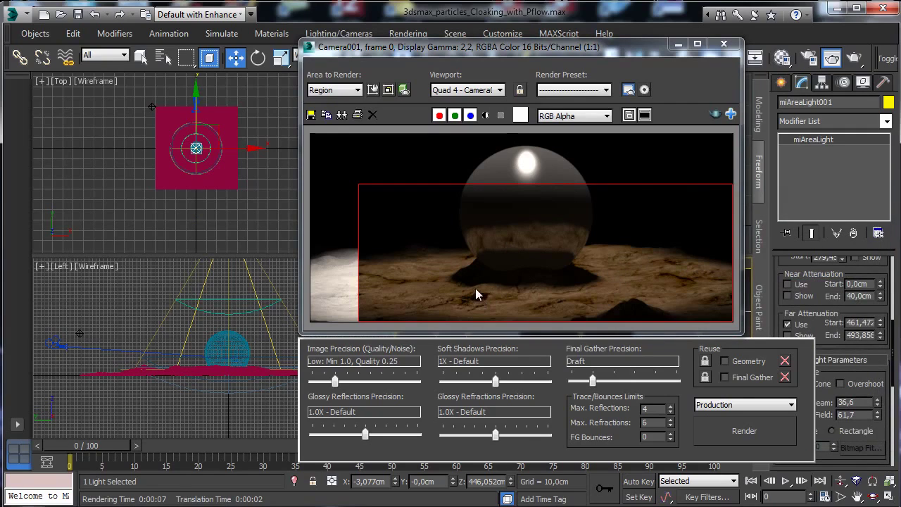
# Switch the blue omni light at the terrain's corner back on and render the camera region
pyautogui.click(149, 107)
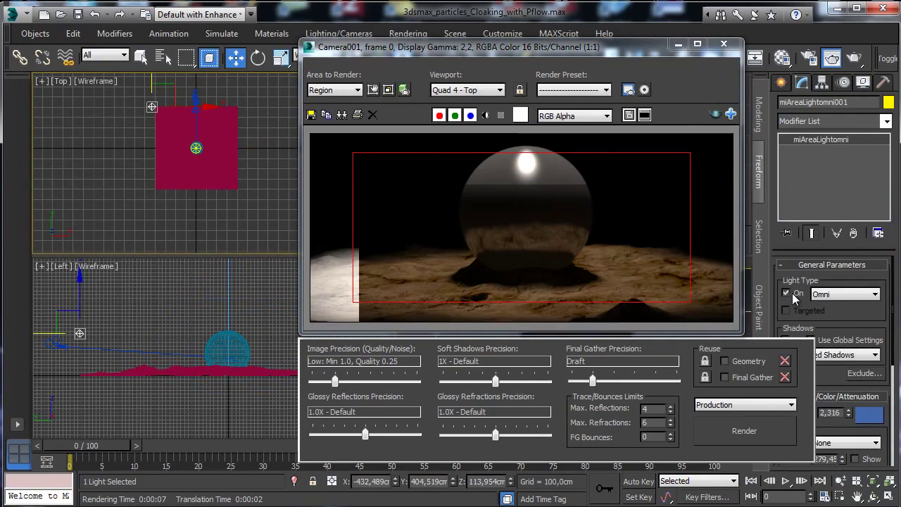
pyautogui.moveTo(478, 46); pyautogui.dragTo(245, 54)
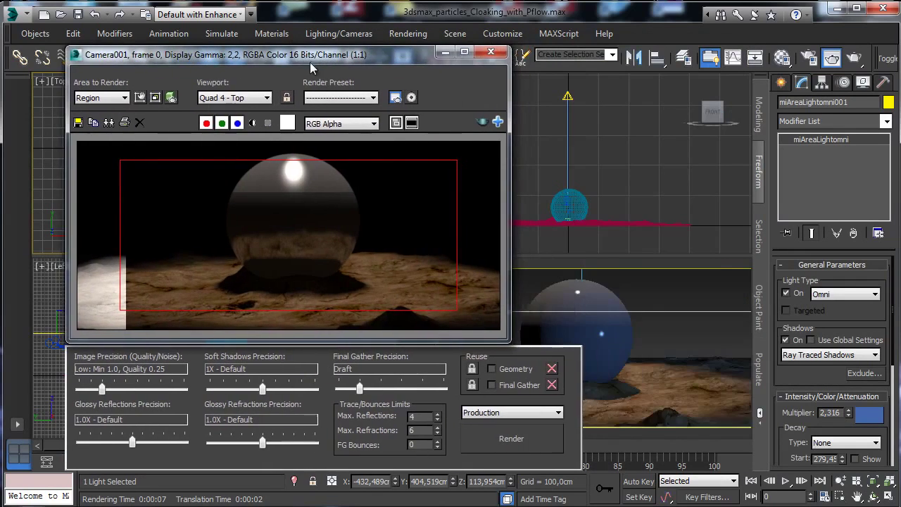
pyautogui.rightClick(724, 332)
pyautogui.click(509, 435)
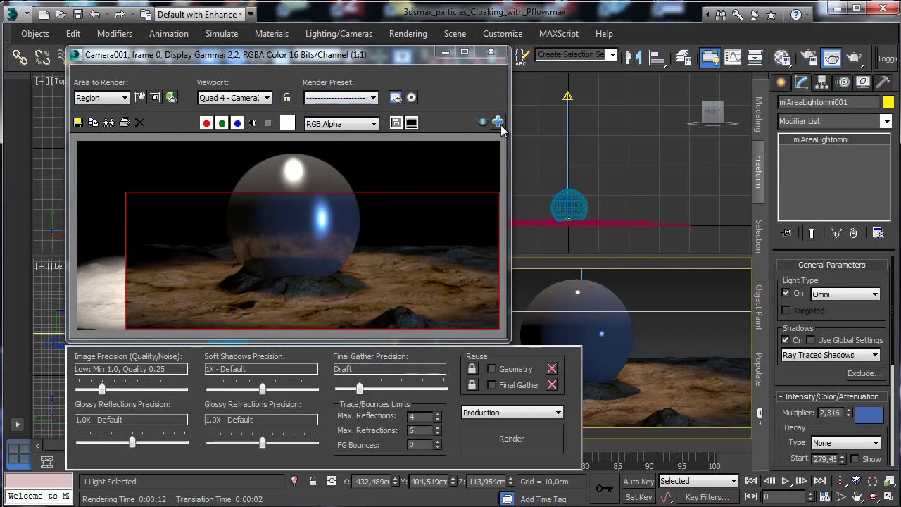
pyautogui.click(446, 56)
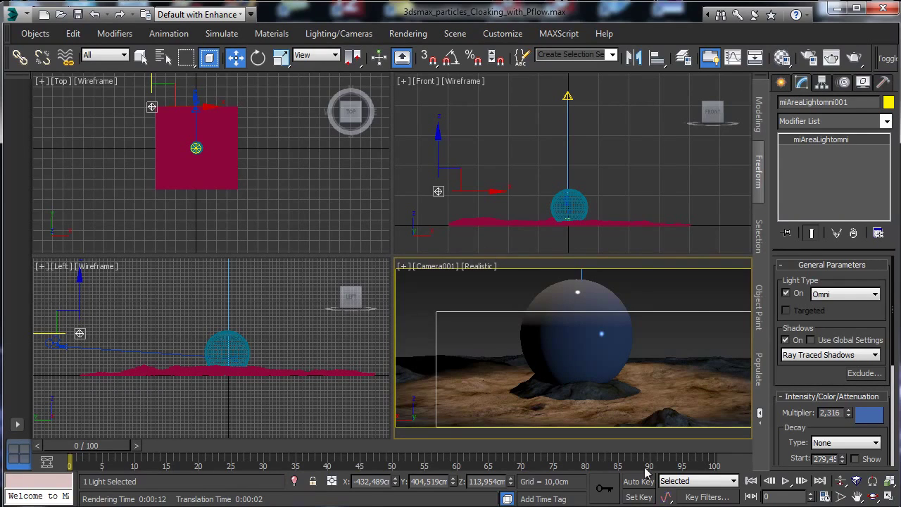
# Start a Bitmap map for the diffuse color of the sphere's Metal sphere material and browse to the Maps folder on the E: drive
pyautogui.click(597, 299)
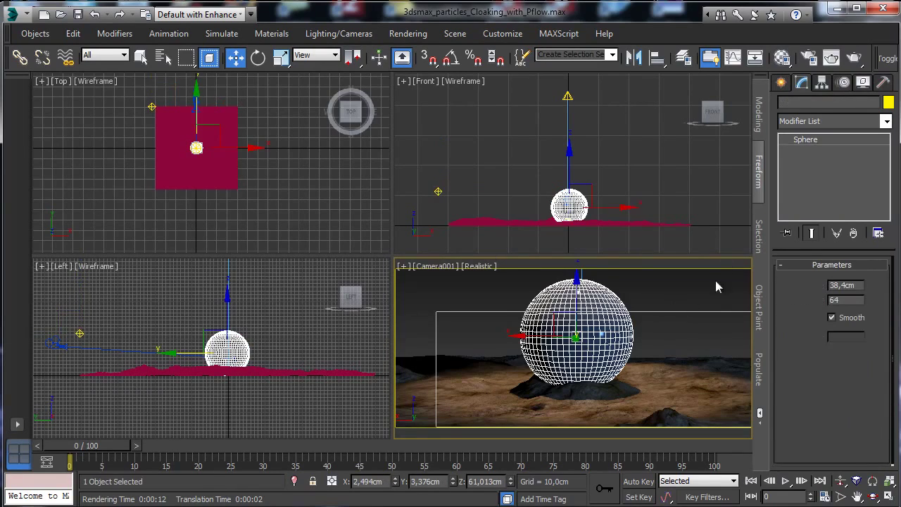
pyautogui.click(781, 57)
pyautogui.click(211, 91)
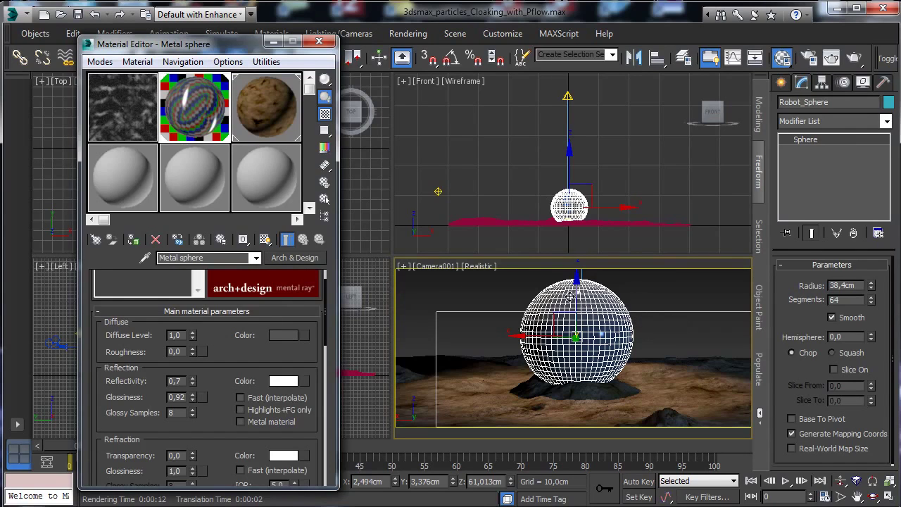
pyautogui.click(304, 335)
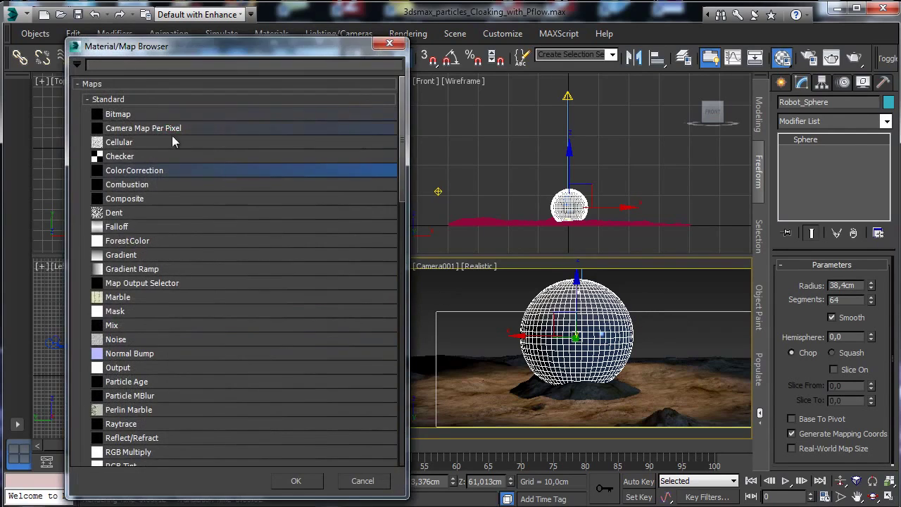
pyautogui.doubleClick(123, 114)
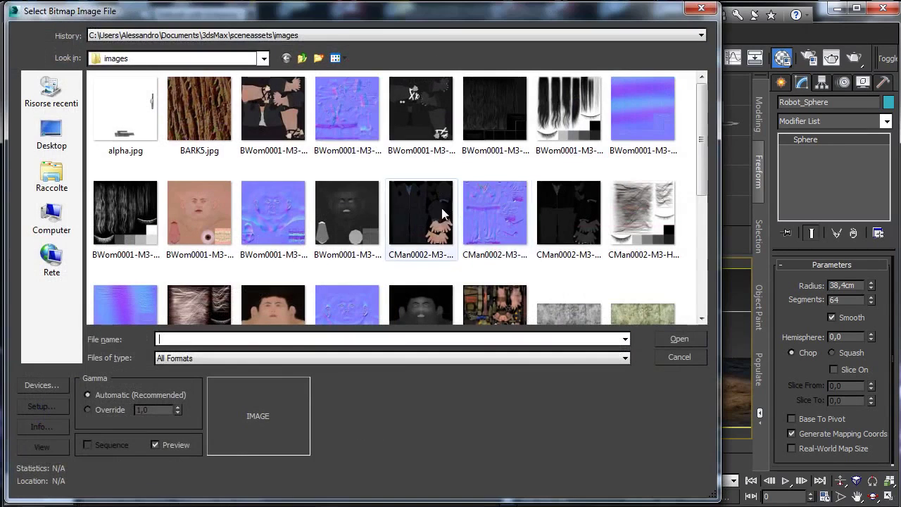
pyautogui.click(183, 60)
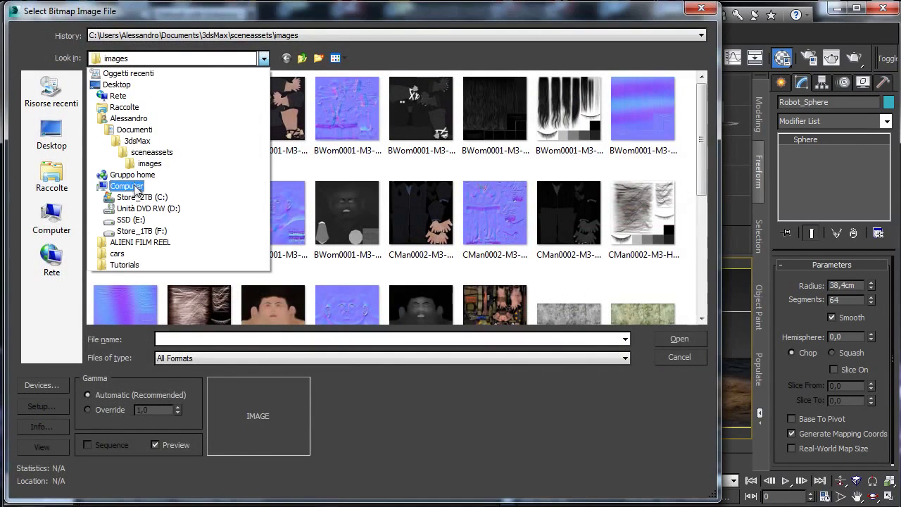
pyautogui.click(140, 220)
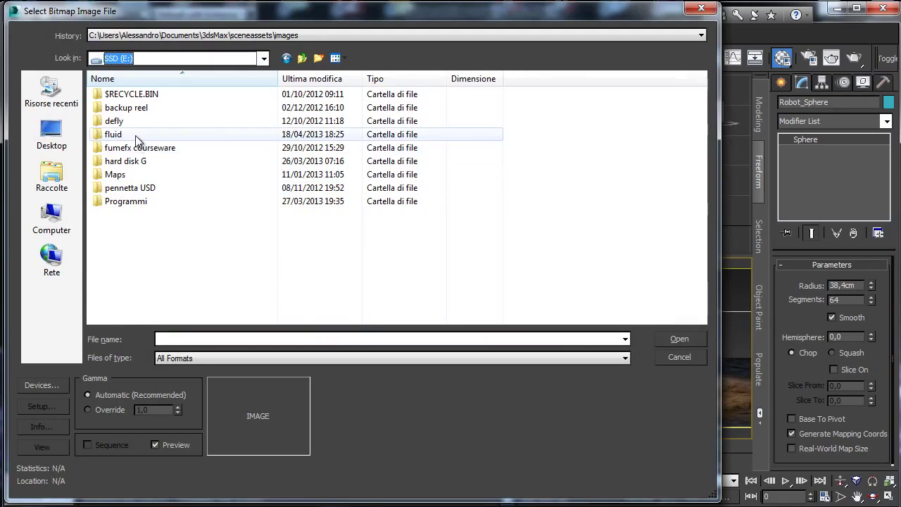
pyautogui.doubleClick(140, 174)
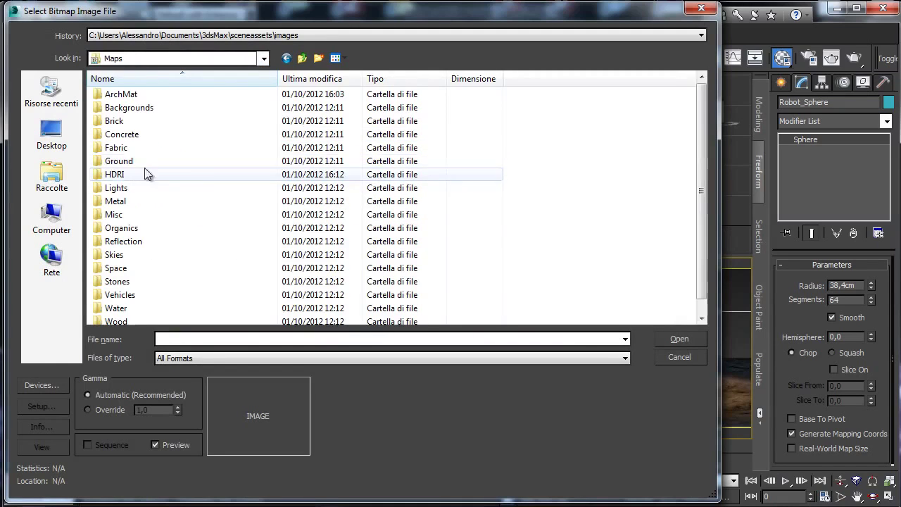
# Compare the textures in the Metal folder, previewing PLATEOX2.JPG and GALVPLAT.JPG
pyautogui.doubleClick(124, 201)
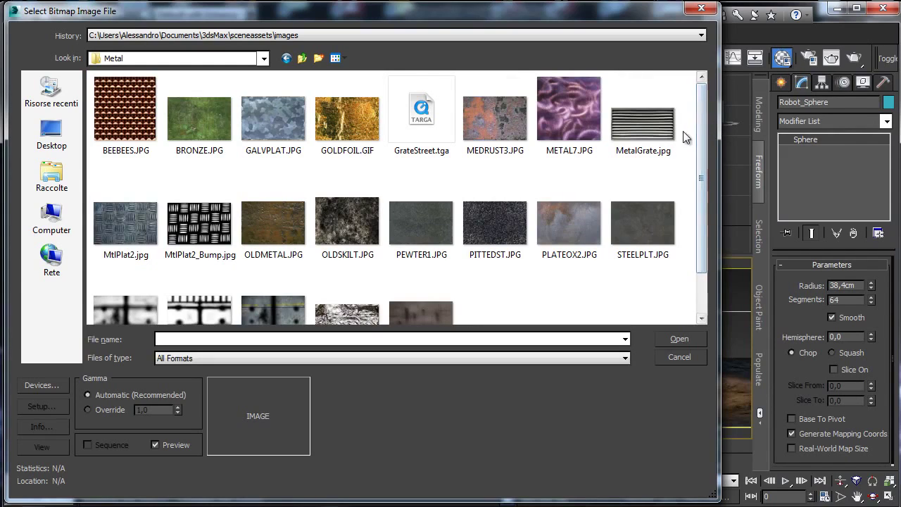
pyautogui.moveTo(700, 120); pyautogui.dragTo(712, 172)
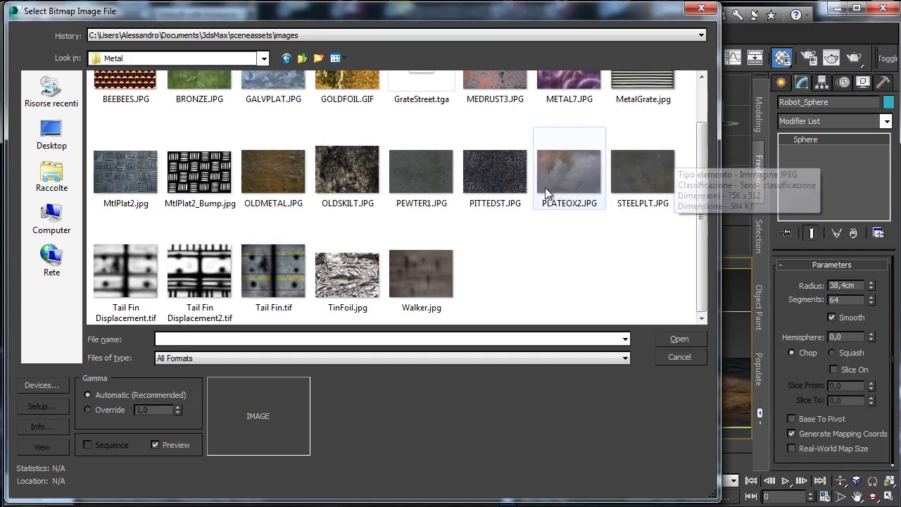
pyautogui.click(595, 191)
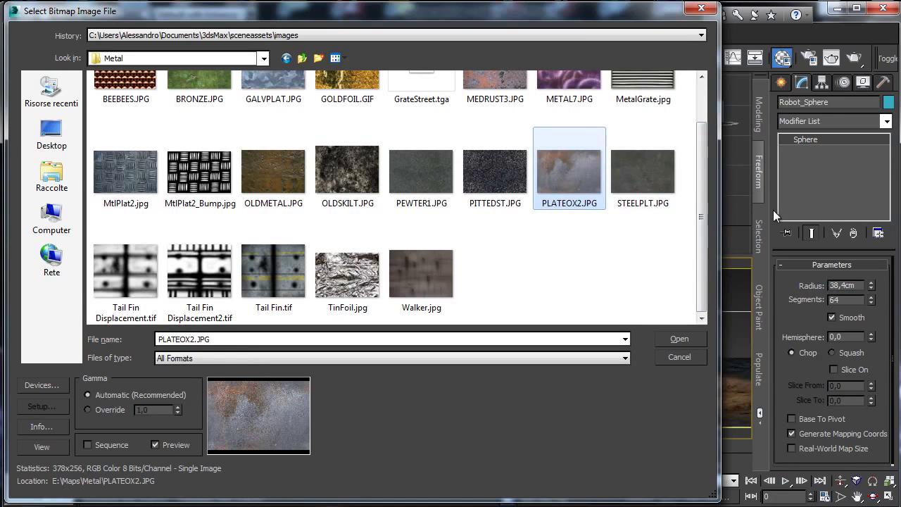
pyautogui.moveTo(705, 217); pyautogui.dragTo(712, 182)
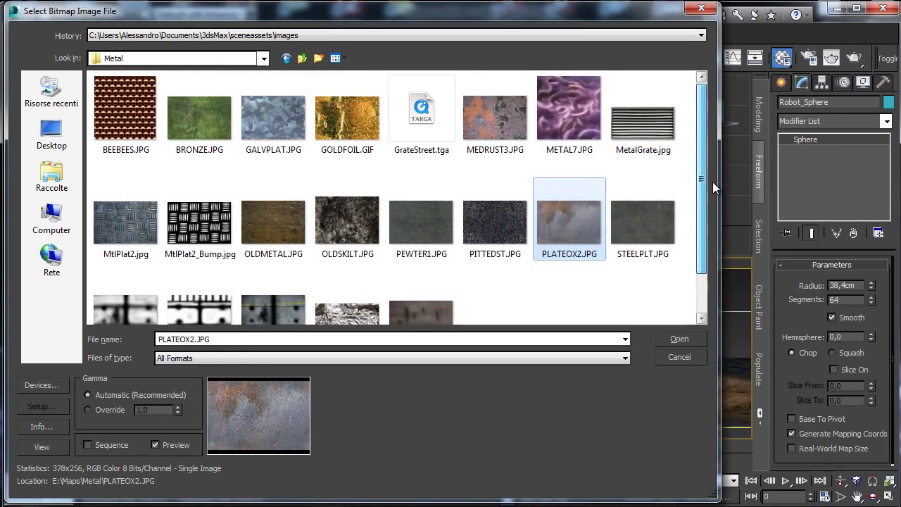
pyautogui.click(285, 127)
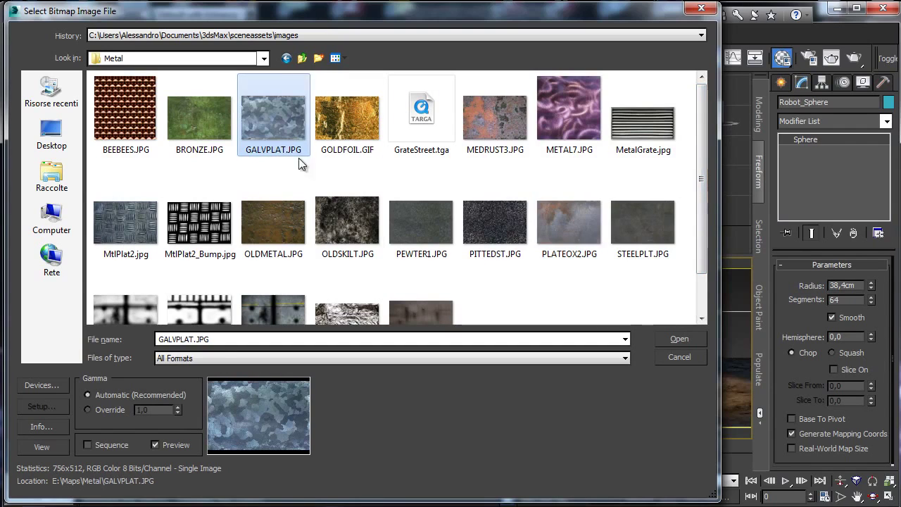
pyautogui.moveTo(599, 197)
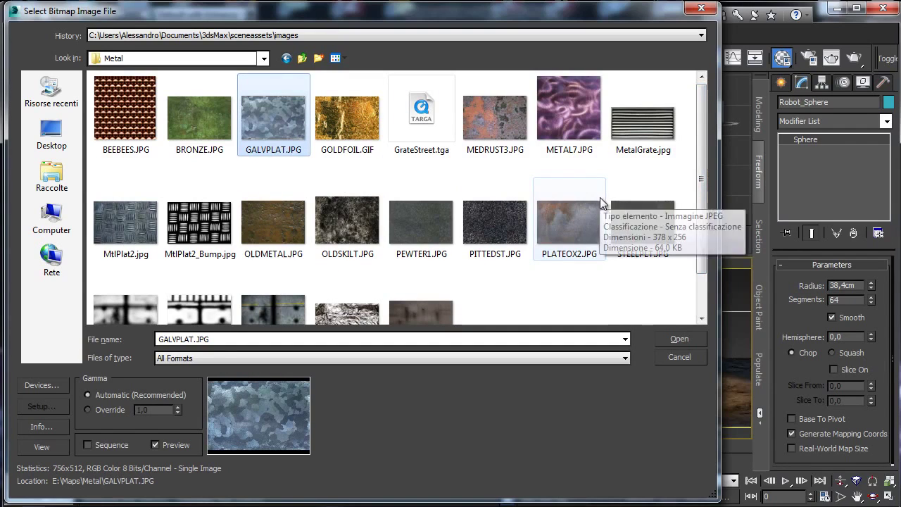
pyautogui.click(557, 223)
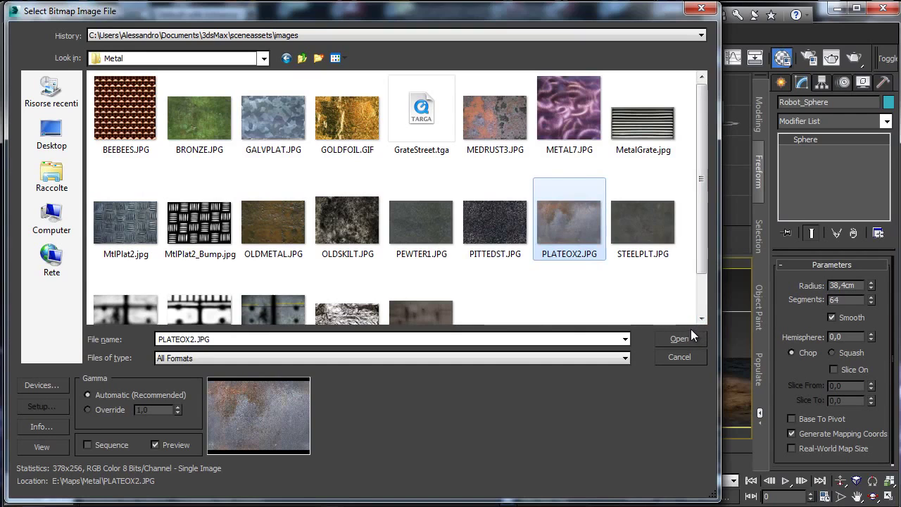
pyautogui.click(436, 126)
pyautogui.click(567, 211)
# Load Metals.Ornamental Metals.Aluminum.Brushed.jpg from the ArchMat folder as the diffuse bitmap and return to the Metal sphere material's main parameters
pyautogui.click(302, 58)
pyautogui.doubleClick(124, 92)
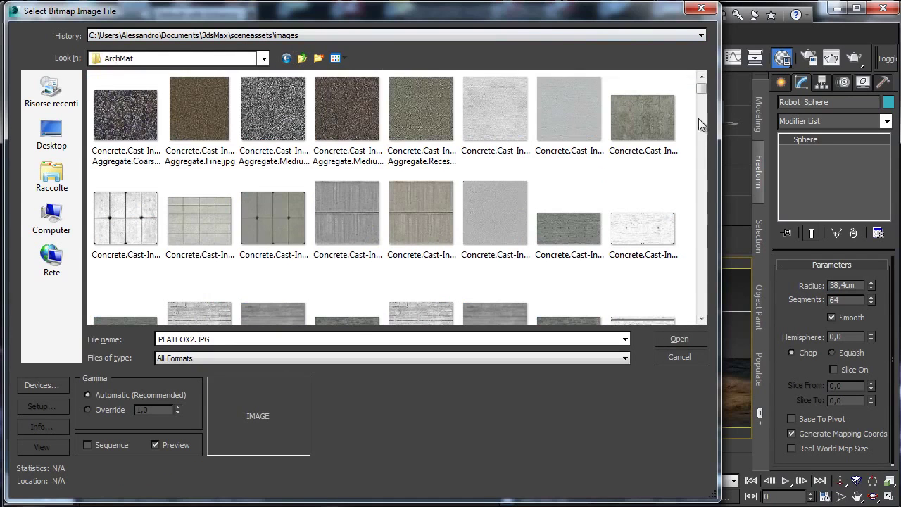
pyautogui.moveTo(705, 95); pyautogui.dragTo(703, 229)
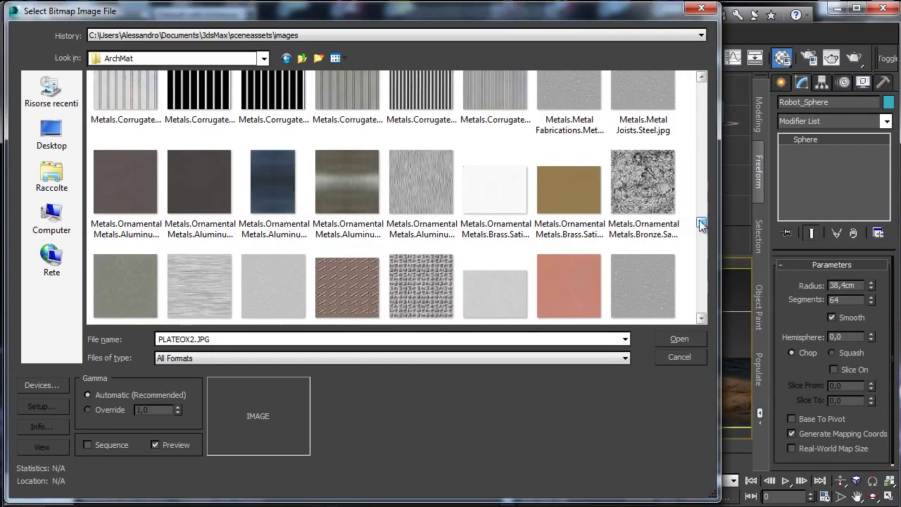
pyautogui.click(334, 175)
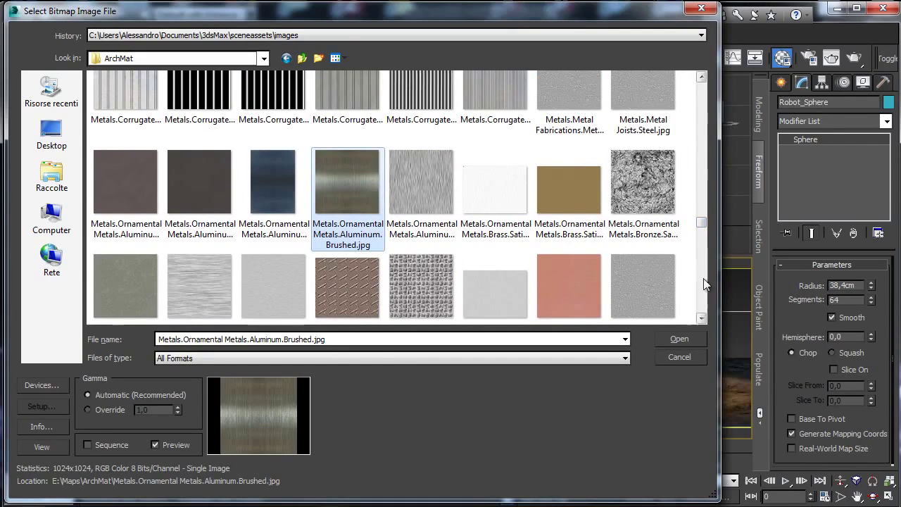
pyautogui.click(680, 339)
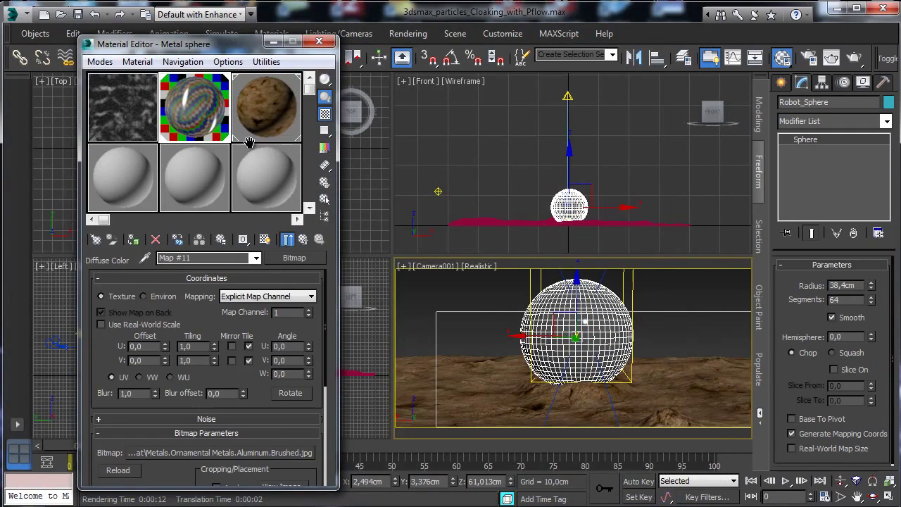
pyautogui.rightClick(155, 395)
pyautogui.click(302, 239)
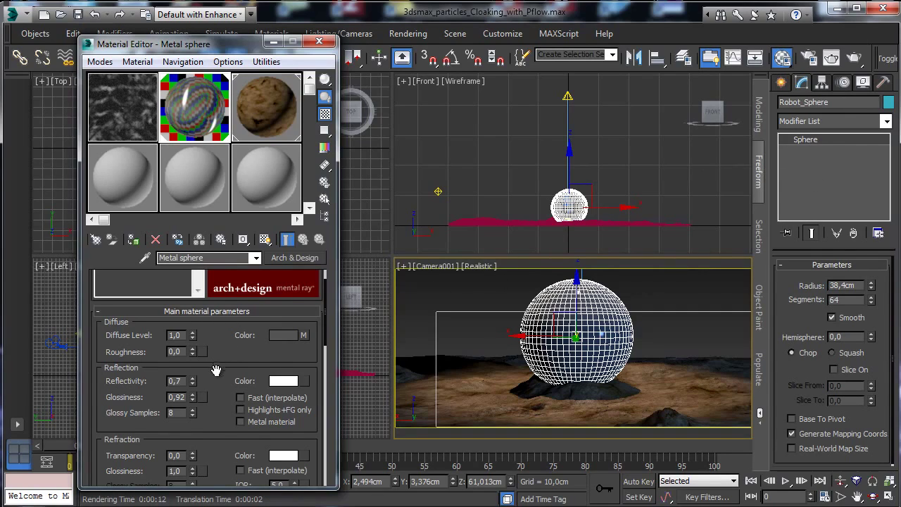
# Set the Metal sphere material's IOR to 3,5 and its reflection glossiness to 0,7
pyautogui.scroll(-4, 211, 373)
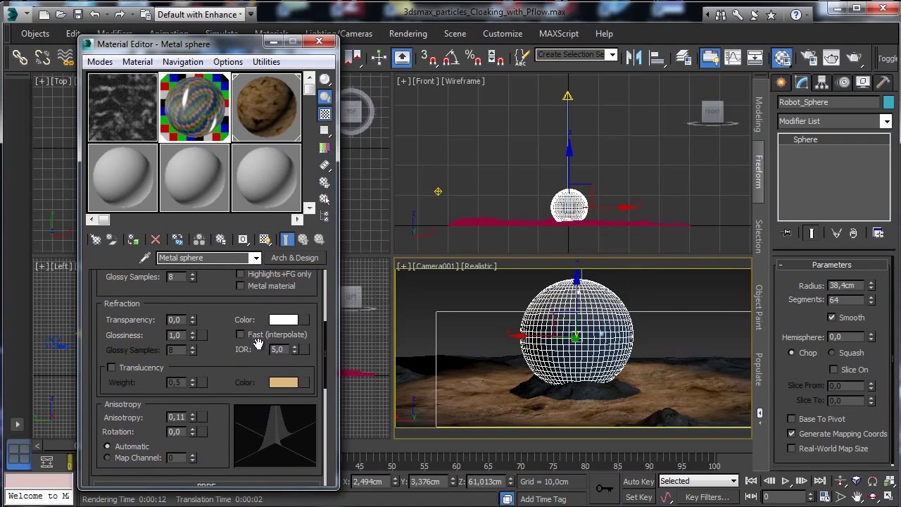
pyautogui.press('Return')
pyautogui.write('3,5')
pyautogui.press('Return')
pyautogui.scroll(5, 225, 299)
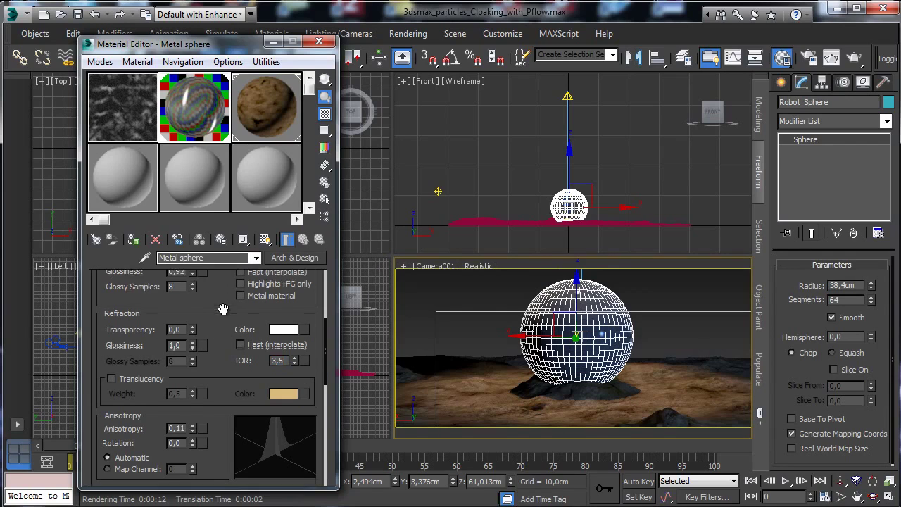
pyautogui.moveTo(219, 339); pyautogui.dragTo(208, 360)
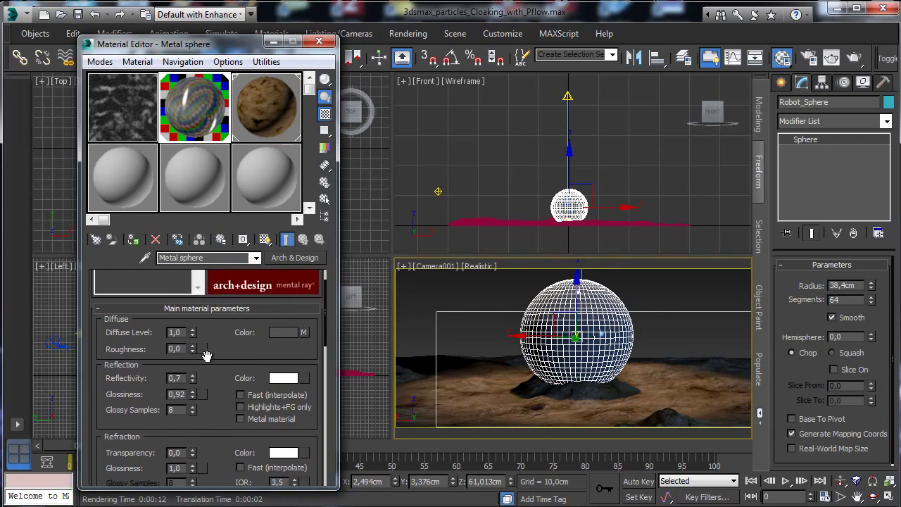
pyautogui.moveTo(190, 399); pyautogui.dragTo(190, 409)
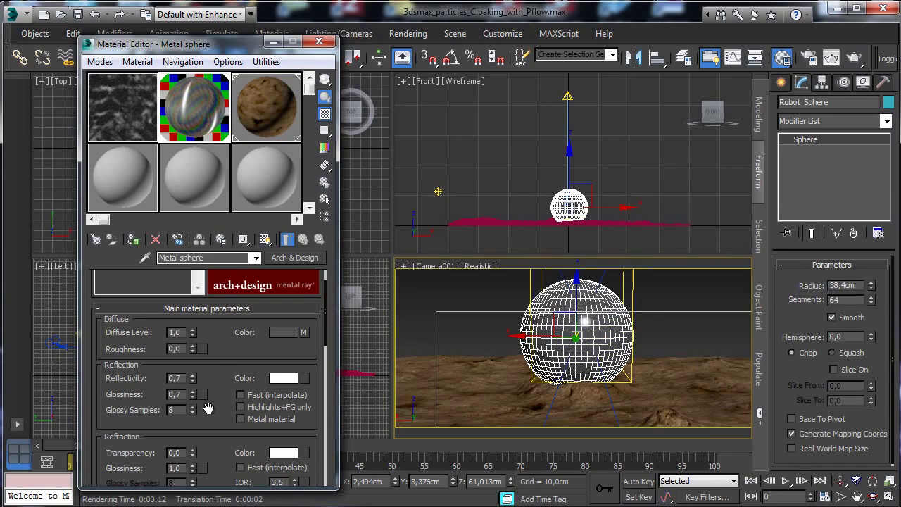
# Set the Metal sphere material's anisotropy to 0,19
pyautogui.scroll(-6, 201, 394)
pyautogui.moveTo(195, 341); pyautogui.dragTo(204, 344)
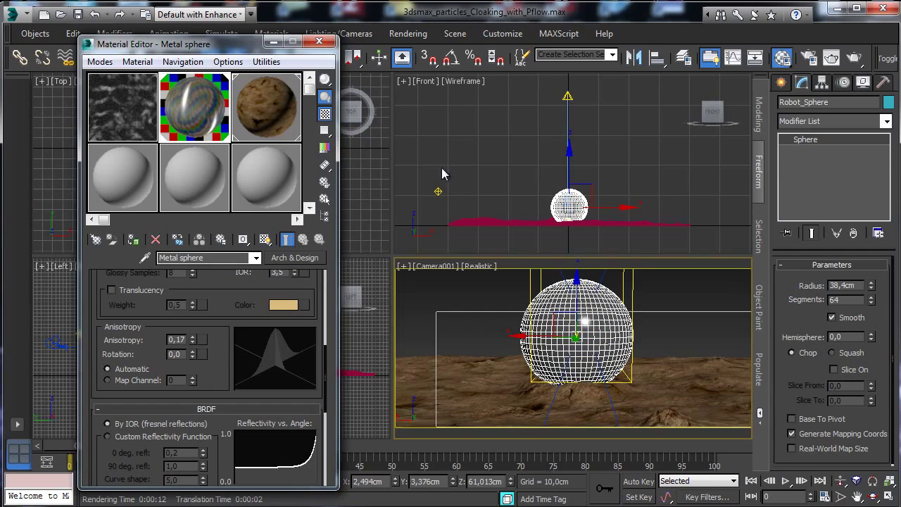
pyautogui.click(192, 337)
pyautogui.click(193, 338)
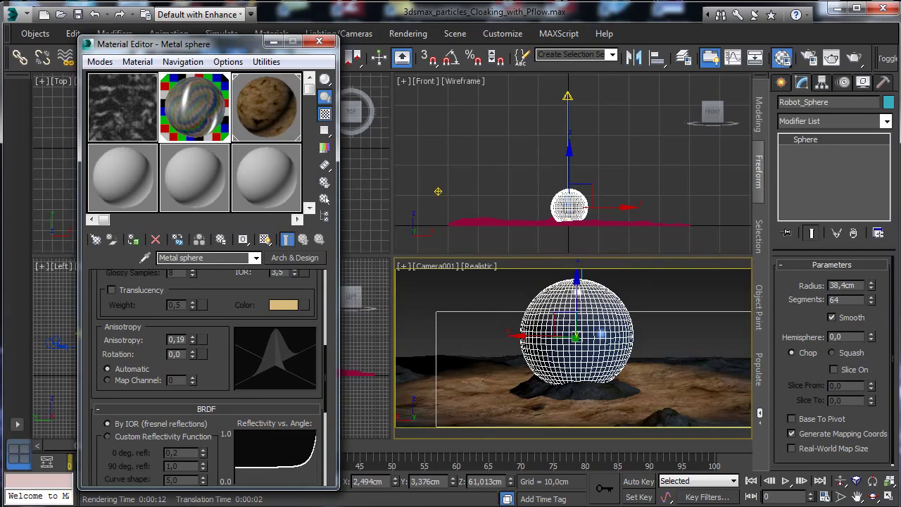
# Narrow the render region to fit closely around the sphere and render it
pyautogui.press('F10')
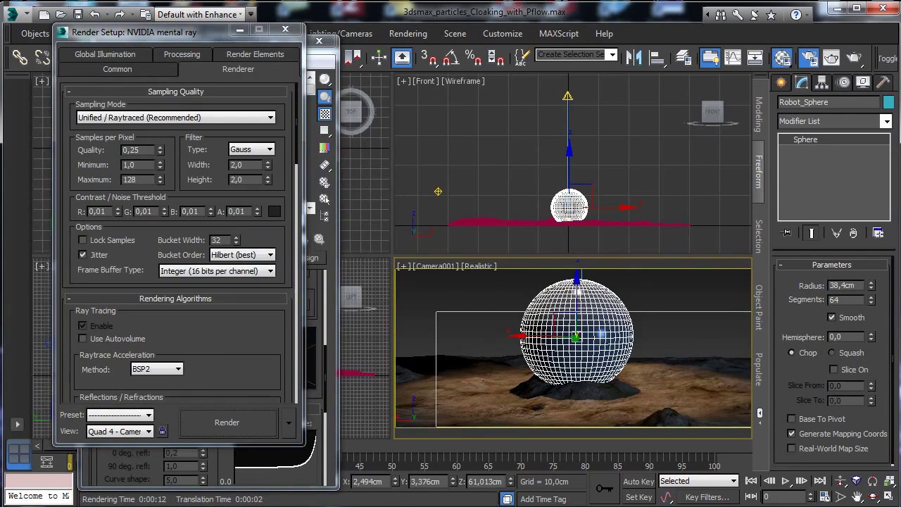
pyautogui.hotkey('shift', 'q')
pyautogui.click(140, 98)
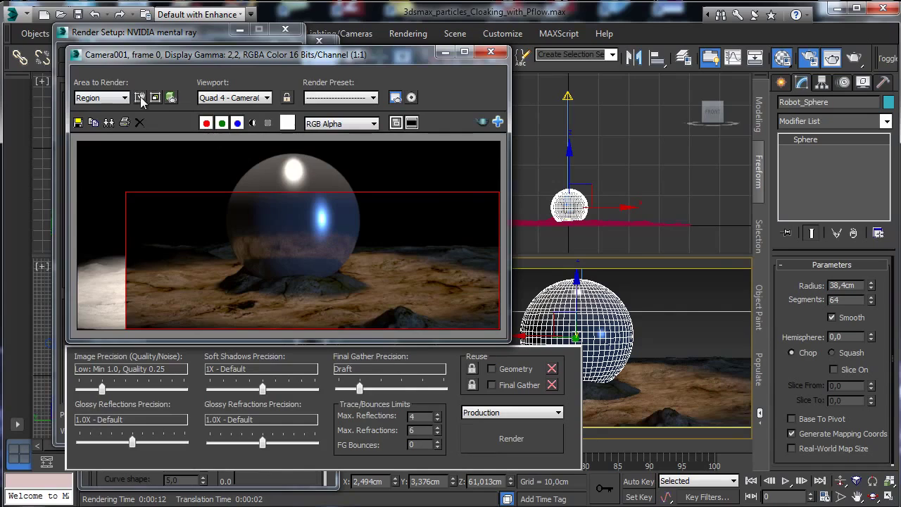
pyautogui.moveTo(498, 193); pyautogui.dragTo(372, 146)
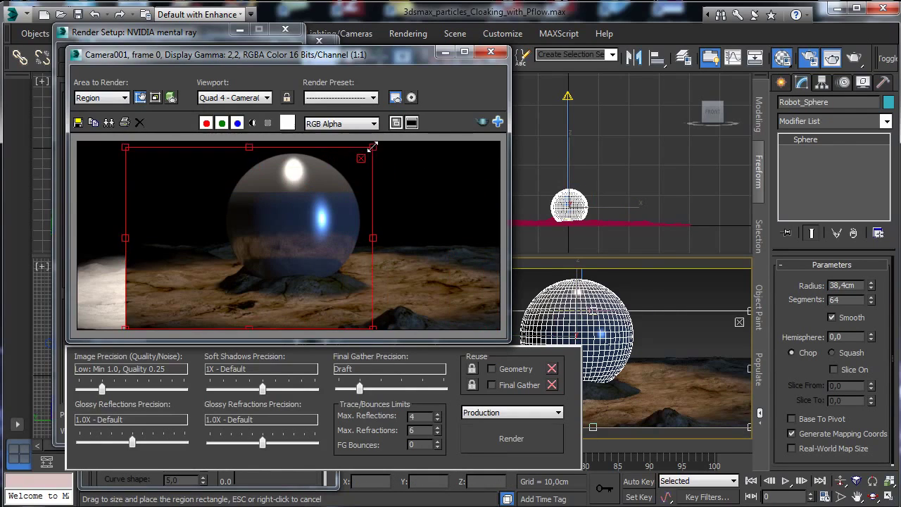
pyautogui.moveTo(124, 325); pyautogui.dragTo(214, 301)
pyautogui.click(143, 99)
pyautogui.click(553, 441)
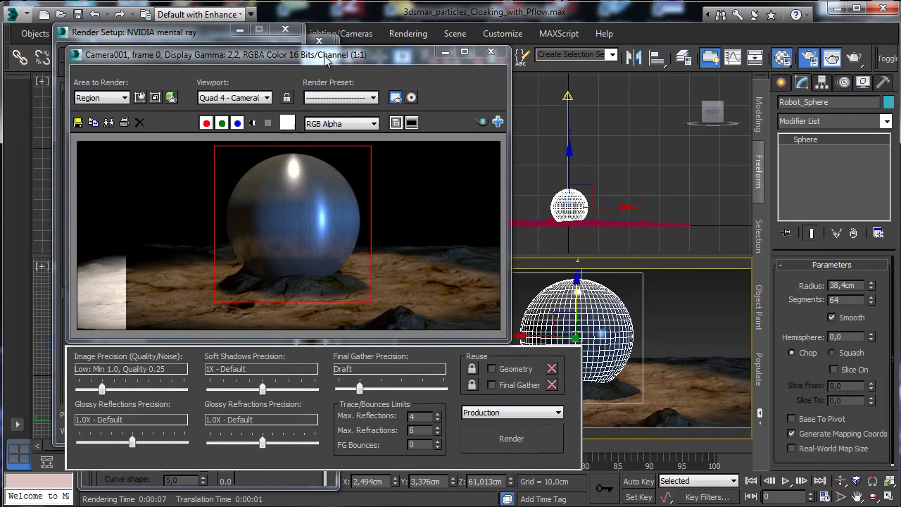
# Set the Metal sphere material's IOR to 2,7 and reflection glossiness to 0,6, and render the sphere region
pyautogui.moveTo(325, 61); pyautogui.dragTo(589, 61)
pyautogui.press('m')
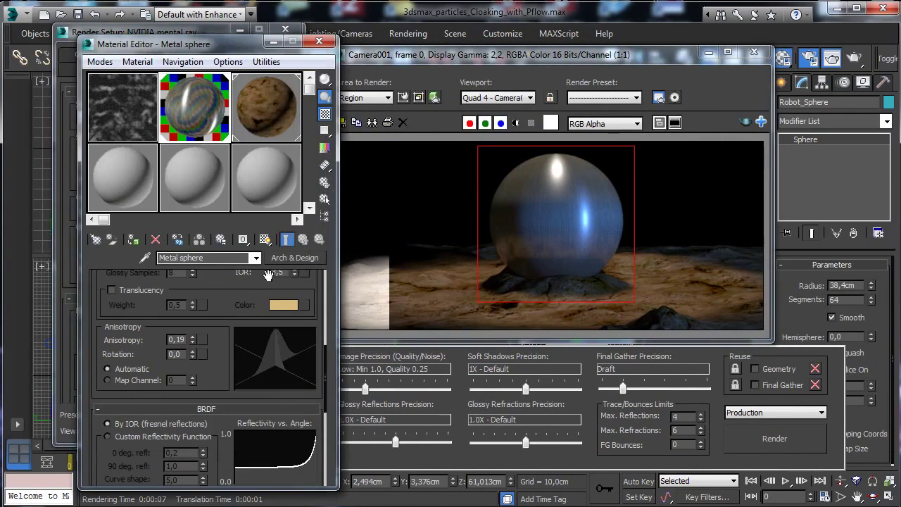
pyautogui.scroll(2, 222, 280)
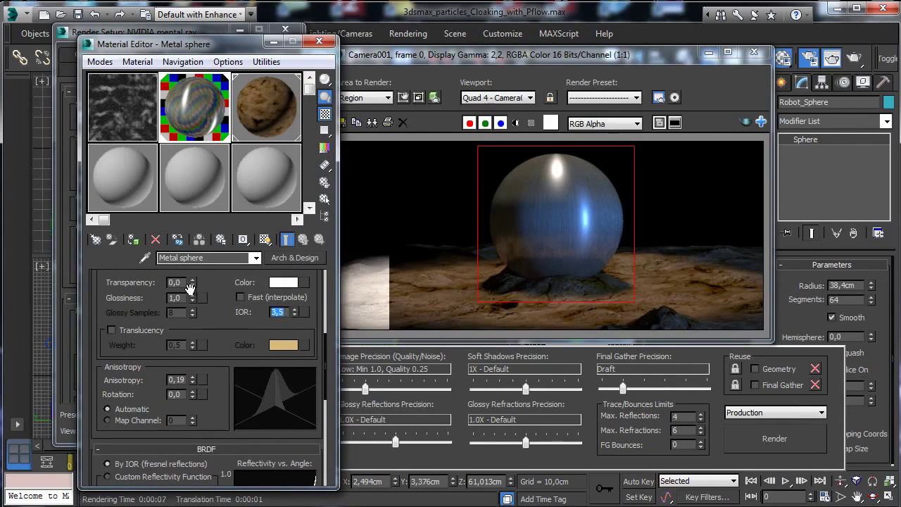
pyautogui.write('7')
pyautogui.press('Return')
pyautogui.scroll(5, 223, 295)
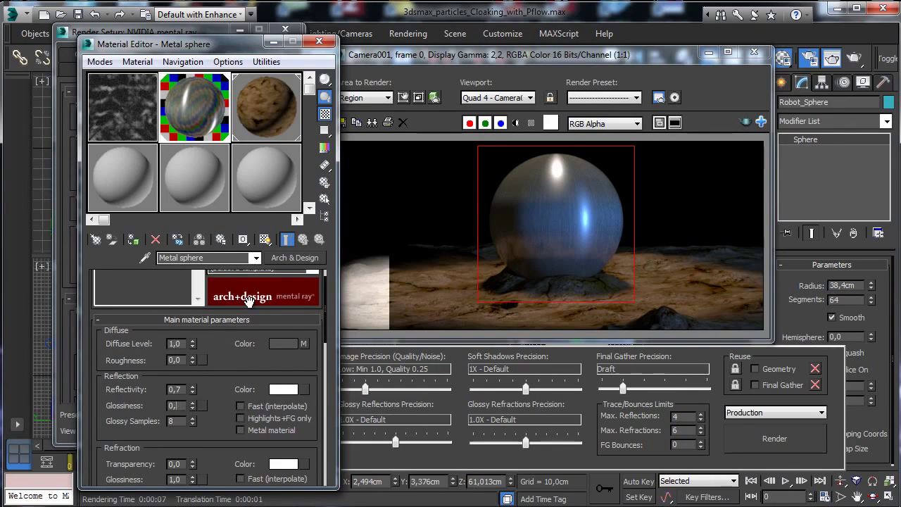
pyautogui.hotkey('ctrl', 'a')
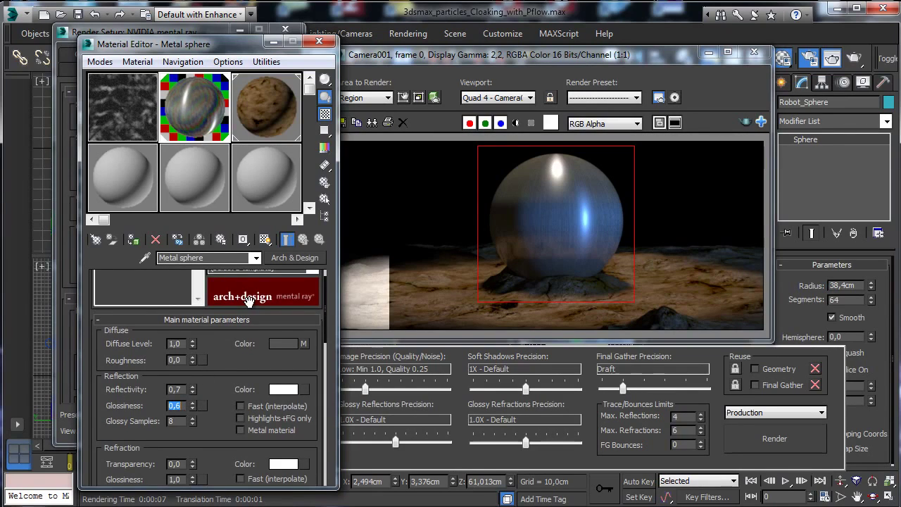
pyautogui.scroll(-2, 225, 351)
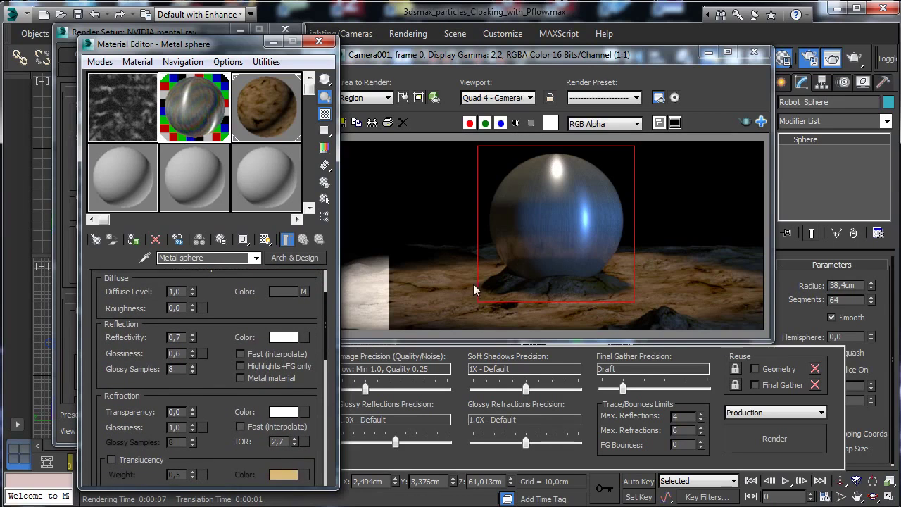
pyautogui.click(760, 437)
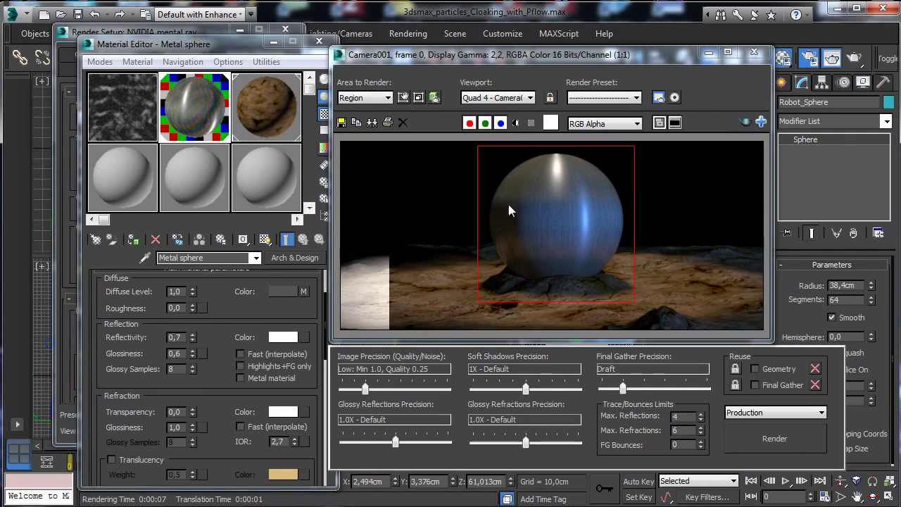
# Copy the diffuse color map of the Metal sphere material and paste it as a copy into the reflection color slot
pyautogui.moveTo(239, 314)
pyautogui.mouseDown()
pyautogui.moveTo(239, 290)
pyautogui.moveTo(239, 325)
pyautogui.mouseUp()
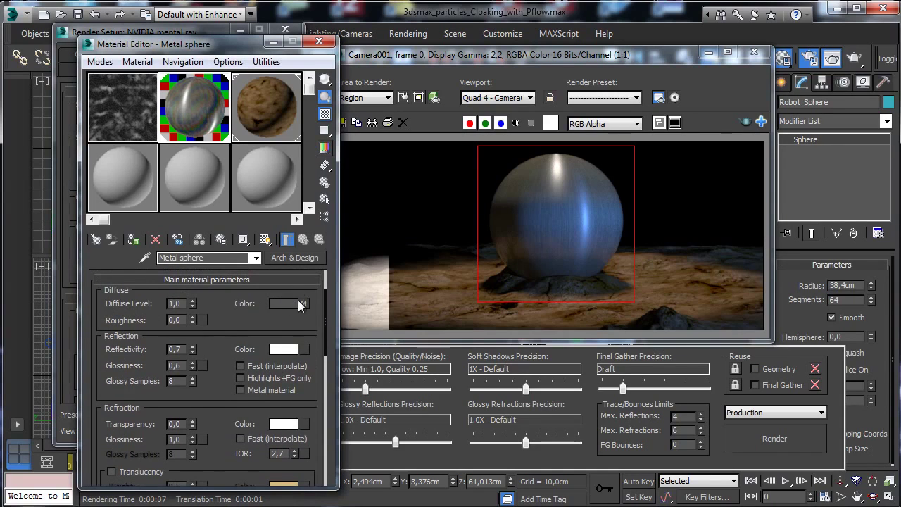
pyautogui.rightClick(303, 302)
pyautogui.click(313, 326)
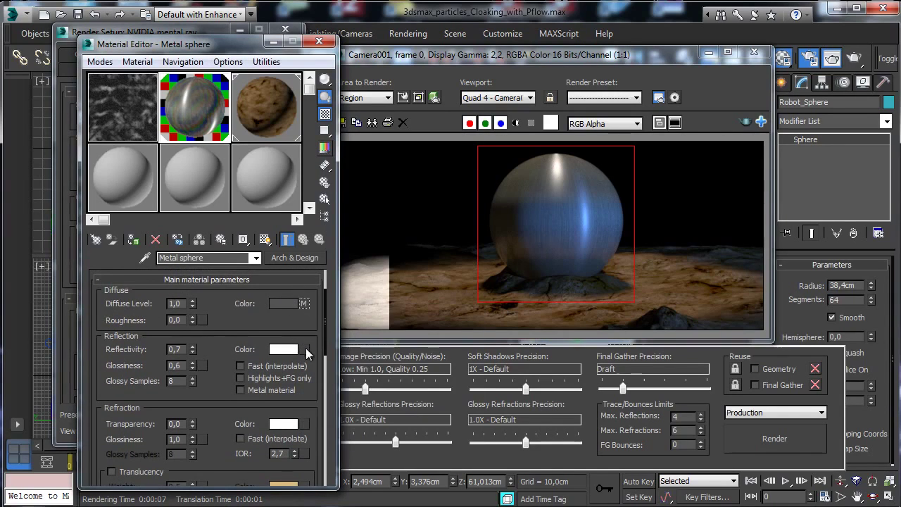
pyautogui.rightClick(306, 348)
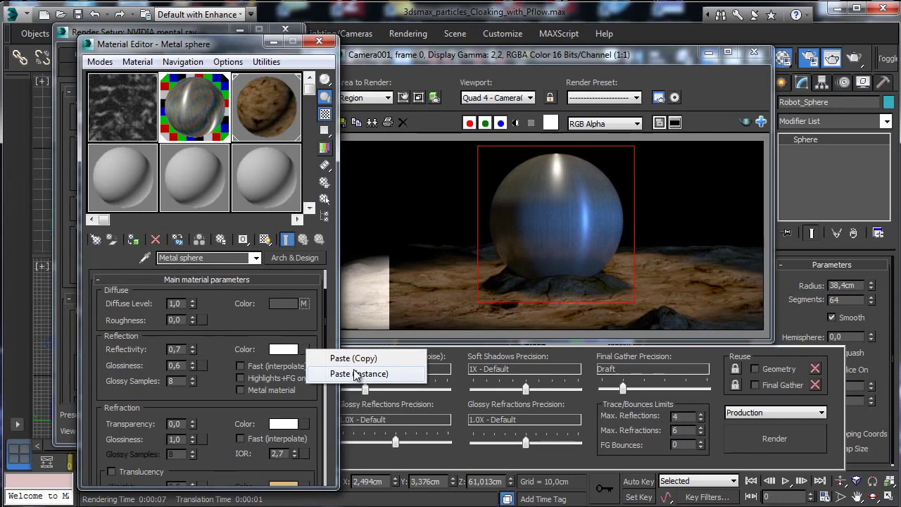
pyautogui.click(354, 357)
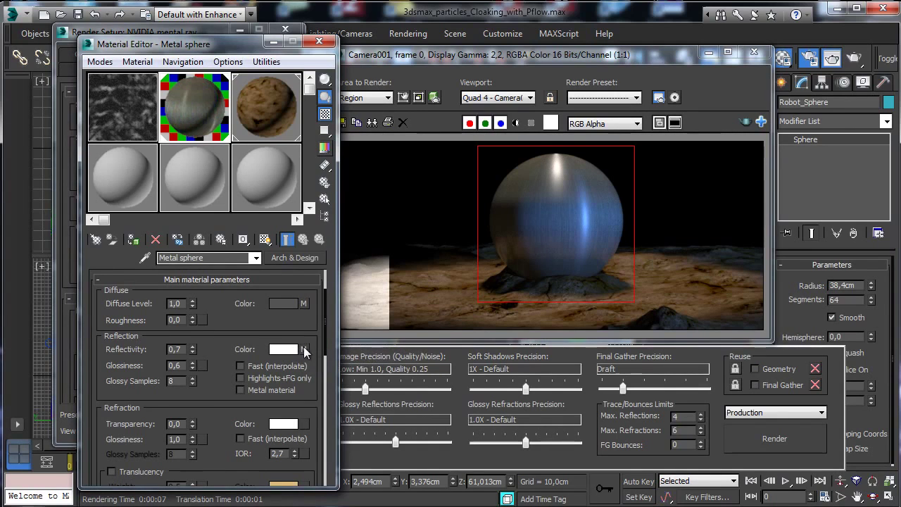
# Wrap the reflection color bitmap in a Color Correction map, keeping the old map as a sub-map
pyautogui.click(304, 349)
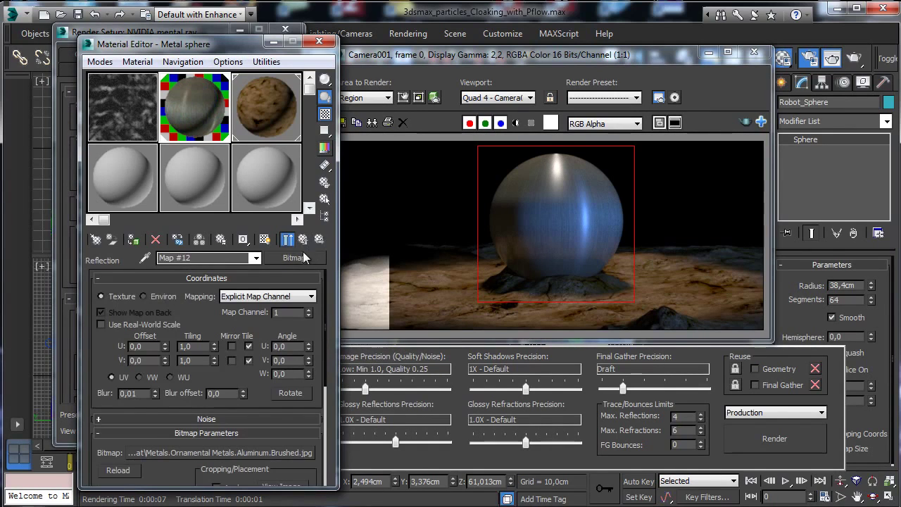
pyautogui.click(305, 258)
pyautogui.doubleClick(156, 171)
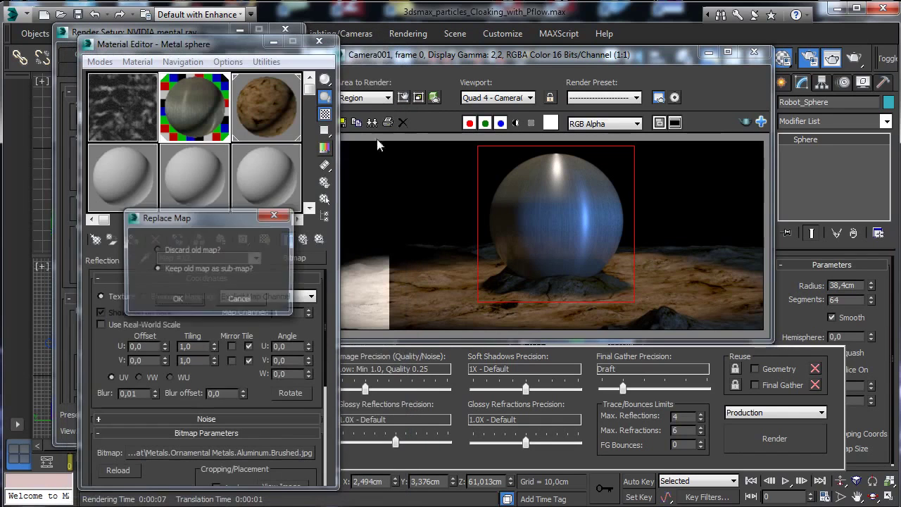
pyautogui.click(177, 299)
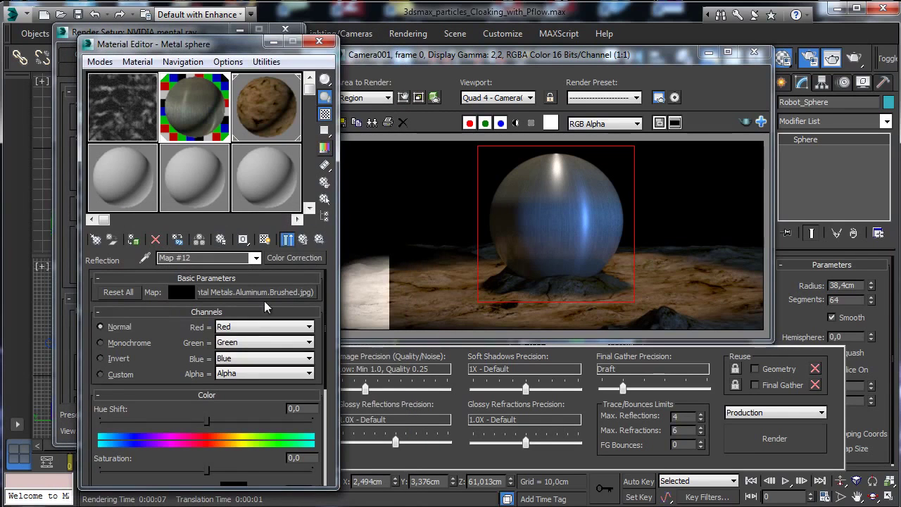
# Set the reflection Color Correction map's saturation to -100 and brightness to about 44, and return to the main material parameters
pyautogui.click(286, 240)
pyautogui.moveTo(175, 331); pyautogui.dragTo(181, 282)
pyautogui.scroll(-3, 211, 330)
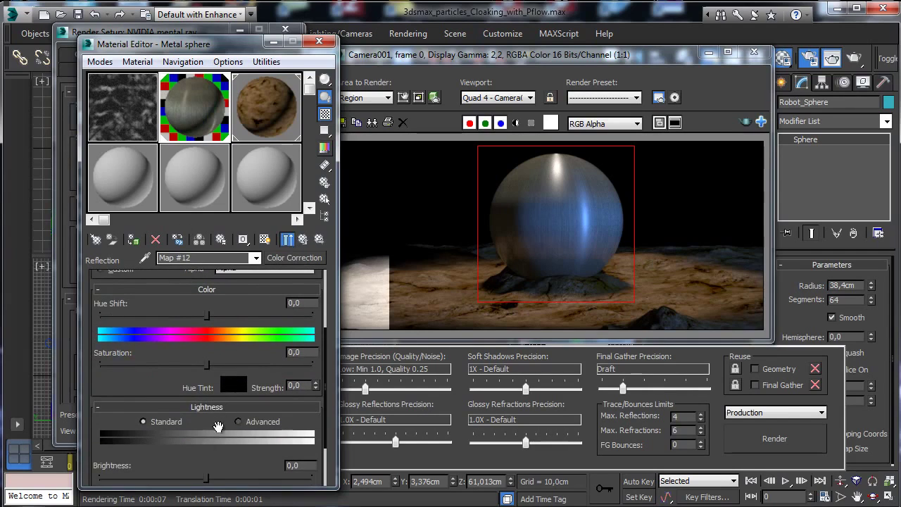
pyautogui.scroll(-3, 234, 351)
pyautogui.moveTo(208, 409); pyautogui.dragTo(233, 411)
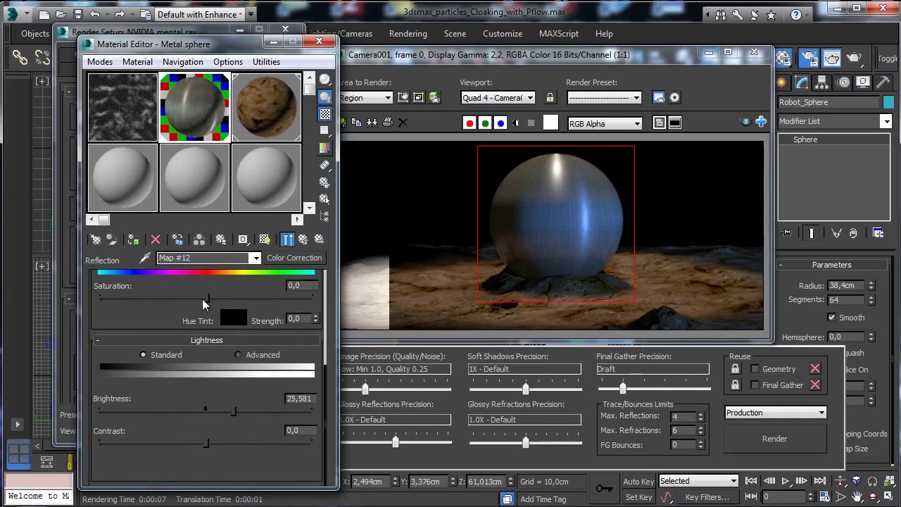
pyautogui.moveTo(206, 297); pyautogui.dragTo(101, 297)
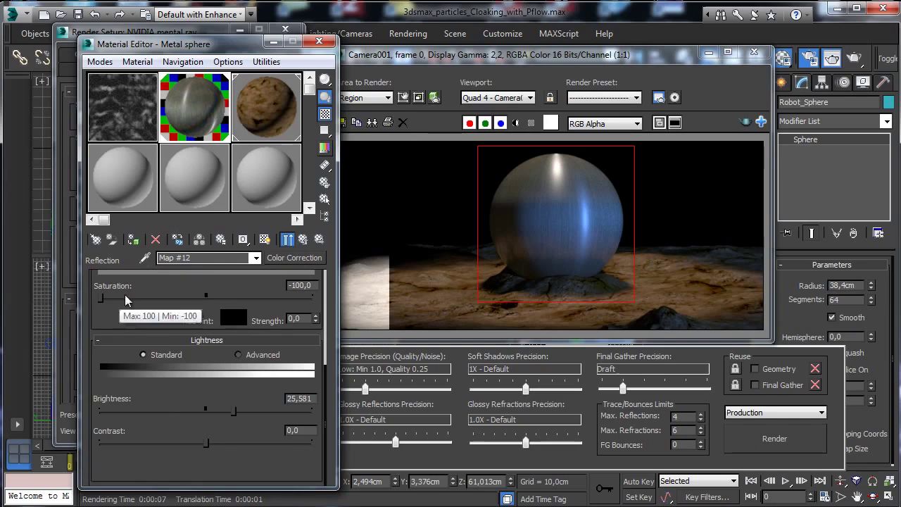
pyautogui.moveTo(238, 414); pyautogui.dragTo(257, 413)
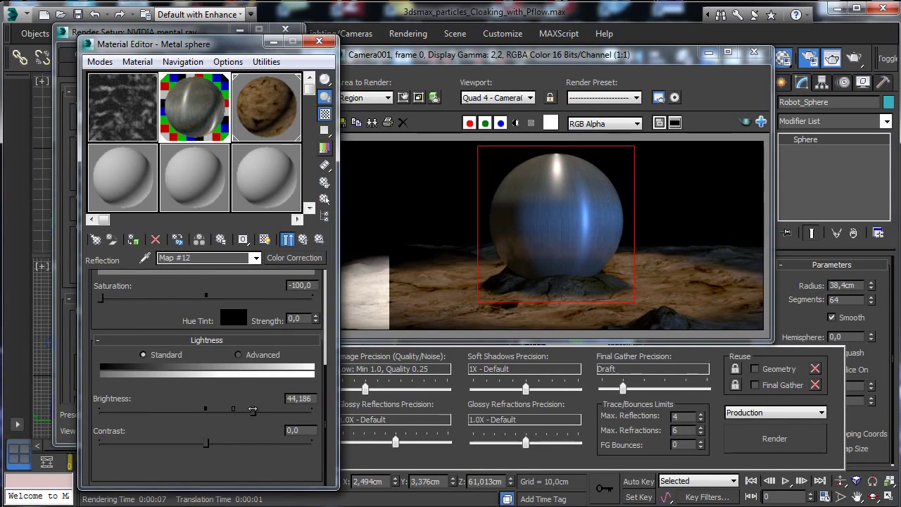
pyautogui.click(287, 240)
pyautogui.click(287, 240)
pyautogui.click(302, 240)
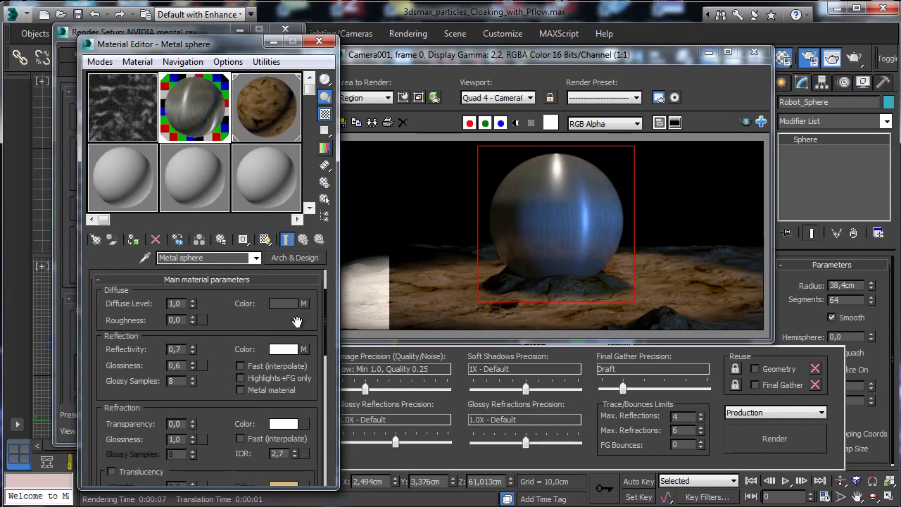
# Copy the reflection color's Color Correction map into the reflection glossiness slot and check the copied map's settings
pyautogui.moveTo(305, 351); pyautogui.dragTo(203, 366)
pyautogui.click(187, 308)
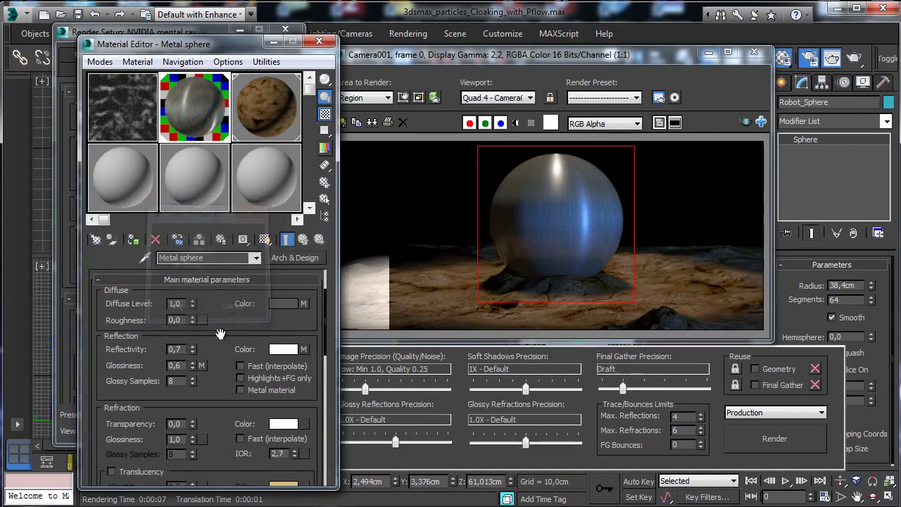
pyautogui.click(202, 366)
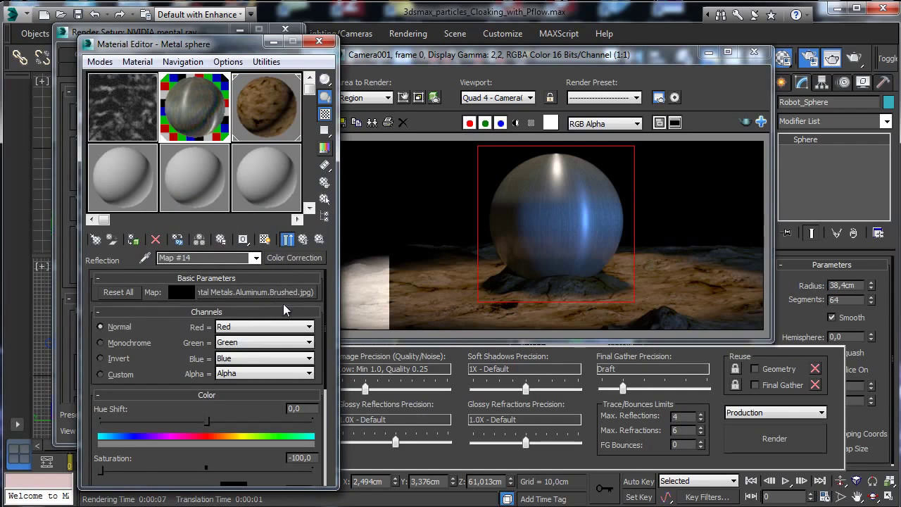
pyautogui.click(304, 239)
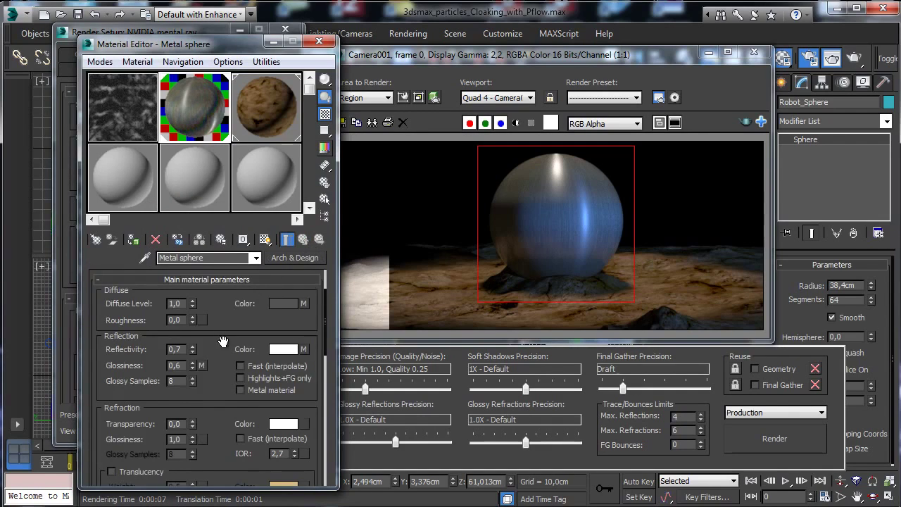
# Copy the reflection glossiness map and paste it as a copy into the Bump slot of the special purpose maps
pyautogui.moveTo(219, 340); pyautogui.dragTo(230, 293)
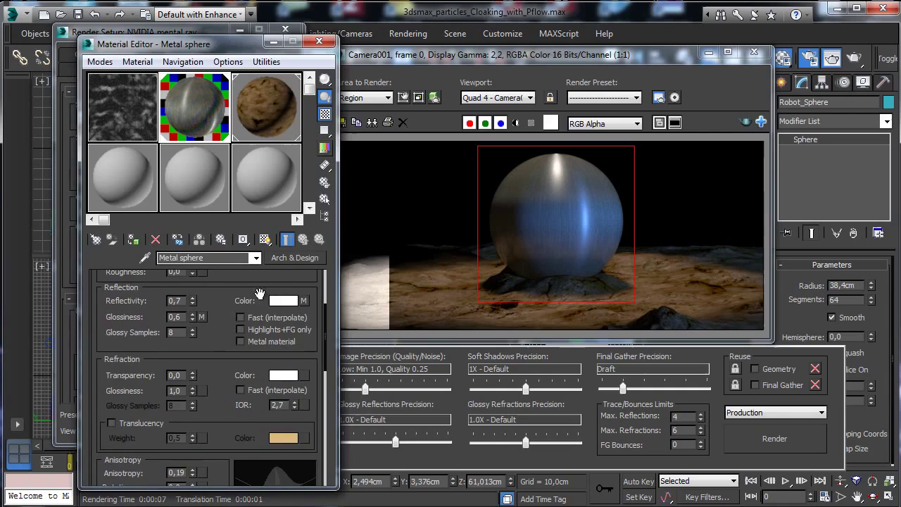
pyautogui.rightClick(200, 314)
pyautogui.click(232, 342)
pyautogui.scroll(-1, 216, 337)
pyautogui.scroll(-5, 216, 336)
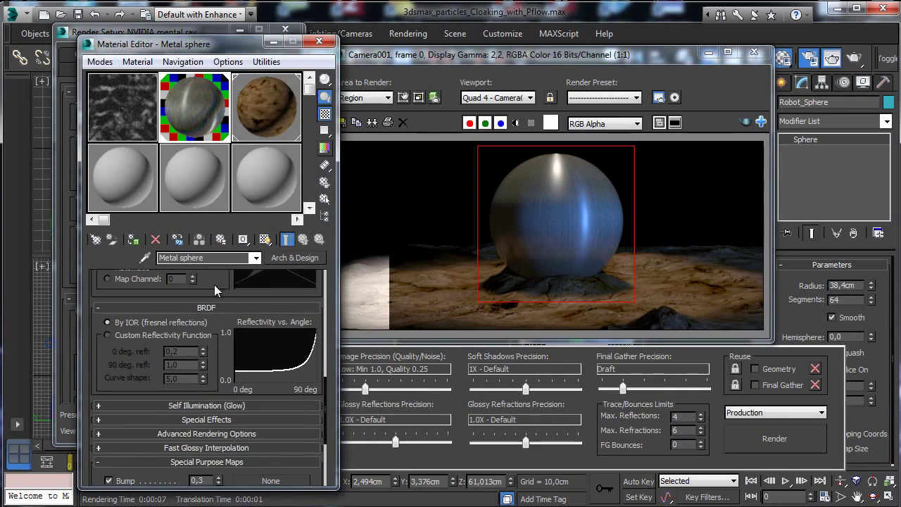
pyautogui.scroll(-3, 227, 457)
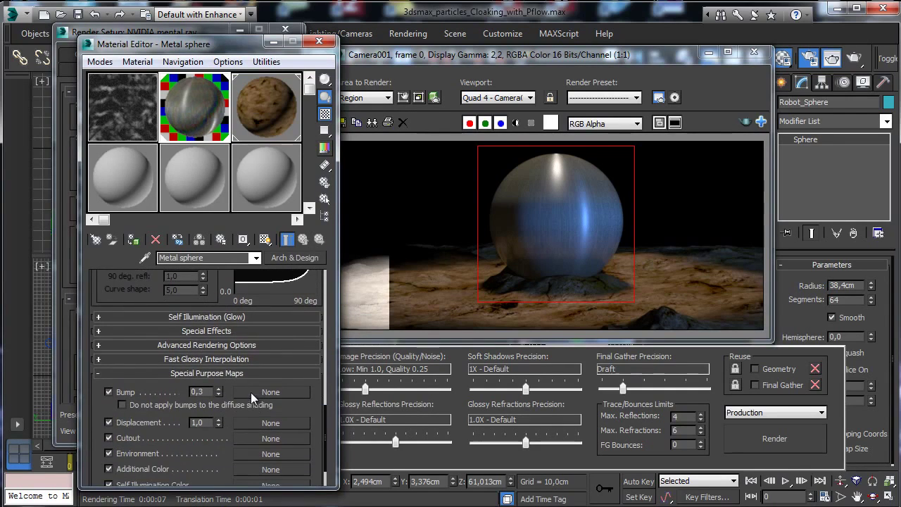
pyautogui.rightClick(251, 392)
pyautogui.click(267, 400)
# Set the blur of the brushed-aluminum bitmap inside the bump map to 0,5 and return to the Metal sphere material
pyautogui.click(248, 392)
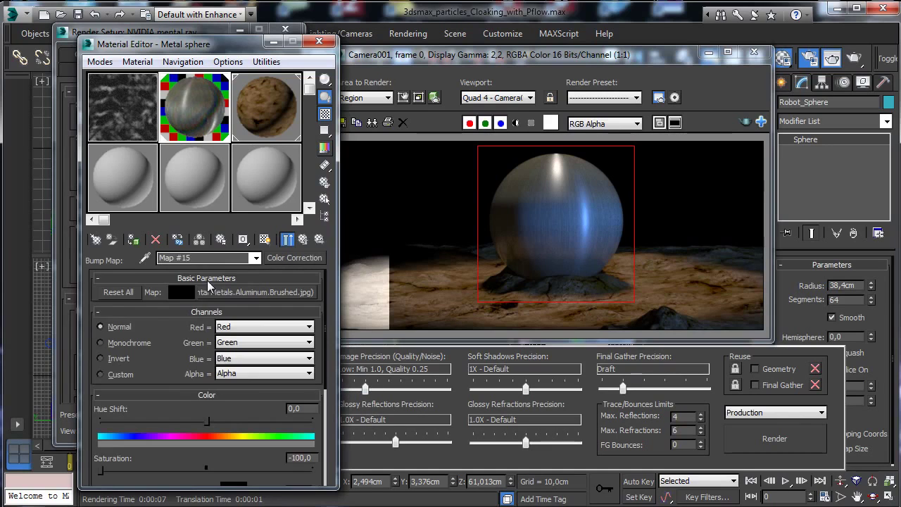
pyautogui.click(253, 291)
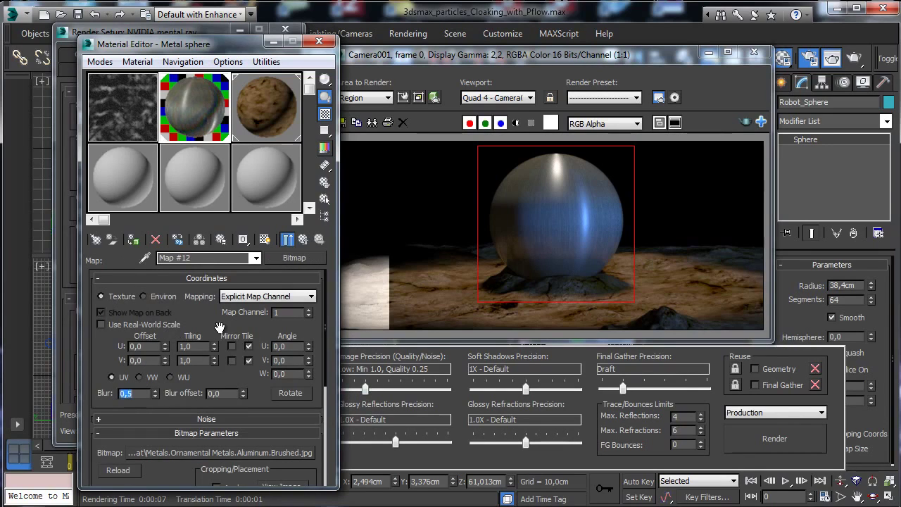
pyautogui.click(303, 240)
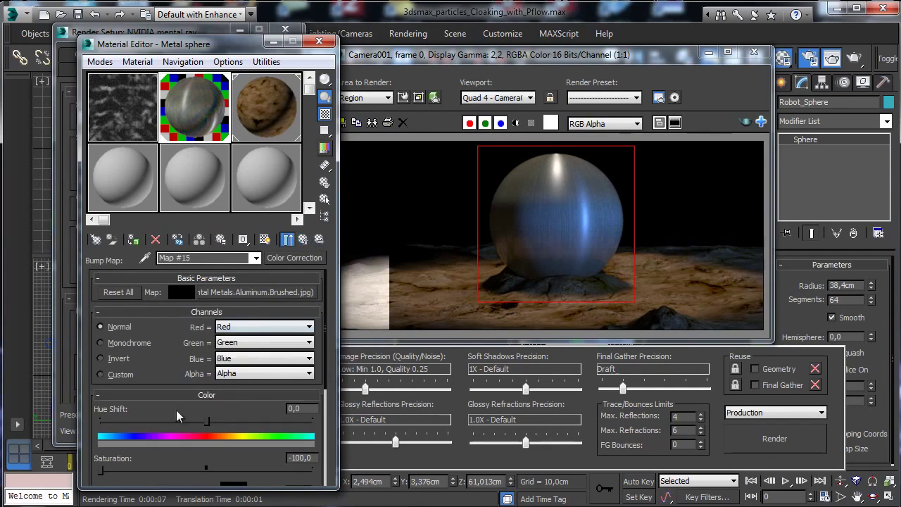
pyautogui.click(303, 240)
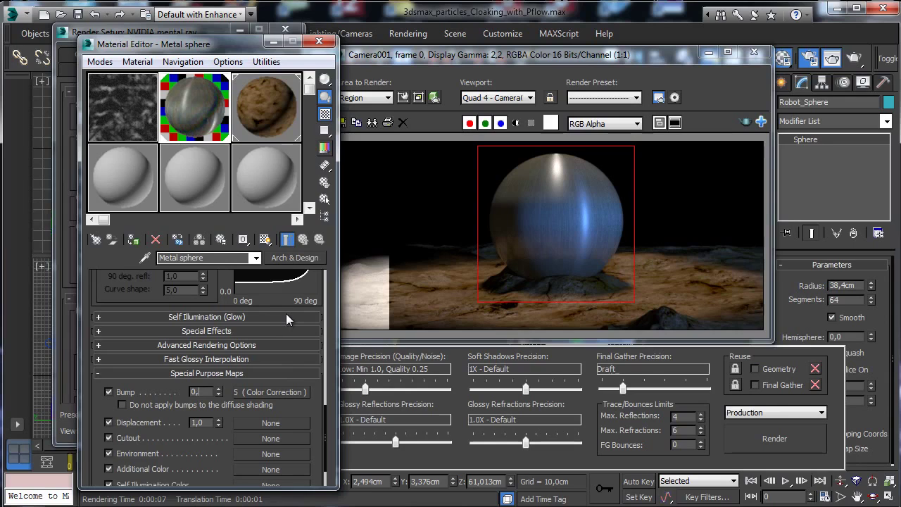
# Set the Metal sphere material's bump amount to 1,0 and render the sphere region
pyautogui.press('BackSpace')
pyautogui.press('BackSpace')
pyautogui.press('BackSpace')
pyautogui.write('1')
pyautogui.press('Return')
pyautogui.click(774, 437)
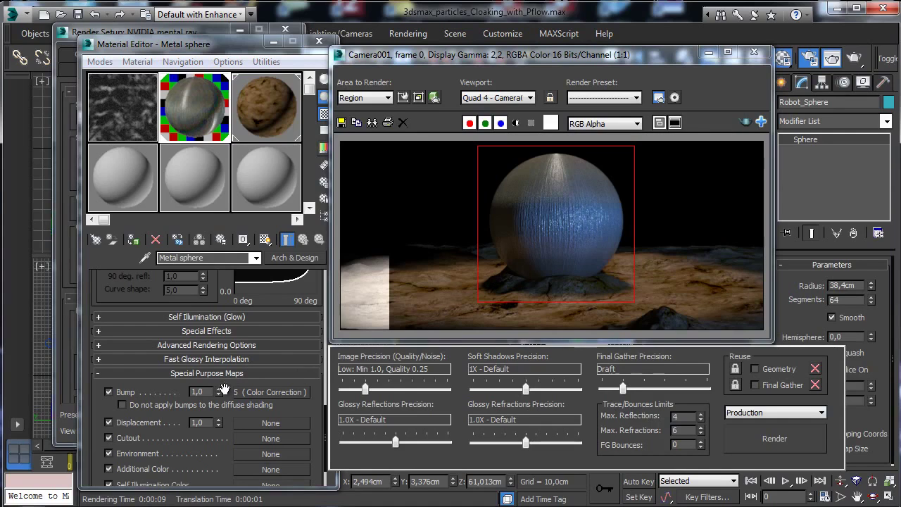
# Set the bump amount to 0,25 and render the sphere region again
pyautogui.click(101, 360)
pyautogui.write('0,25')
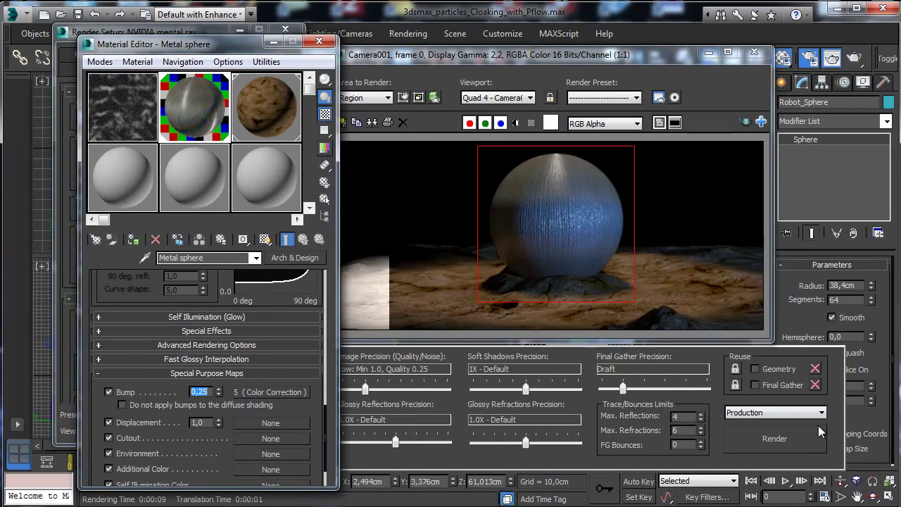
pyautogui.click(817, 426)
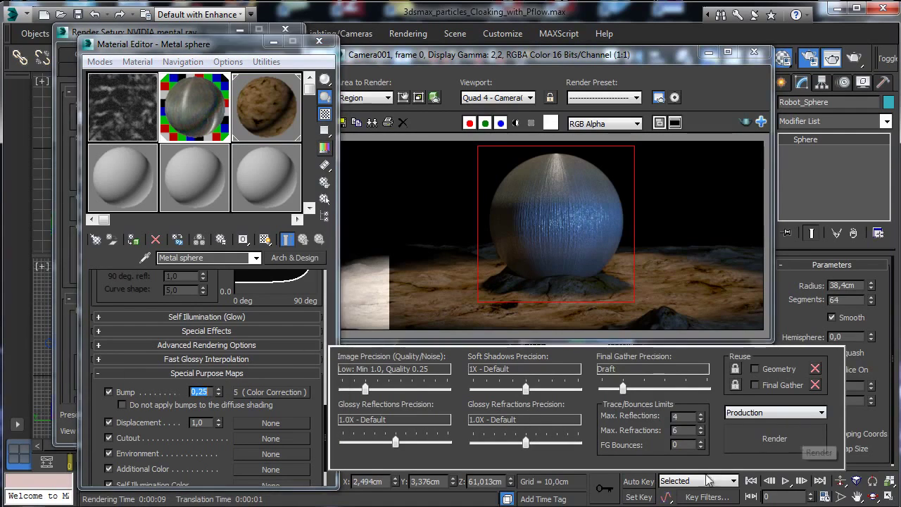
# Set the Metal sphere material's bump amount to 0,05
pyautogui.click(211, 394)
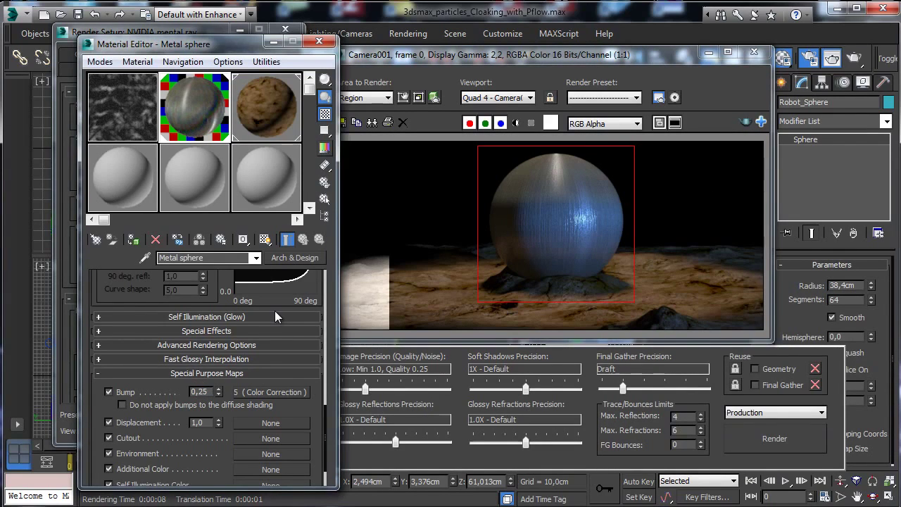
pyautogui.press('BackSpace')
pyautogui.press('BackSpace')
pyautogui.write('05')
# Set the blur of the brushed-aluminum bitmap inside the reflection color map to 0,5 and return to its Color Correction map
pyautogui.moveTo(211, 286); pyautogui.dragTo(218, 288)
pyautogui.scroll(10, 319, 345)
pyautogui.scroll(2, 313, 331)
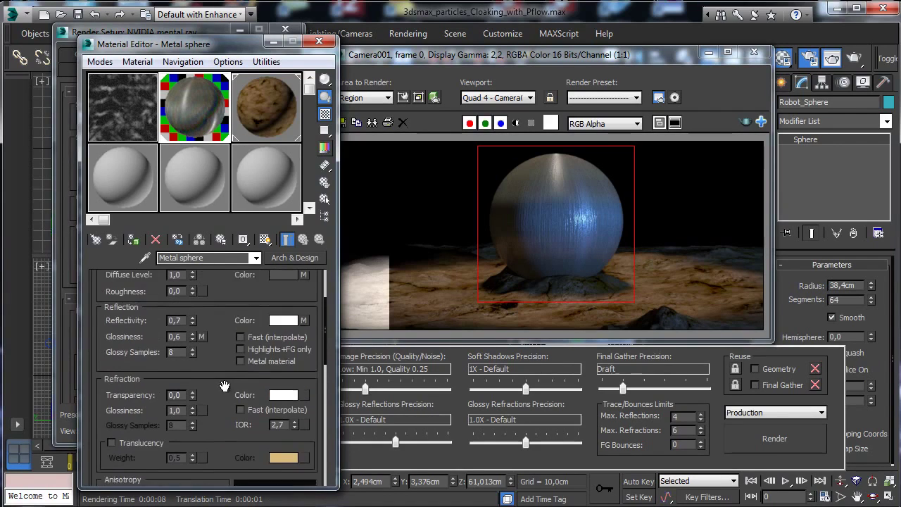
pyautogui.click(304, 326)
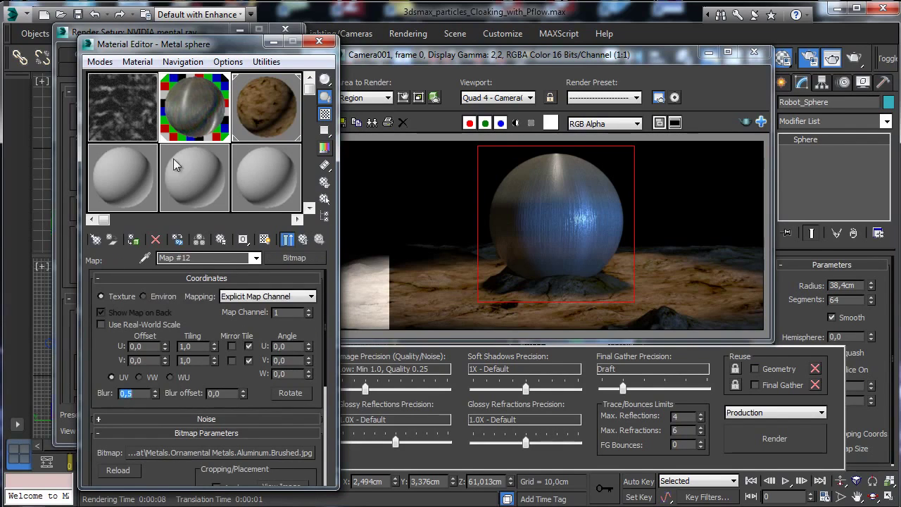
pyautogui.click(303, 239)
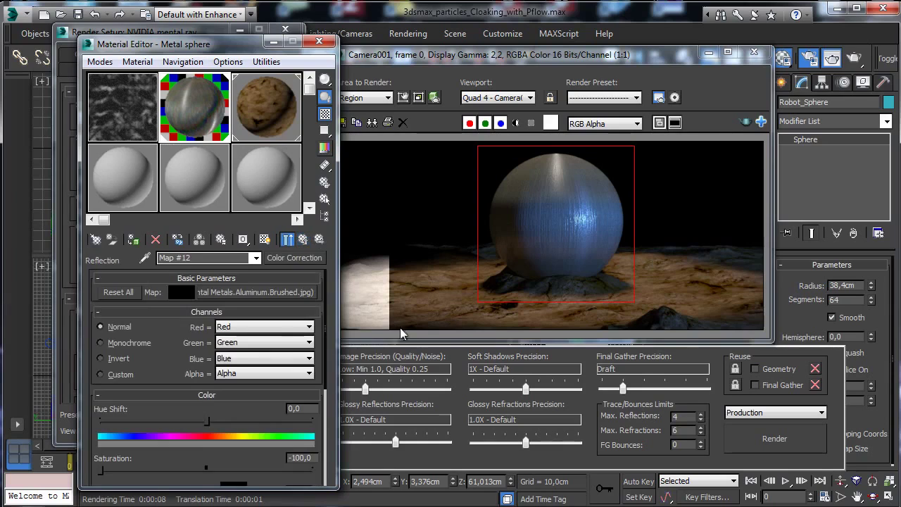
# Set the blur of the brushed-aluminum bitmap inside the glossiness map to 0,5, render the sphere region, and return to the Metal sphere material
pyautogui.click(303, 239)
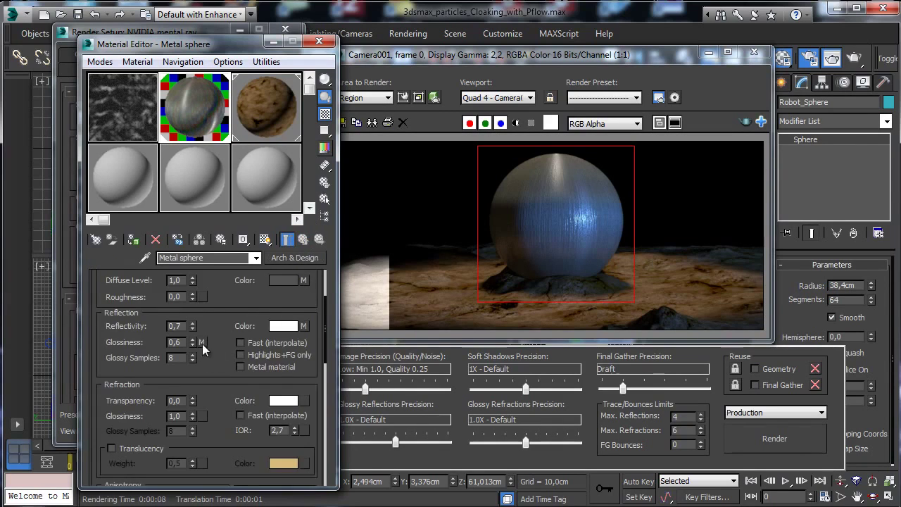
pyautogui.click(201, 342)
pyautogui.click(243, 296)
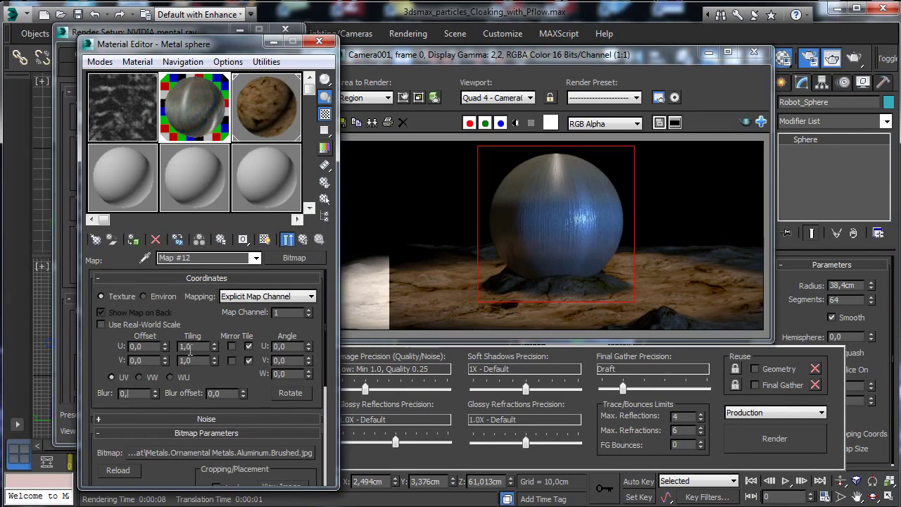
pyautogui.click(764, 440)
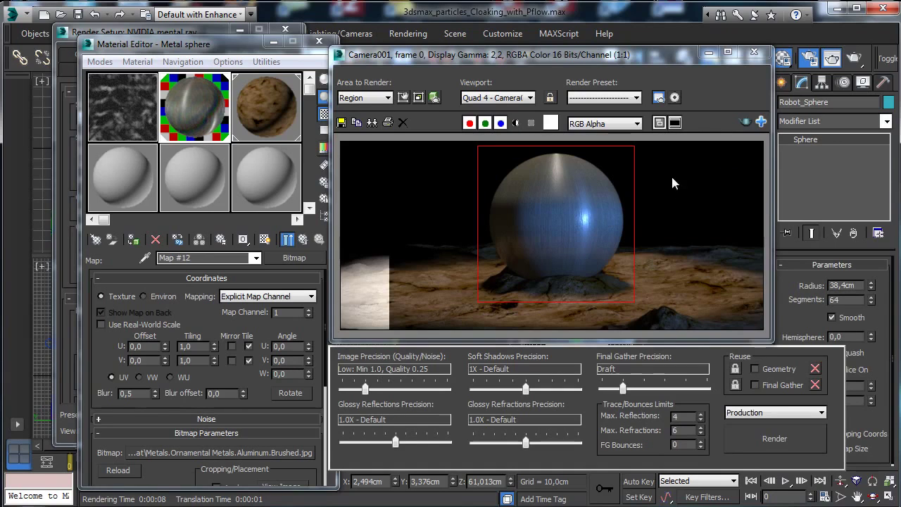
pyautogui.click(303, 239)
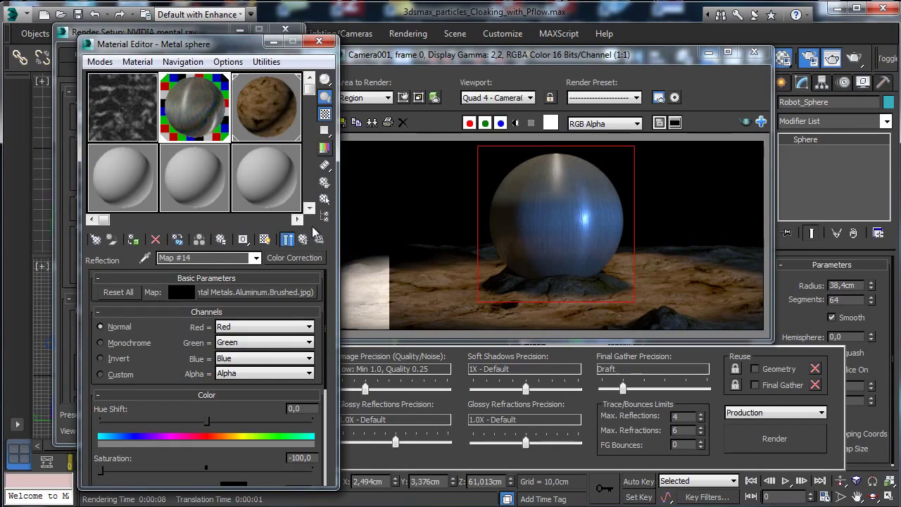
pyautogui.click(302, 239)
# Try the Metal material option in the Metal sphere material's reflection settings
pyautogui.scroll(3, 240, 308)
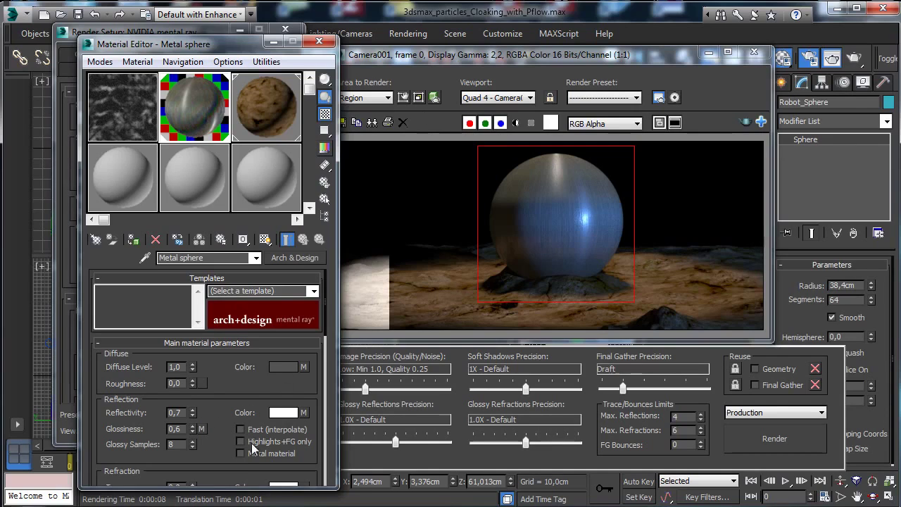
pyautogui.click(245, 451)
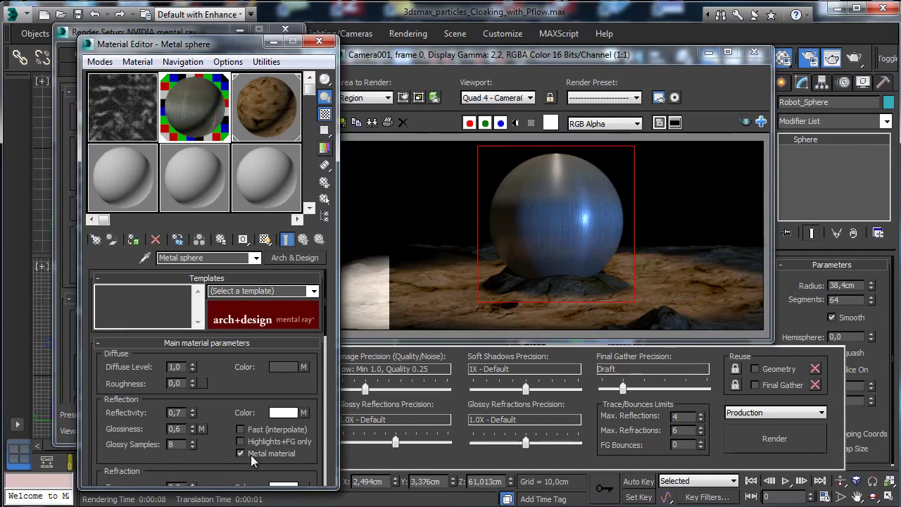
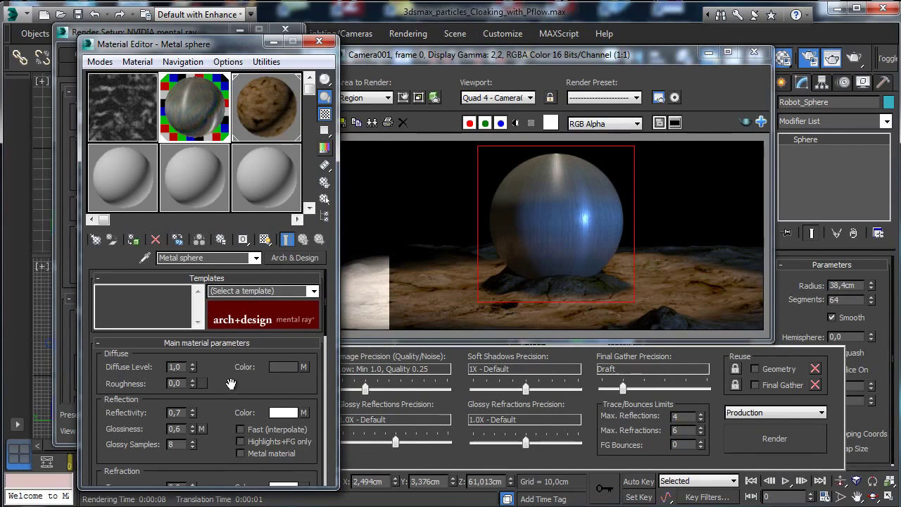
# Set the Metal sphere material's index of refraction to 3,5 and render the sphere region
pyautogui.moveTo(234, 383); pyautogui.dragTo(250, 289)
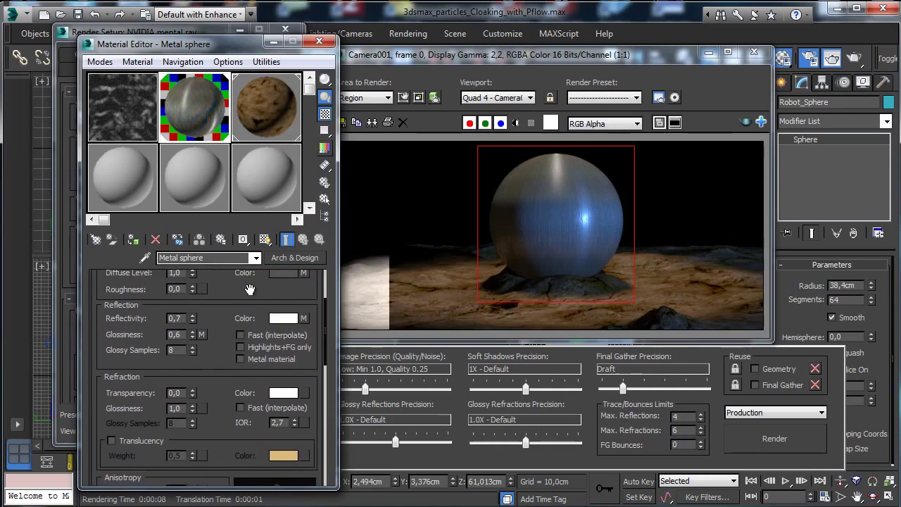
pyautogui.doubleClick(278, 422)
pyautogui.write('3')
pyautogui.press('Return')
pyautogui.write('3')
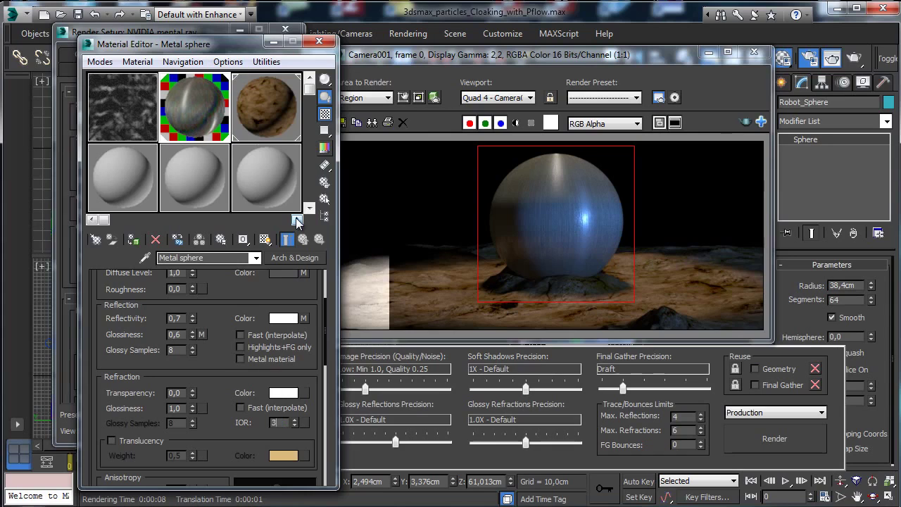
pyautogui.write(',5')
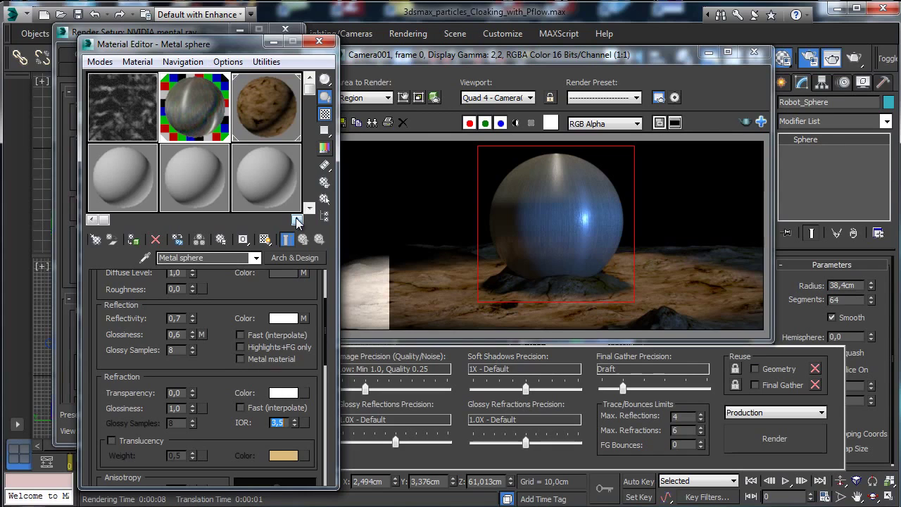
pyautogui.click(774, 438)
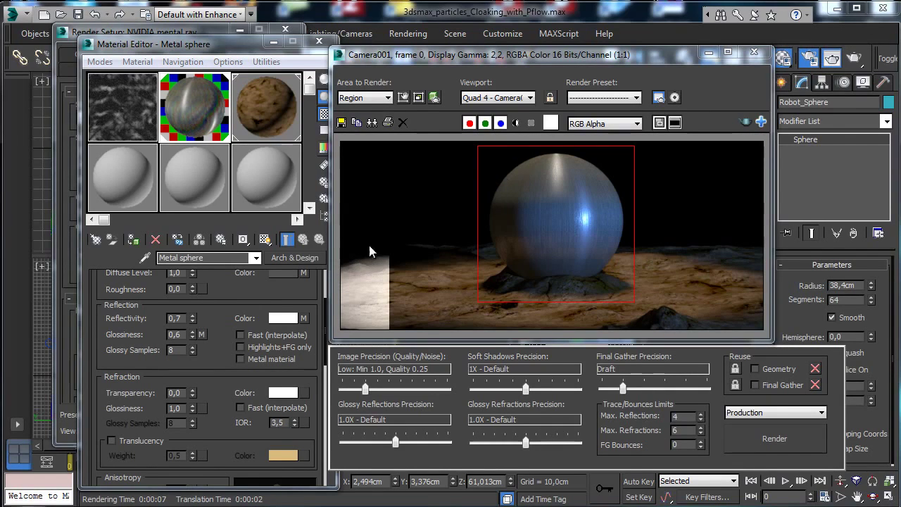
# Raise the Metal sphere material's anisotropy to 0,37 and render the sphere region
pyautogui.click(227, 315)
pyautogui.scroll(-5, 211, 303)
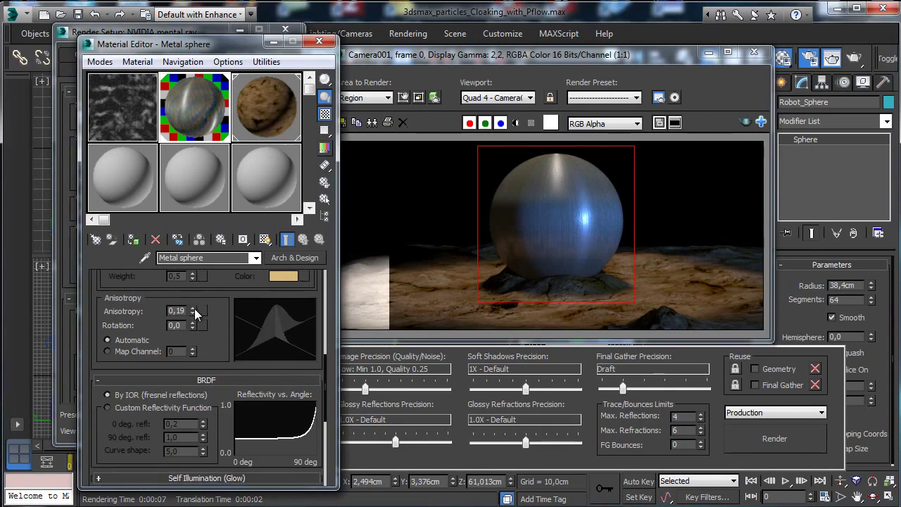
pyautogui.click(192, 307)
pyautogui.moveTo(194, 302)
pyautogui.mouseDown()
pyautogui.moveTo(190, 289)
pyautogui.moveTo(188, 302)
pyautogui.mouseUp()
pyautogui.click(758, 440)
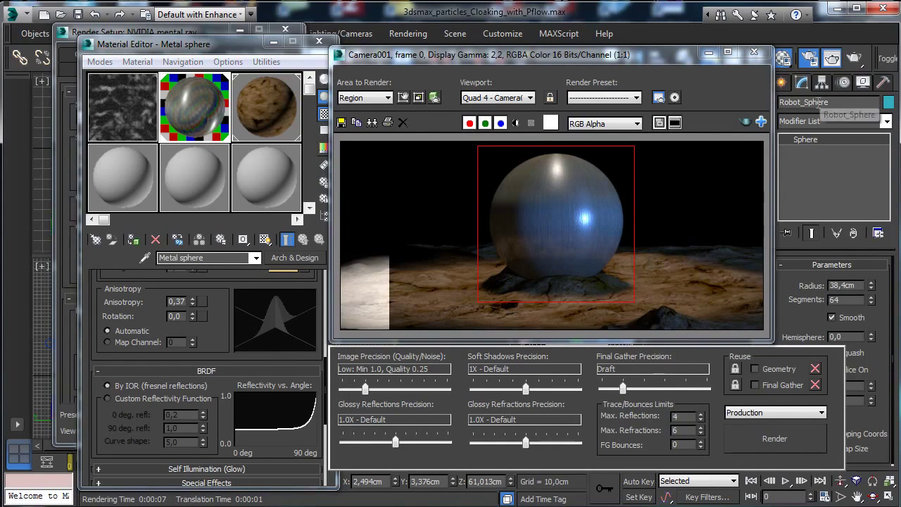
# In the glossiness map's Color Correction, set brightness to about 24,25 and contrast to about 18,27, and render the sphere region
pyautogui.scroll(10, 218, 306)
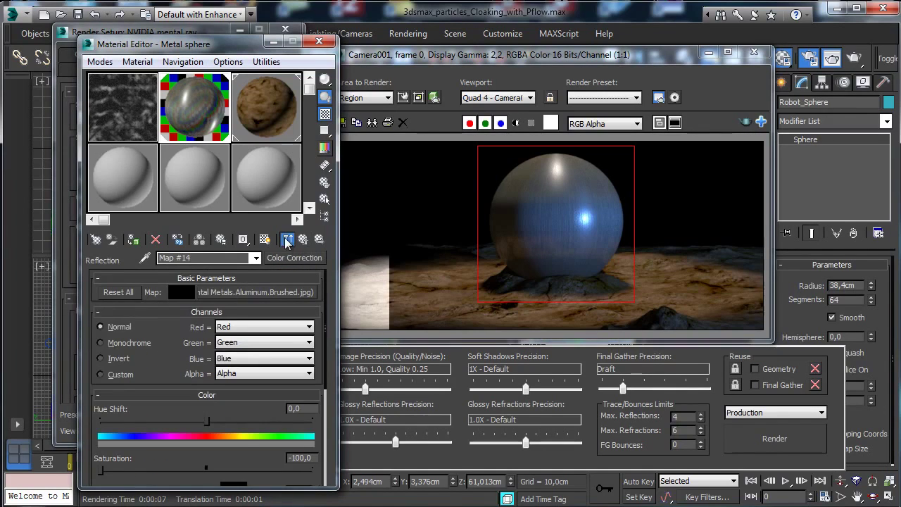
pyautogui.moveTo(174, 361); pyautogui.dragTo(245, 184)
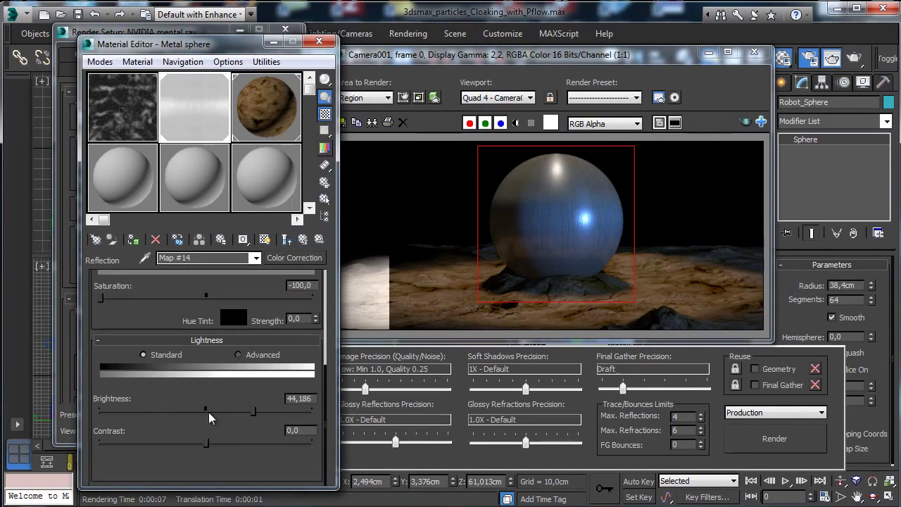
pyautogui.moveTo(209, 411); pyautogui.dragTo(230, 412)
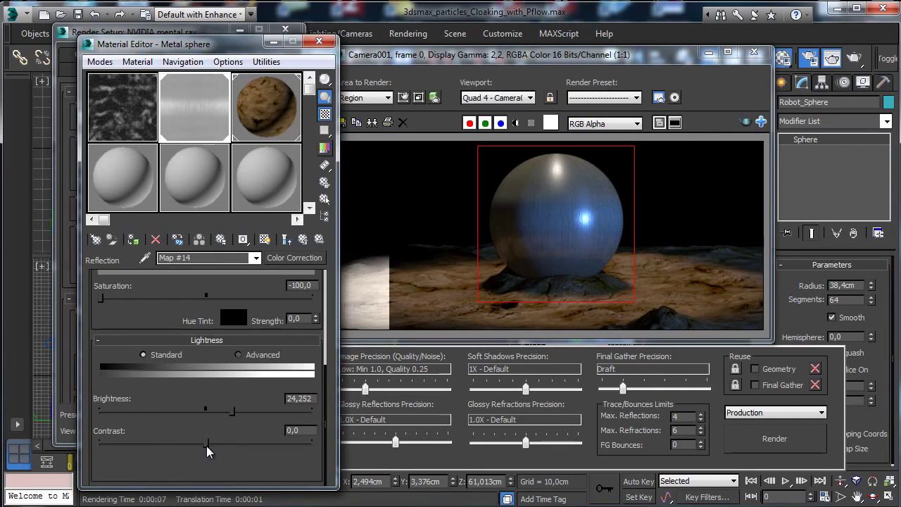
pyautogui.moveTo(207, 443); pyautogui.dragTo(222, 444)
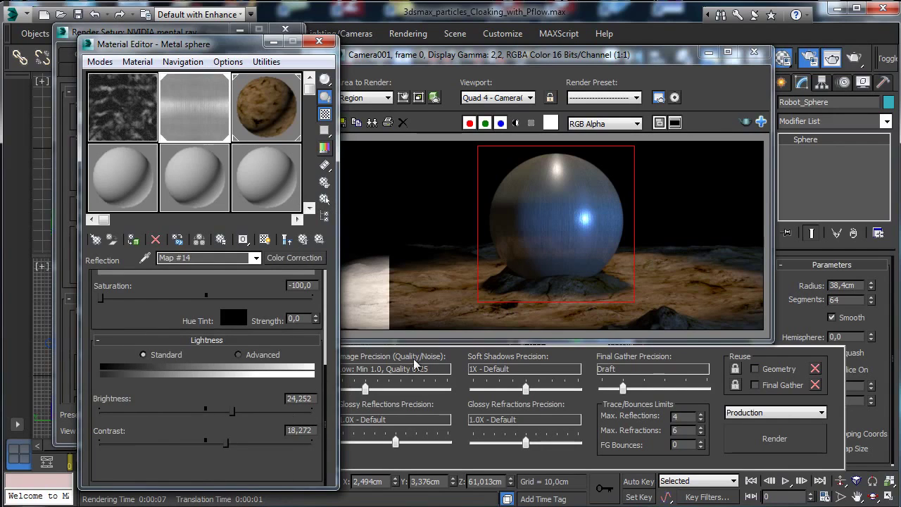
pyautogui.click(748, 445)
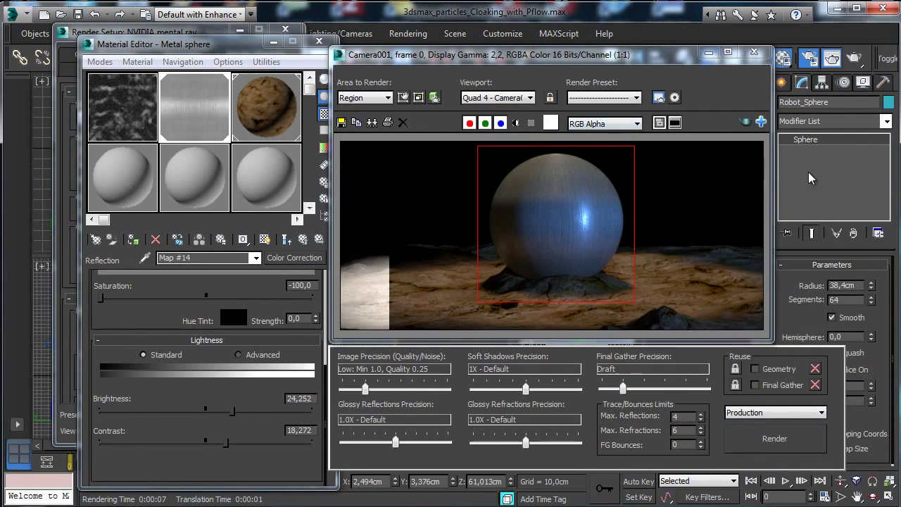
# Switch the area to render to the full View and set the render output size to 900 x 400
pyautogui.click(367, 99)
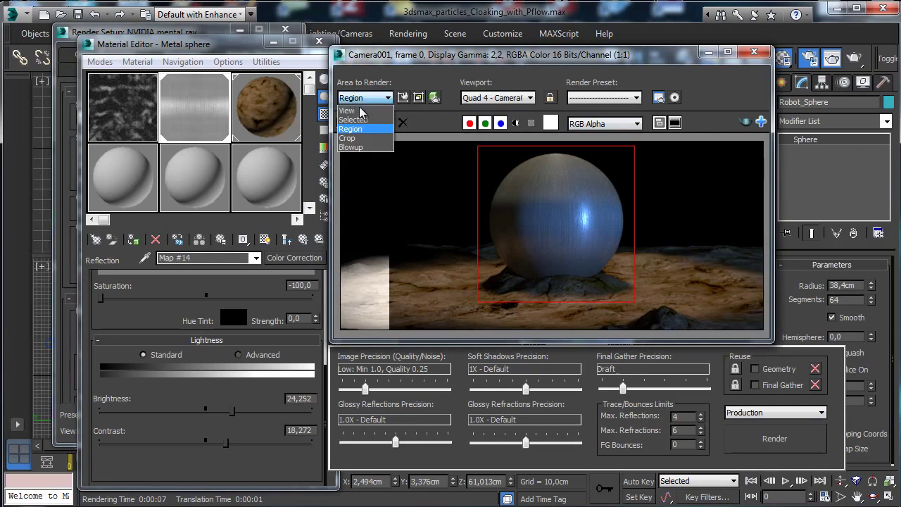
pyautogui.click(355, 108)
pyautogui.click(809, 59)
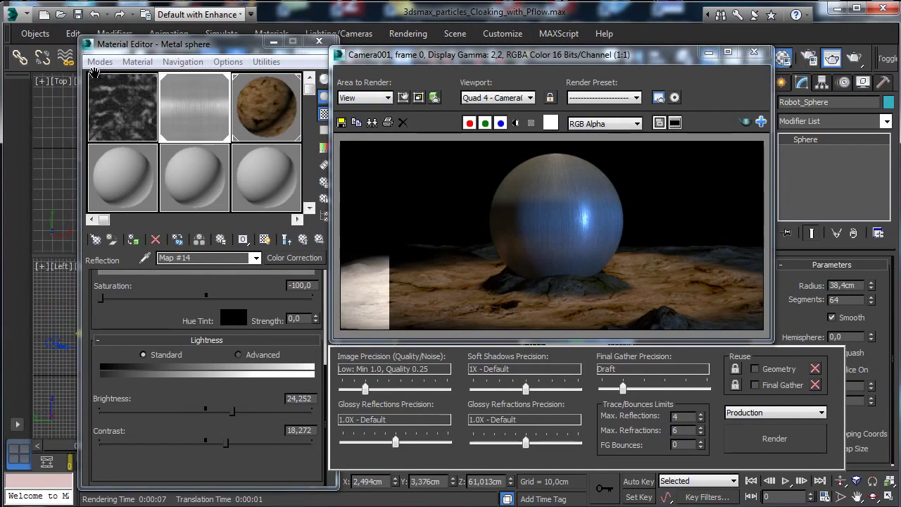
pyautogui.click(809, 62)
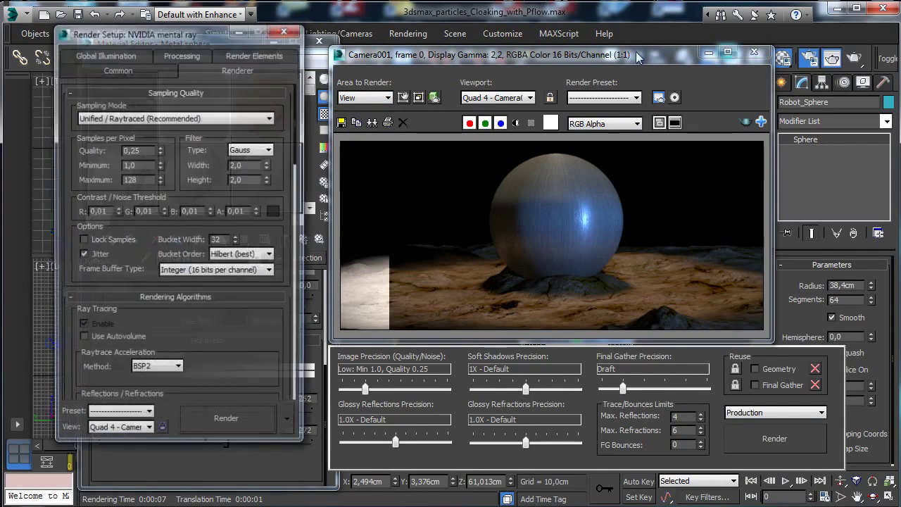
pyautogui.click(119, 66)
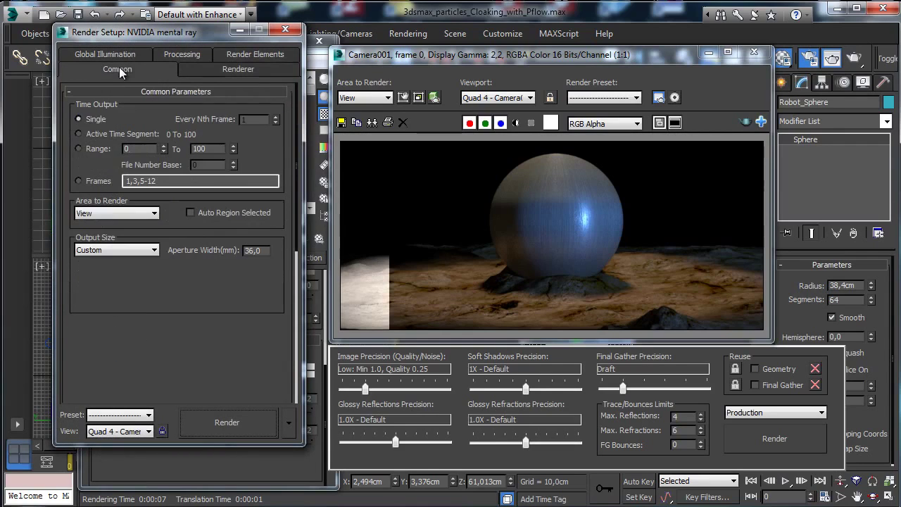
pyautogui.press('Return')
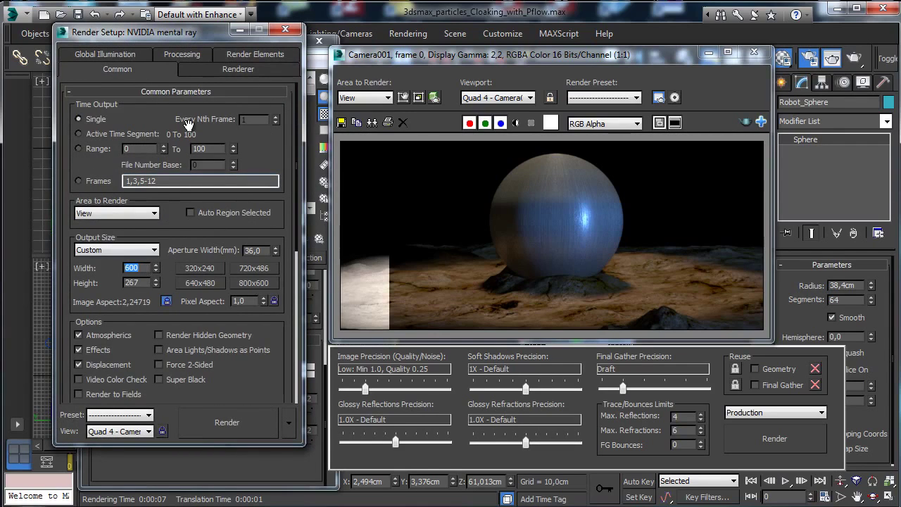
pyautogui.press('Return')
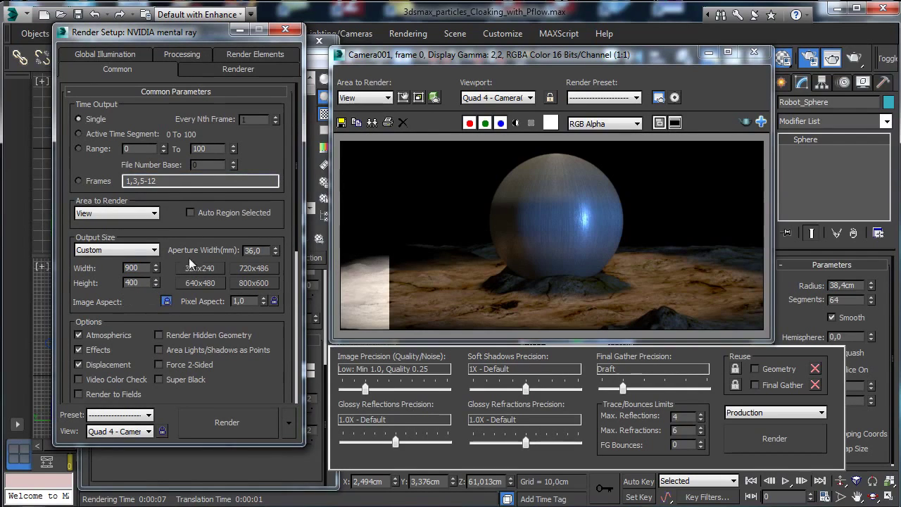
# Set the mental ray sampling filter type to Mitchell
pyautogui.click(287, 68)
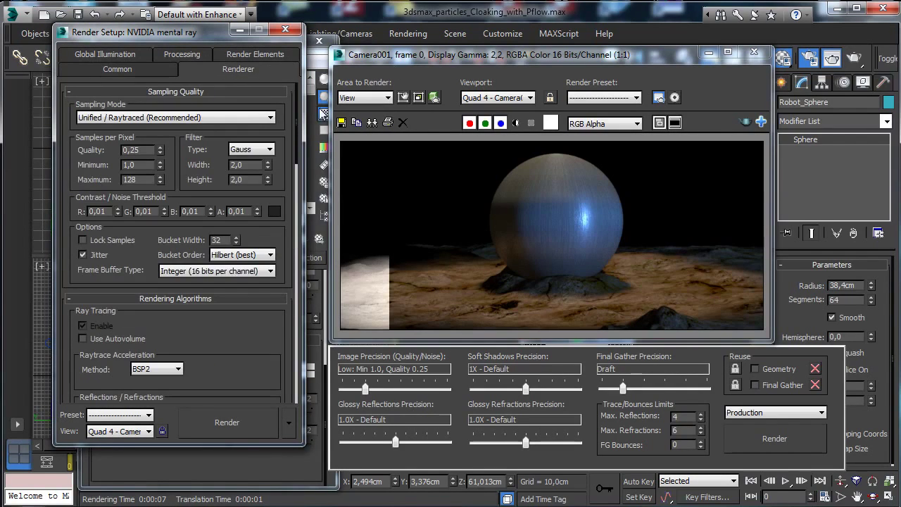
pyautogui.click(268, 150)
pyautogui.click(254, 189)
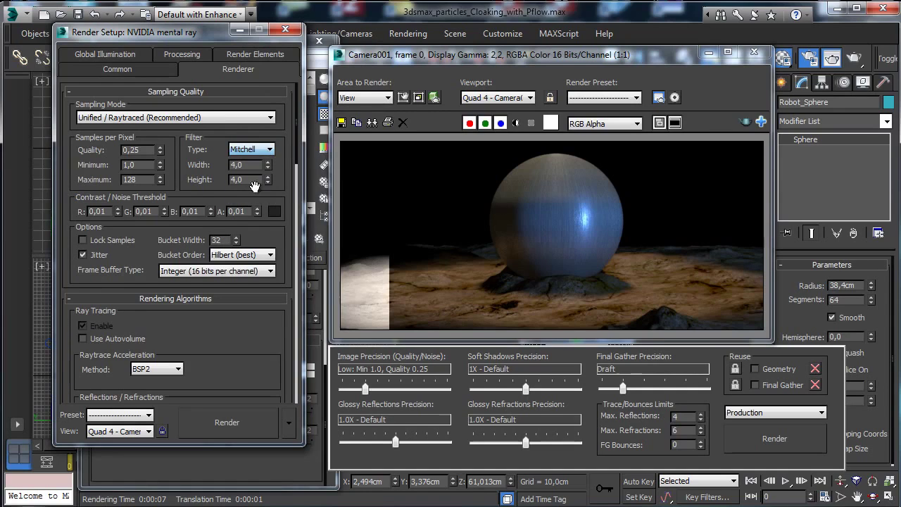
# Change the sampling mode to Classic / Raytraced with a minimum of 4 and a maximum of 64 samples per pixel
pyautogui.click(171, 118)
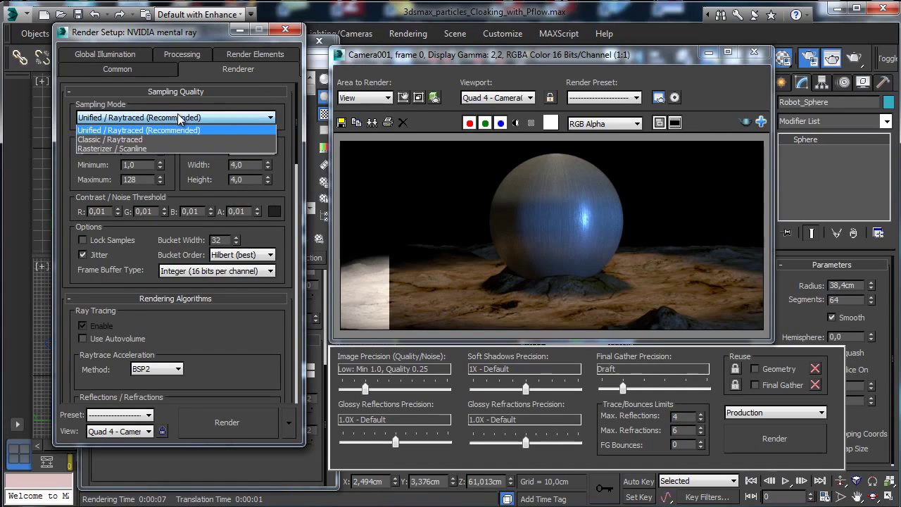
pyautogui.click(180, 130)
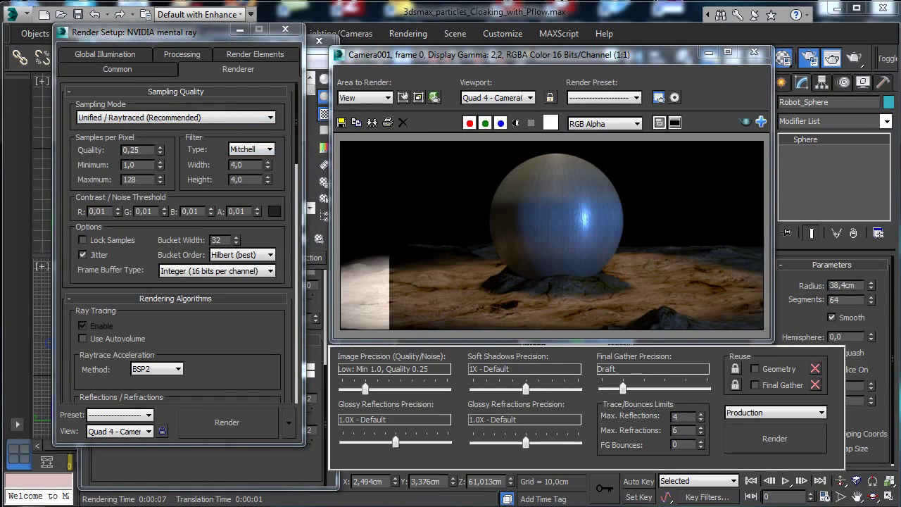
pyautogui.click(181, 117)
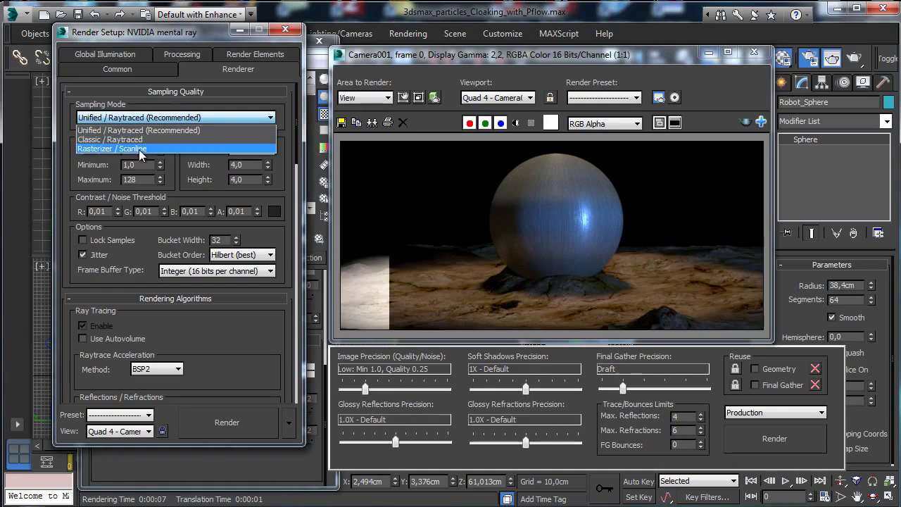
pyautogui.click(138, 149)
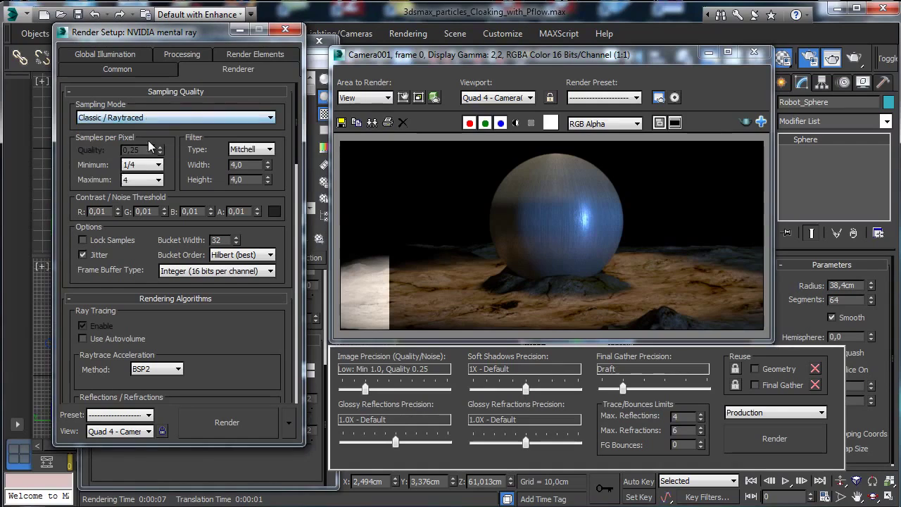
pyautogui.click(144, 180)
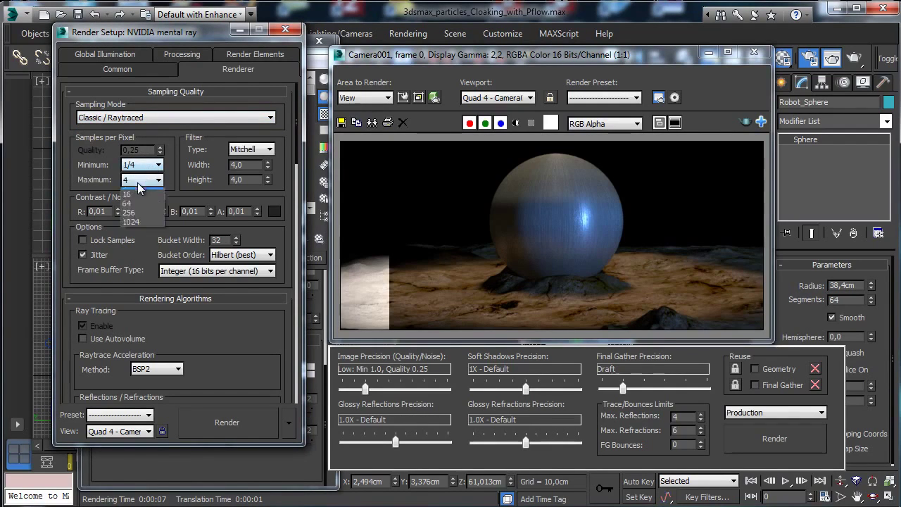
pyautogui.click(138, 252)
pyautogui.click(144, 165)
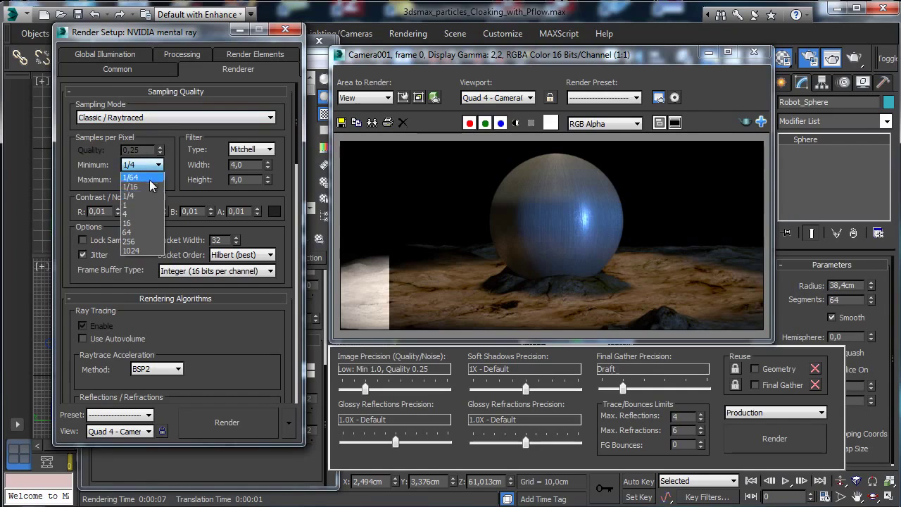
pyautogui.click(150, 214)
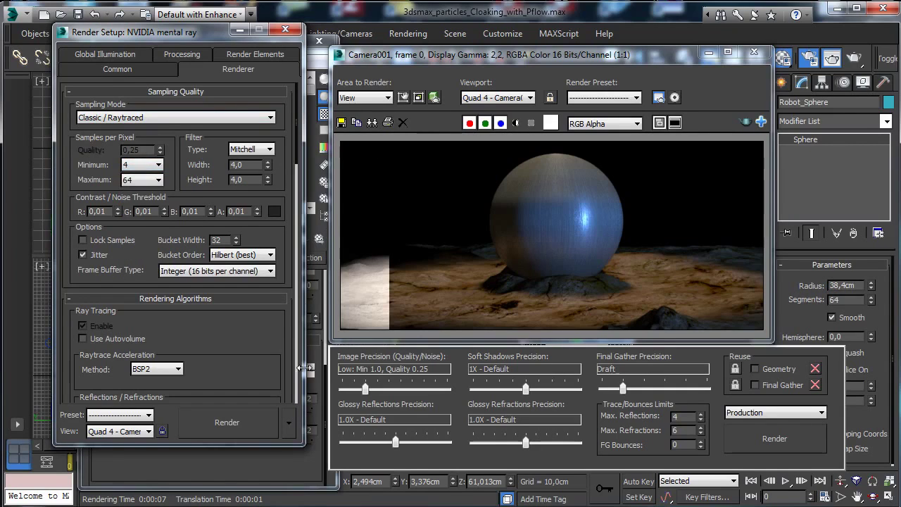
# Render the full camera view with the higher-quality settings and minimize the rendered frame window
pyautogui.click(247, 425)
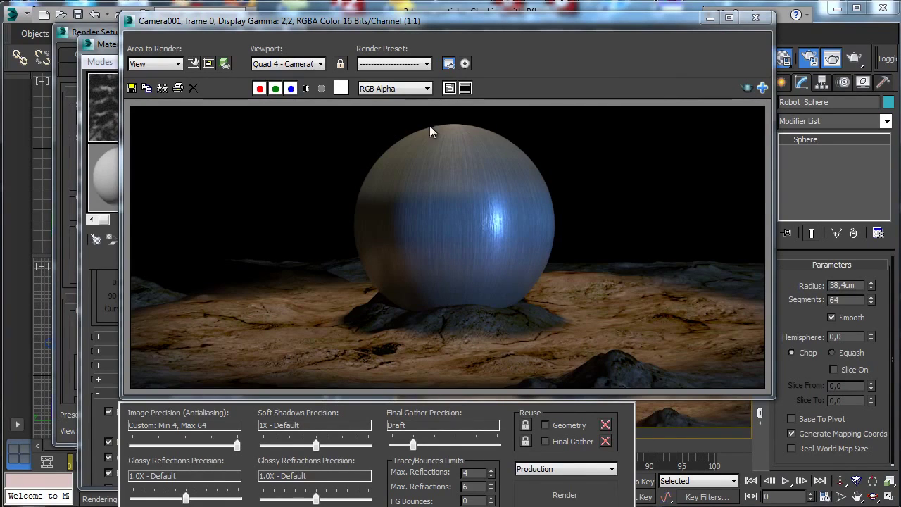
pyautogui.click(710, 19)
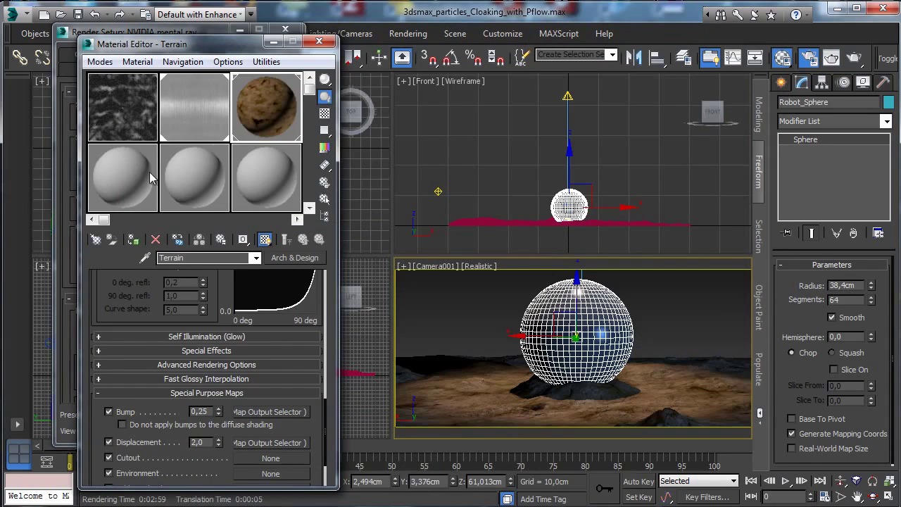
# Convert the Metal sphere material to a Blend material, keeping the old material as a sub-material
pyautogui.click(122, 178)
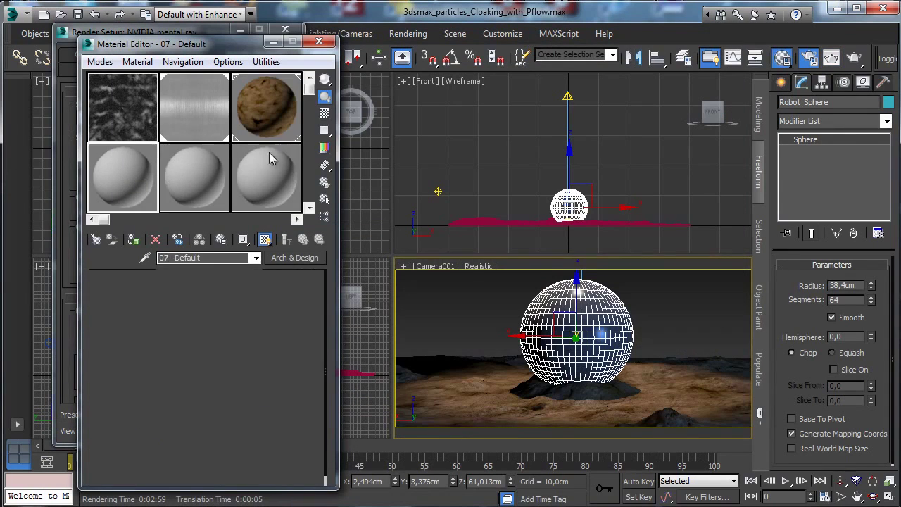
pyautogui.click(202, 117)
pyautogui.click(304, 241)
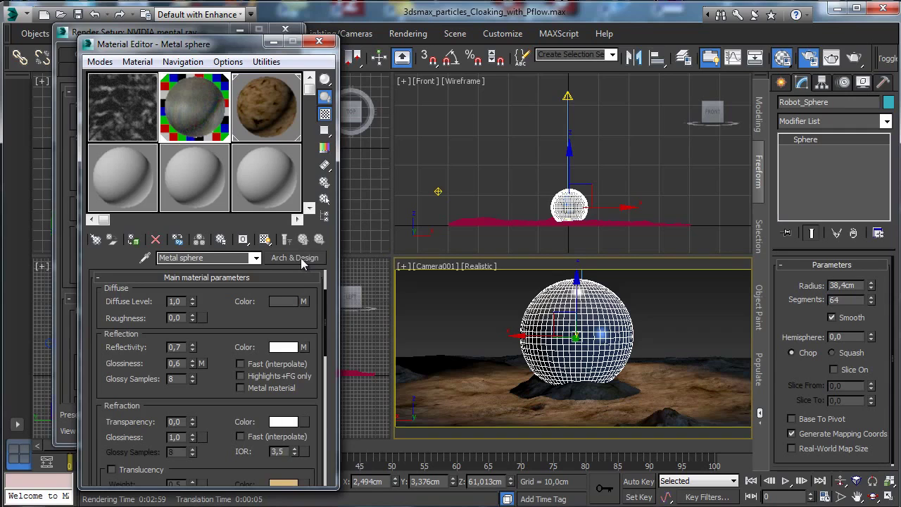
pyautogui.click(296, 258)
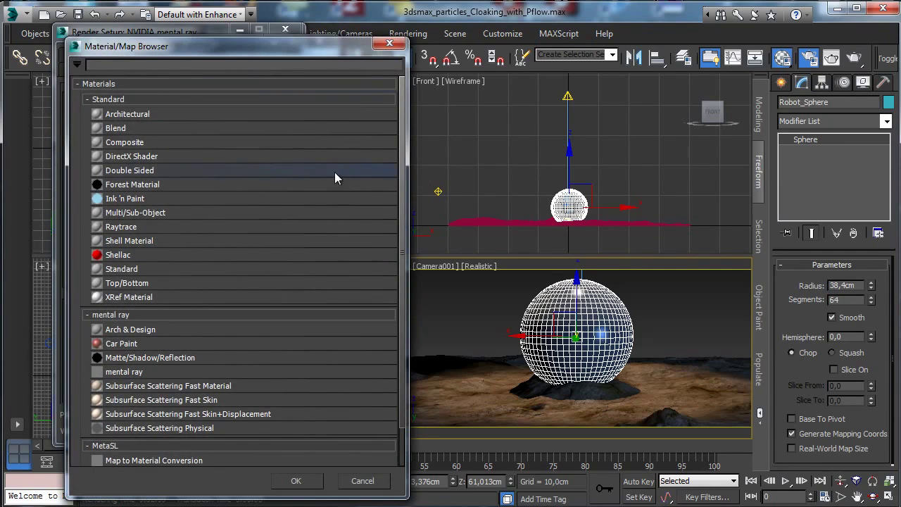
pyautogui.doubleClick(116, 128)
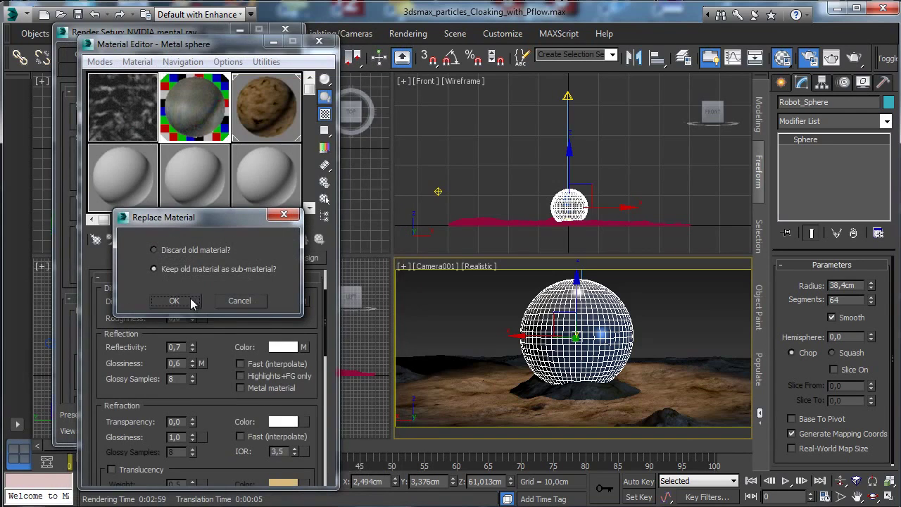
pyautogui.click(190, 302)
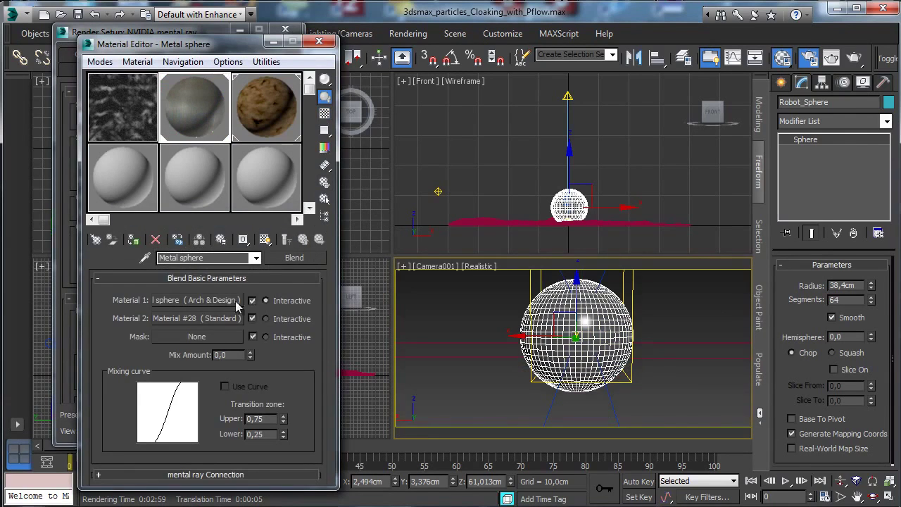
# Make the blend's Material 2 an Arch & Design material with the Glass (Physical) template and return to the Blend level
pyautogui.click(223, 321)
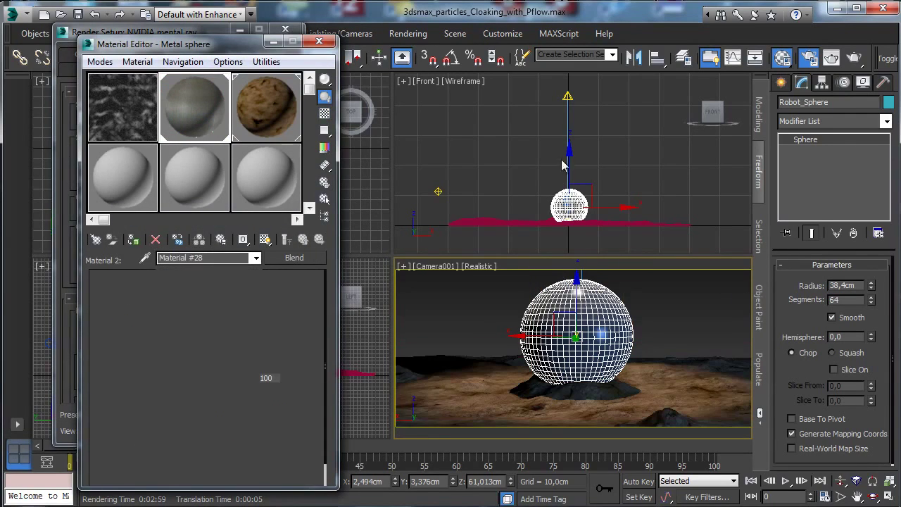
pyautogui.click(309, 257)
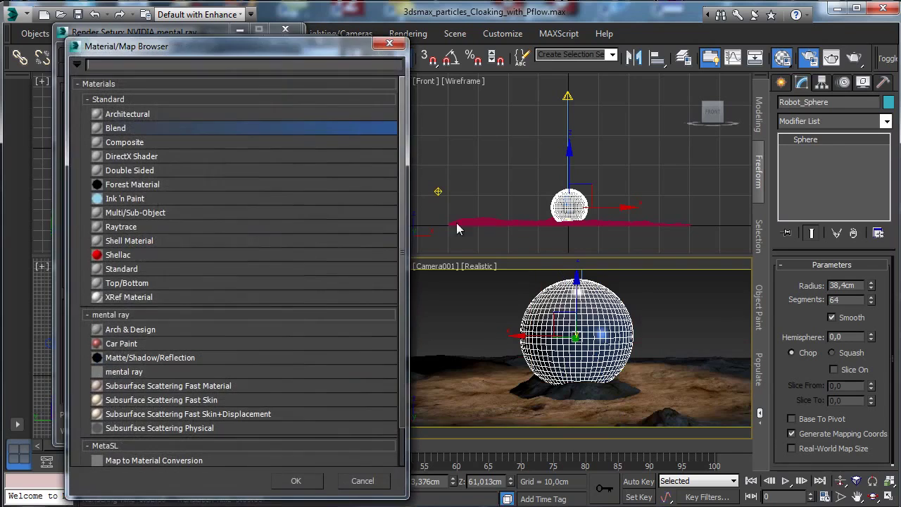
pyautogui.doubleClick(130, 329)
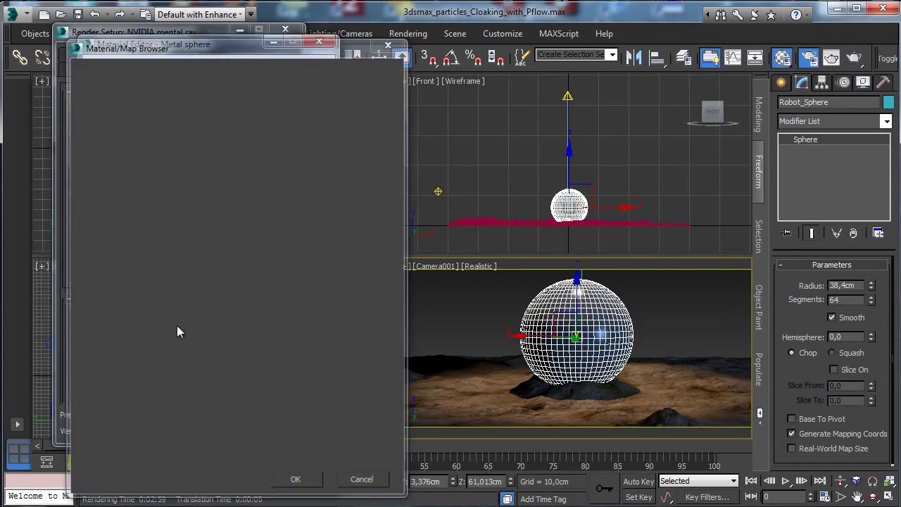
pyautogui.click(312, 292)
pyautogui.click(310, 294)
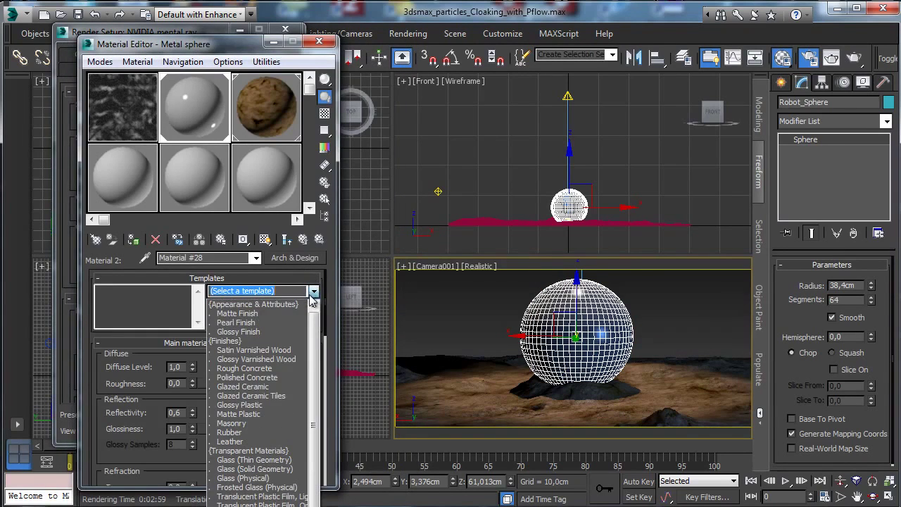
pyautogui.scroll(-1, 320, 425)
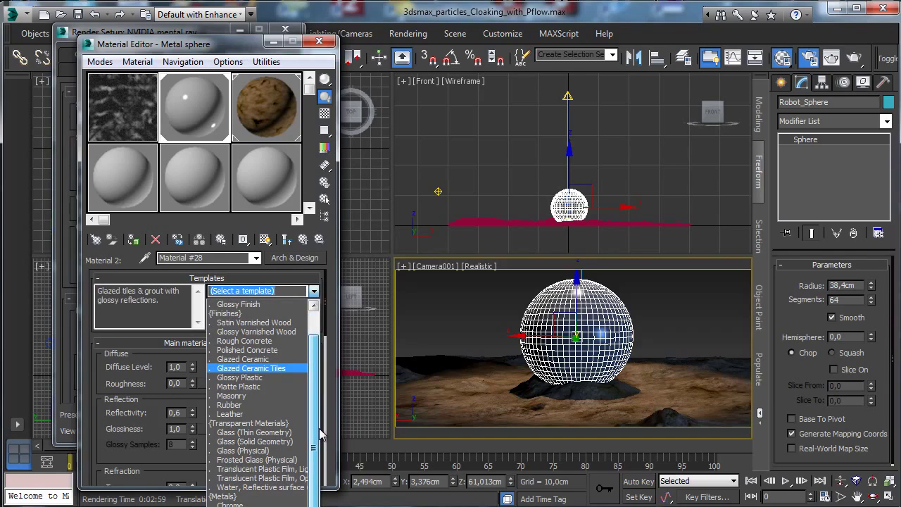
pyautogui.click(275, 451)
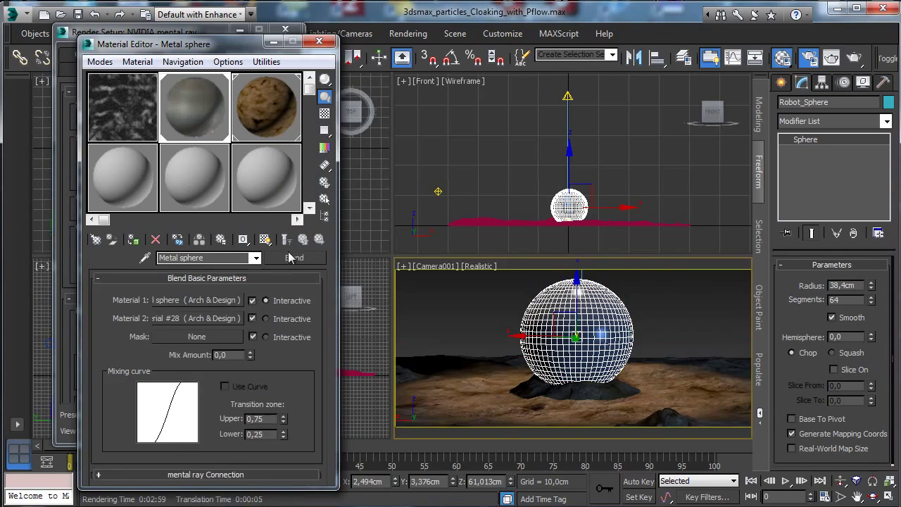
# Set the blend's mix amount to 100 and turn off the Terrain material's displacement
pyautogui.moveTo(251, 360); pyautogui.dragTo(267, 329)
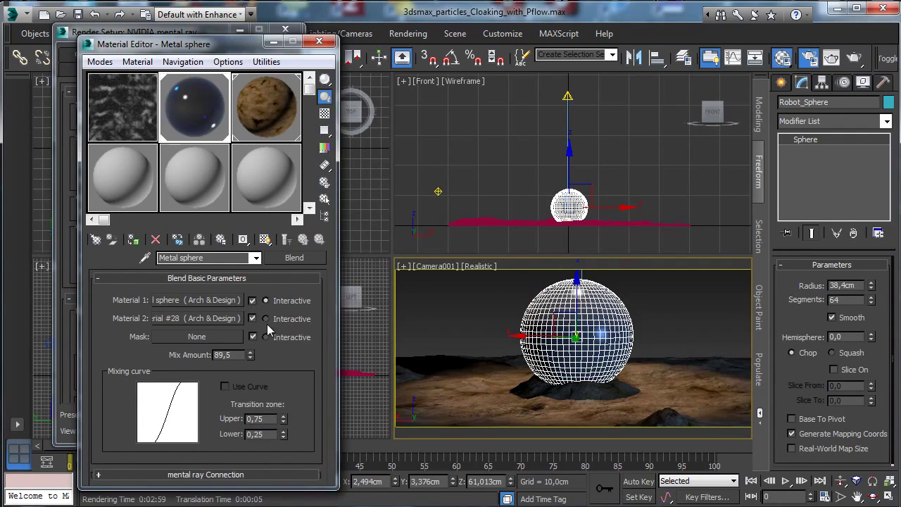
pyautogui.moveTo(247, 360); pyautogui.dragTo(248, 345)
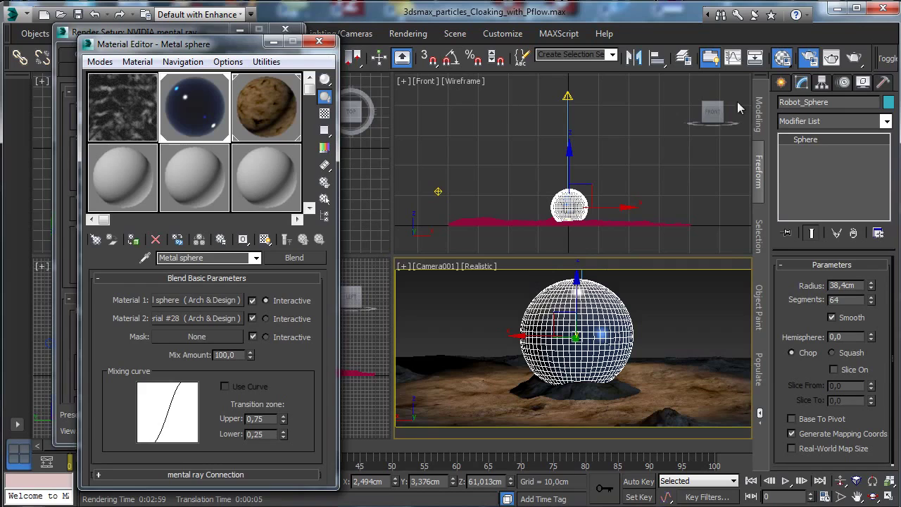
pyautogui.click(285, 116)
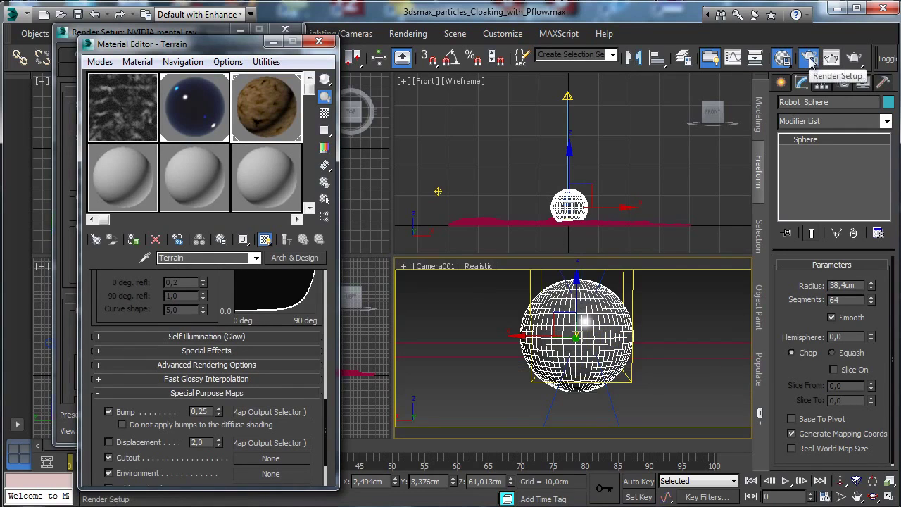
# Bring the mental ray Render Setup window to the front
pyautogui.click(174, 33)
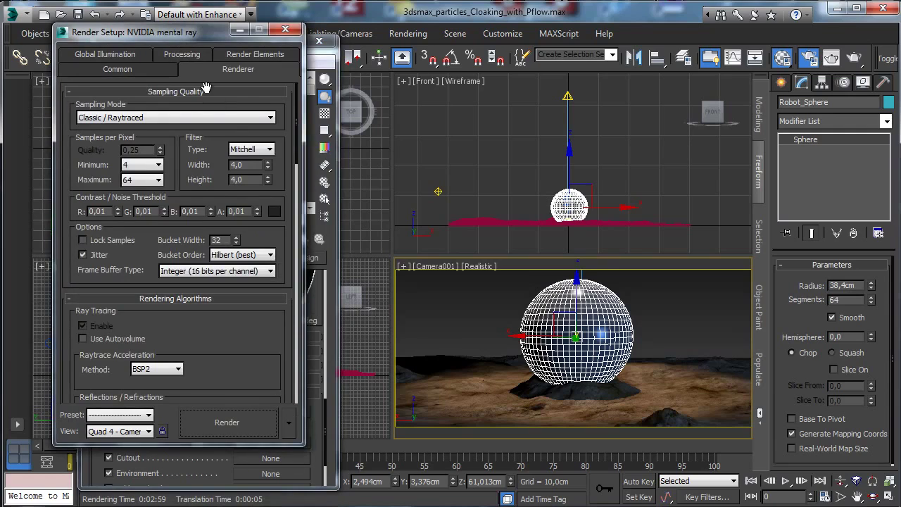
pyautogui.click(149, 165)
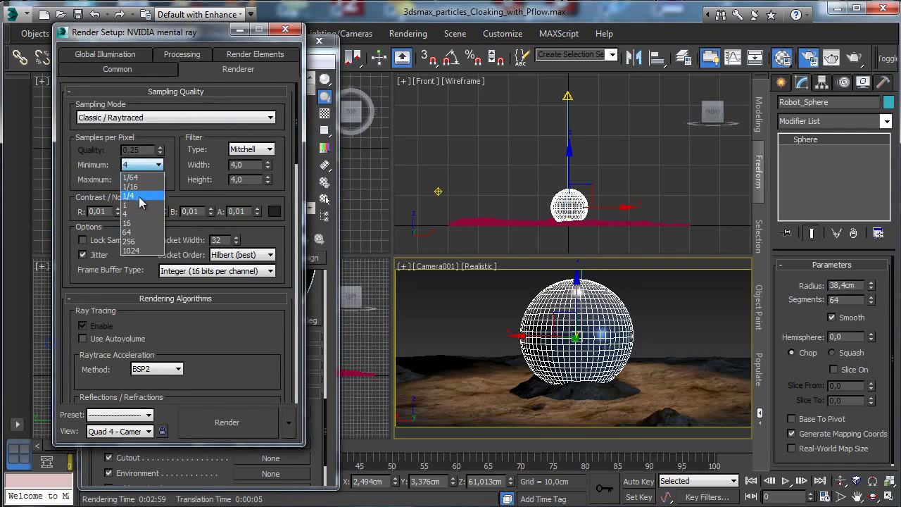
pyautogui.click(180, 120)
pyautogui.click(148, 129)
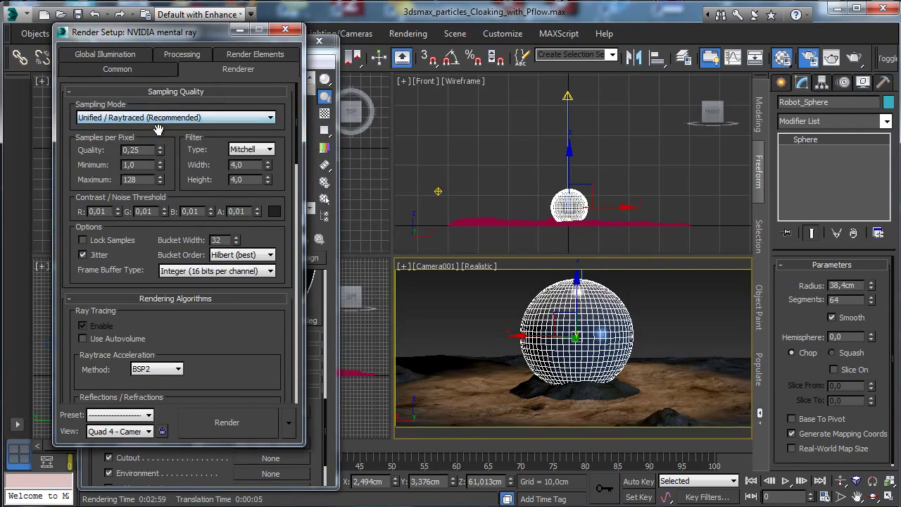
pyautogui.click(169, 119)
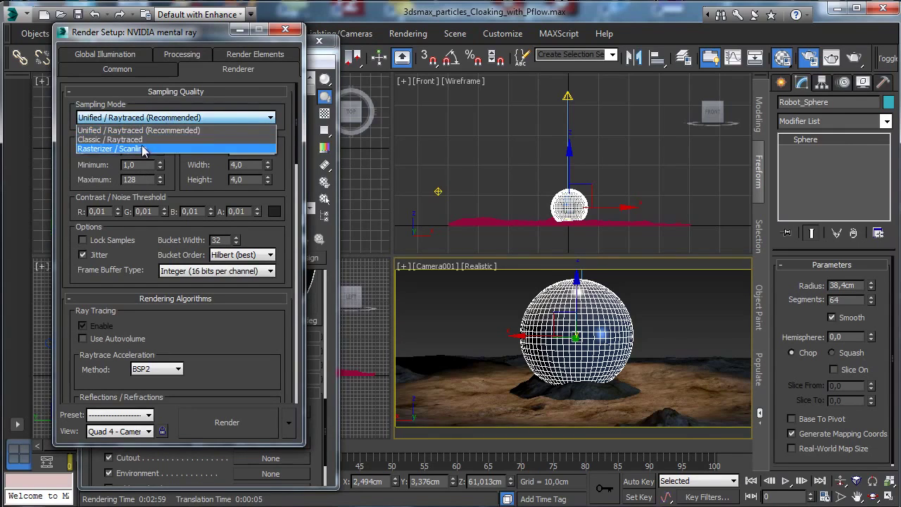
pyautogui.click(141, 149)
pyautogui.click(166, 119)
pyautogui.click(147, 140)
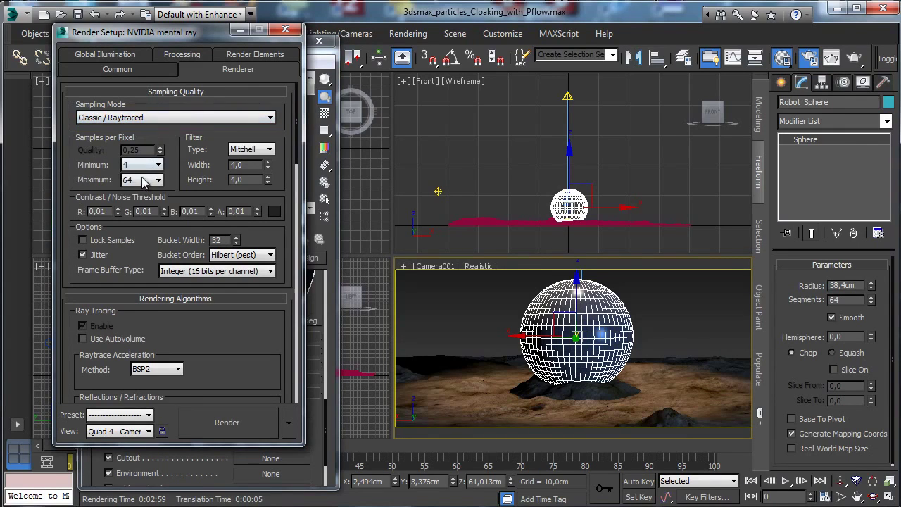
# Set the samples per pixel to a minimum of 1/4 and a maximum of 4
pyautogui.click(144, 165)
pyautogui.click(138, 197)
pyautogui.click(144, 180)
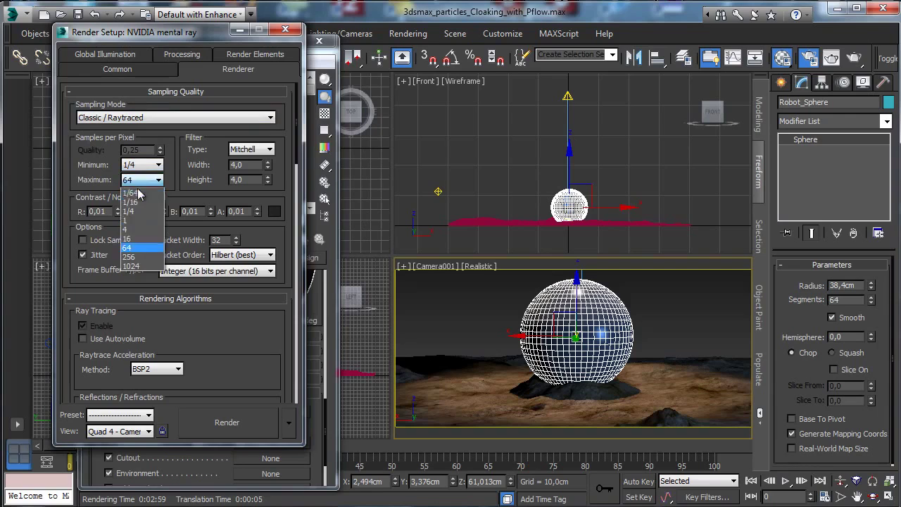
pyautogui.click(141, 229)
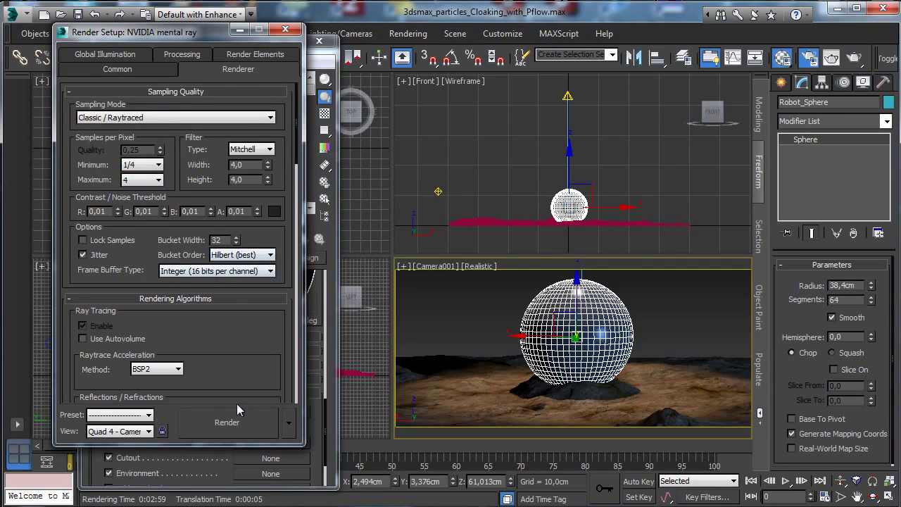
# Render the region around the sphere in the camera view and bring the Material Editor back beside the rendered image
pyautogui.click(831, 59)
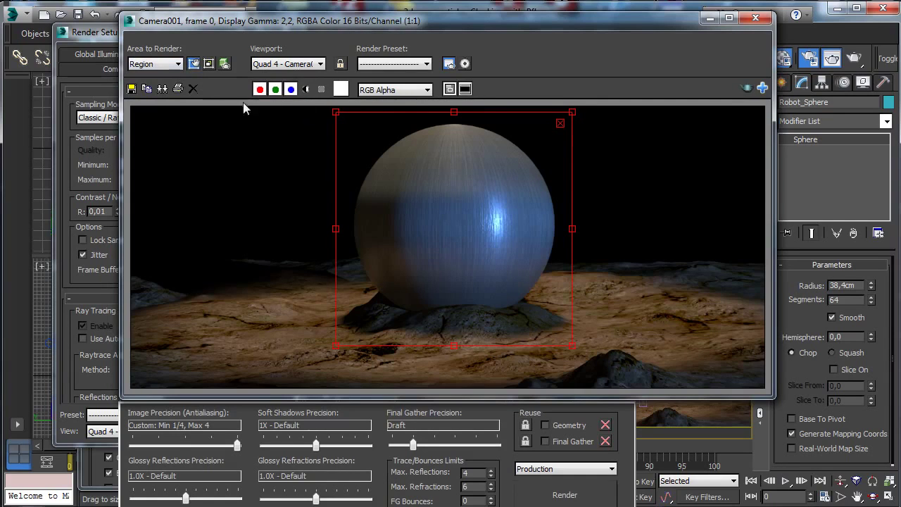
pyautogui.hotkey('shift', 'q')
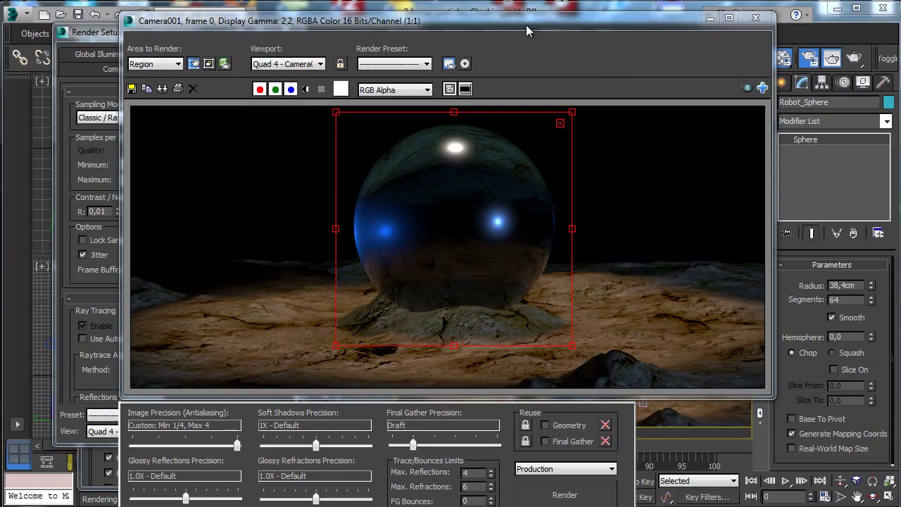
pyautogui.click(109, 40)
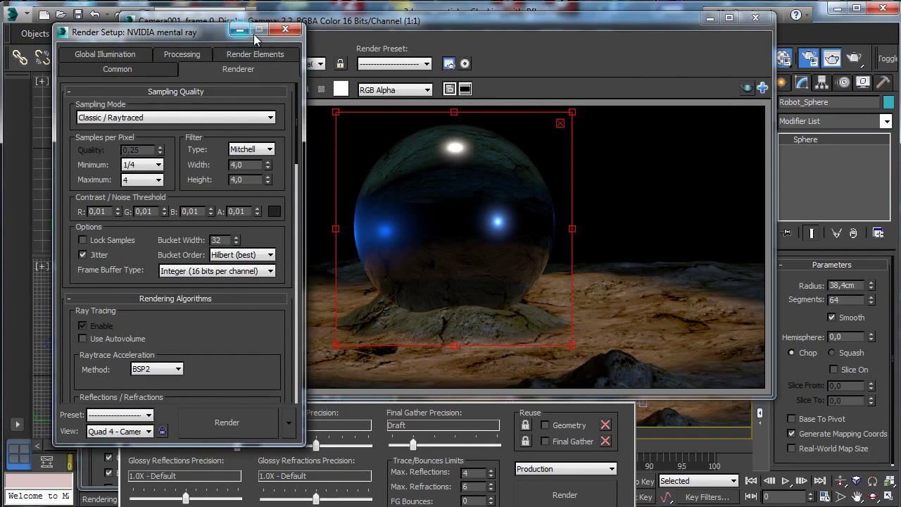
pyautogui.click(271, 21)
pyautogui.moveTo(254, 29); pyautogui.dragTo(312, 32)
pyautogui.click(155, 68)
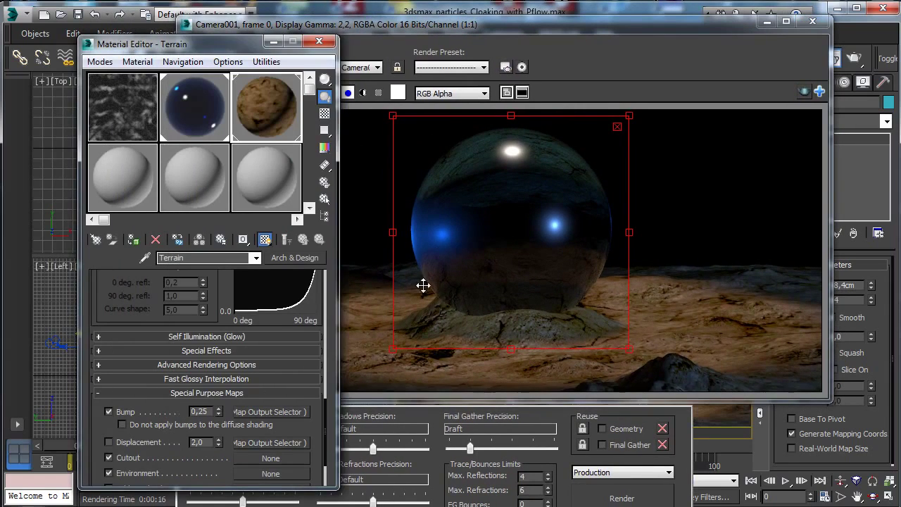
# Examine the Terrain material's advanced rendering options and main parameters
pyautogui.click(214, 364)
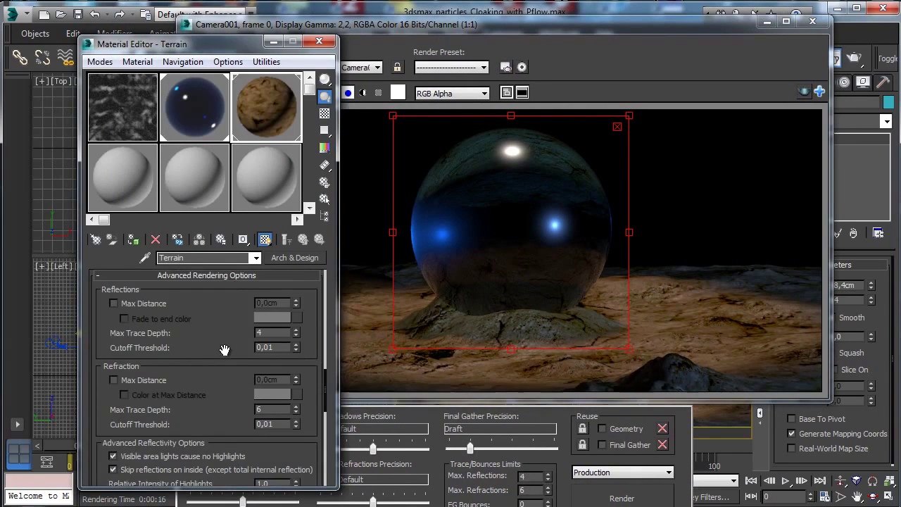
pyautogui.moveTo(225, 348); pyautogui.dragTo(238, 323)
pyautogui.scroll(-3, 237, 323)
pyautogui.scroll(8, 228, 334)
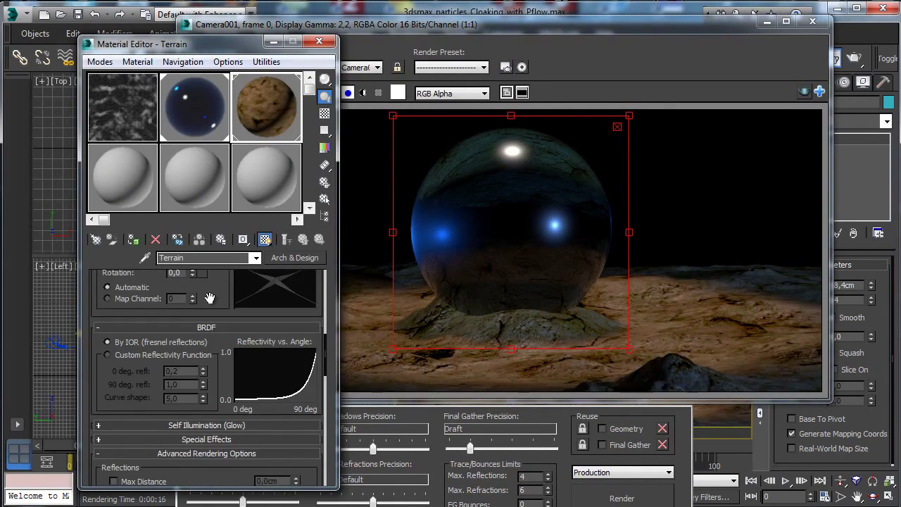
pyautogui.scroll(5, 223, 344)
pyautogui.scroll(5, 224, 343)
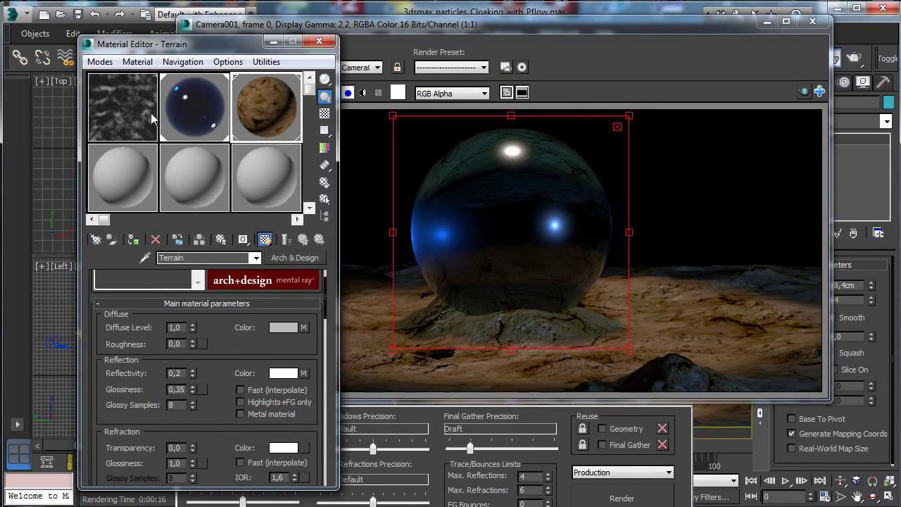
# Turn off the refraction Max Distance in the advanced rendering options of the Metal sphere blend's Material 2
pyautogui.click(188, 112)
pyautogui.click(220, 318)
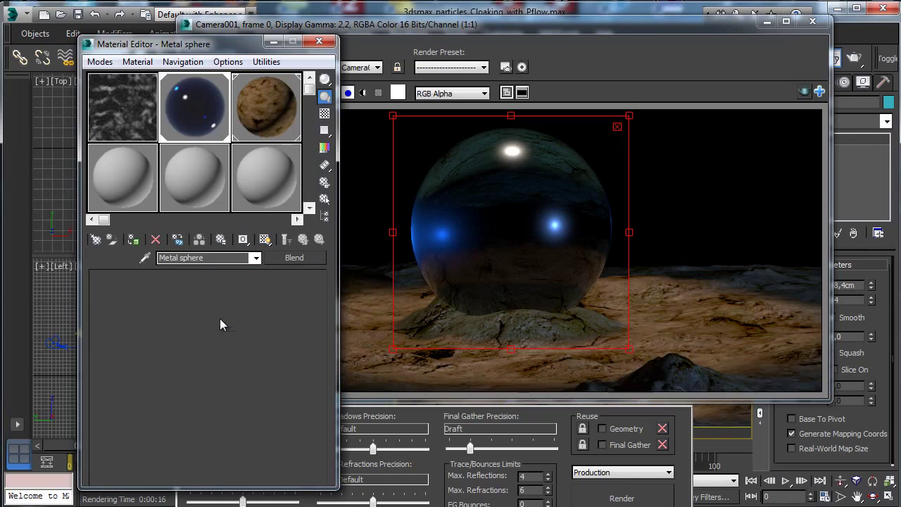
pyautogui.scroll(-8, 233, 351)
pyautogui.scroll(-5, 213, 281)
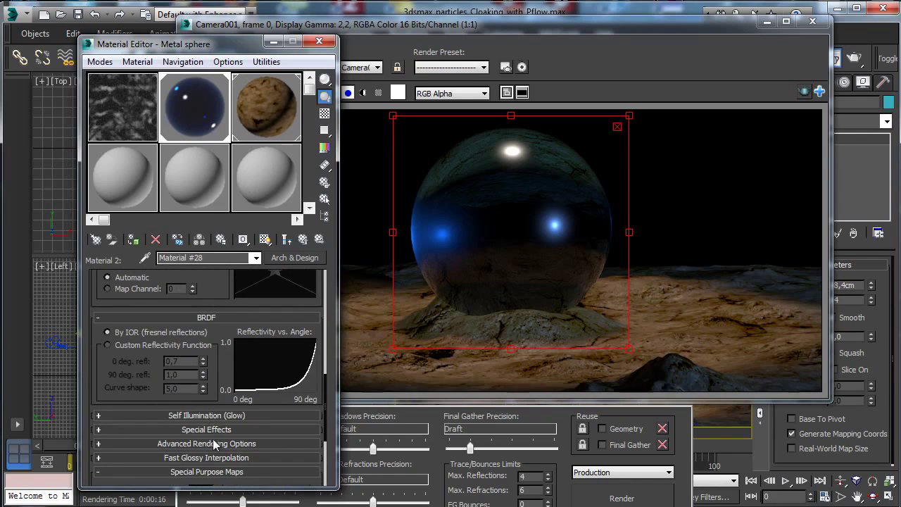
pyautogui.click(215, 443)
pyautogui.scroll(-2, 215, 371)
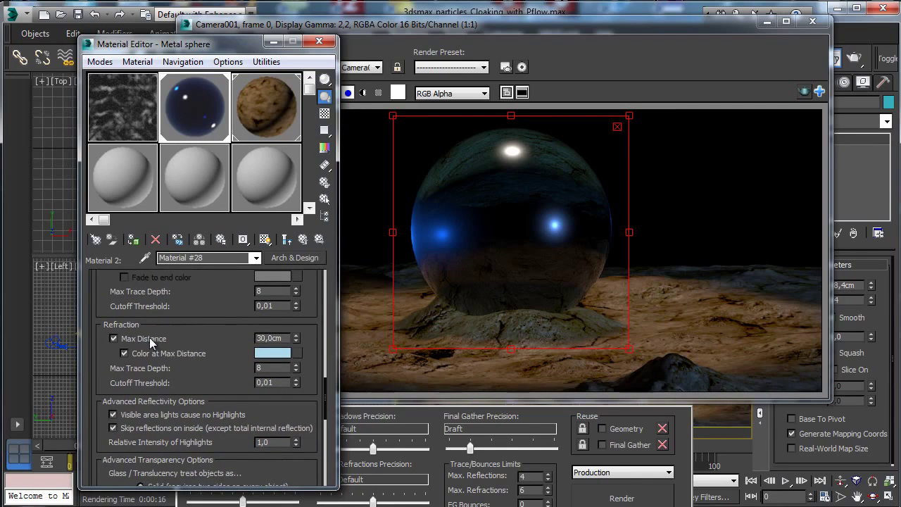
pyautogui.click(114, 338)
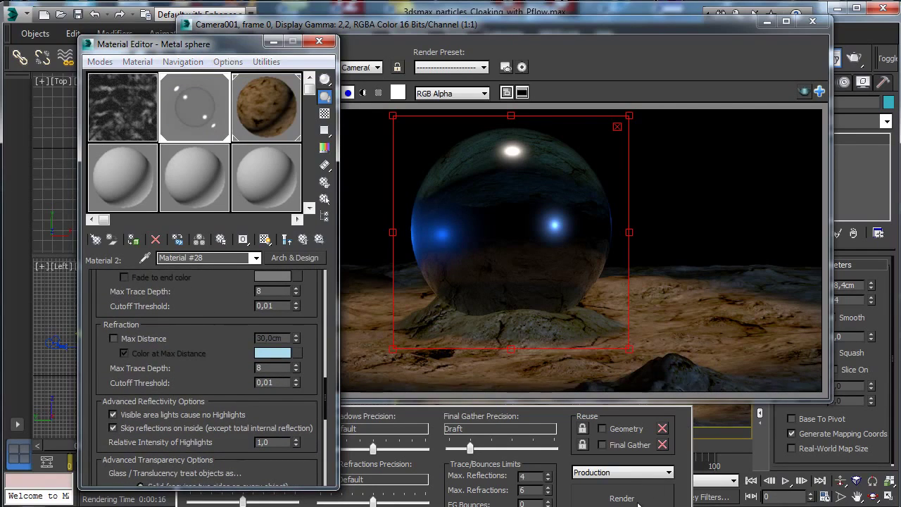
# Render the sphere region again with the updated glass and return to the parent Metal sphere blend material
pyautogui.click(656, 496)
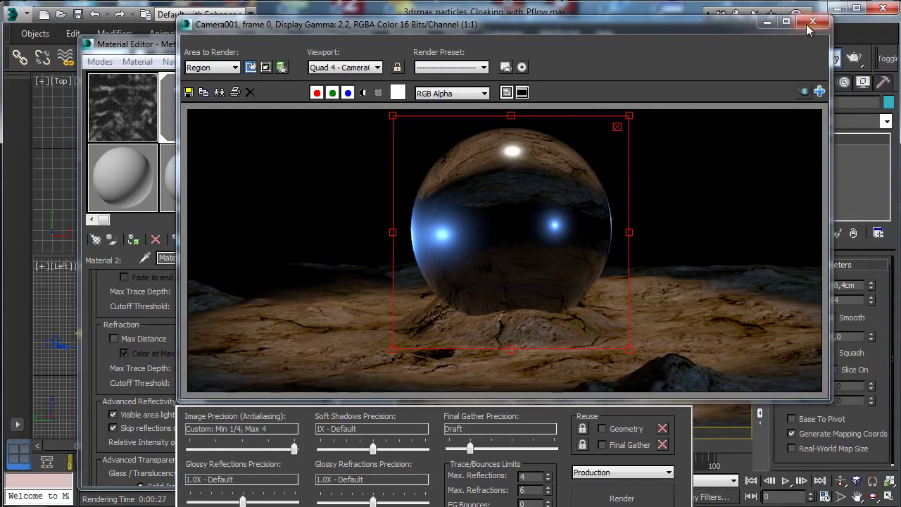
pyautogui.click(767, 26)
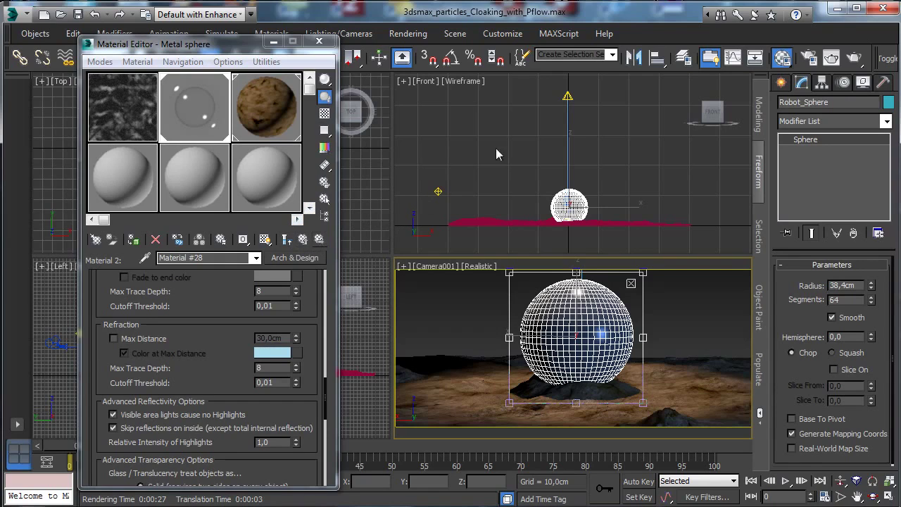
pyautogui.click(286, 240)
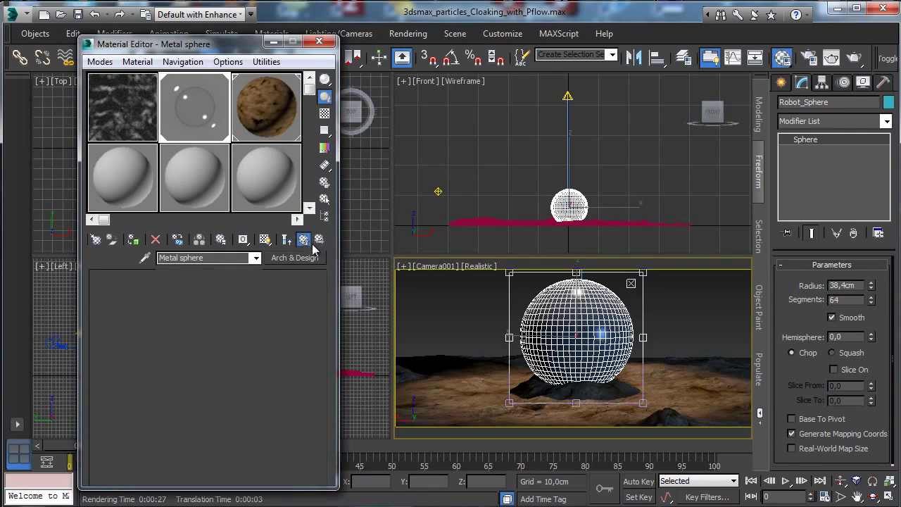
# Assign a Noise map to the Mask of the Metal sphere blend and deselect the sphere in the scene
pyautogui.click(202, 337)
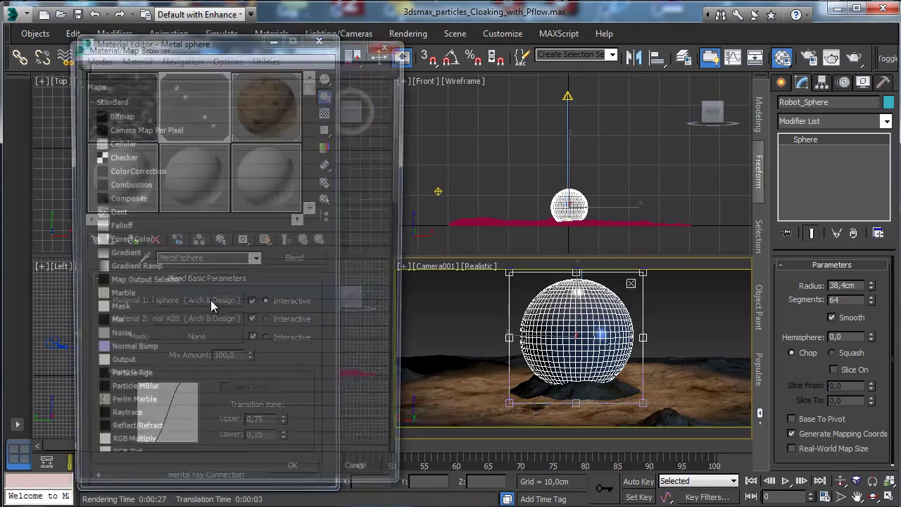
pyautogui.moveTo(408, 197); pyautogui.dragTo(413, 246)
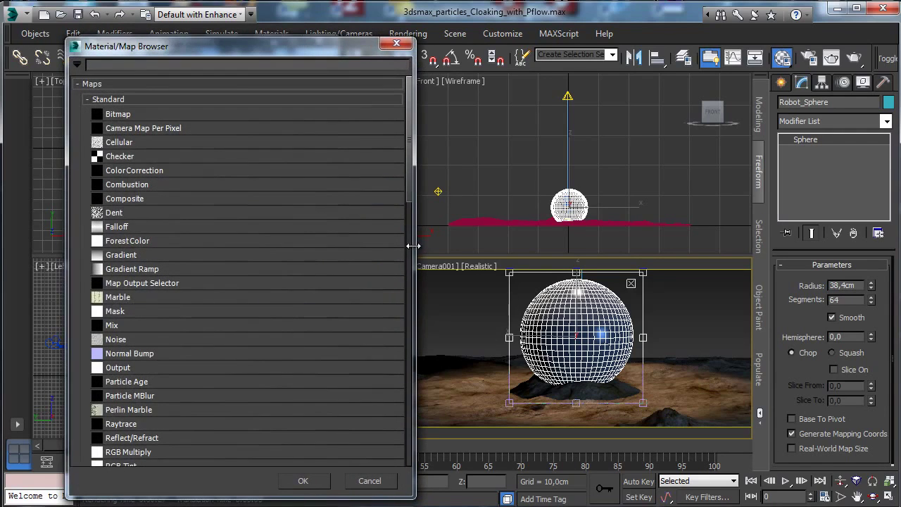
pyautogui.moveTo(408, 198); pyautogui.dragTo(403, 301)
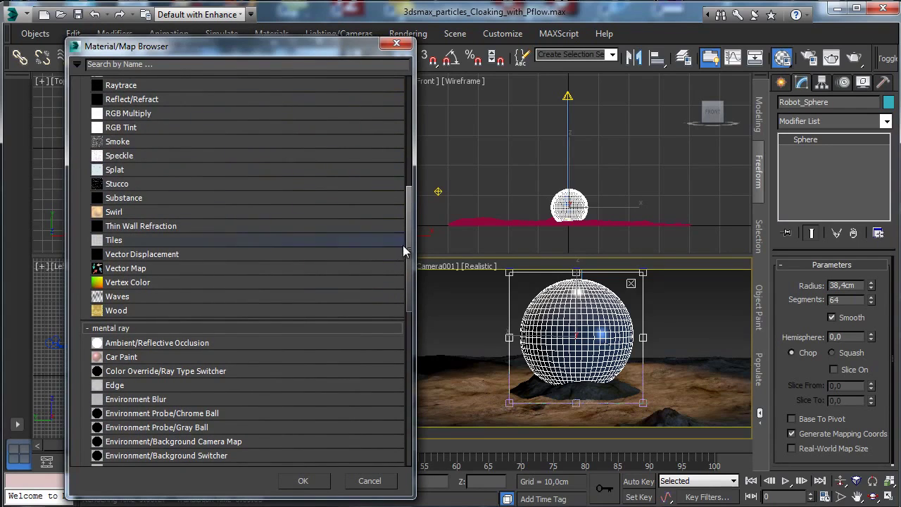
pyautogui.moveTo(404, 250); pyautogui.dragTo(410, 215)
pyautogui.doubleClick(125, 115)
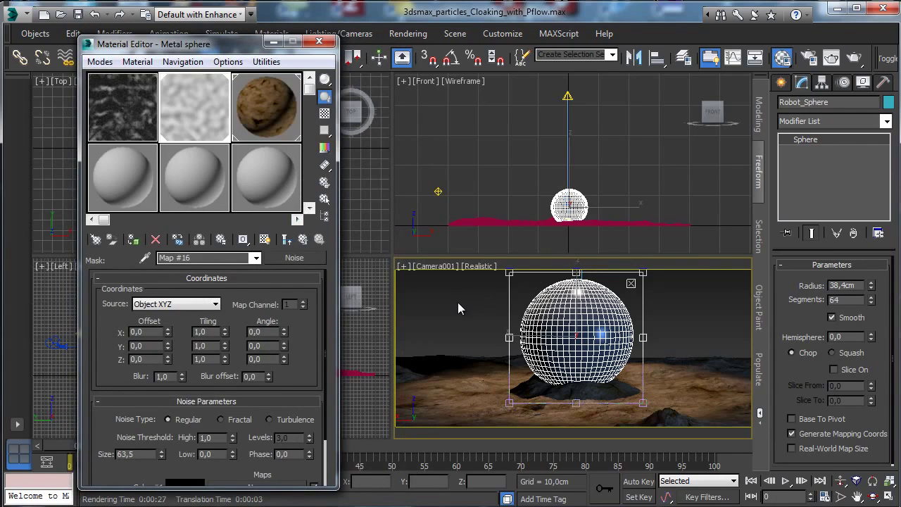
pyautogui.press('w')
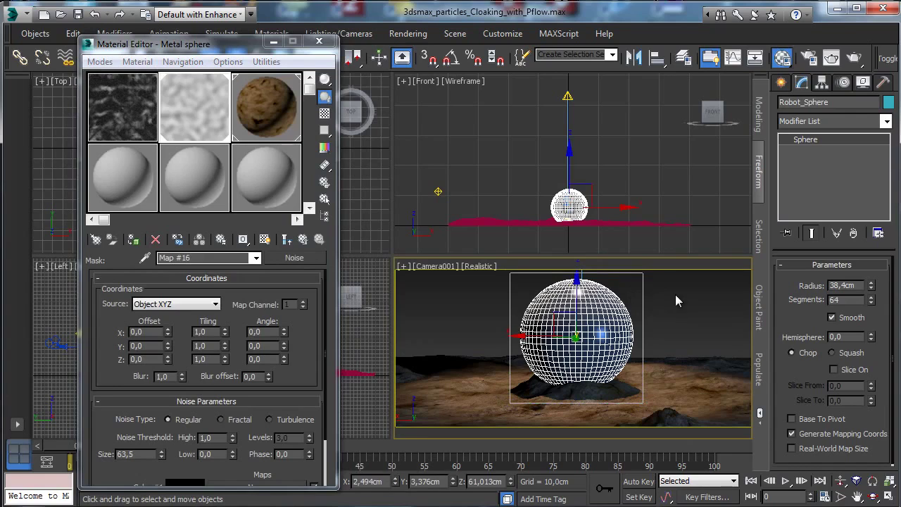
pyautogui.click(675, 300)
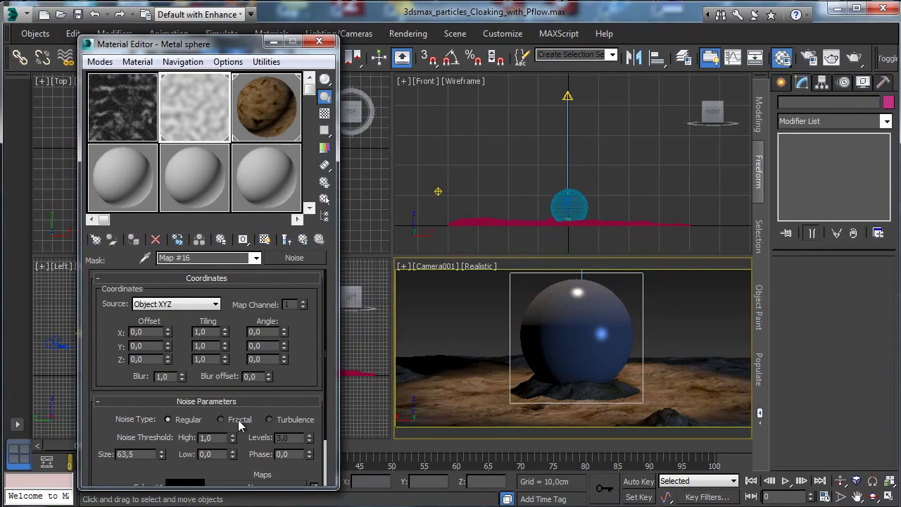
# Set the mask noise to Turbulence with a high threshold of 0.175, a low threshold of 0.174 and size 15
pyautogui.click(296, 420)
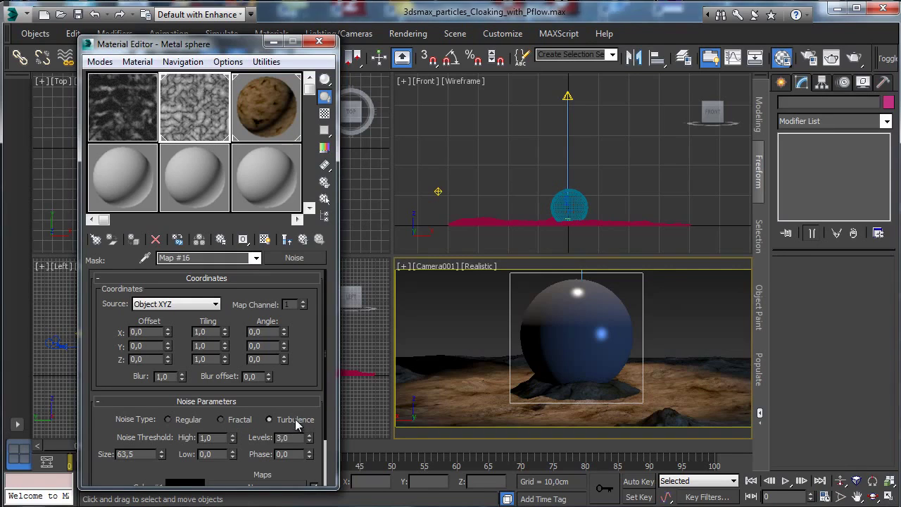
pyautogui.scroll(-3, 120, 439)
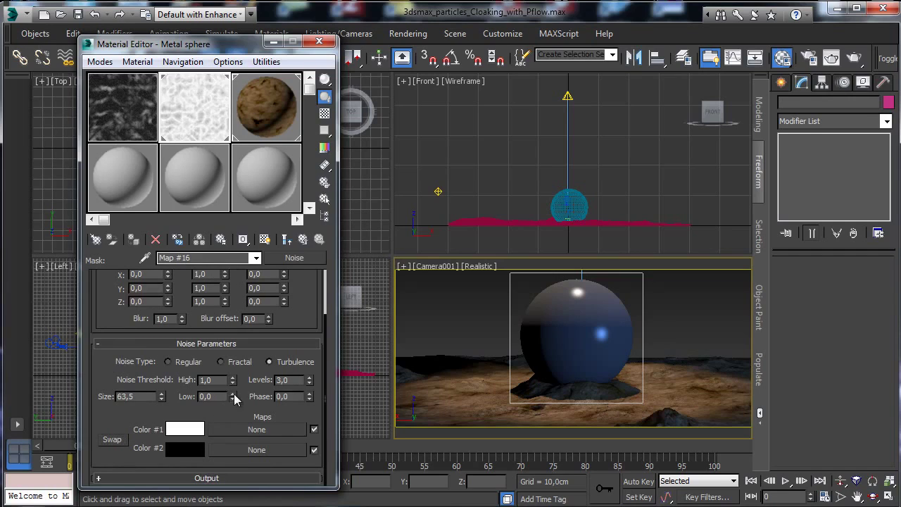
pyautogui.moveTo(233, 379); pyautogui.dragTo(235, 383)
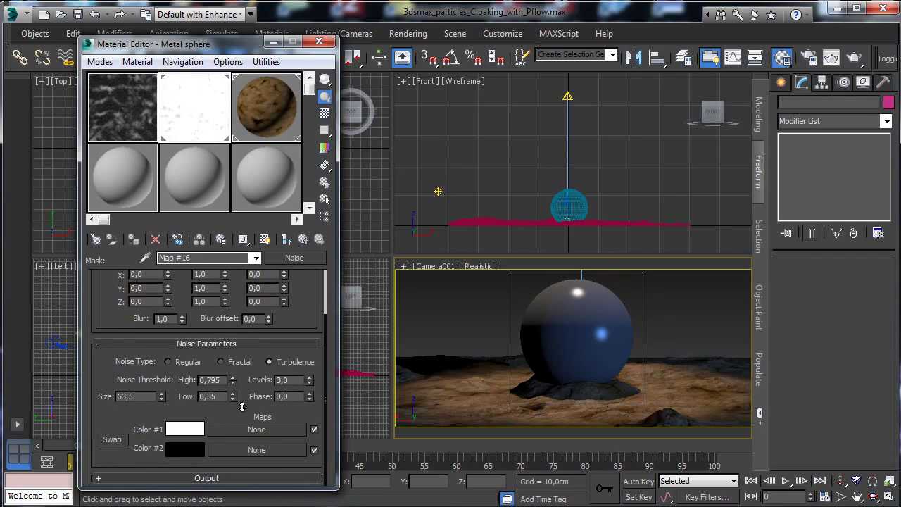
pyautogui.moveTo(245, 427); pyautogui.dragTo(257, 494)
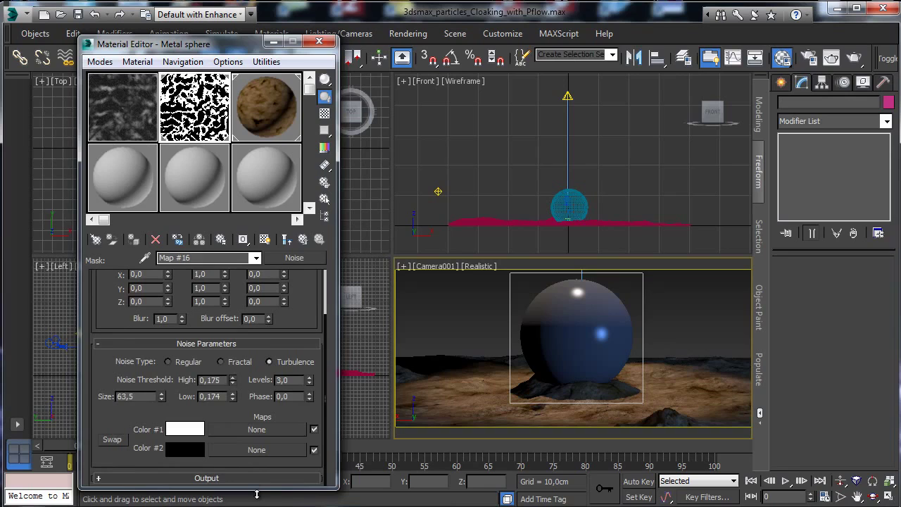
pyautogui.doubleClick(137, 396)
pyautogui.press('Return')
# Return to the parent blend material and render the sphere region, arranging the rendered image beside the Material Editor
pyautogui.click(303, 239)
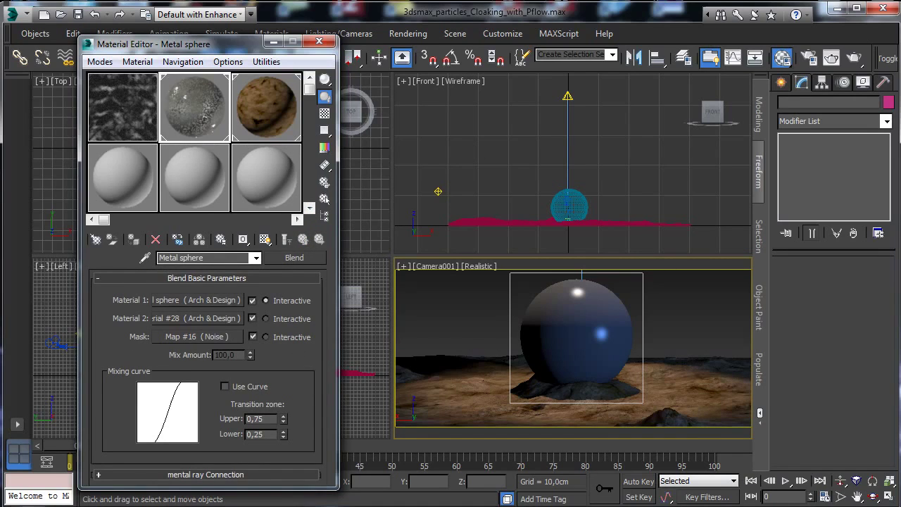
pyautogui.click(854, 59)
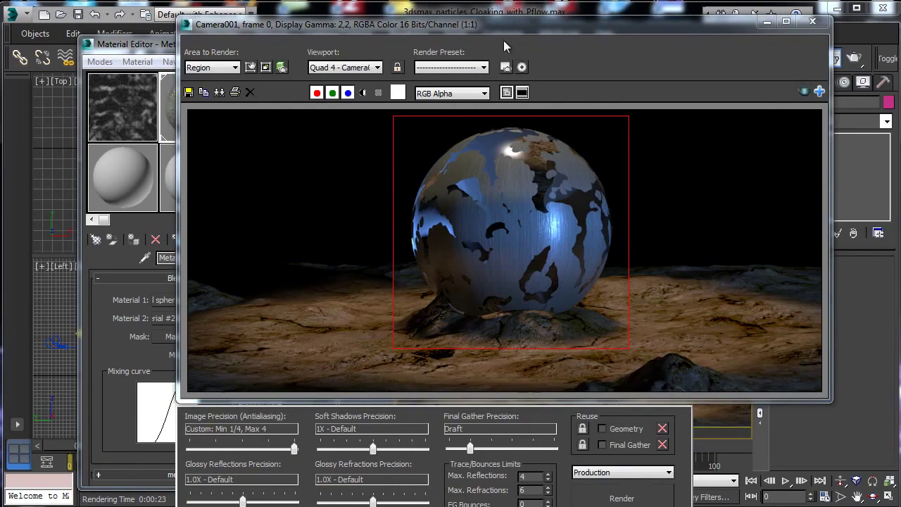
pyautogui.moveTo(506, 32); pyautogui.dragTo(562, 30)
pyautogui.moveTo(179, 45); pyautogui.dragTo(127, 37)
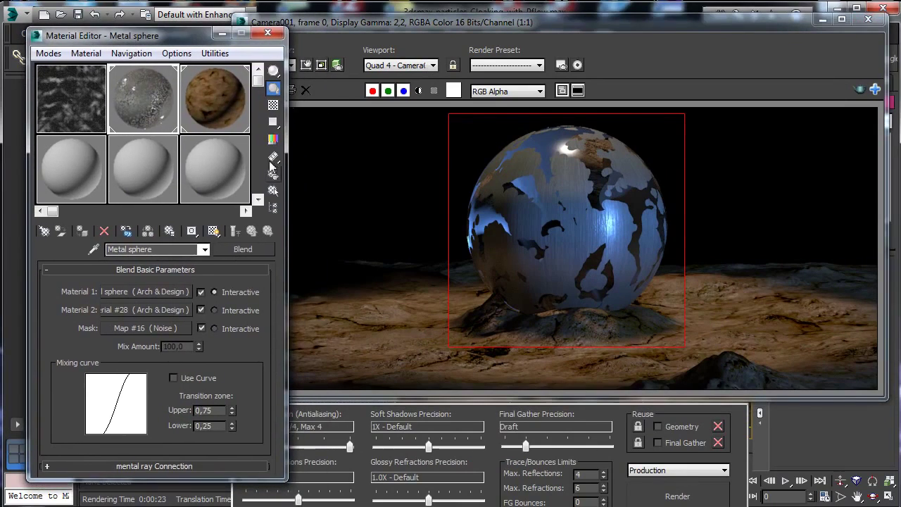
# Refine the mask noise with 7 levels, a high threshold of 0.225, a low threshold of 0.119 and size 10
pyautogui.click(171, 328)
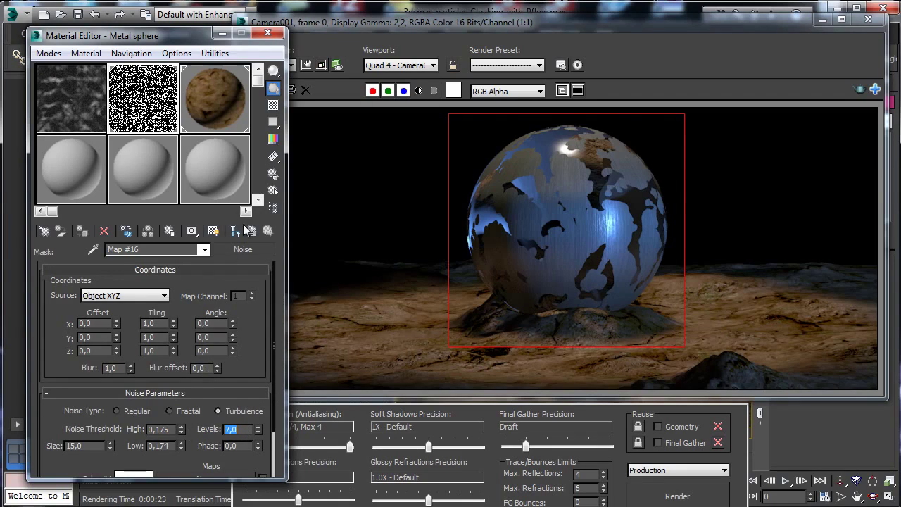
pyautogui.doubleClick(90, 445)
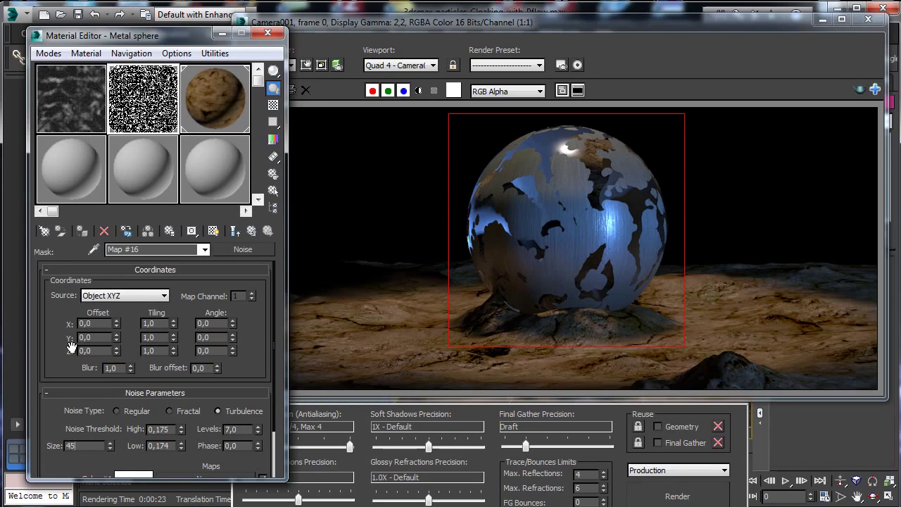
pyautogui.press('Return')
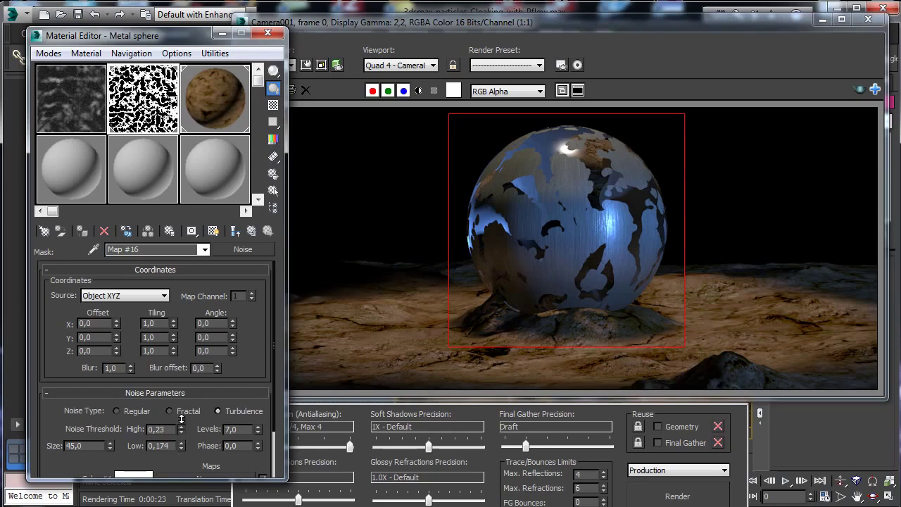
pyautogui.moveTo(181, 446); pyautogui.dragTo(182, 450)
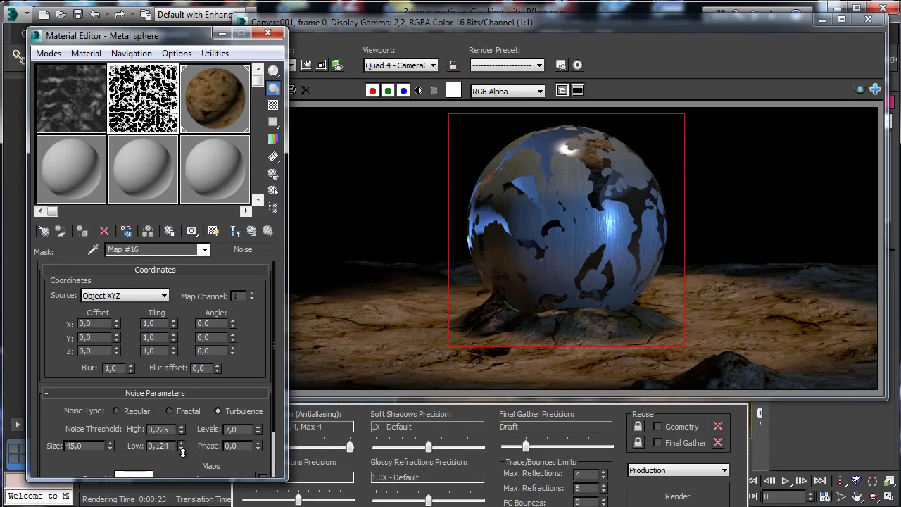
pyautogui.doubleClick(79, 446)
pyautogui.write('10')
pyautogui.press('Return')
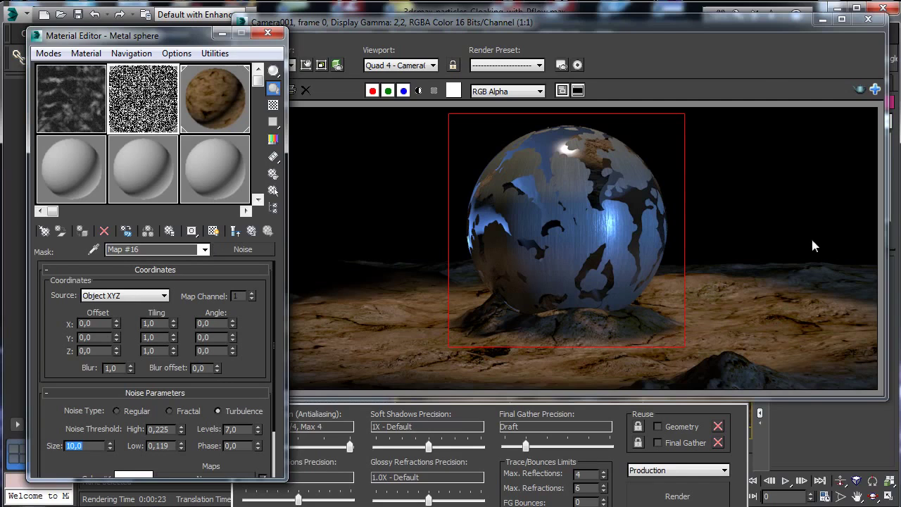
# Render the sphere region with the finer noise mask and save the scene after closing the render and material windows
pyautogui.click(672, 494)
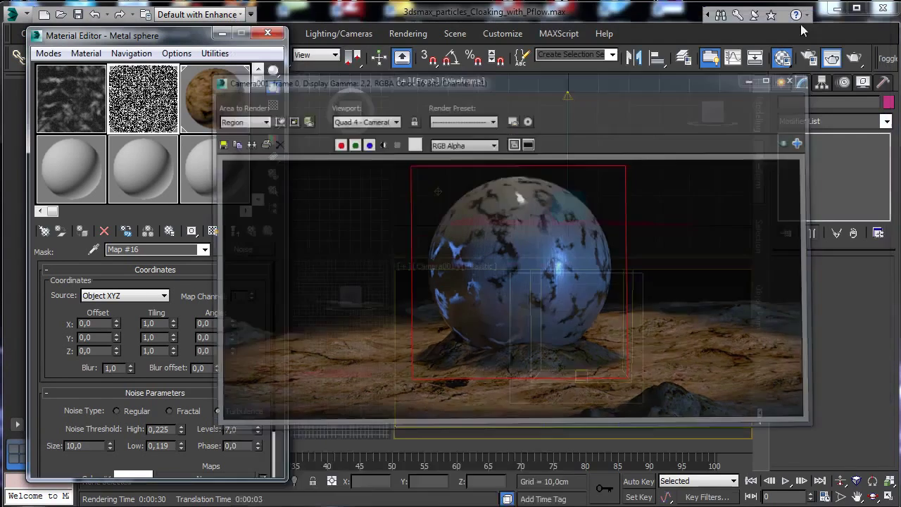
pyautogui.click(822, 19)
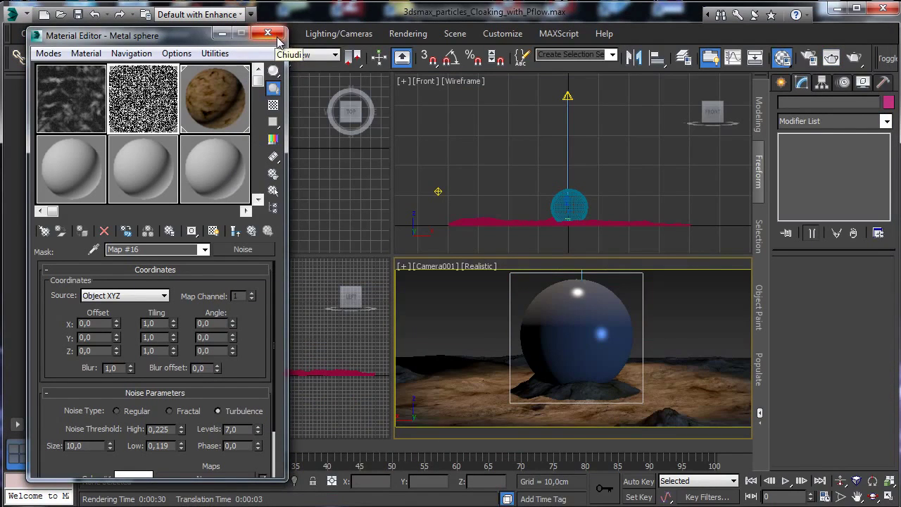
pyautogui.click(273, 36)
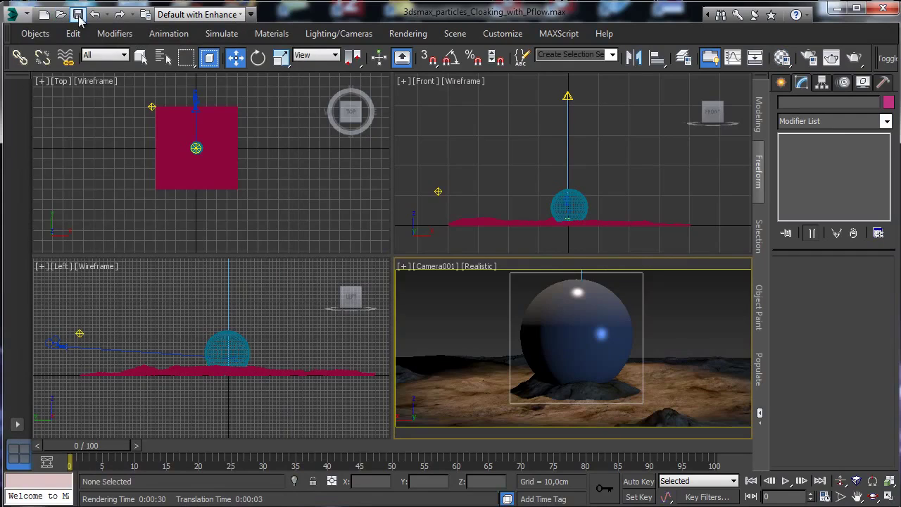
pyautogui.click(78, 15)
# Create a PF Source particle emitter about 254 by 240 cm in the Top view, beside the terrain
pyautogui.click(605, 306)
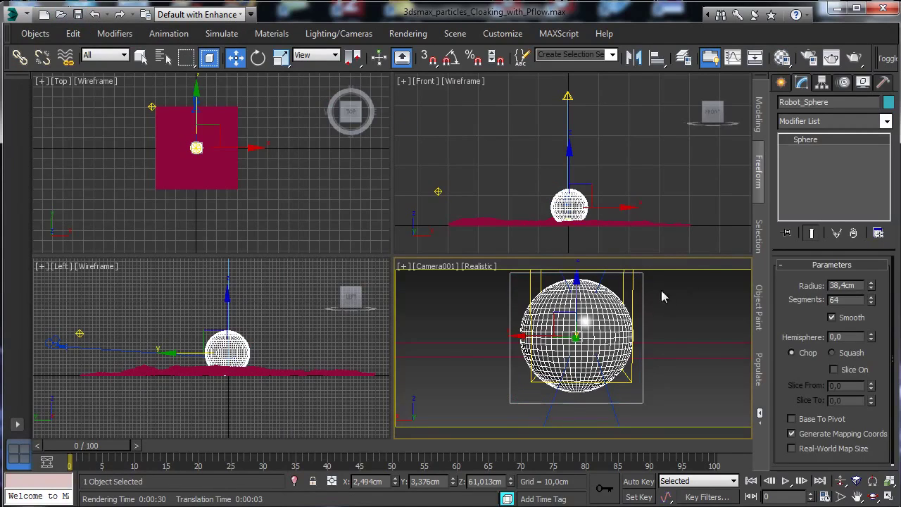
pyautogui.click(780, 84)
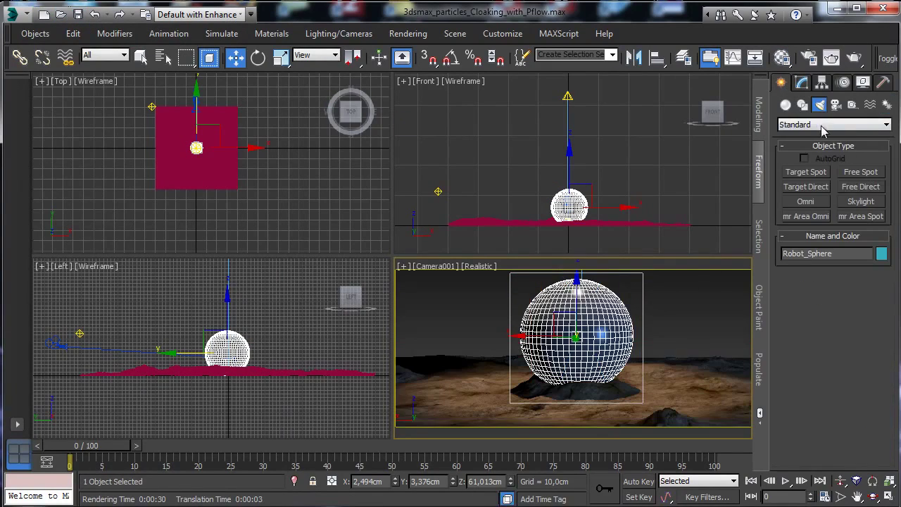
pyautogui.click(786, 104)
pyautogui.click(830, 125)
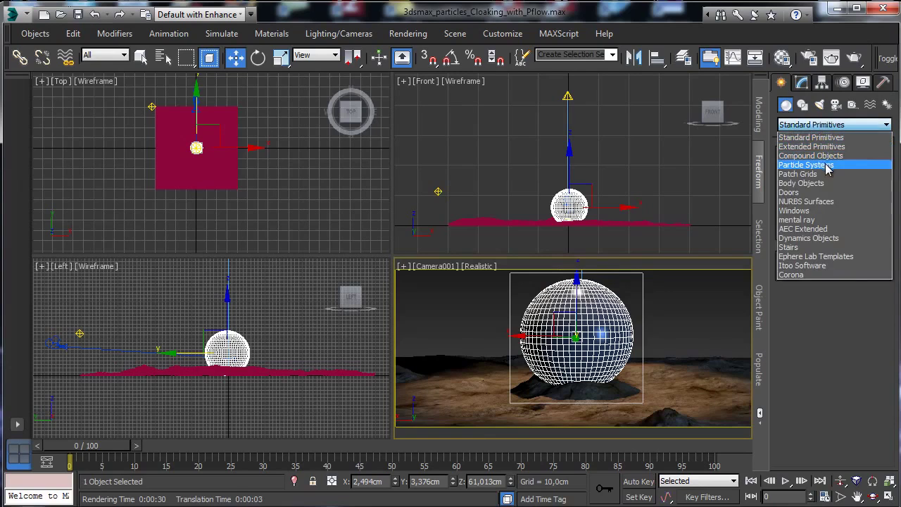
pyautogui.click(806, 165)
pyautogui.click(806, 173)
pyautogui.moveTo(278, 218); pyautogui.dragTo(287, 224)
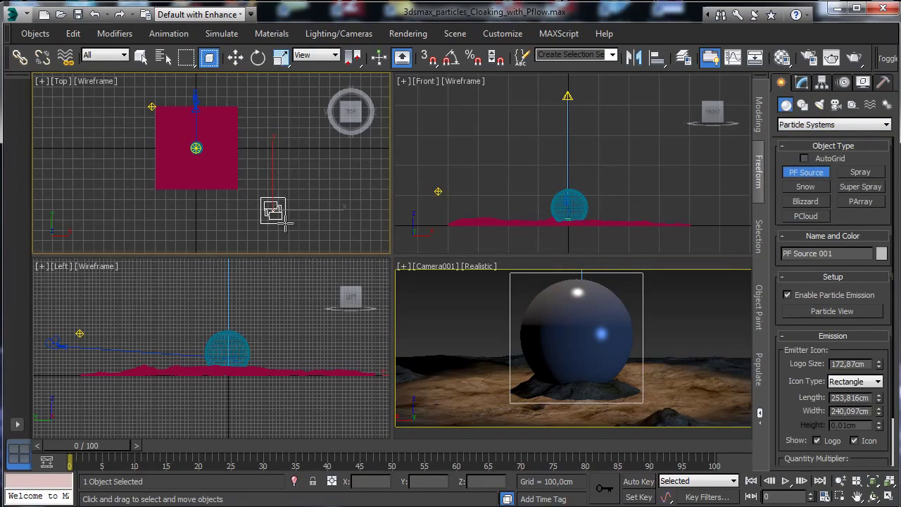
# Open Particle View for the PF Source and narrow its window to uncover the camera view
pyautogui.click(801, 83)
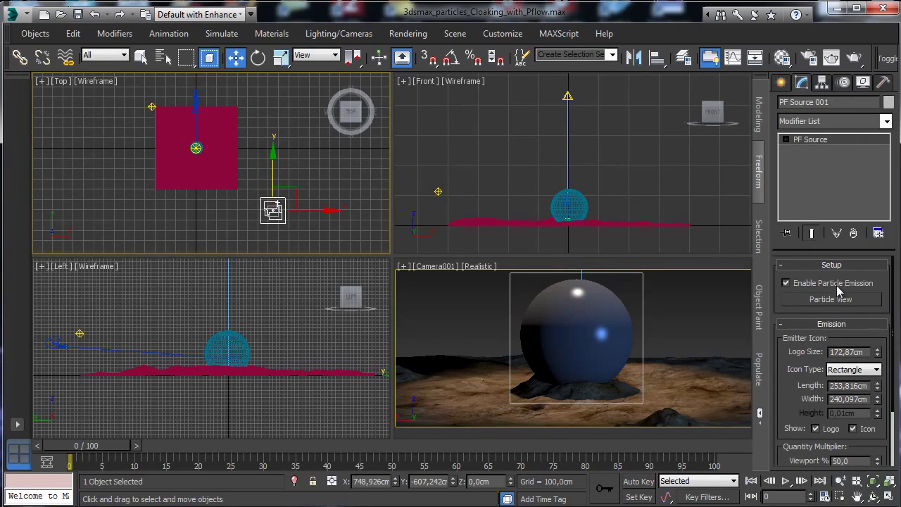
pyautogui.click(836, 300)
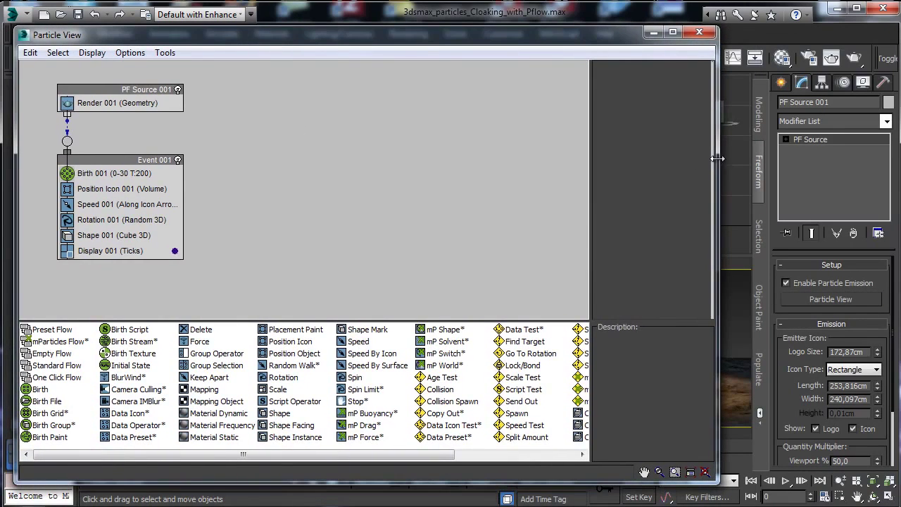
pyautogui.moveTo(716, 158); pyautogui.dragTo(386, 172)
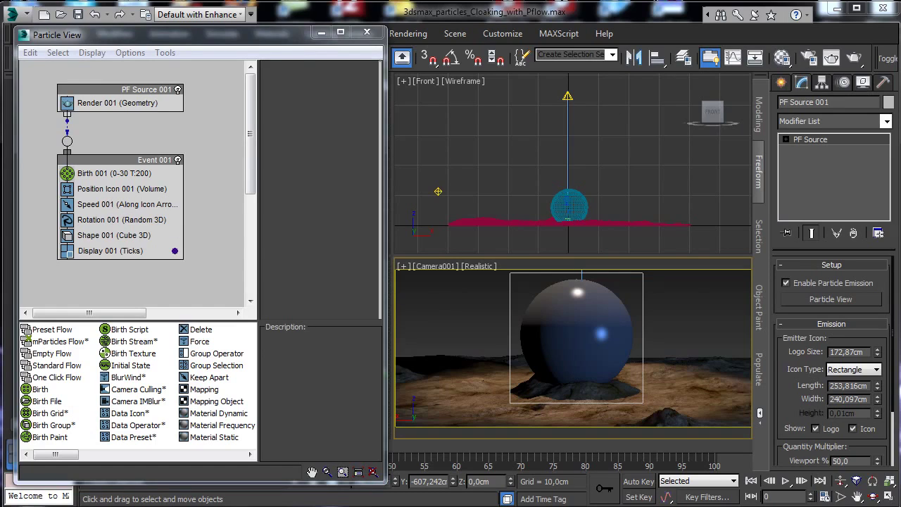
# Delete the Speed and Rotation operators from Event 001
pyautogui.click(69, 207)
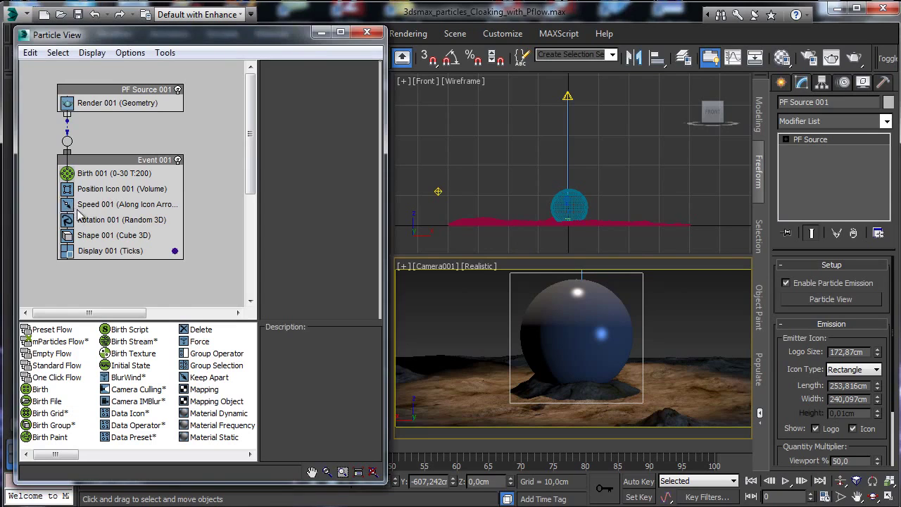
pyautogui.click(123, 204)
pyautogui.rightClick(125, 206)
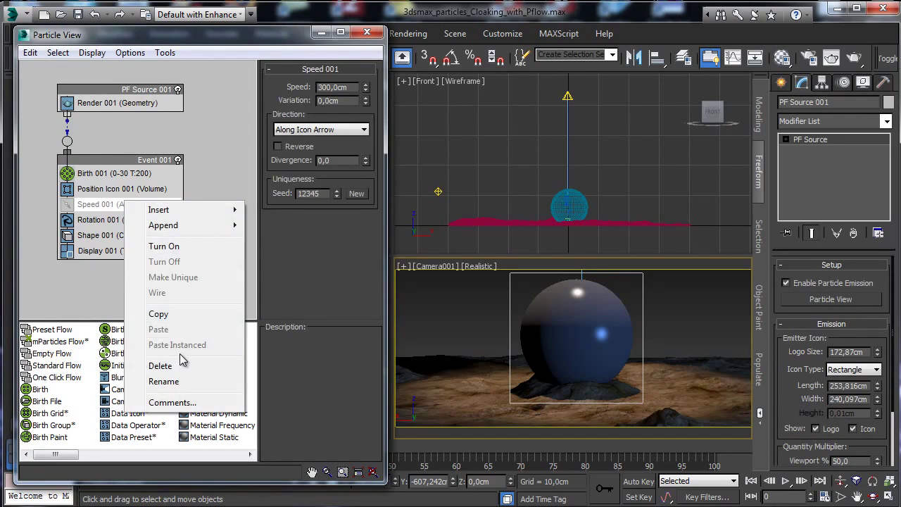
pyautogui.click(144, 365)
pyautogui.click(104, 205)
pyautogui.rightClick(104, 205)
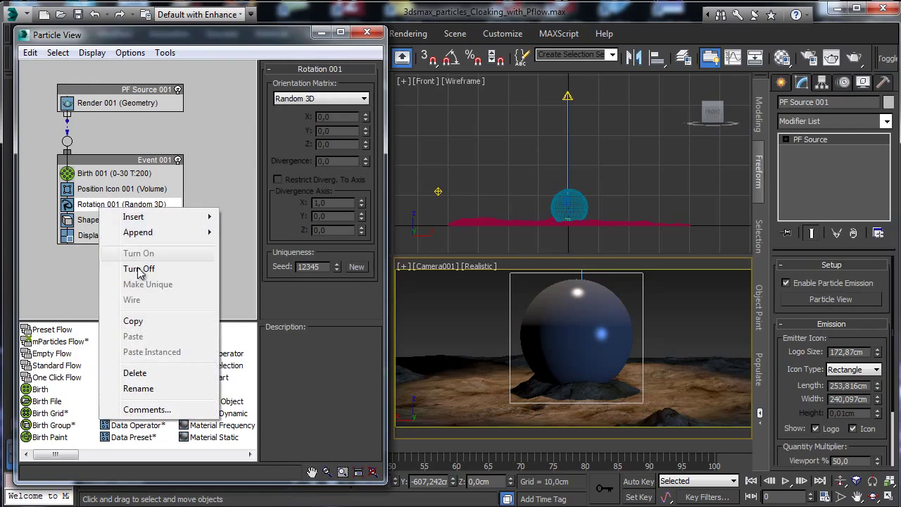
pyautogui.click(148, 372)
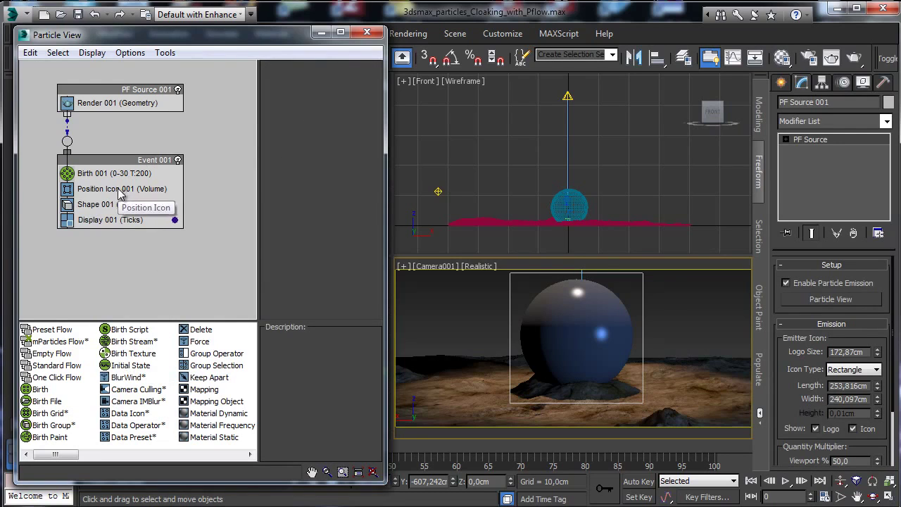
# Replace the Position Icon operator in Event 001 with a Position Object operator
pyautogui.click(128, 188)
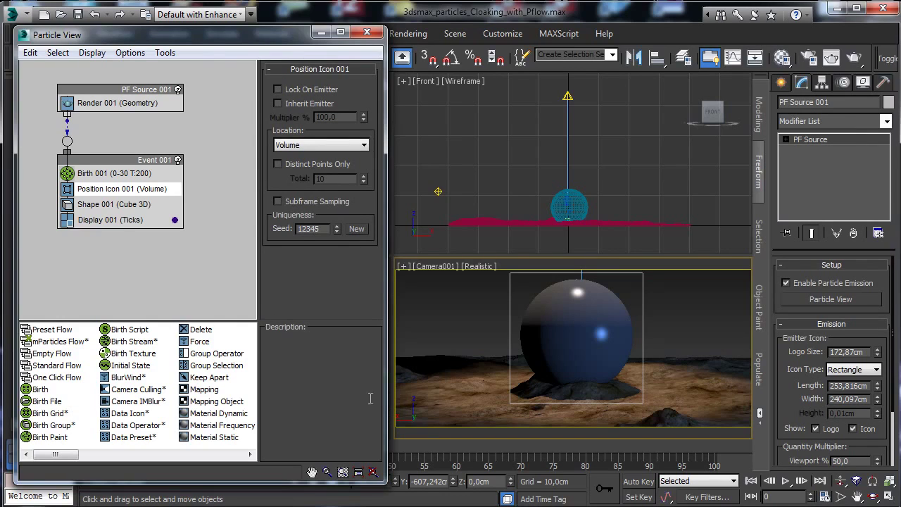
pyautogui.moveTo(383, 394); pyautogui.dragTo(430, 394)
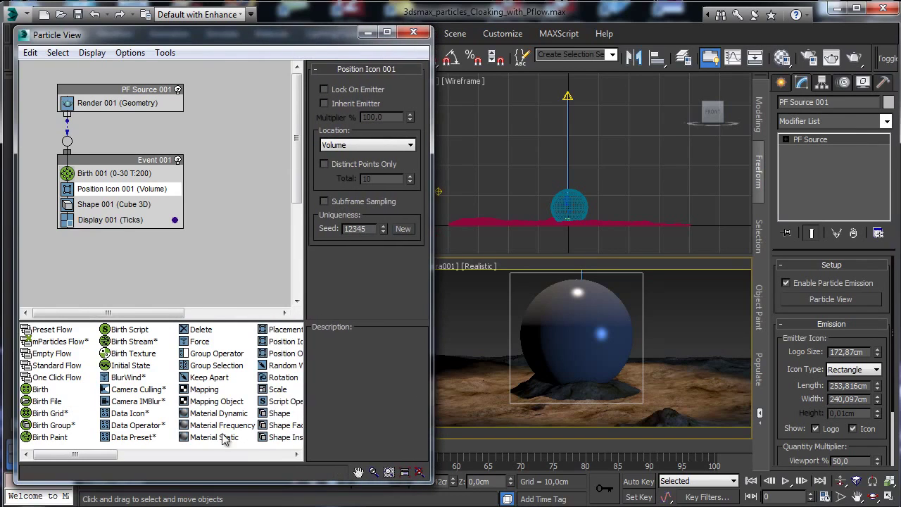
pyautogui.click(285, 354)
pyautogui.moveTo(280, 359); pyautogui.dragTo(127, 199)
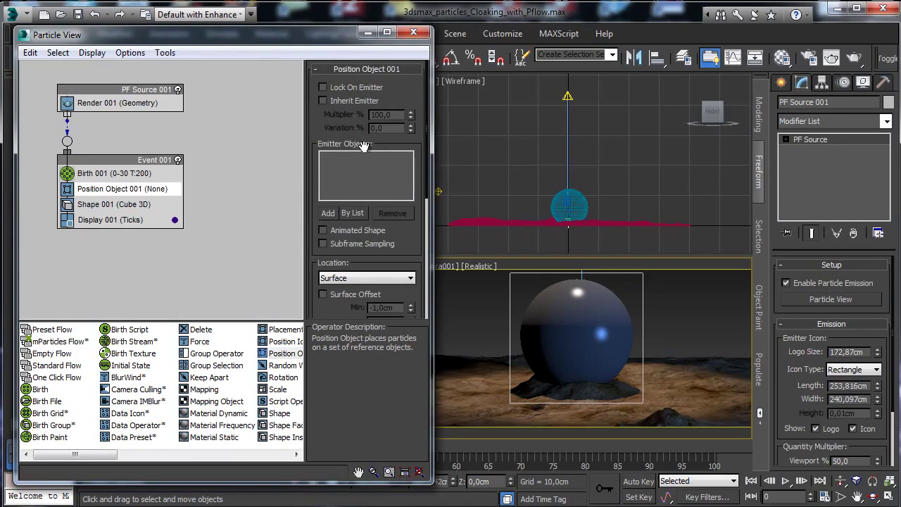
# Assign Robot_Sphere as the emitter object of the Position Object operator and scrub to frame 20 to preview the particles
pyautogui.click(328, 212)
pyautogui.click(607, 303)
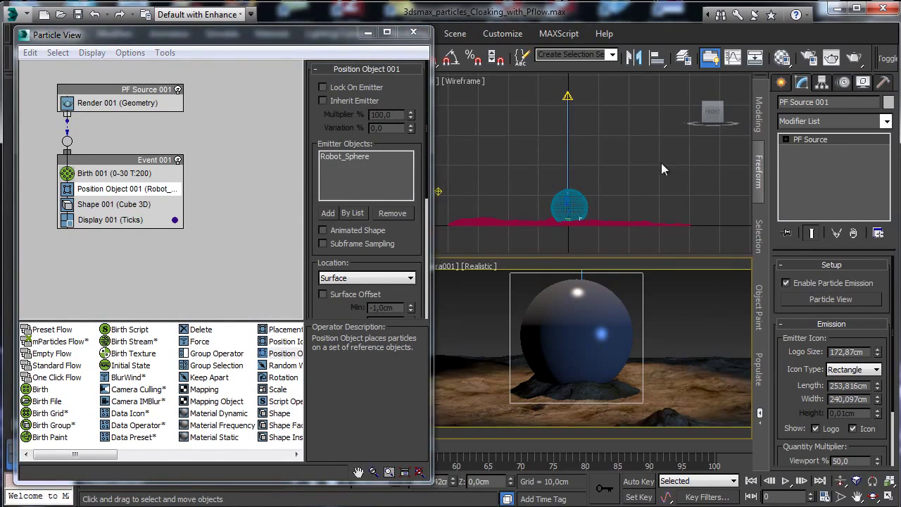
pyautogui.moveTo(105, 484); pyautogui.dragTo(99, 442)
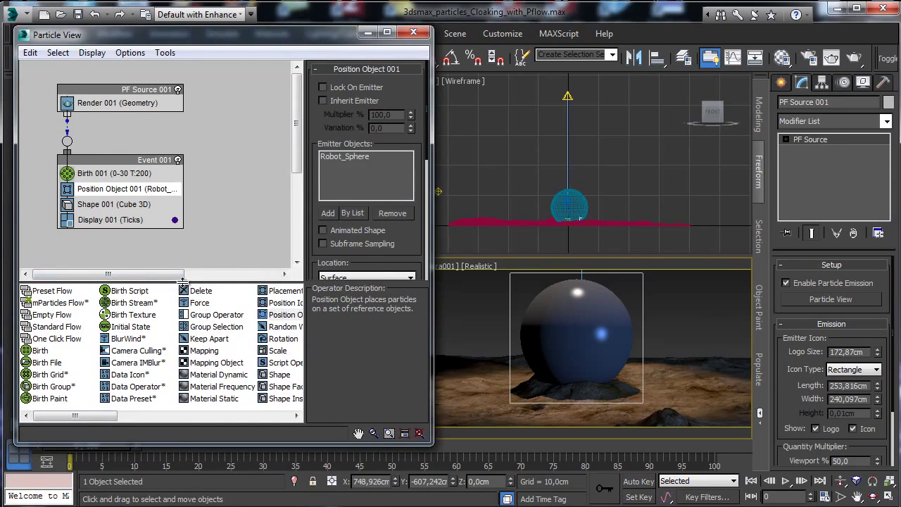
pyautogui.moveTo(182, 281); pyautogui.dragTo(180, 317)
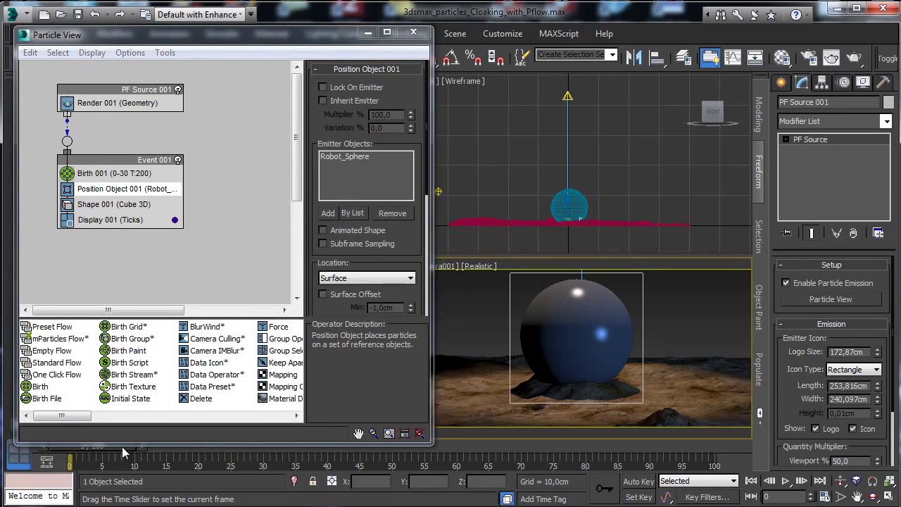
pyautogui.moveTo(125, 453); pyautogui.dragTo(182, 451)
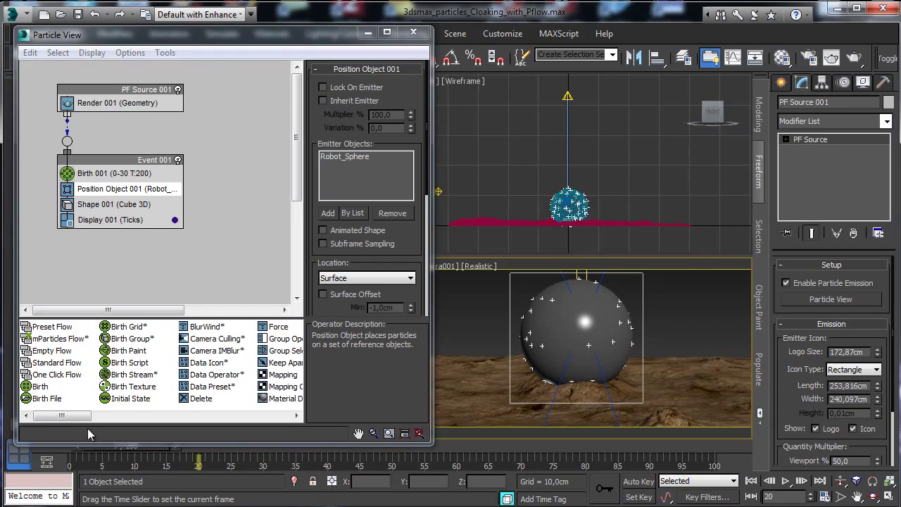
pyautogui.press('Home')
# Set the Birth operator's Emit Stop to 0 and its Amount to 25 particles
pyautogui.click(113, 173)
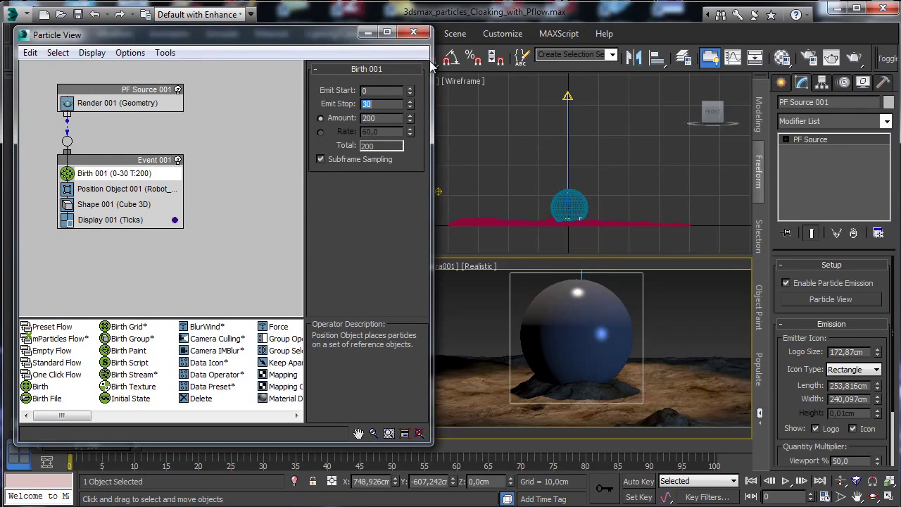
pyautogui.write('0')
pyautogui.press('Return')
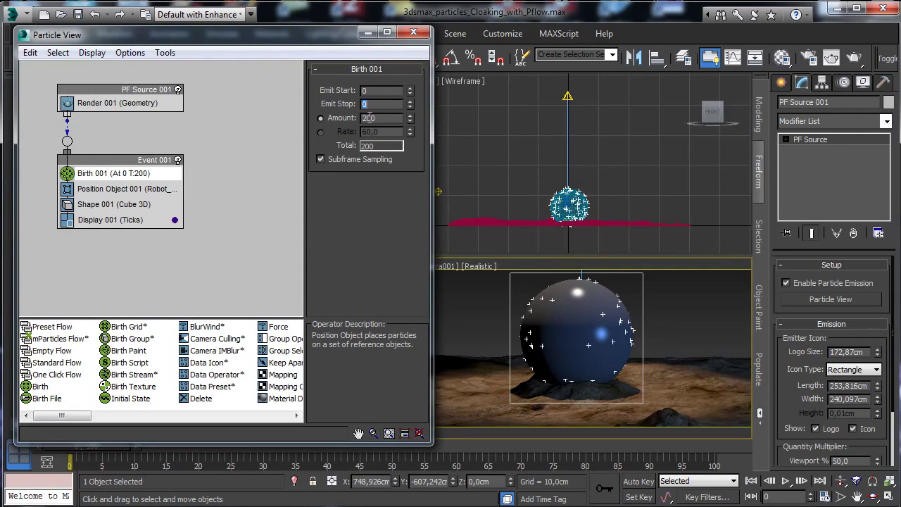
pyautogui.doubleClick(369, 118)
pyautogui.write('25')
pyautogui.press('Return')
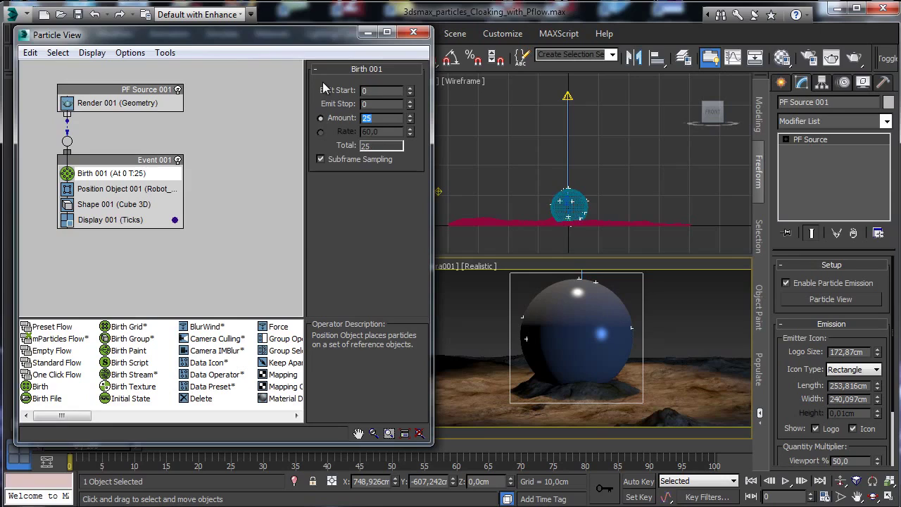
# Insert a Speed By Surface operator in Event 001 between the Position Object and Shape operators
pyautogui.click(130, 221)
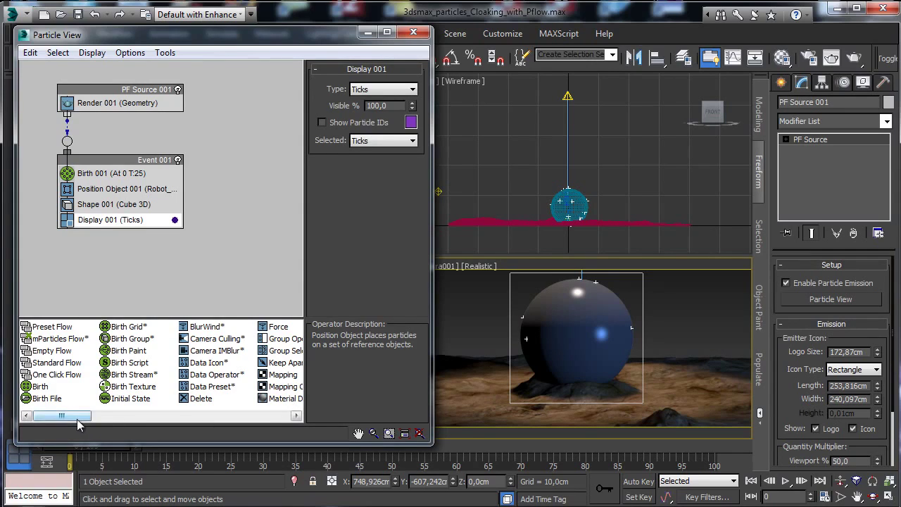
pyautogui.moveTo(78, 417); pyautogui.dragTo(109, 421)
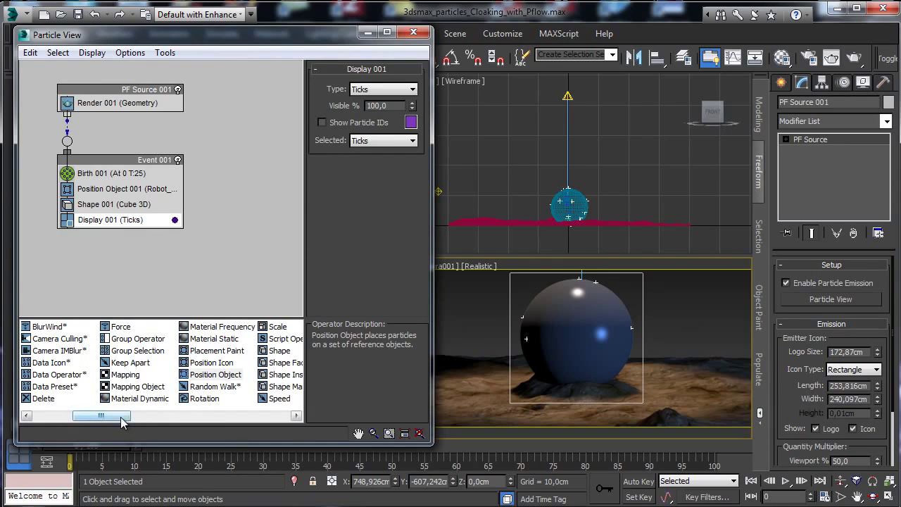
pyautogui.moveTo(120, 418); pyautogui.dragTo(144, 420)
pyautogui.click(285, 339)
pyautogui.moveTo(220, 338); pyautogui.dragTo(125, 206)
pyautogui.click(127, 204)
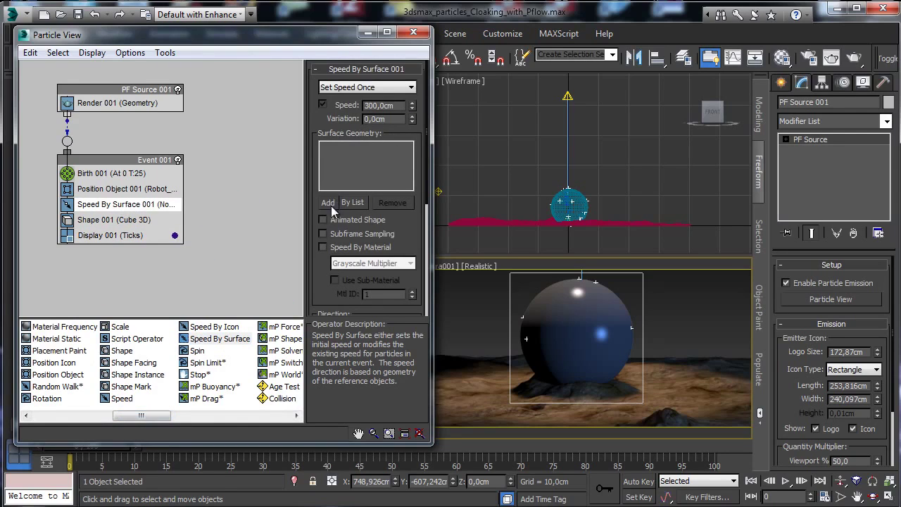
# Add Robot_Sphere as the surface geometry of the Speed By Surface operator and preview the particle motion
pyautogui.click(329, 203)
pyautogui.click(557, 280)
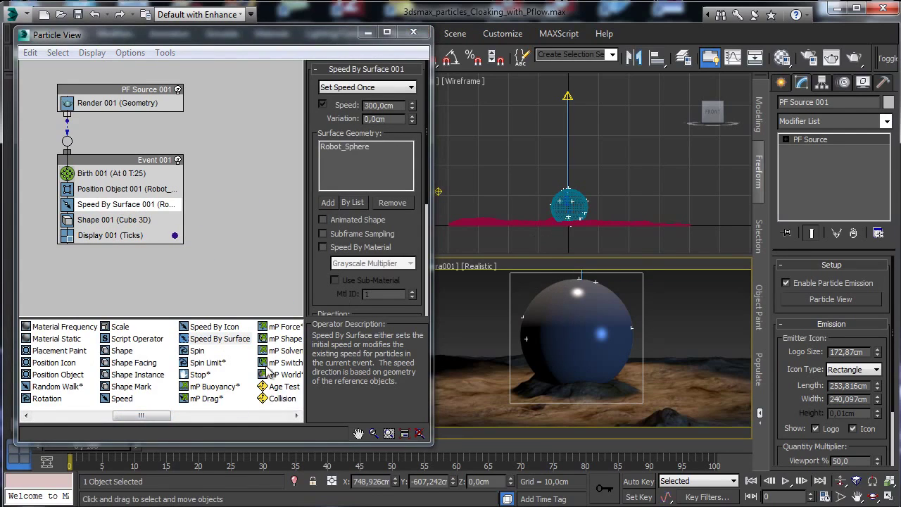
pyautogui.moveTo(83, 445); pyautogui.dragTo(42, 456)
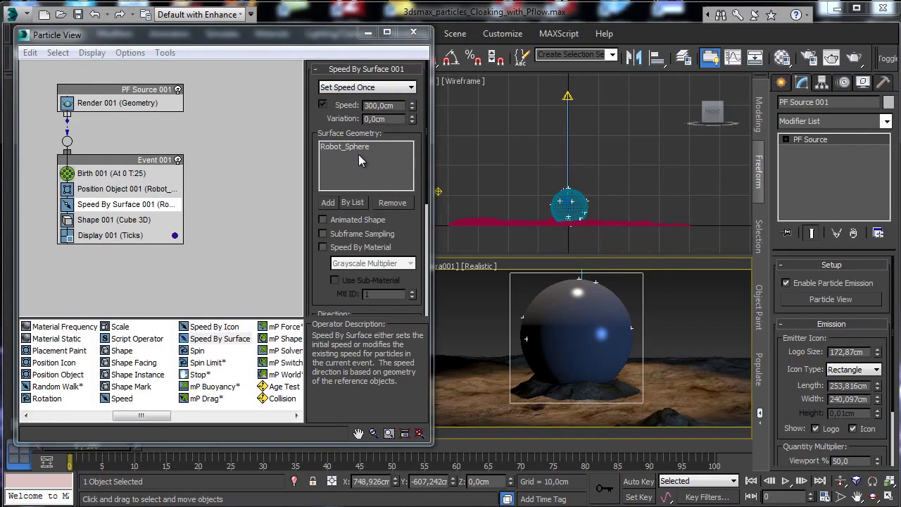
# Set the Speed By Surface operator to Control Speed Continuously with its direction Parallel To Surface
pyautogui.click(379, 87)
pyautogui.click(366, 106)
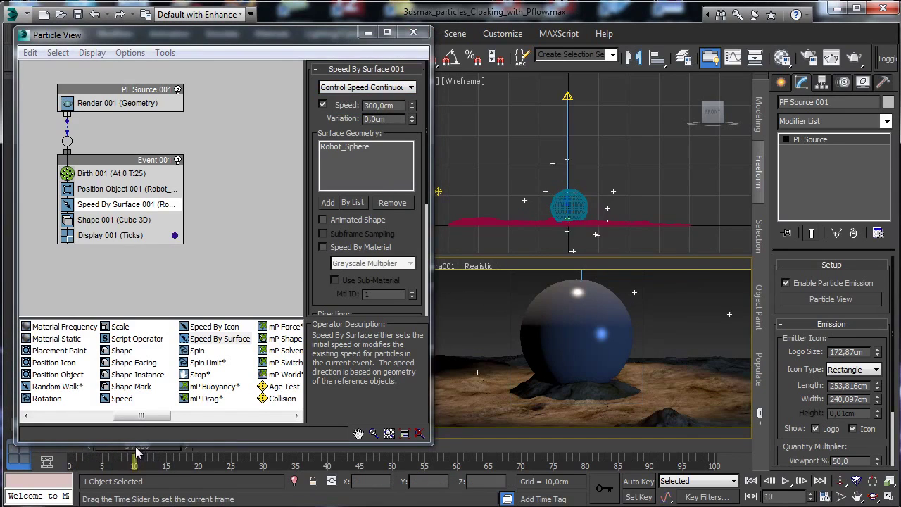
pyautogui.scroll(-5, 361, 234)
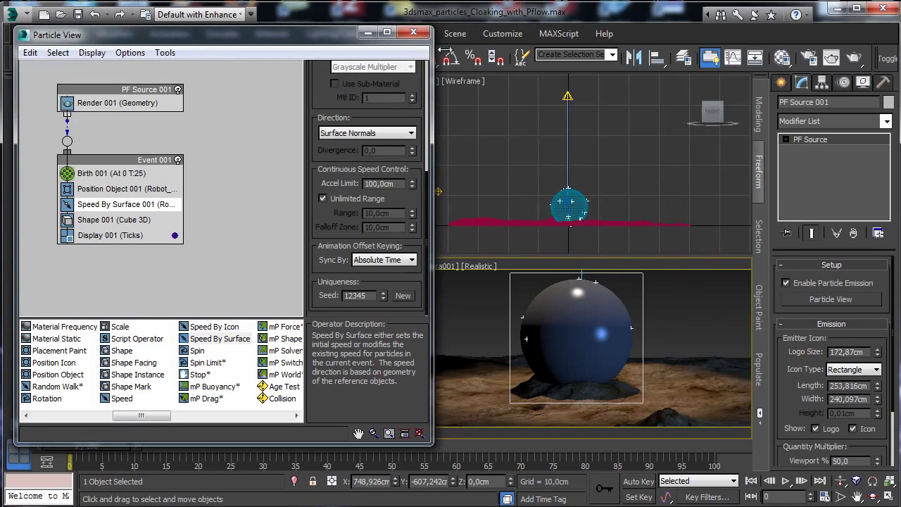
pyautogui.click(372, 133)
pyautogui.click(373, 164)
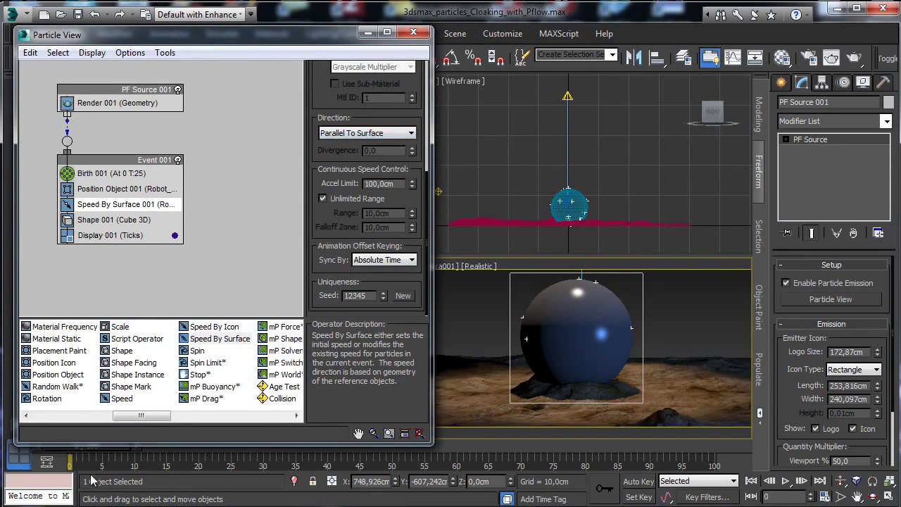
pyautogui.moveTo(82, 449); pyautogui.dragTo(75, 425)
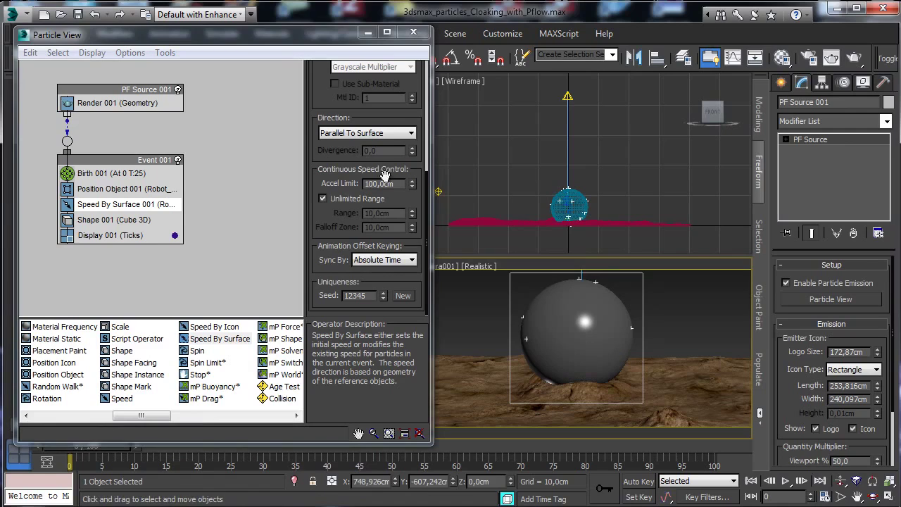
# Set the Speed By Surface operator's speed to 26 cm and its variation to 15 cm
pyautogui.scroll(5, 333, 97)
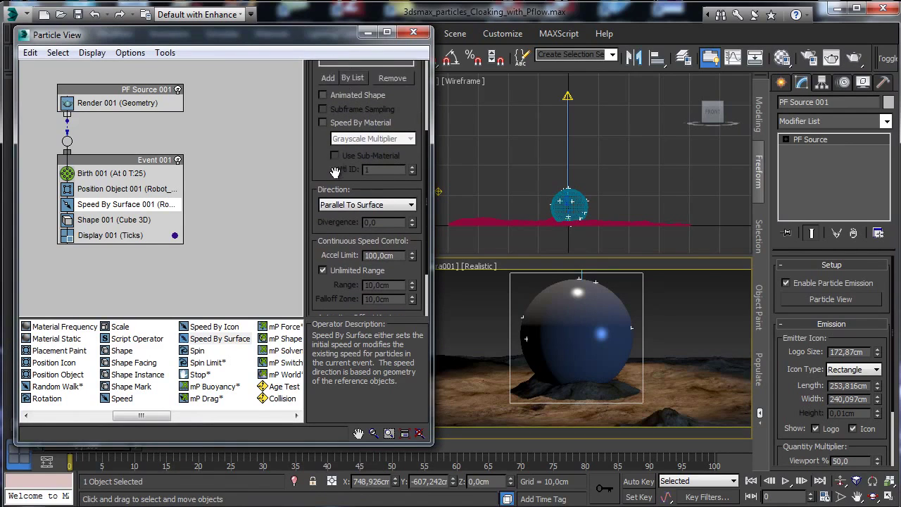
pyautogui.scroll(5, 403, 116)
pyautogui.doubleClick(396, 106)
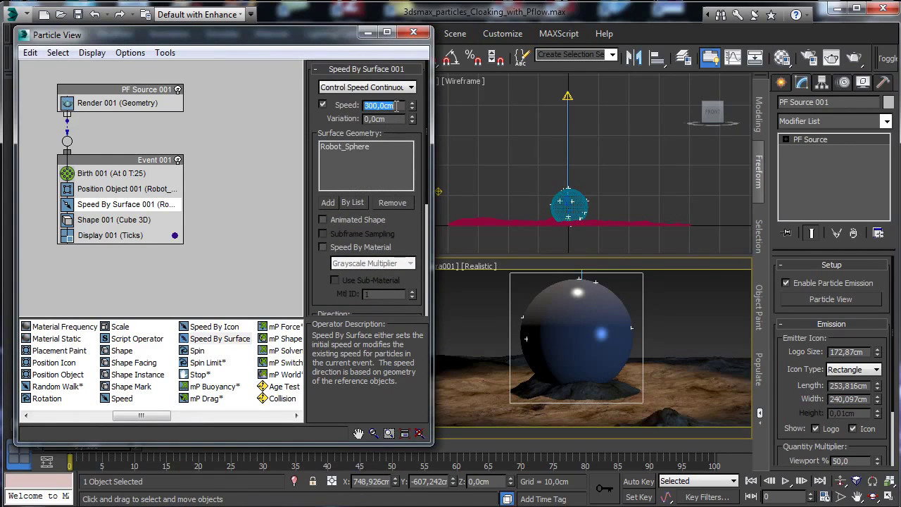
pyautogui.write('26')
pyautogui.doubleClick(386, 119)
pyautogui.write('15')
pyautogui.press('Return')
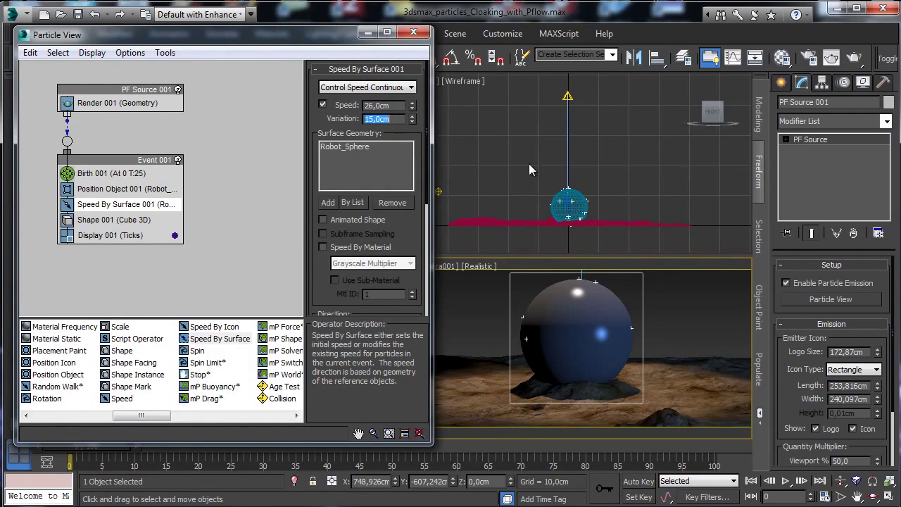
pyautogui.moveTo(84, 443); pyautogui.dragTo(72, 461)
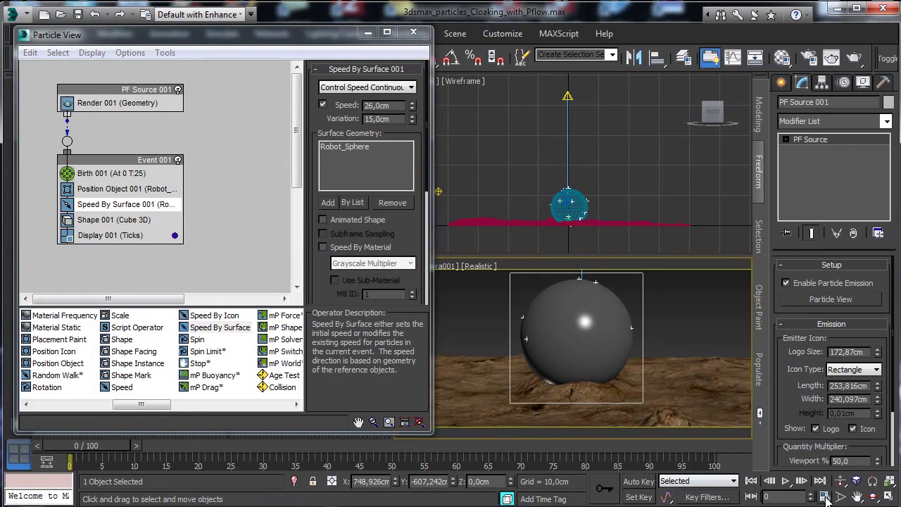
# Extend the animation's end time to frame 300 and run through the timeline to check the particles' movement
pyautogui.click(821, 497)
pyautogui.doubleClick(421, 287)
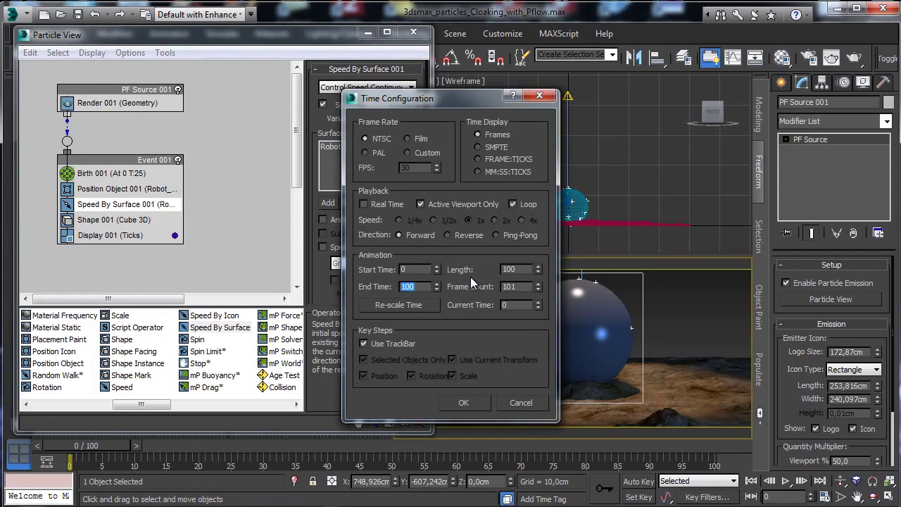
pyautogui.write('300')
pyautogui.press('Return')
pyautogui.click(463, 402)
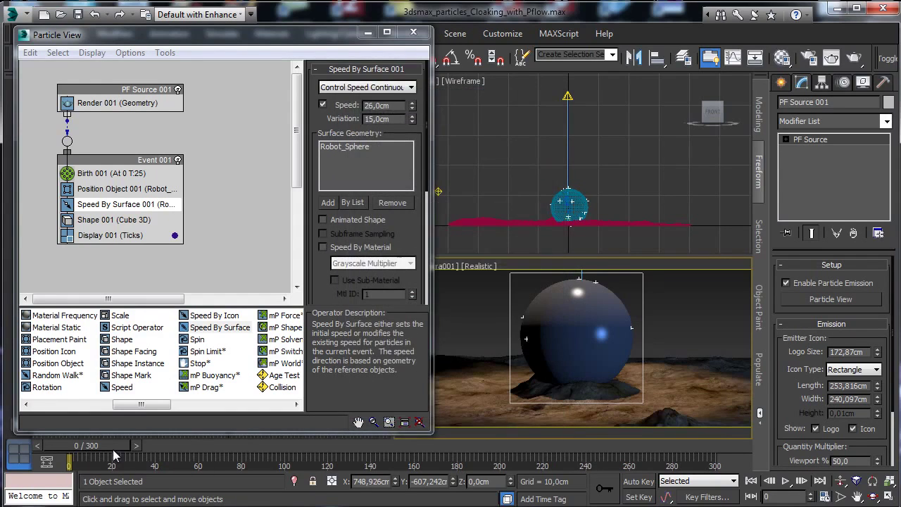
pyautogui.moveTo(114, 451); pyautogui.dragTo(539, 418)
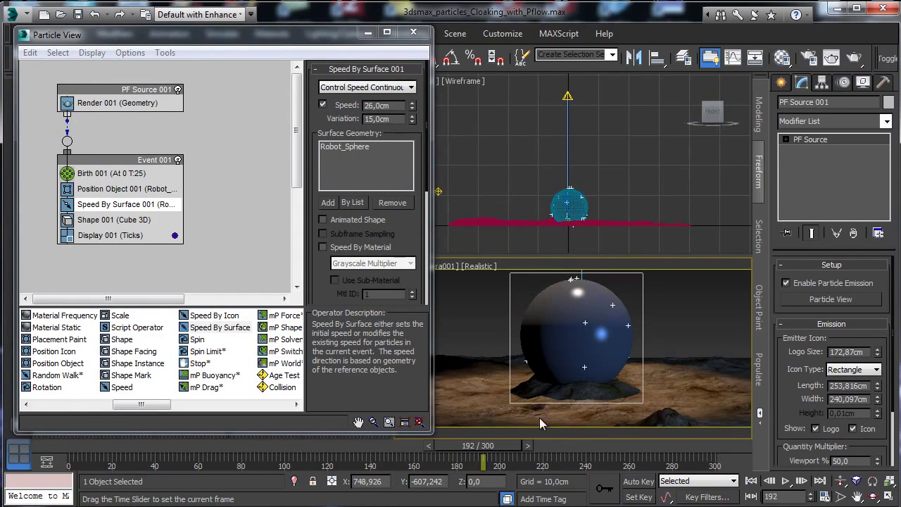
pyautogui.press('/')
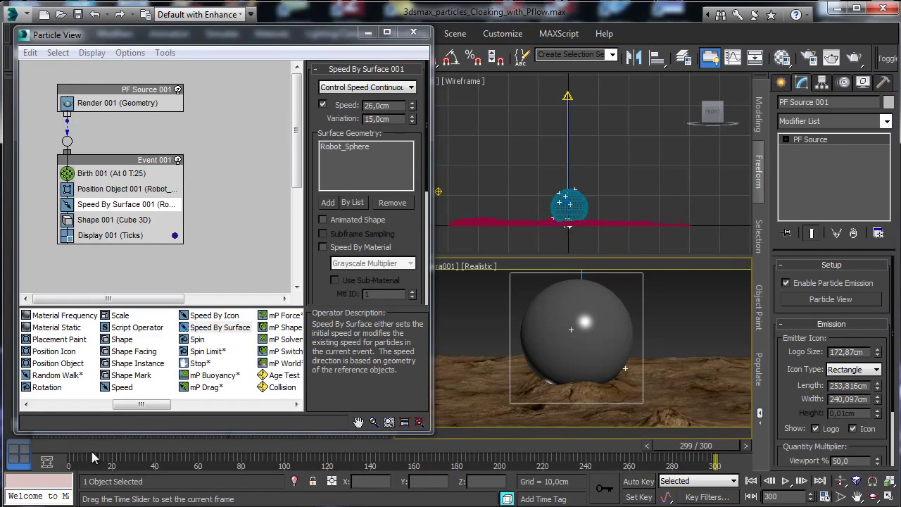
pyautogui.click(34, 444)
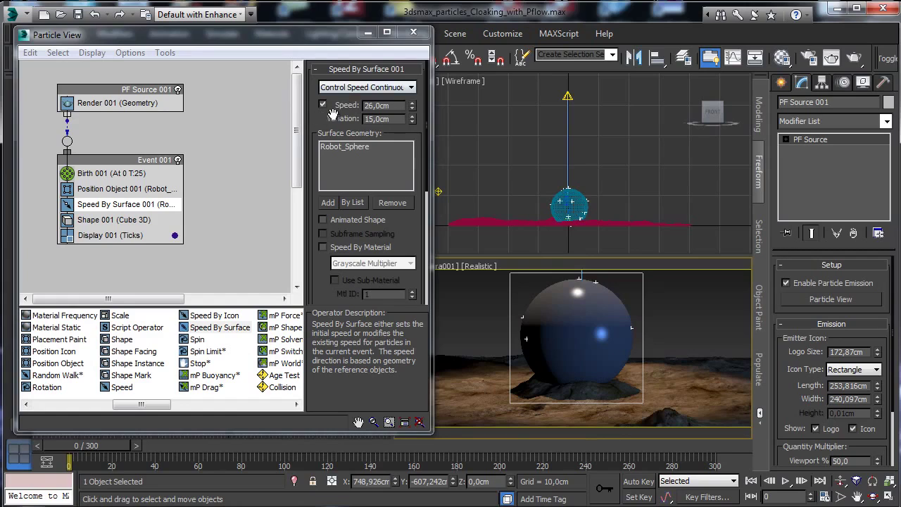
# Set the Speed By Surface speed to 45 cm and scrub to frame 300 to check the motion
pyautogui.doubleClick(377, 105)
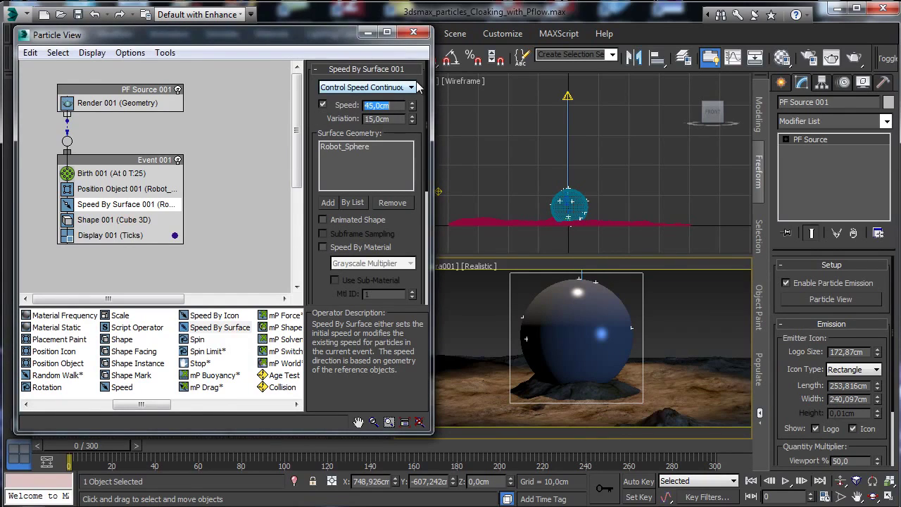
pyautogui.moveTo(136, 452); pyautogui.dragTo(750, 416)
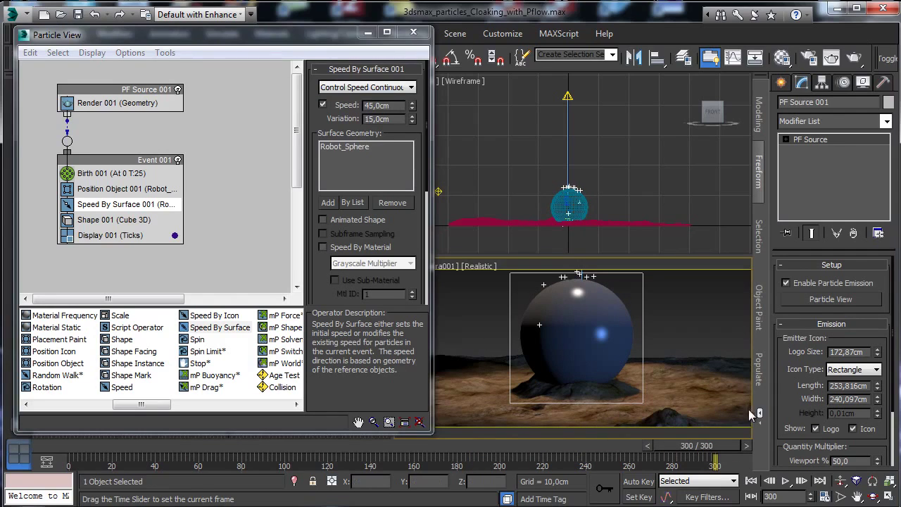
pyautogui.click(90, 441)
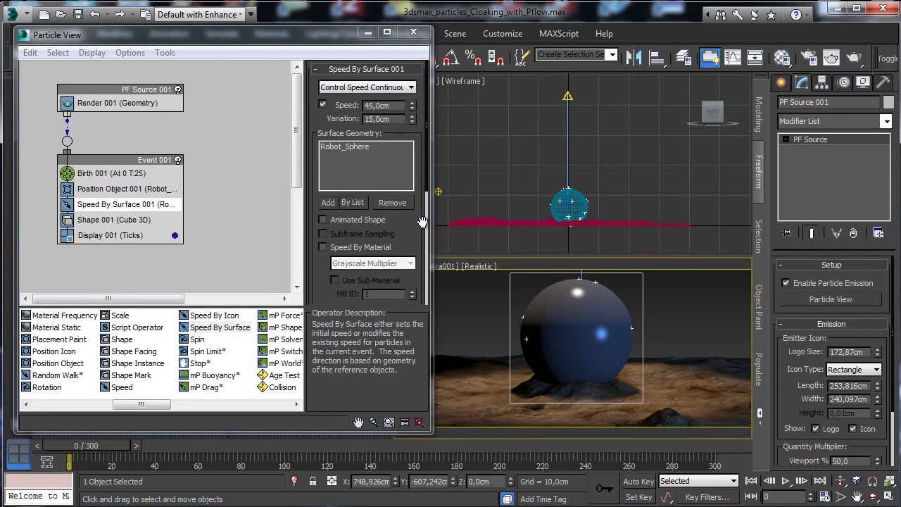
# Set the Accel Limit of the Speed By Surface operator to 10 cm and scrub the timeline to check the motion
pyautogui.scroll(-5, 423, 223)
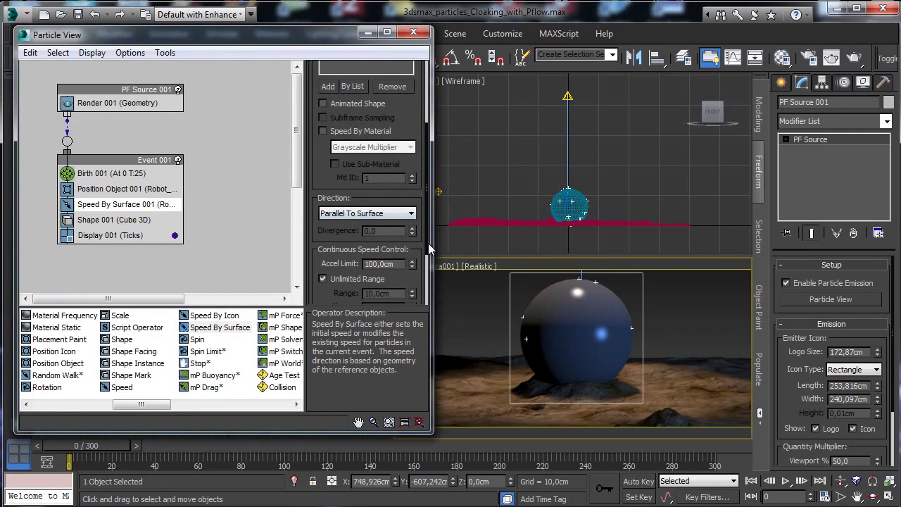
pyautogui.doubleClick(404, 264)
pyautogui.write('10')
pyautogui.press('Return')
pyautogui.moveTo(119, 449); pyautogui.dragTo(413, 422)
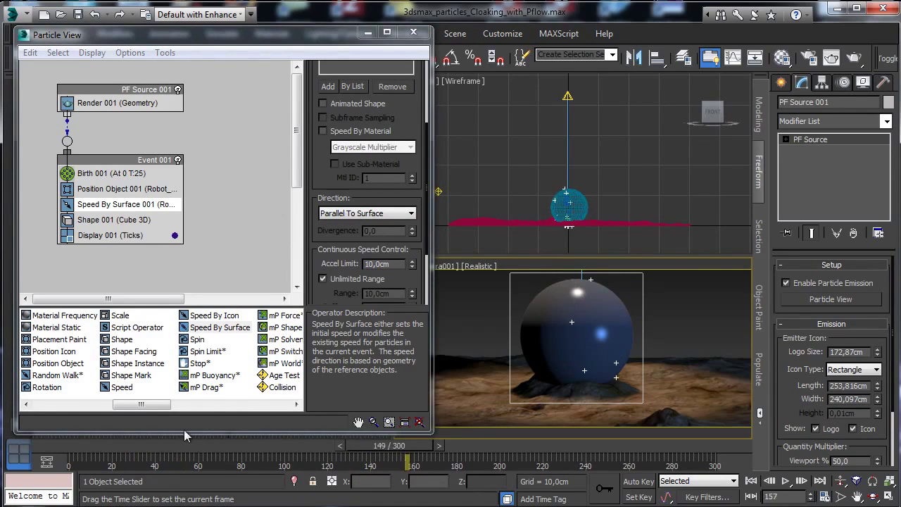
pyautogui.press('Home')
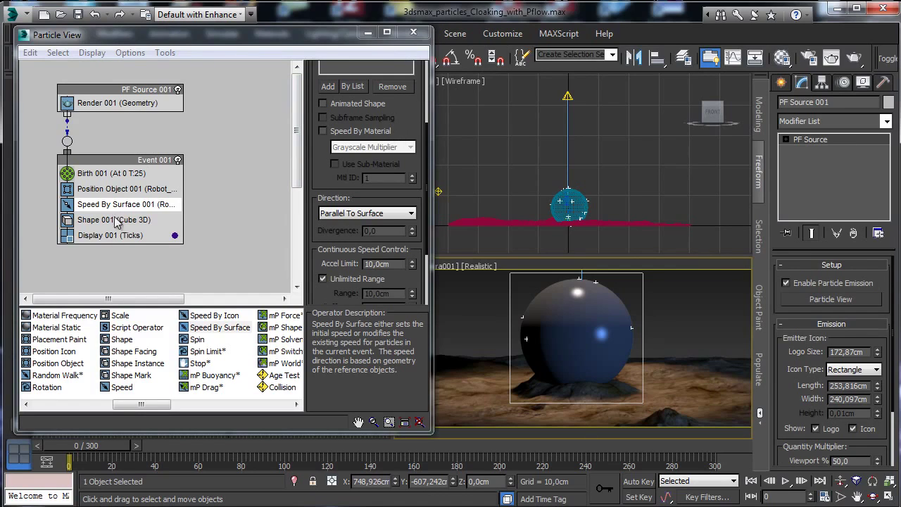
# Insert a Spawn test below Speed By Surface in Event 001 and set it to spawn By Travel Distance
pyautogui.moveTo(141, 411); pyautogui.dragTo(201, 408)
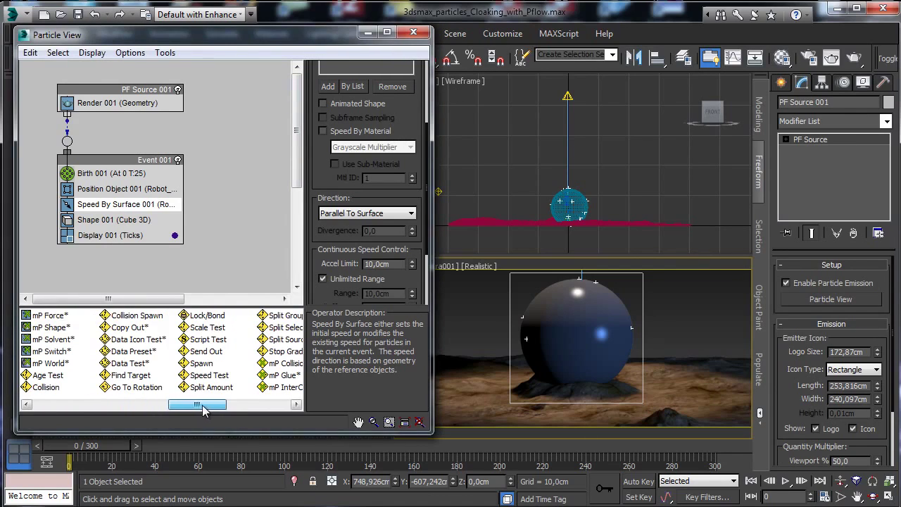
pyautogui.moveTo(204, 366); pyautogui.dragTo(141, 219)
pyautogui.click(99, 219)
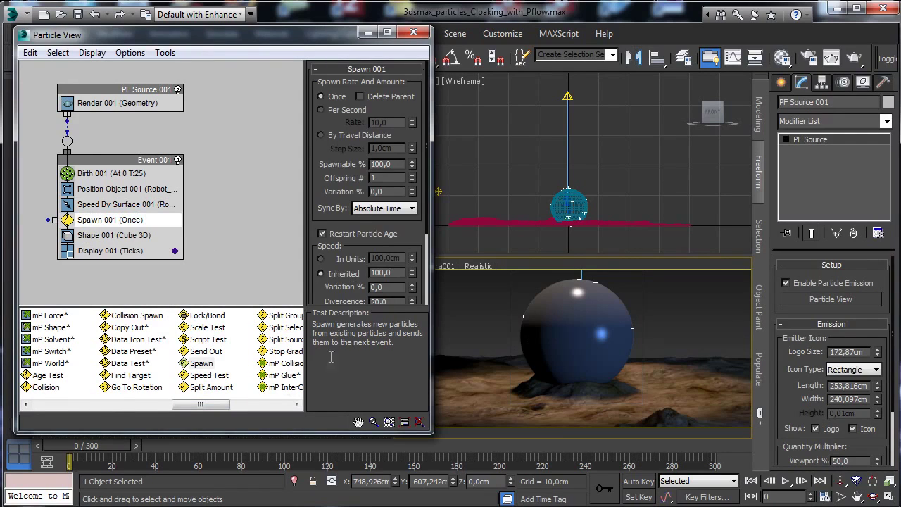
pyautogui.moveTo(83, 448); pyautogui.dragTo(51, 447)
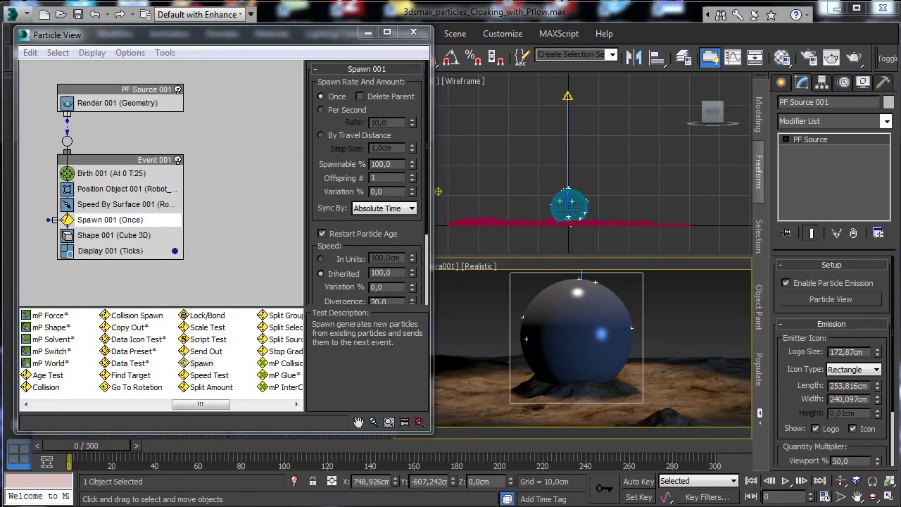
pyautogui.click(325, 137)
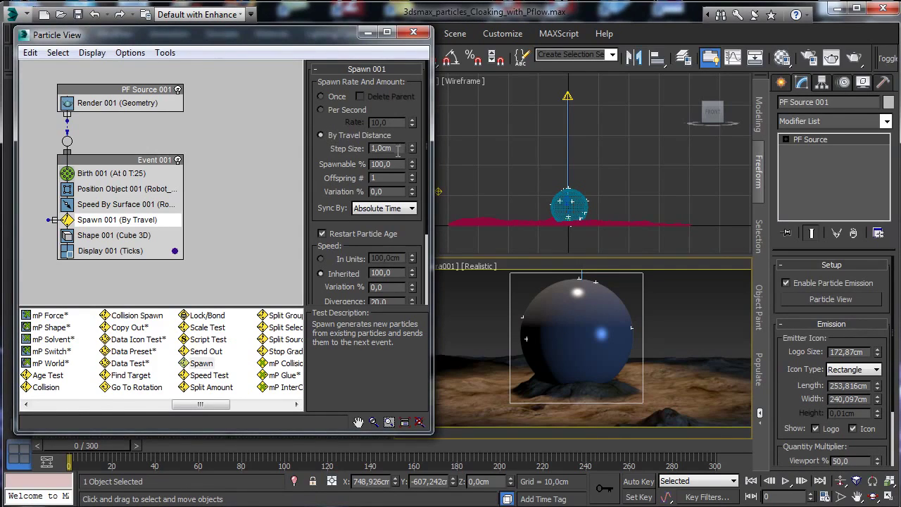
# Set the step size of the Spawn test in Event 001 to 5 cm of travel distance
pyautogui.moveTo(90, 449); pyautogui.dragTo(171, 451)
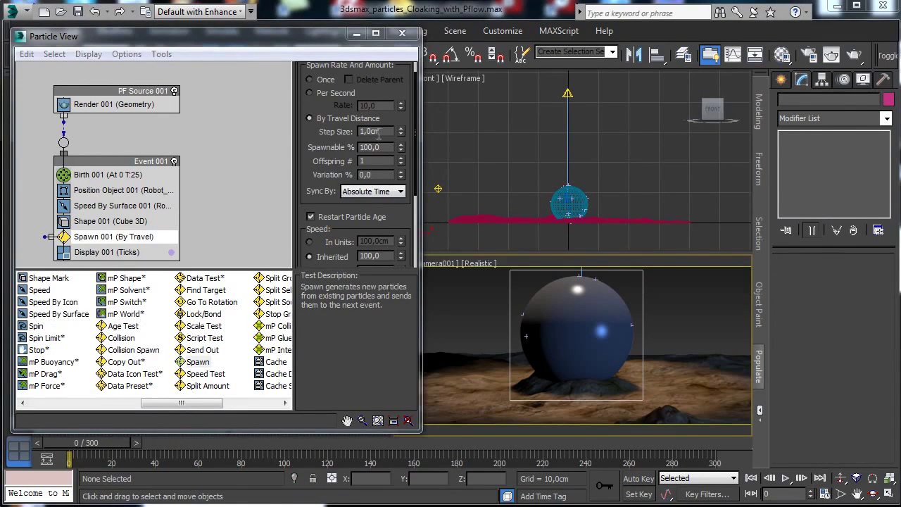
pyautogui.click(378, 133)
pyautogui.press('BackSpace')
pyautogui.press('BackSpace')
pyautogui.press('BackSpace')
pyautogui.press('BackSpace')
pyautogui.press('BackSpace')
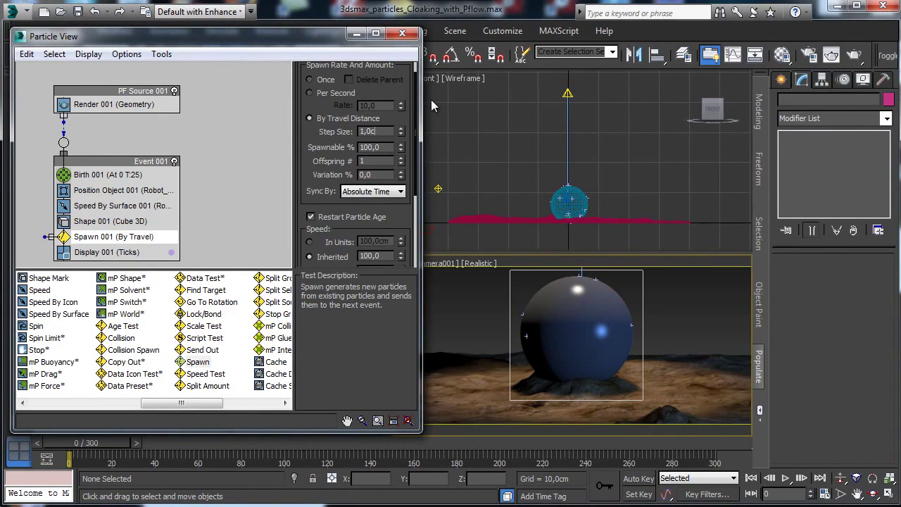
pyautogui.write('5')
pyautogui.press('Return')
# Set the Spawn test's inherited speed to 15, speed variation to 3 and divergence to 0, and scrub the timeline to check
pyautogui.moveTo(399, 211); pyautogui.dragTo(383, 93)
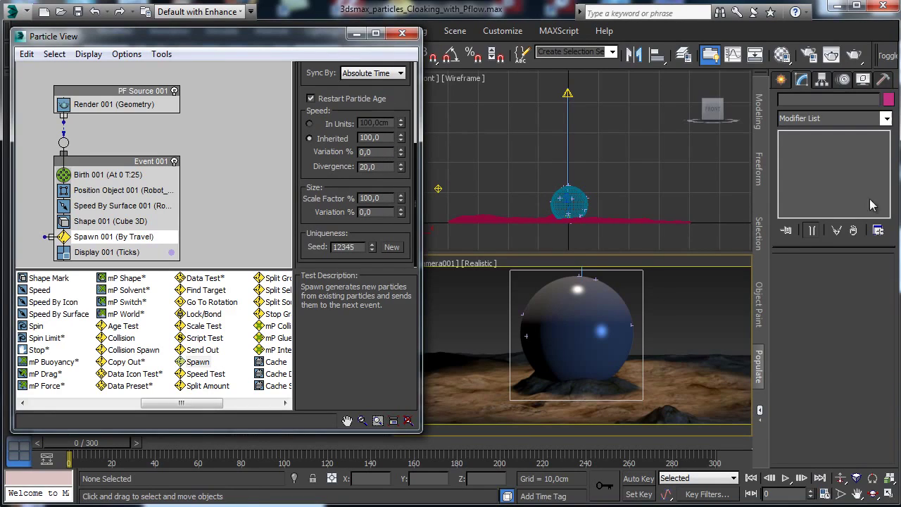
pyautogui.doubleClick(377, 138)
pyautogui.write('15')
pyautogui.press('Return')
pyautogui.doubleClick(376, 152)
pyautogui.write('3')
pyautogui.press('Return')
pyautogui.doubleClick(381, 167)
pyautogui.write('0')
pyautogui.press('Return')
pyautogui.moveTo(115, 451); pyautogui.dragTo(167, 439)
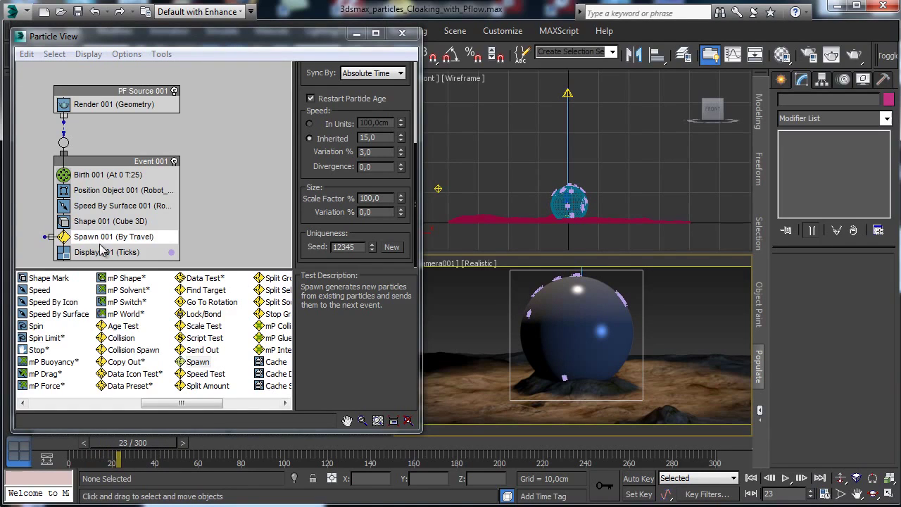
# Place a Display operator in the empty canvas as a new event and wire the Spawn test's output to it
pyautogui.click(261, 242)
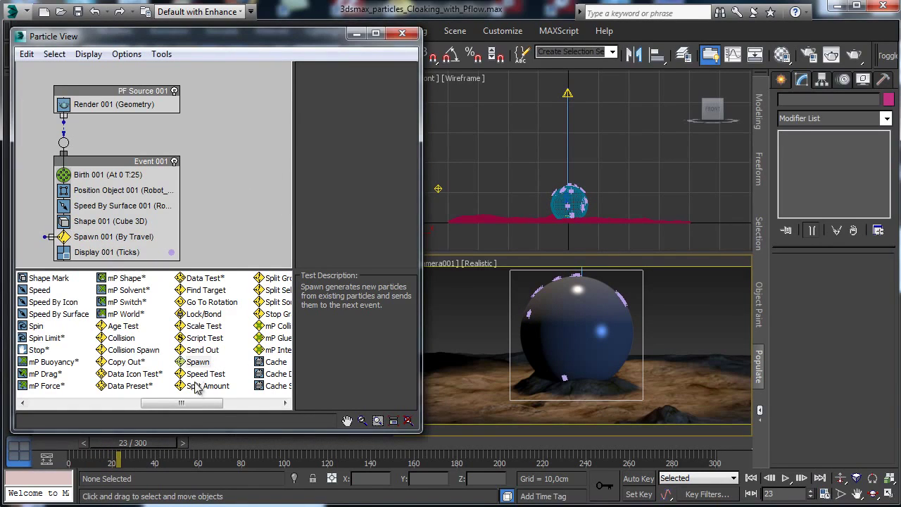
pyautogui.moveTo(198, 402); pyautogui.dragTo(243, 407)
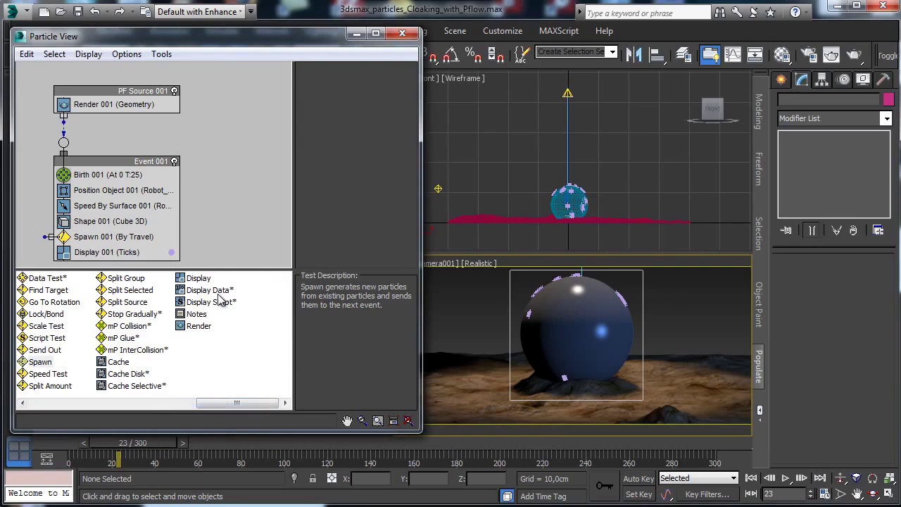
pyautogui.moveTo(204, 280); pyautogui.dragTo(233, 231)
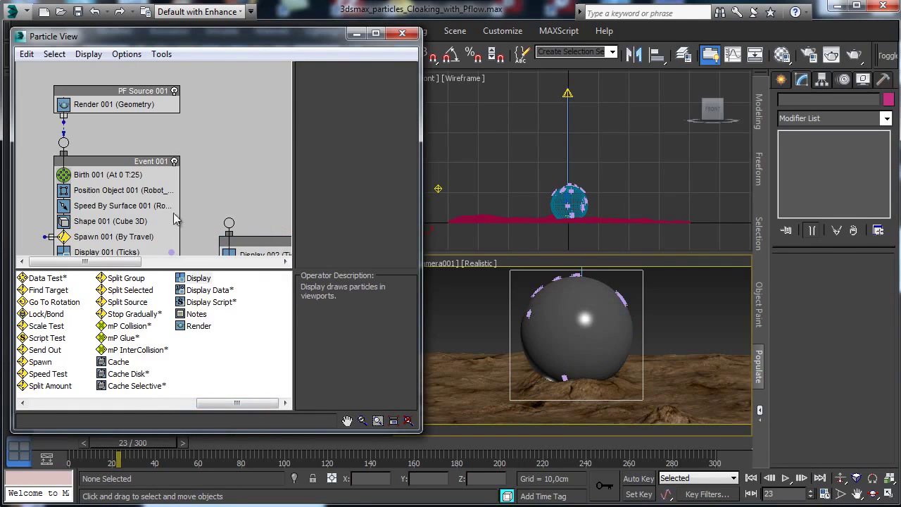
pyautogui.moveTo(134, 163); pyautogui.dragTo(142, 154)
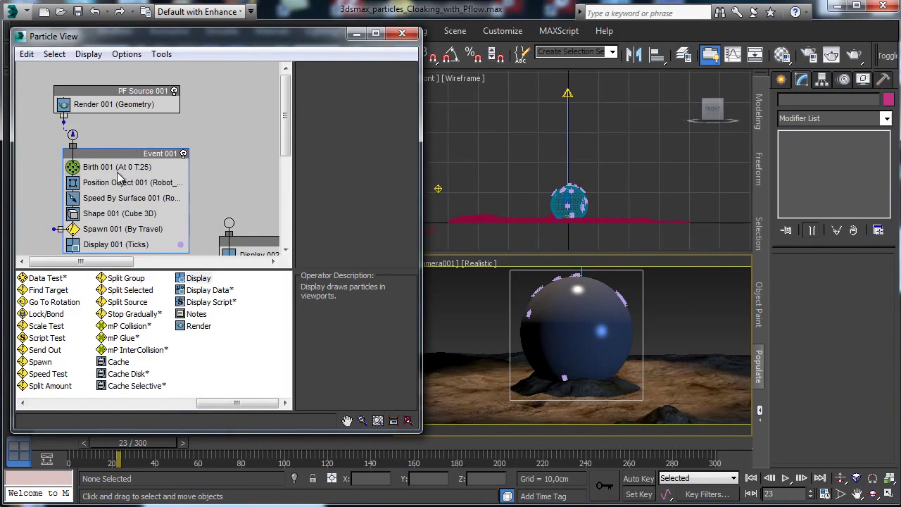
pyautogui.moveTo(53, 228); pyautogui.dragTo(247, 250)
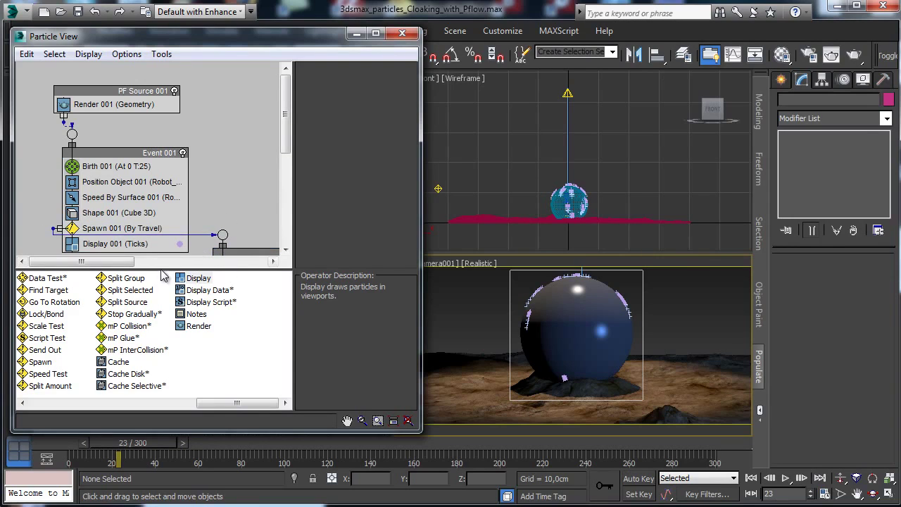
# Move Event 002 below Event 001, set its display type to Dots and scrub the timeline to check the trails
pyautogui.moveTo(161, 270); pyautogui.dragTo(168, 372)
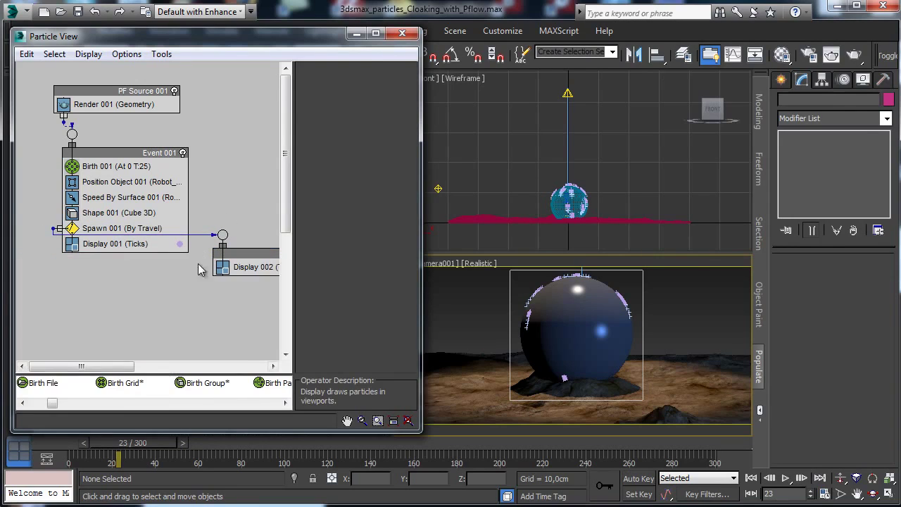
pyautogui.moveTo(258, 255); pyautogui.dragTo(154, 323)
pyautogui.click(188, 337)
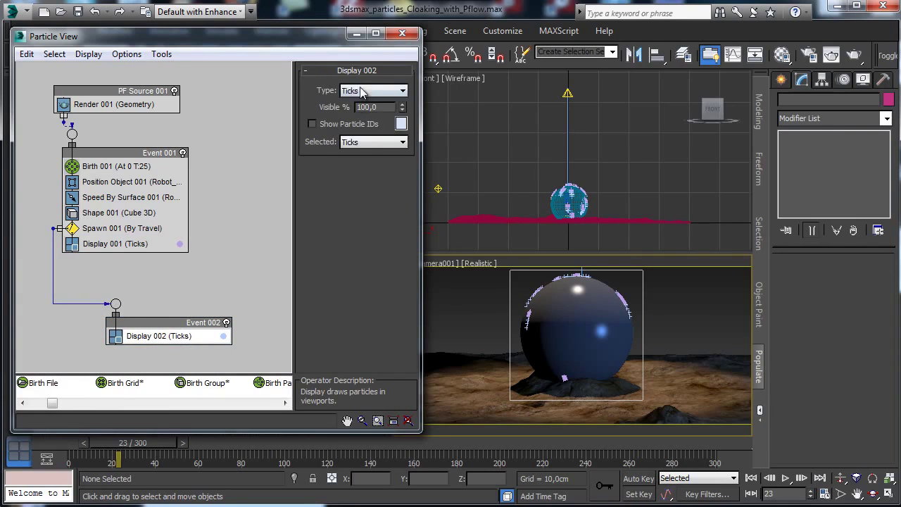
pyautogui.click(371, 91)
pyautogui.click(366, 114)
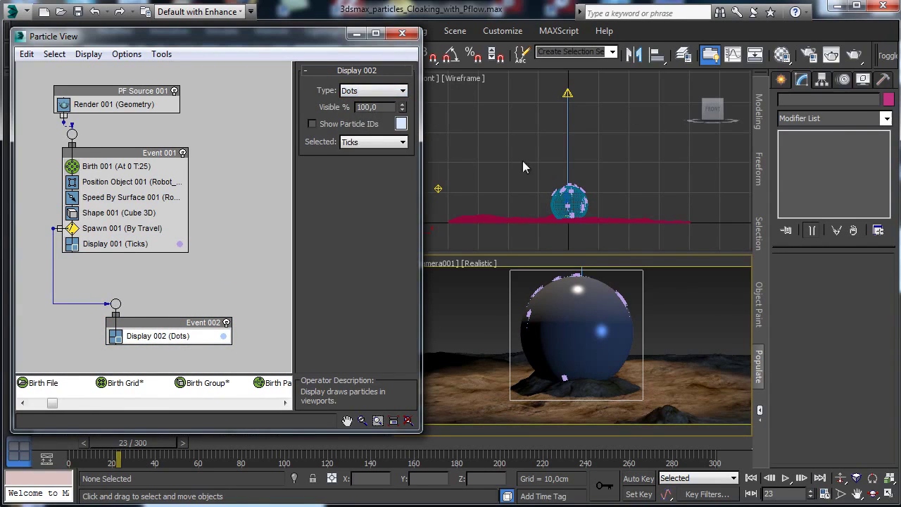
pyautogui.click(134, 229)
pyautogui.click(70, 448)
pyautogui.moveTo(71, 448); pyautogui.dragTo(115, 448)
pyautogui.press('Home')
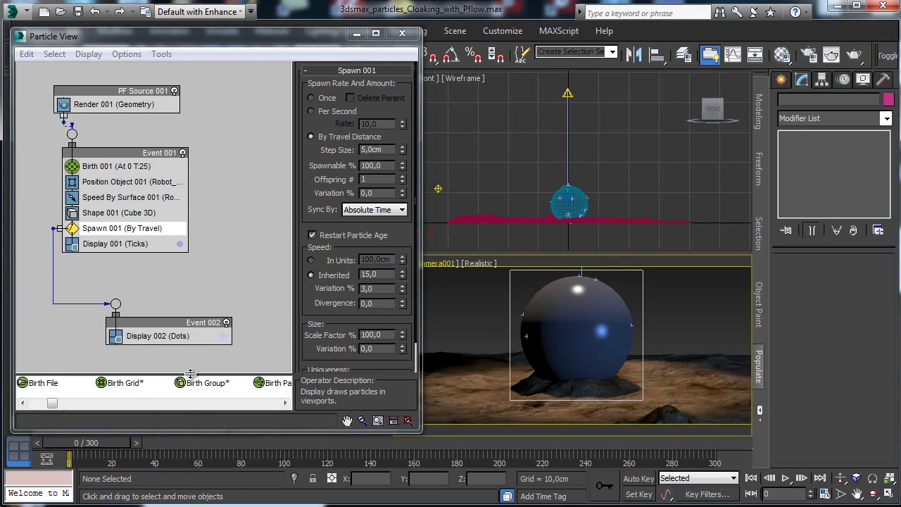
# Insert a Delete operator above the Display operator in Event 002
pyautogui.moveTo(188, 373); pyautogui.dragTo(188, 362)
pyautogui.moveTo(174, 428); pyautogui.dragTo(174, 464)
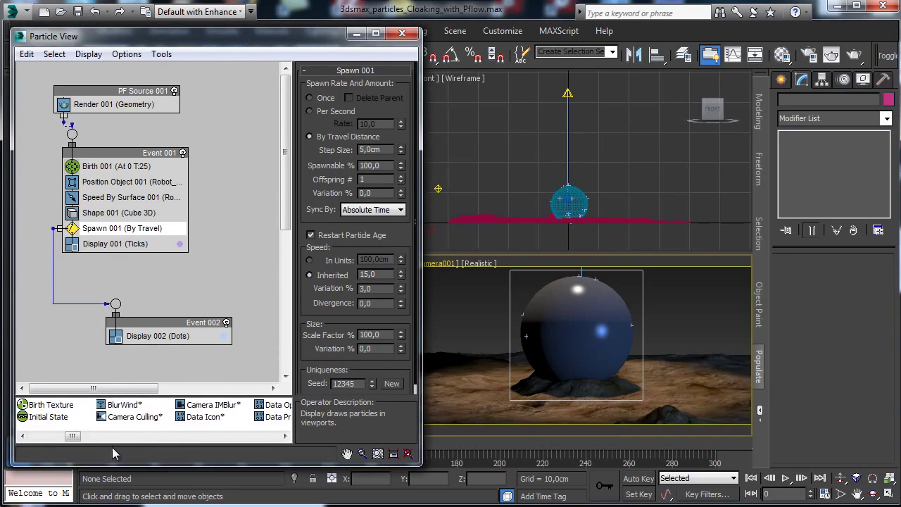
pyautogui.moveTo(71, 436); pyautogui.dragTo(36, 435)
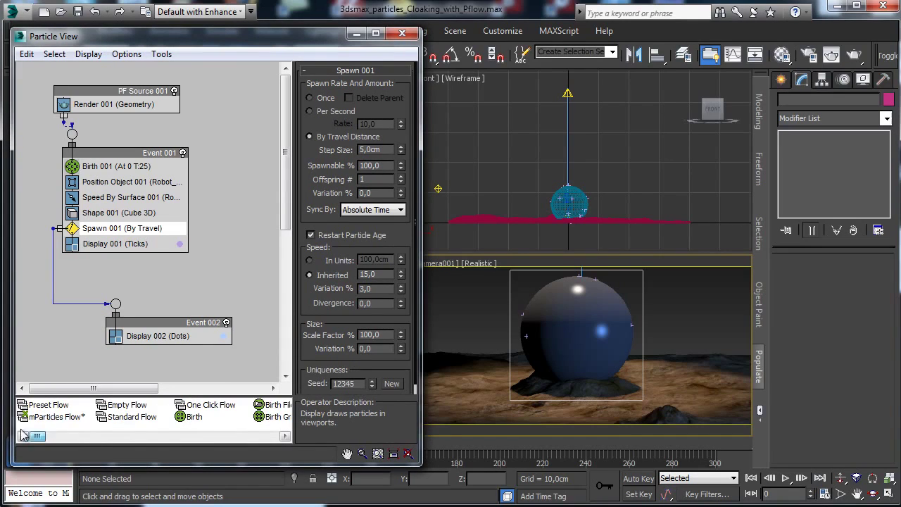
pyautogui.click(154, 437)
pyautogui.click(149, 438)
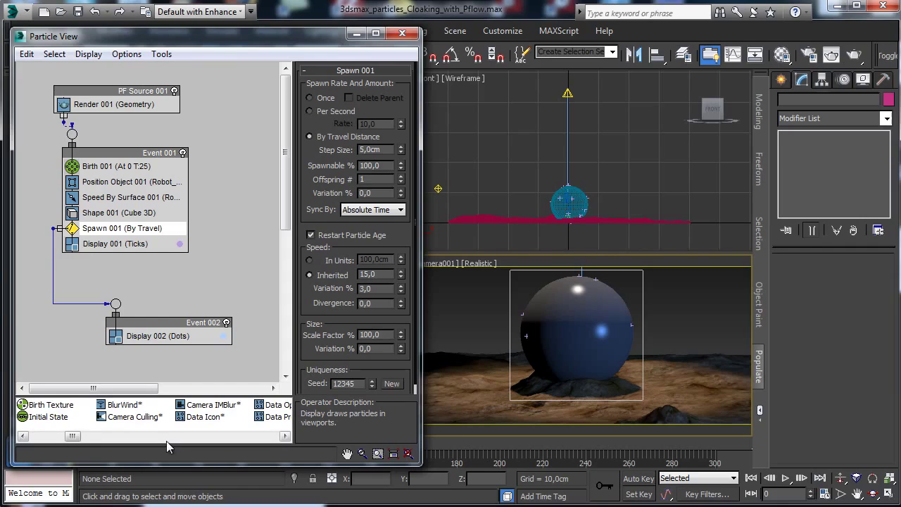
pyautogui.click(166, 439)
pyautogui.moveTo(121, 407); pyautogui.dragTo(149, 339)
pyautogui.click(156, 336)
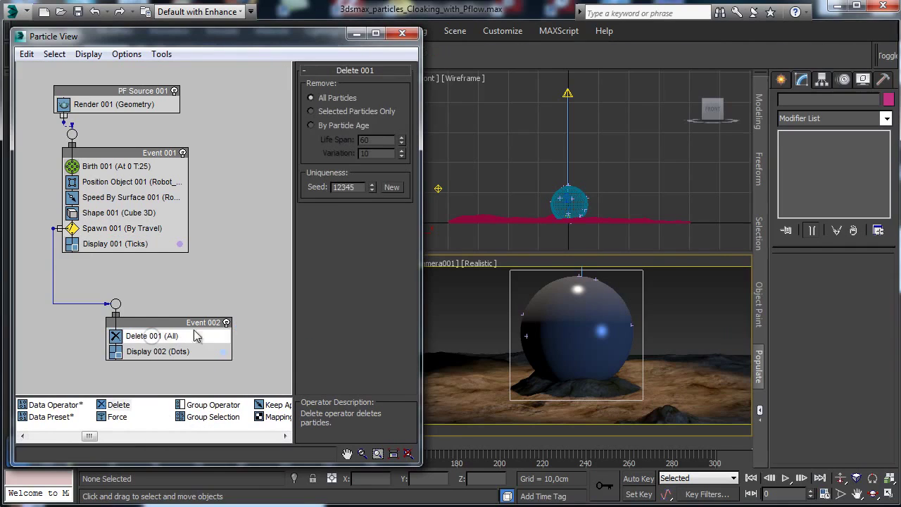
# Set the Delete operator to By Particle Age with life span 30 and variation 5, and scrub the timeline to check the trails
pyautogui.click(342, 127)
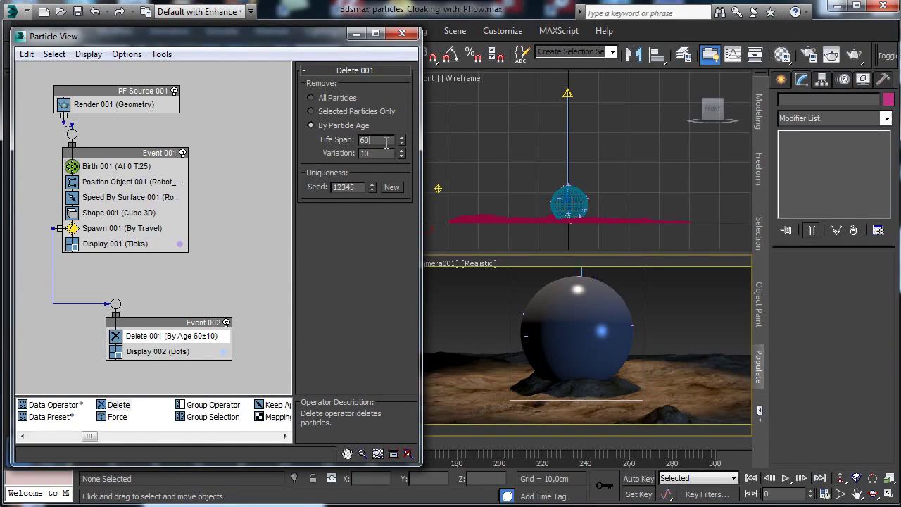
pyautogui.write('30')
pyautogui.press('Tab')
pyautogui.write('5')
pyautogui.press('Return')
pyautogui.moveTo(137, 465); pyautogui.dragTo(621, 398)
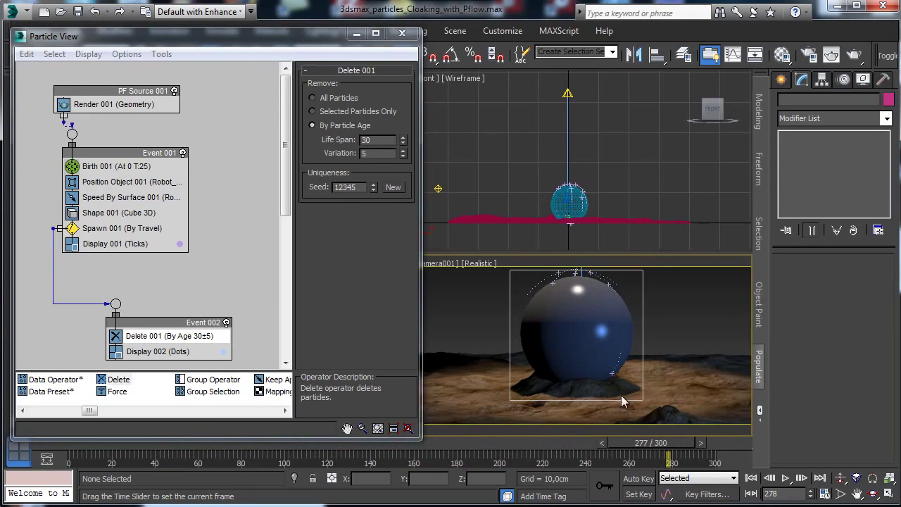
pyautogui.click(64, 445)
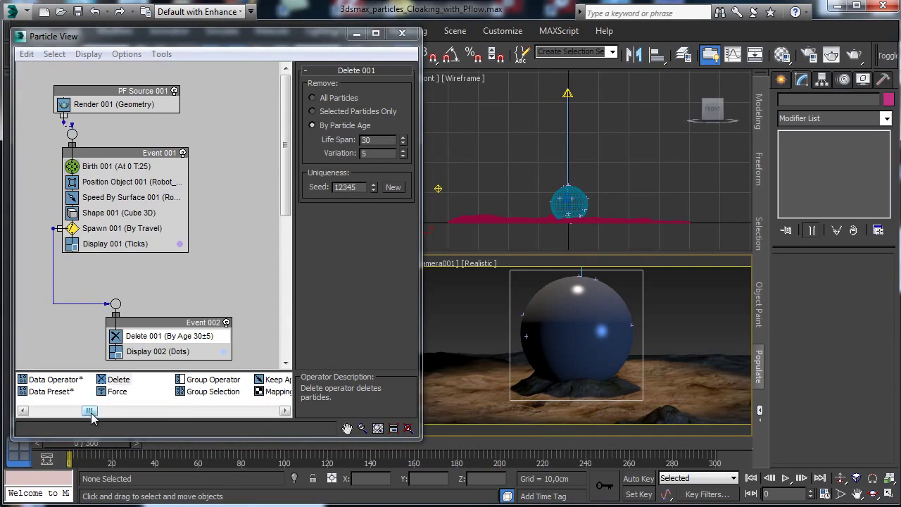
# Insert a Random Walk operator below Speed By Surface in Event 001 and scrub to frame 300 to check the motion
pyautogui.moveTo(90, 411)
pyautogui.mouseDown()
pyautogui.moveTo(133, 410)
pyautogui.moveTo(81, 416)
pyautogui.mouseUp()
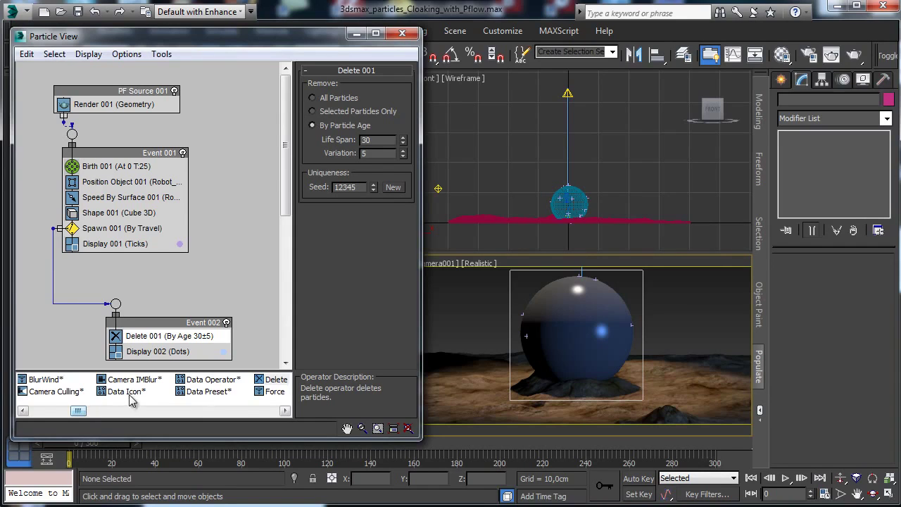
pyautogui.moveTo(191, 369); pyautogui.dragTo(190, 345)
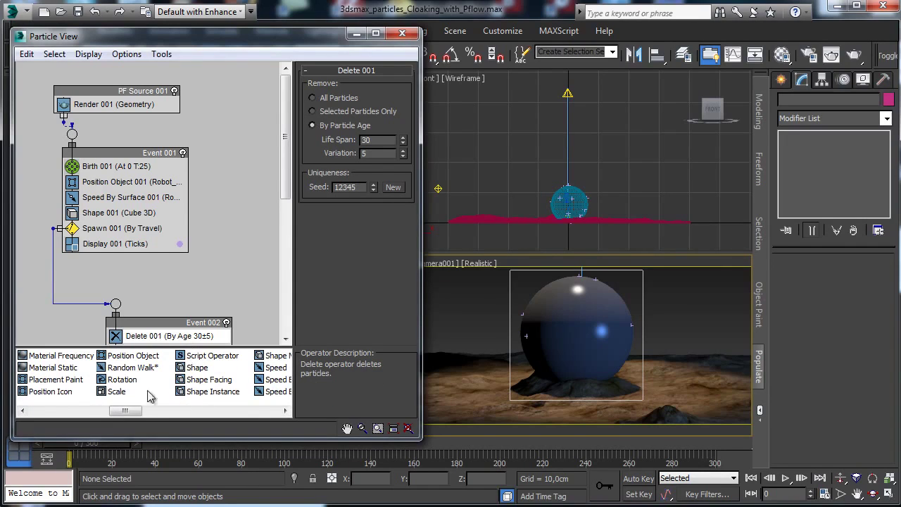
pyautogui.moveTo(139, 368); pyautogui.dragTo(123, 211)
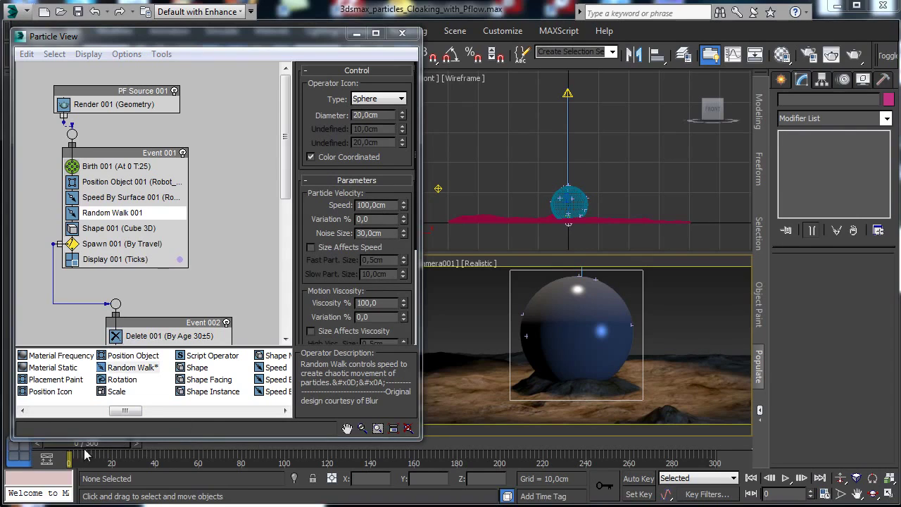
pyautogui.moveTo(113, 451); pyautogui.dragTo(721, 389)
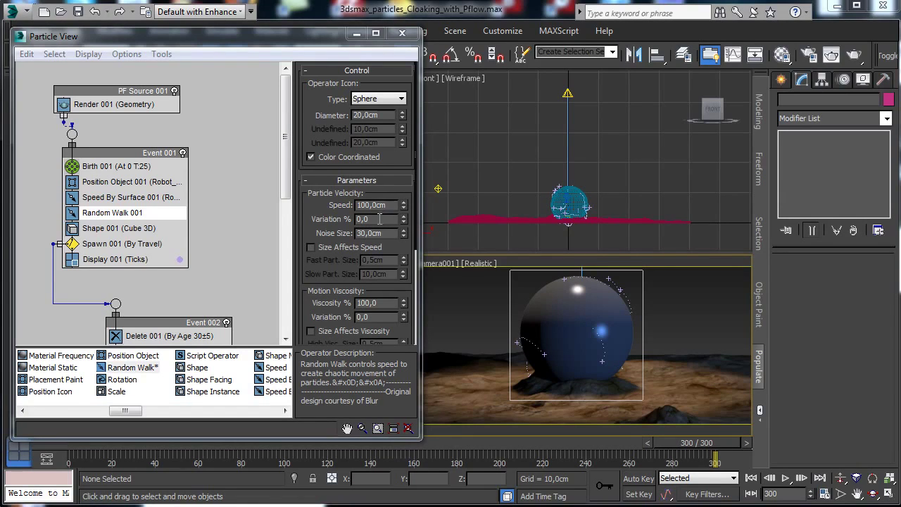
# Set the Random Walk's velocity variation to 35 and noise size to 10 cm, and scrub the timeline to check the motion
pyautogui.click(379, 219)
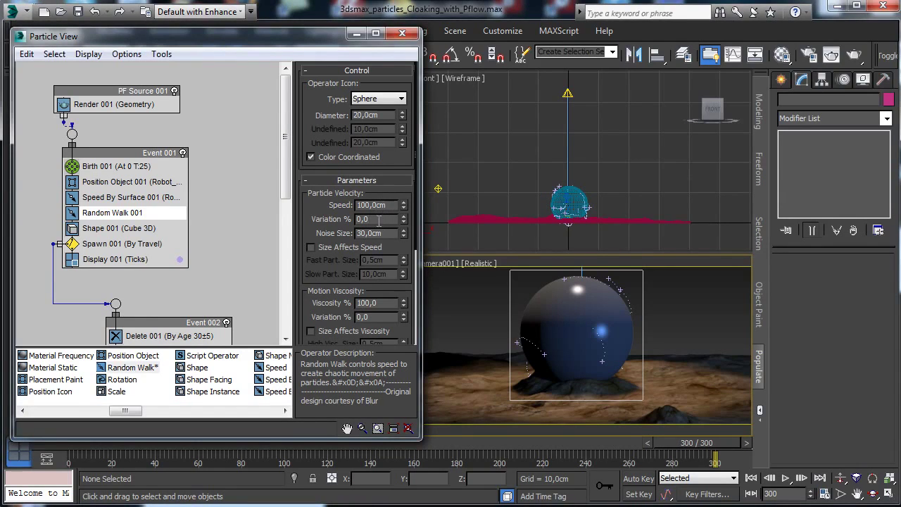
pyautogui.doubleClick(379, 219)
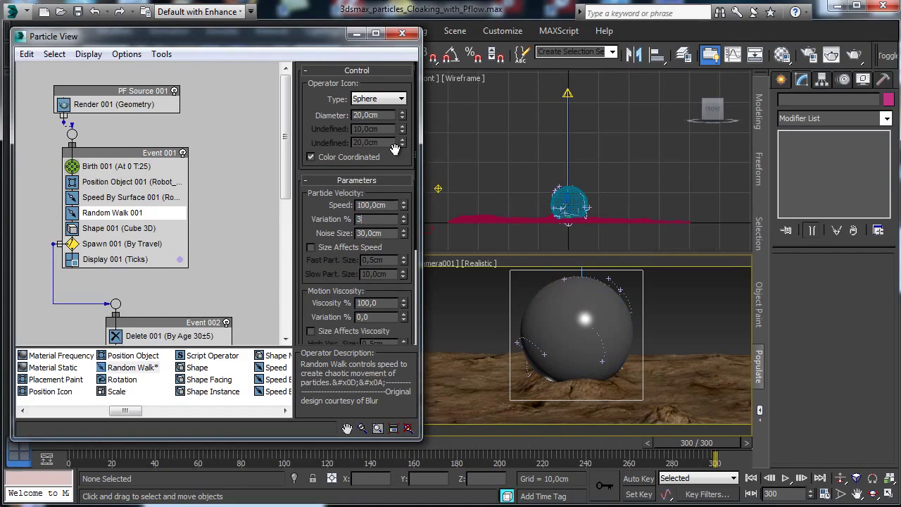
pyautogui.write('35')
pyautogui.press('Return')
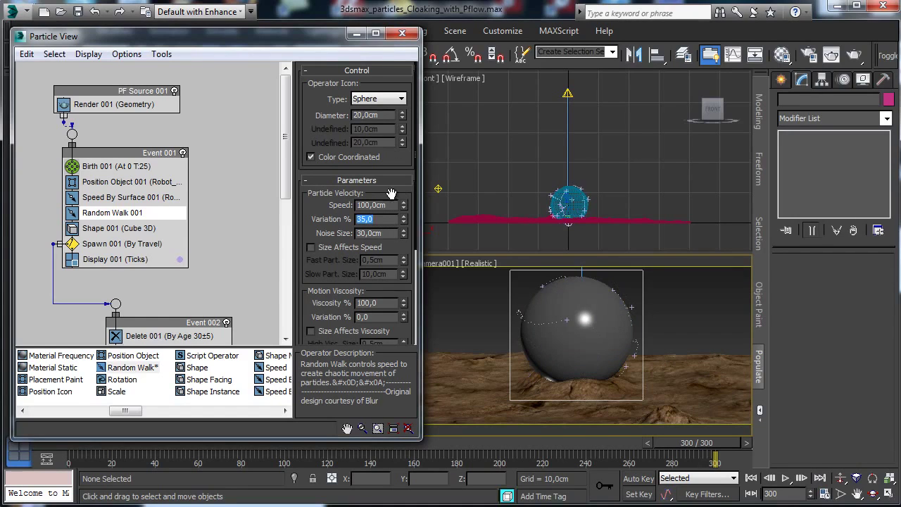
pyautogui.doubleClick(380, 233)
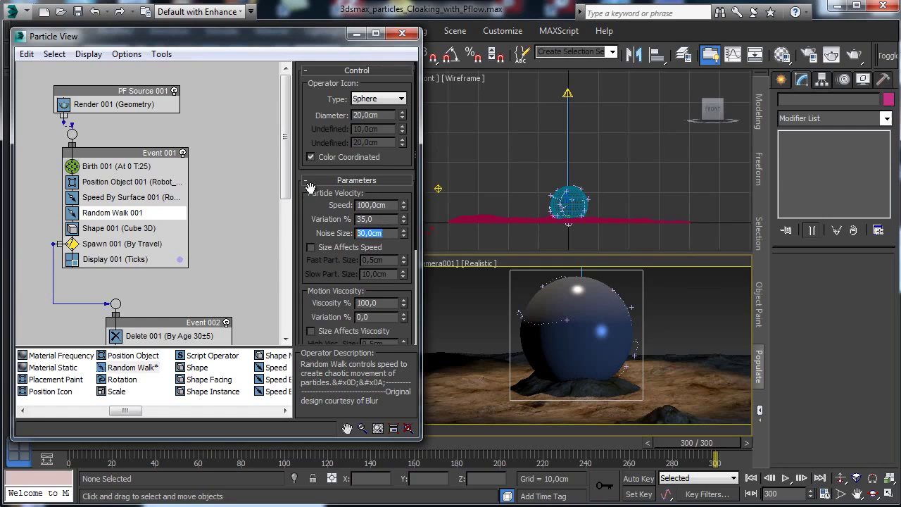
pyautogui.write('10')
pyautogui.press('Return')
pyautogui.moveTo(47, 449); pyautogui.dragTo(403, 430)
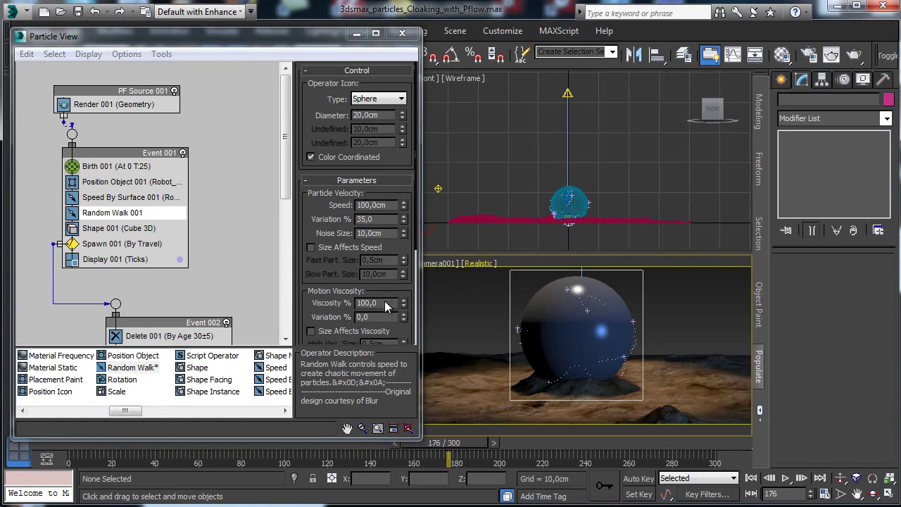
# Set the Random Walk's motion viscosity to 125 with a variation of 25, scrub the timeline and return to frame 0
pyautogui.click(380, 316)
pyautogui.click(385, 302)
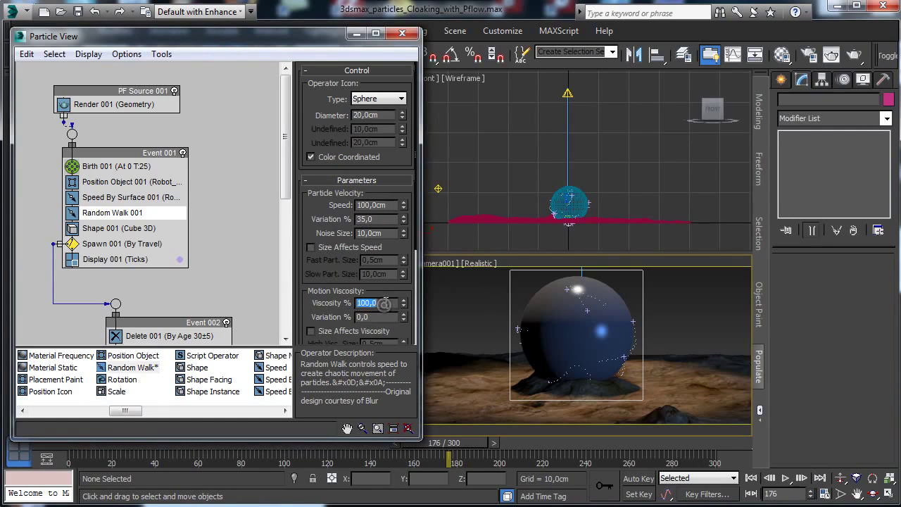
pyautogui.write('125')
pyautogui.press('Return')
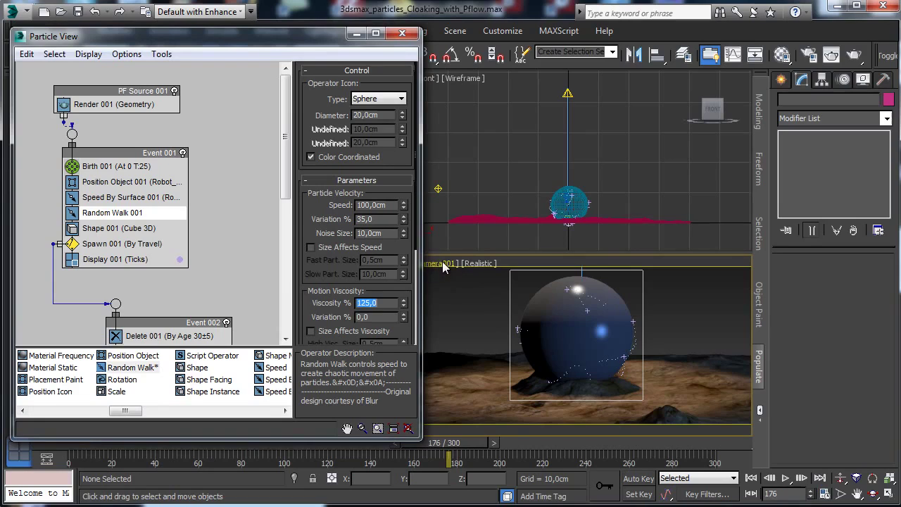
pyautogui.click(377, 317)
pyautogui.write('25')
pyautogui.press('Return')
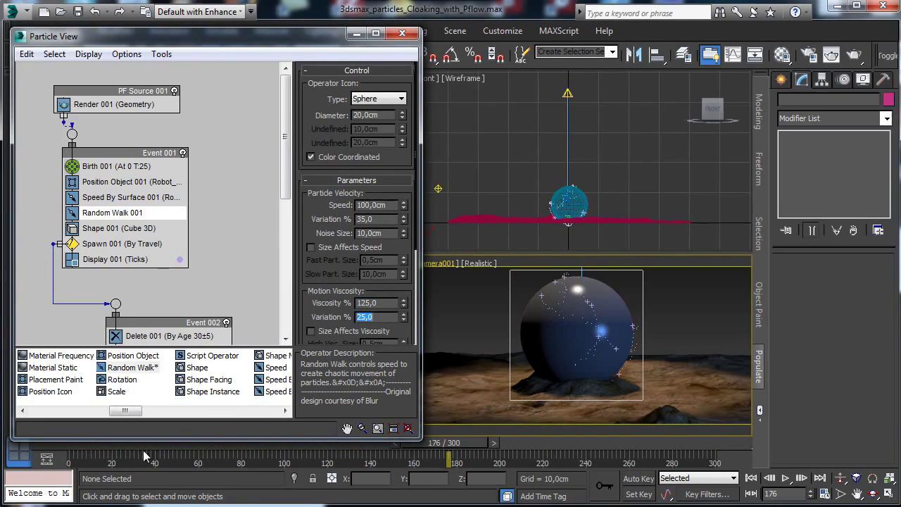
pyautogui.moveTo(46, 447); pyautogui.dragTo(579, 402)
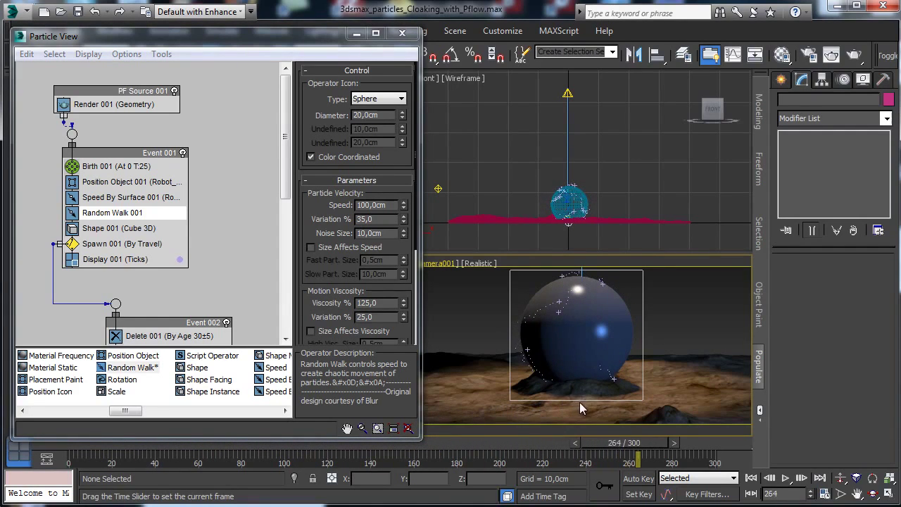
pyautogui.click(42, 450)
# Set the noise size of the Random Walk operator to 25 cm
pyautogui.doubleClick(384, 233)
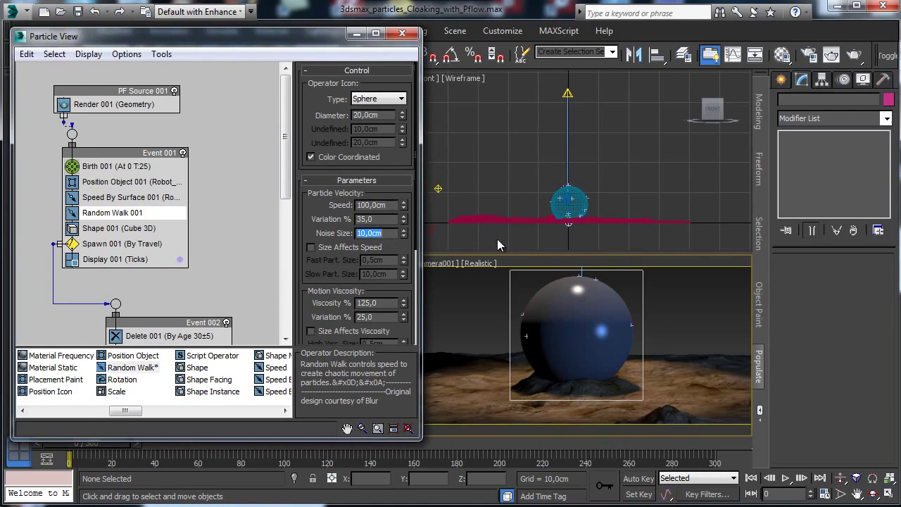
pyautogui.write('25')
pyautogui.press('Return')
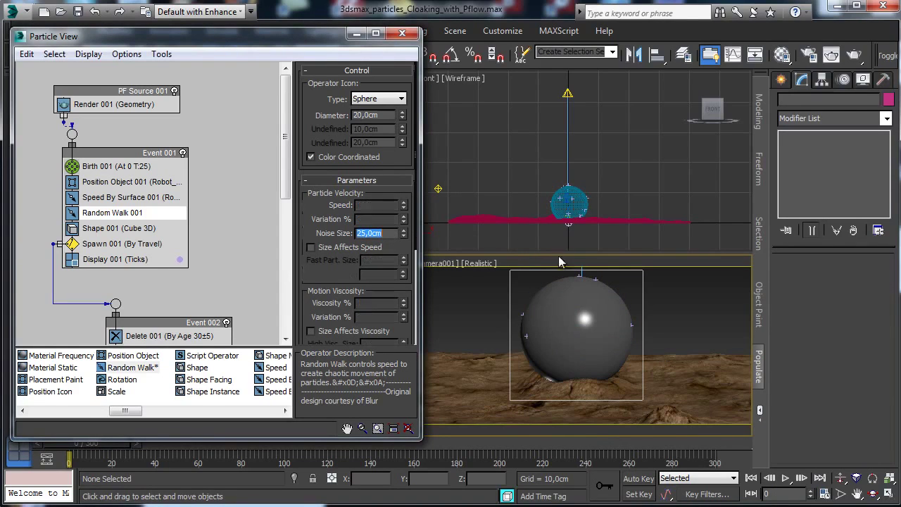
# Scrub the timeline to check the motion, insert a Random Walk operator above Delete in Event 002, and return to frame 0
pyautogui.moveTo(62, 437); pyautogui.dragTo(492, 437)
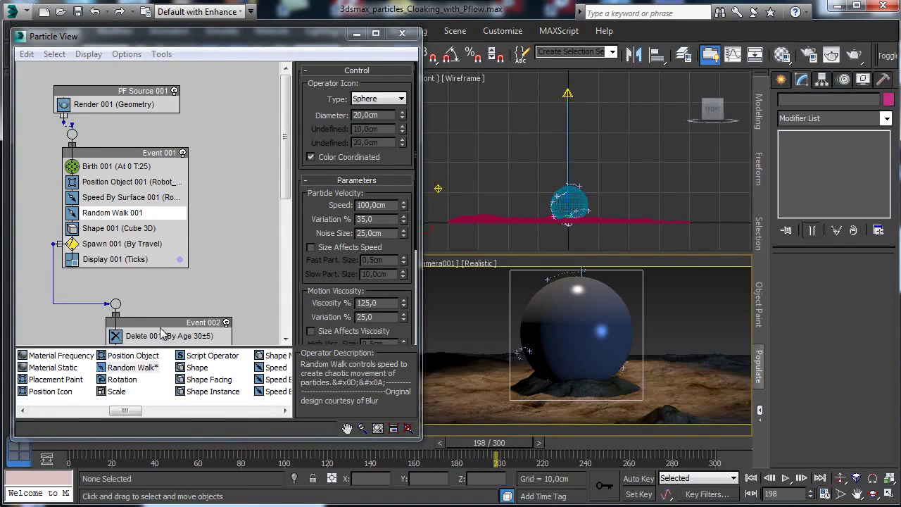
pyautogui.scroll(-3, 290, 211)
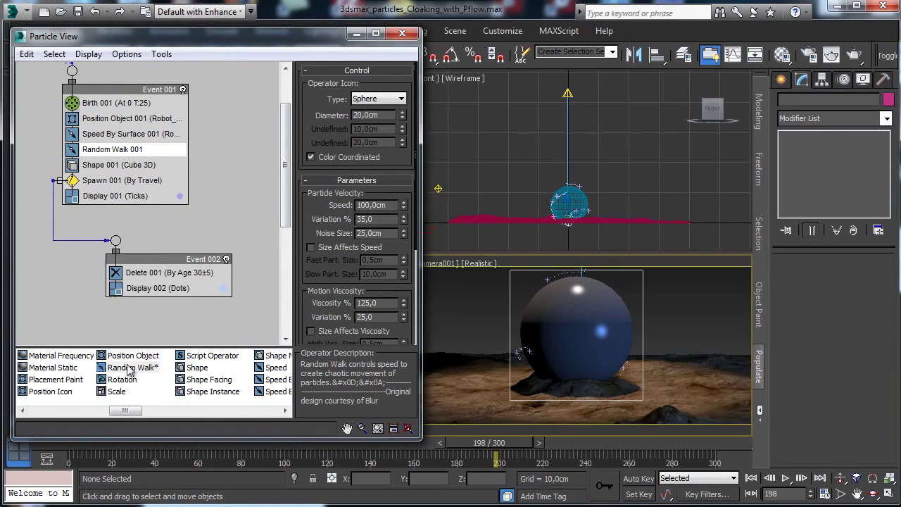
pyautogui.moveTo(130, 367); pyautogui.dragTo(158, 282)
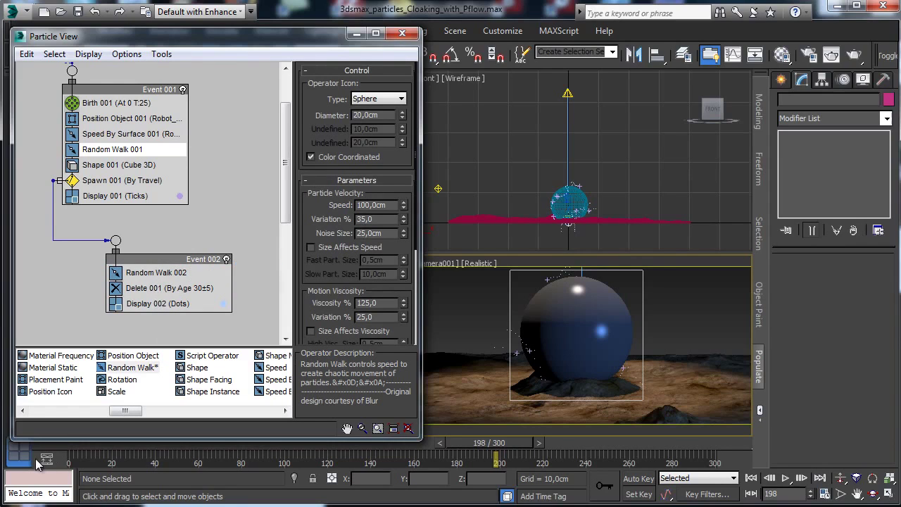
pyautogui.click(42, 445)
# Set the particle velocity speed of the Random Walk operator in Event 002 to 10 cm
pyautogui.click(174, 273)
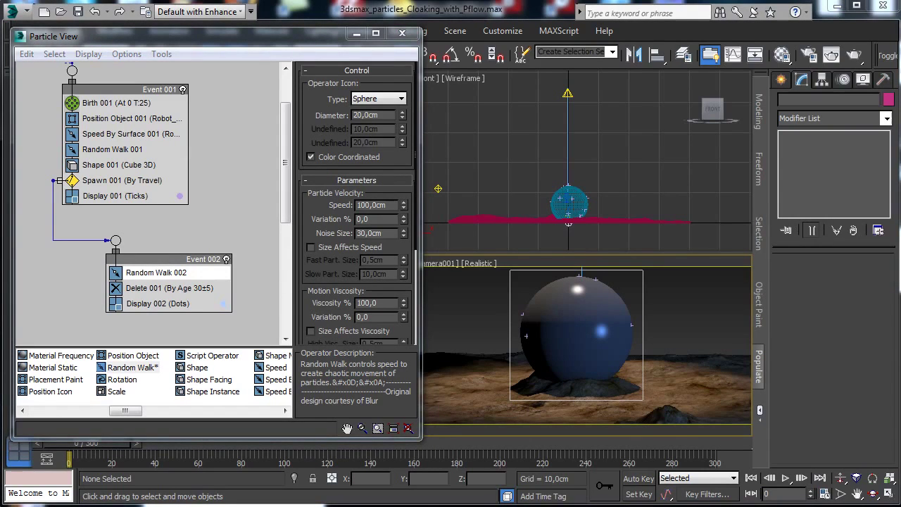
pyautogui.doubleClick(388, 204)
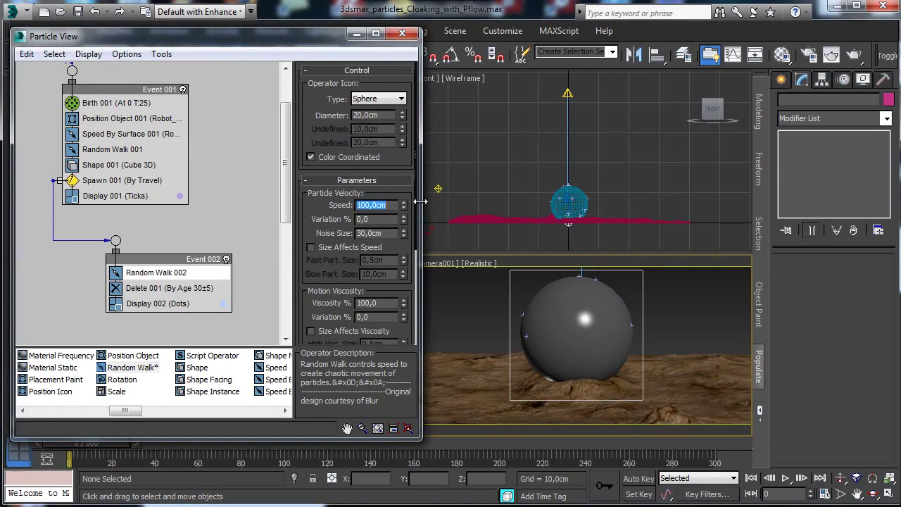
pyautogui.write('9')
pyautogui.press('Return')
pyautogui.write('10')
pyautogui.press('Return')
# Set Event 002's Random Walk velocity variation to 25 and its noise size to 10 cm
pyautogui.doubleClick(366, 219)
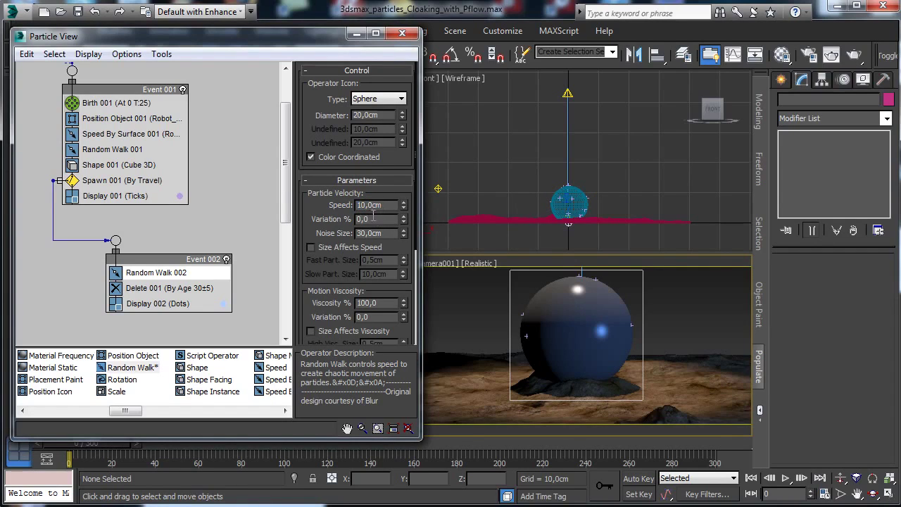
pyautogui.write('2')
pyautogui.press('Return')
pyautogui.write('25')
pyautogui.press('Return')
pyautogui.doubleClick(386, 234)
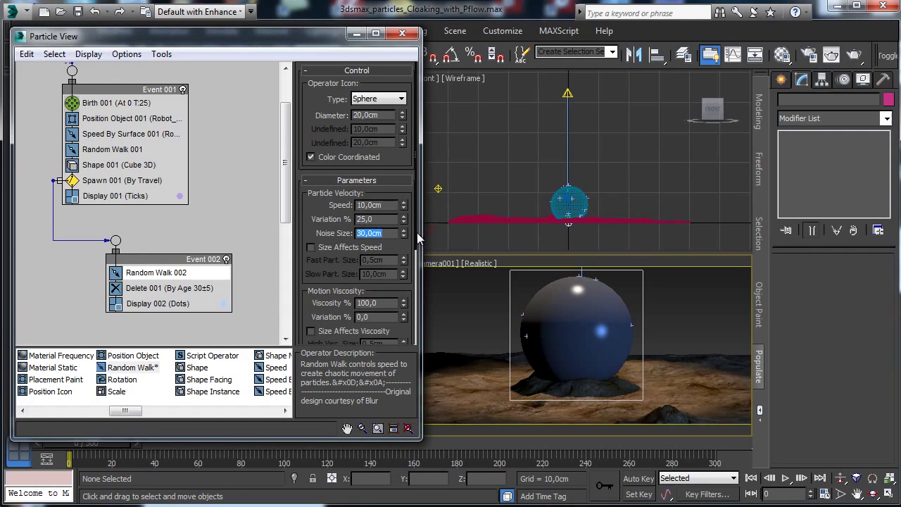
pyautogui.write('10')
pyautogui.press('Return')
# Set Event 002's Random Walk motion viscosity to 120 with a variation of 35, scrub the timeline and return to frame 0
pyautogui.moveTo(322, 266); pyautogui.dragTo(326, 206)
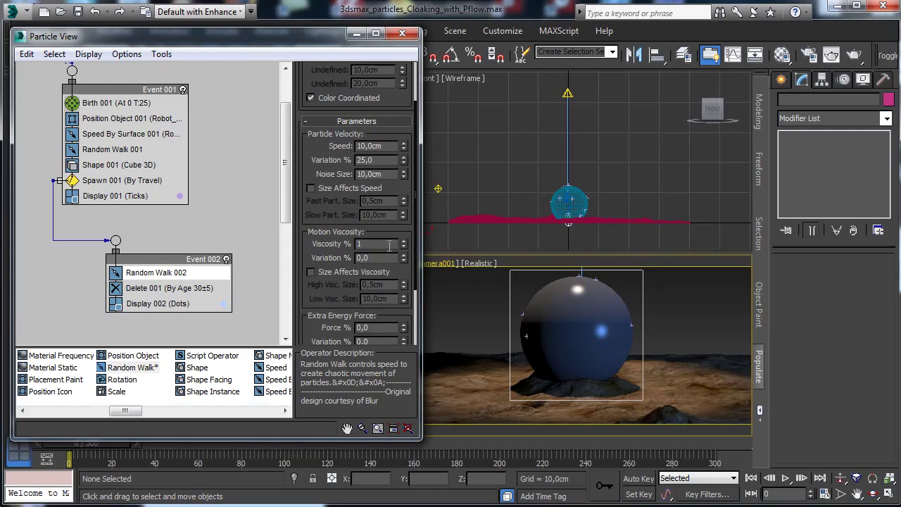
pyautogui.moveTo(403, 244); pyautogui.dragTo(403, 248)
pyautogui.moveTo(74, 442); pyautogui.dragTo(633, 371)
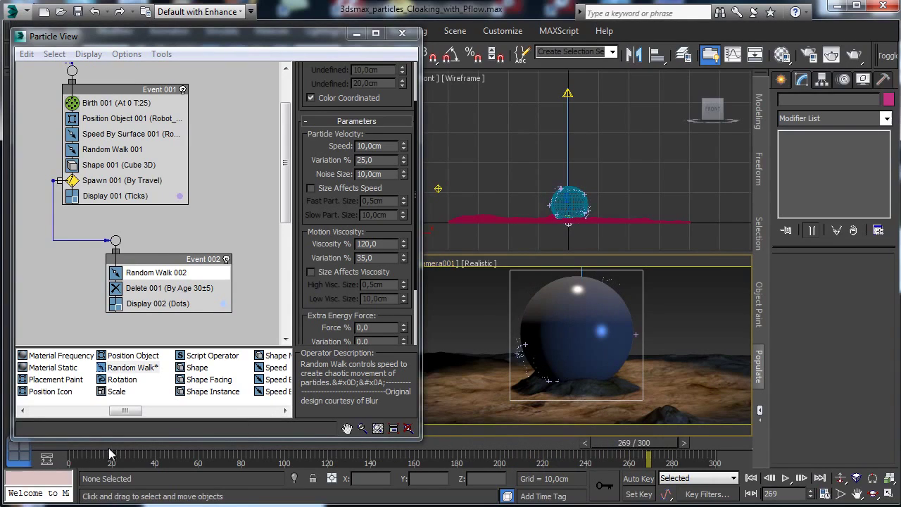
pyautogui.click(56, 444)
# Set the display type of Event 001's Display operator to None to hide the parent particles
pyautogui.click(159, 199)
pyautogui.click(380, 90)
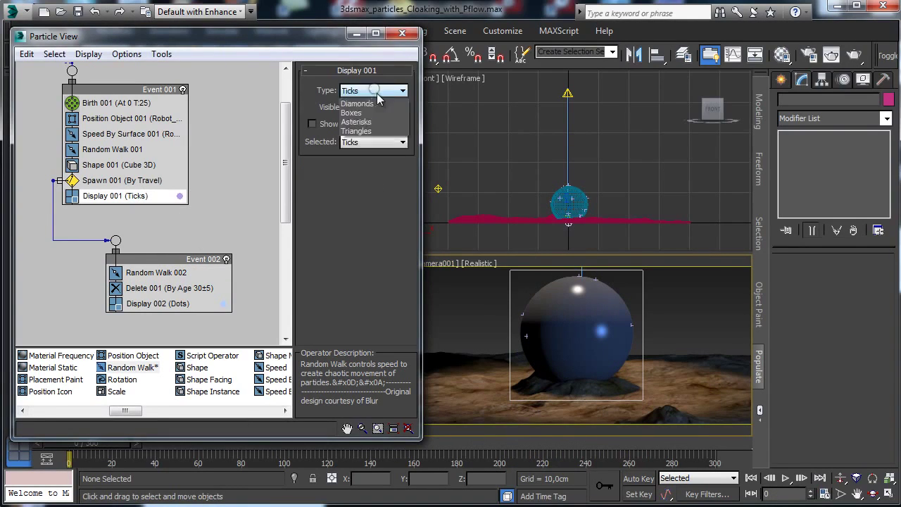
pyautogui.click(377, 100)
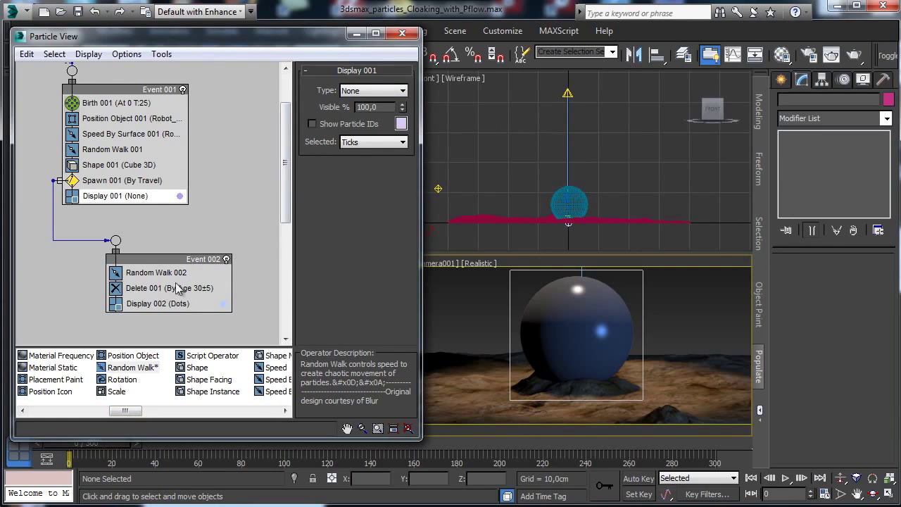
# Set the Spawn operator's travel step size to 2 cm, scrub to frame 300 to check the trails and return to frame 0
pyautogui.click(148, 180)
pyautogui.click(384, 149)
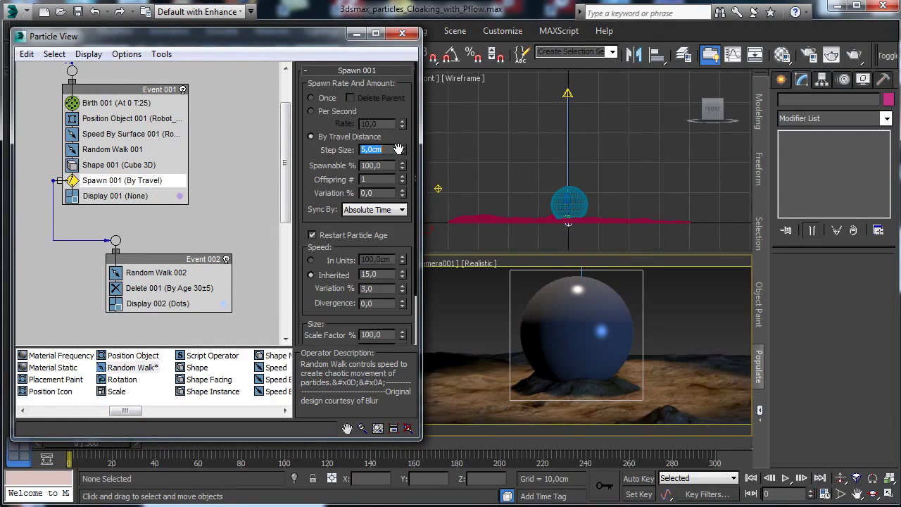
pyautogui.write('2')
pyautogui.press('Return')
pyautogui.moveTo(94, 449); pyautogui.dragTo(767, 342)
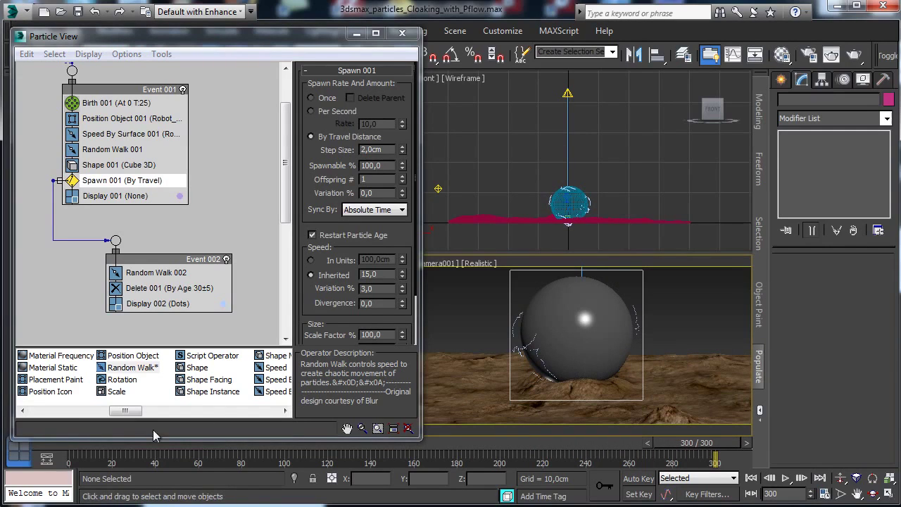
pyautogui.click(58, 445)
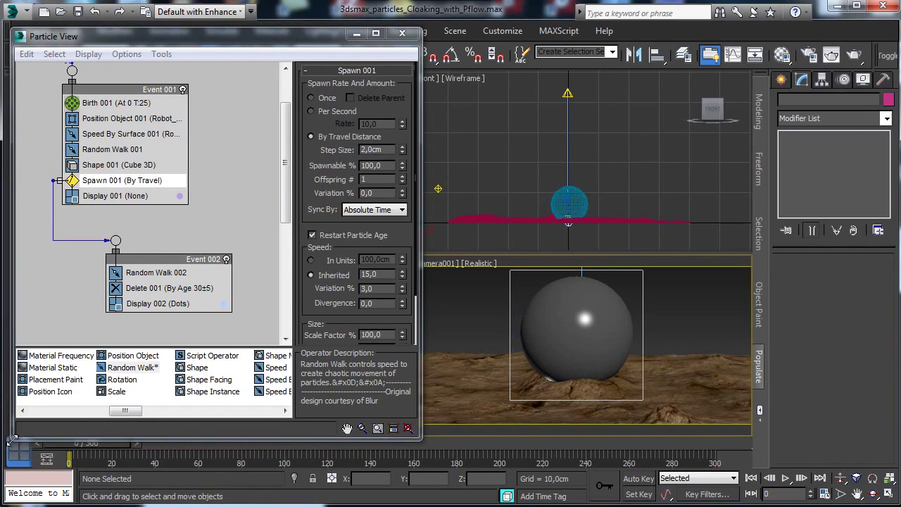
# Set the Spawn operator's travel step size to 1 cm, scrub through the timeline to check the trails and return to frame 0
pyautogui.doubleClick(386, 149)
pyautogui.write('1')
pyautogui.press('Return')
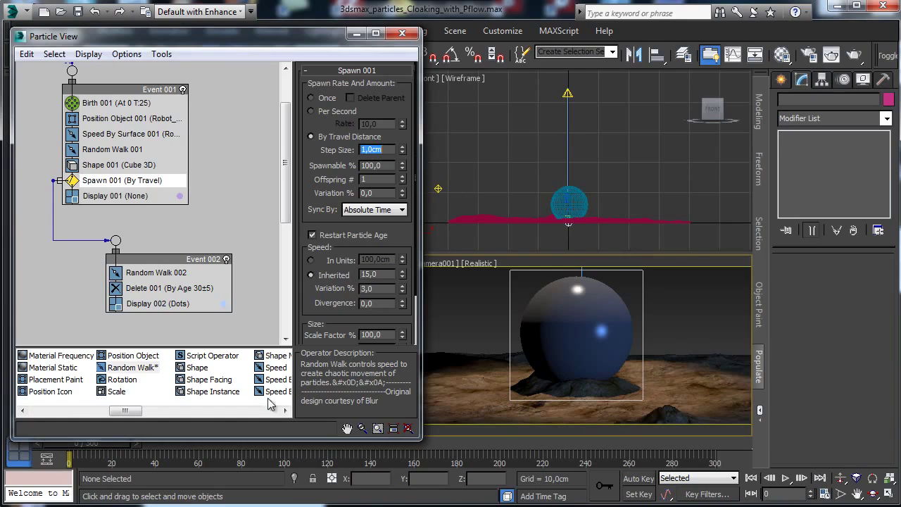
pyautogui.moveTo(98, 449); pyautogui.dragTo(404, 419)
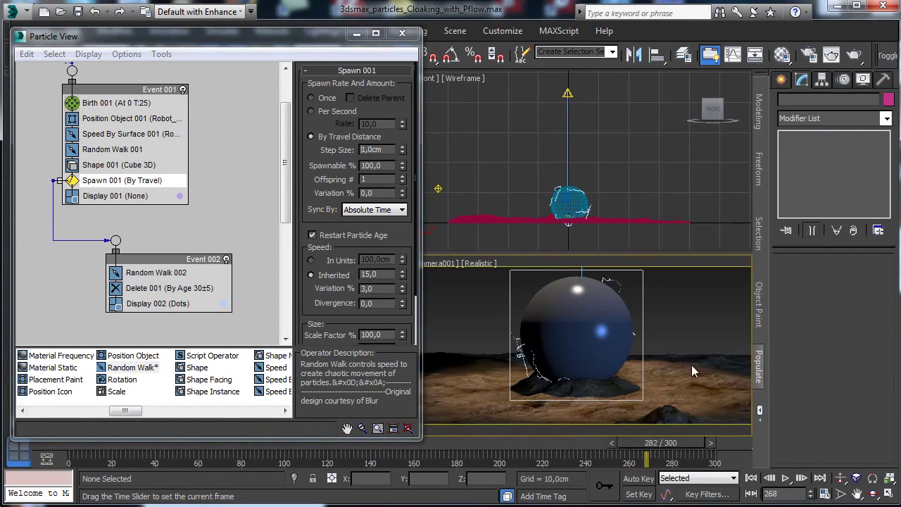
pyautogui.moveTo(67, 449); pyautogui.dragTo(686, 431)
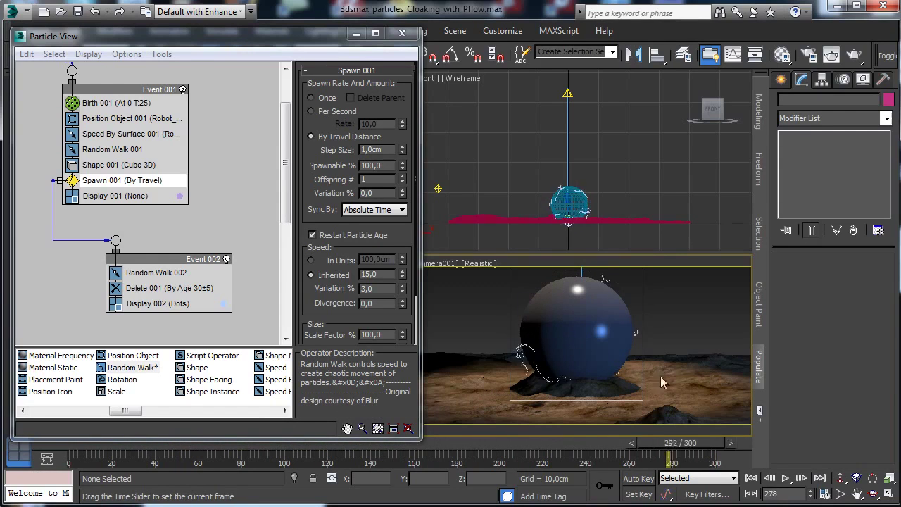
pyautogui.click(48, 448)
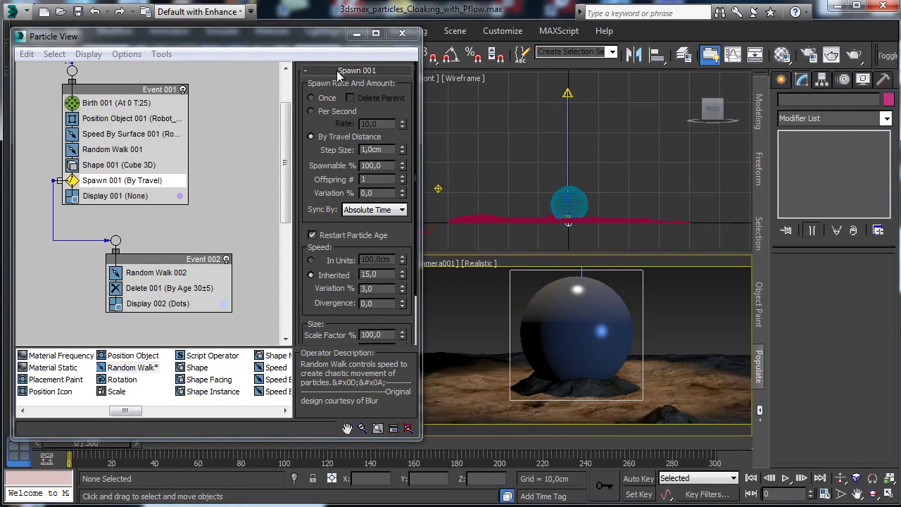
# Close Particle View and save the scene
pyautogui.click(401, 33)
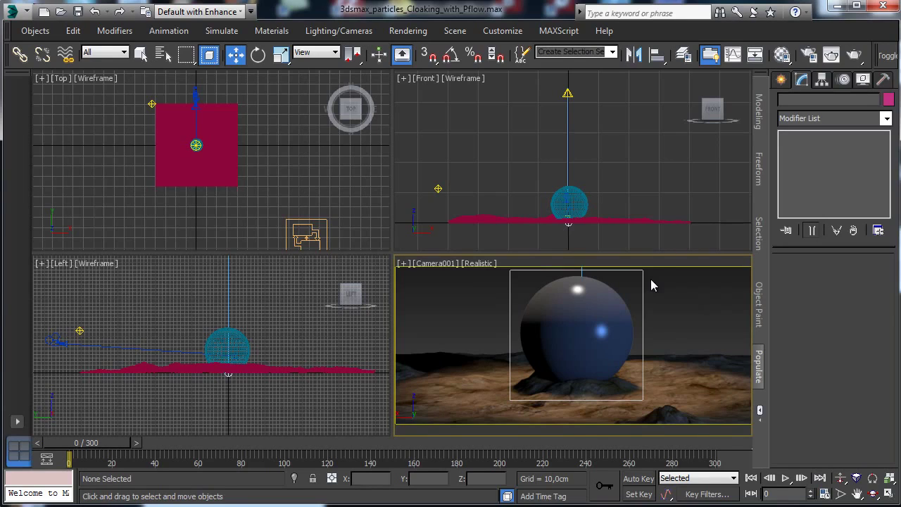
pyautogui.click(94, 11)
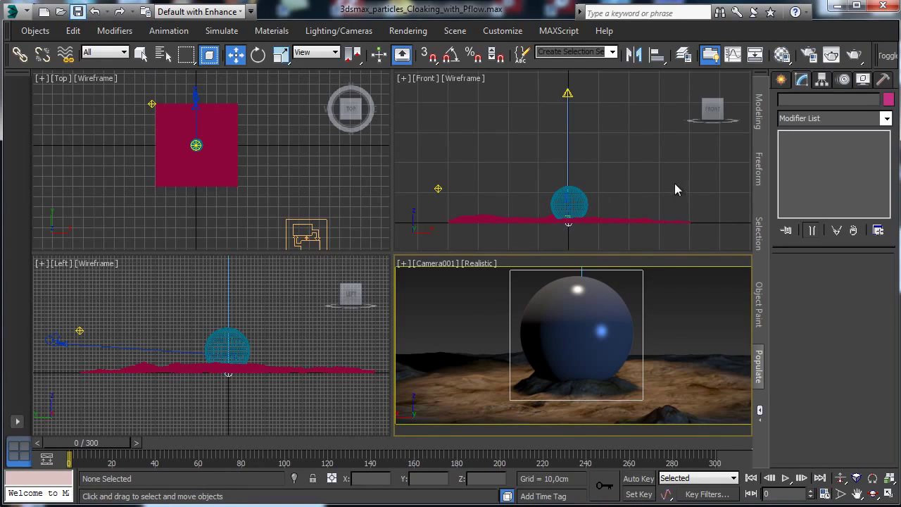